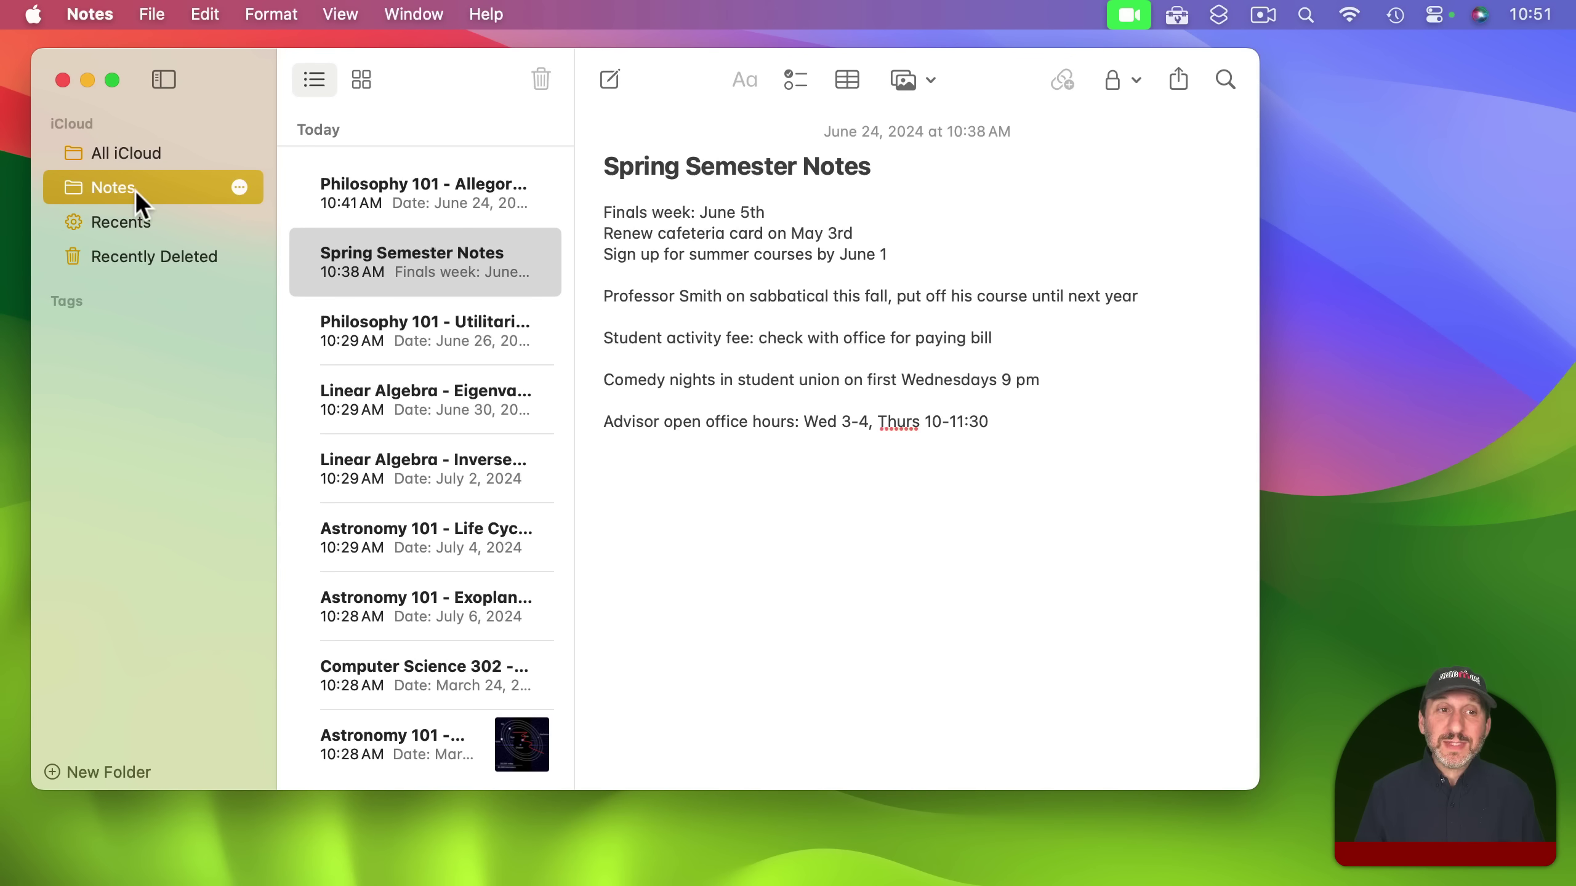
# Hide the folder sidebar and show it again
pyautogui.click(162, 78)
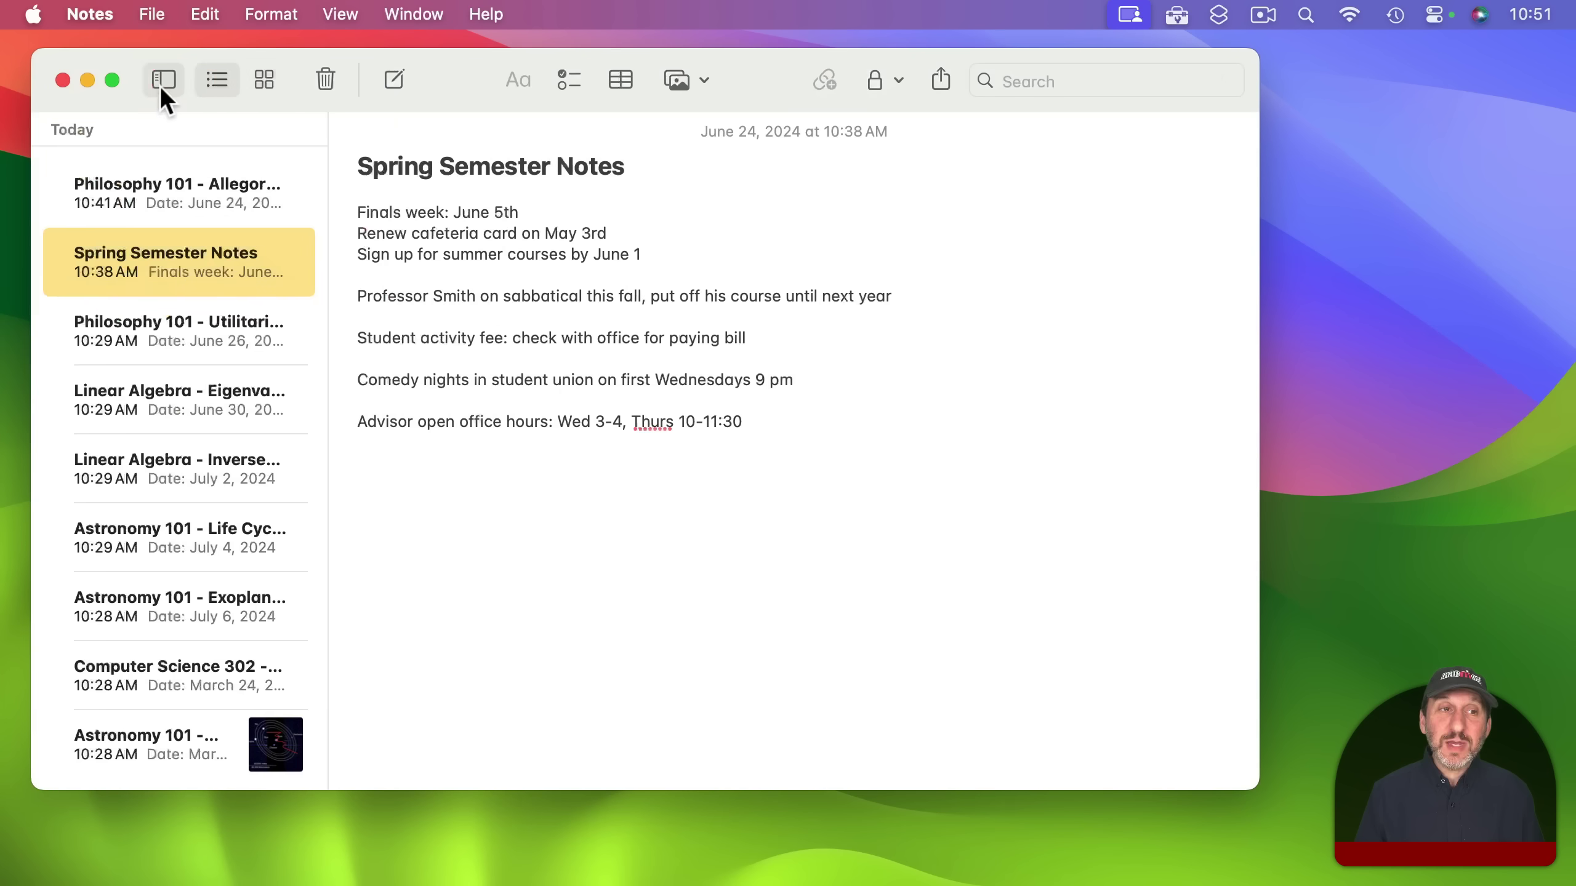
pyautogui.click(163, 79)
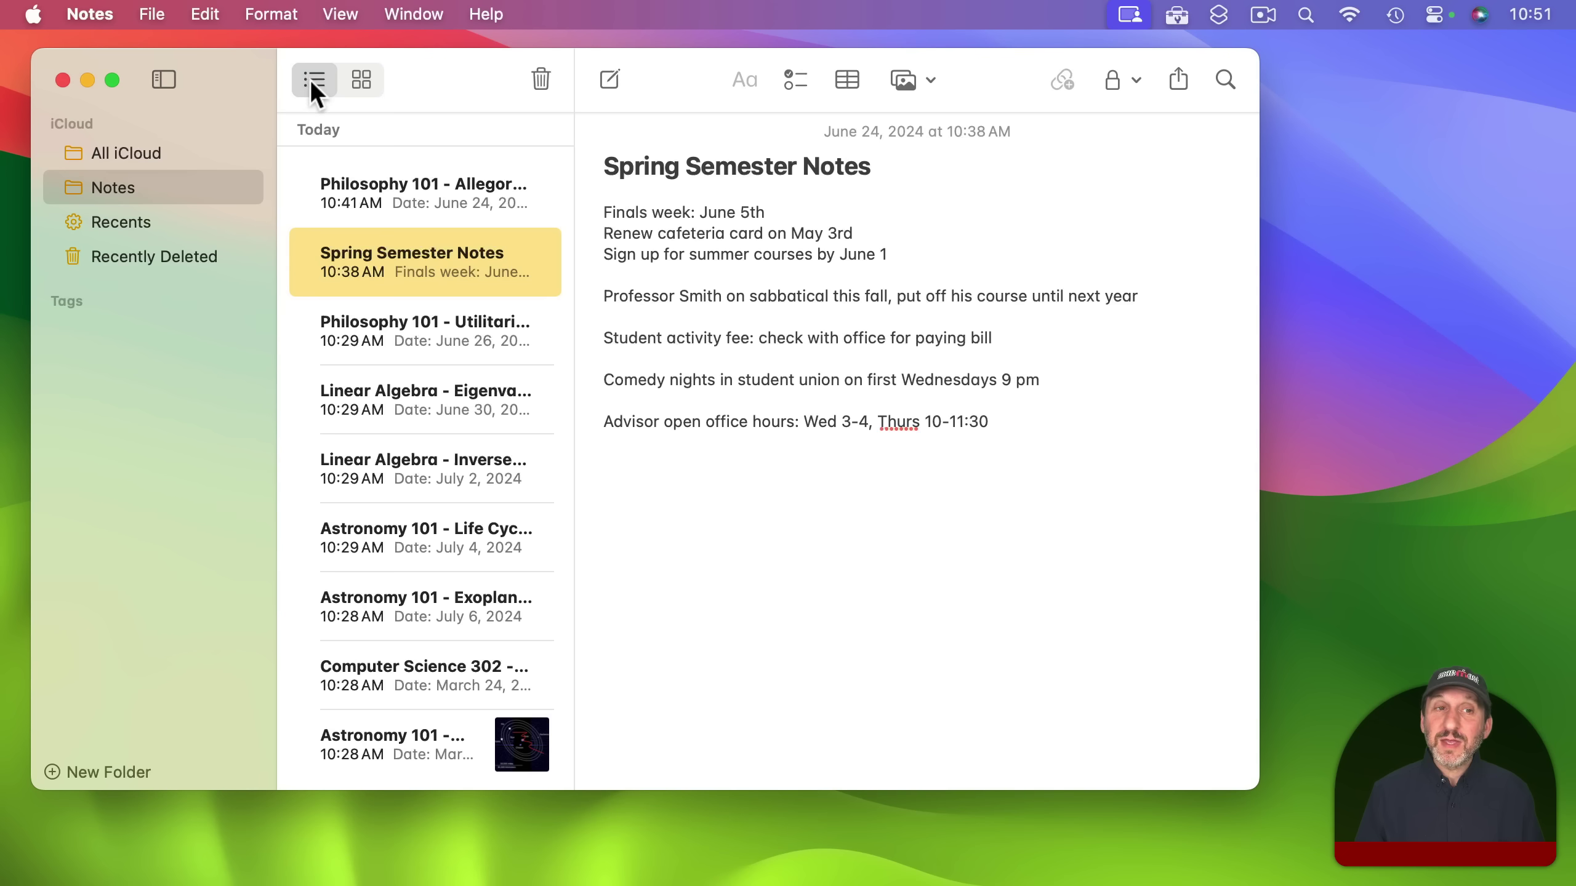
# Switch the notes to gallery view, open Spring Semester Notes from there, and return to list view
pyautogui.click(353, 82)
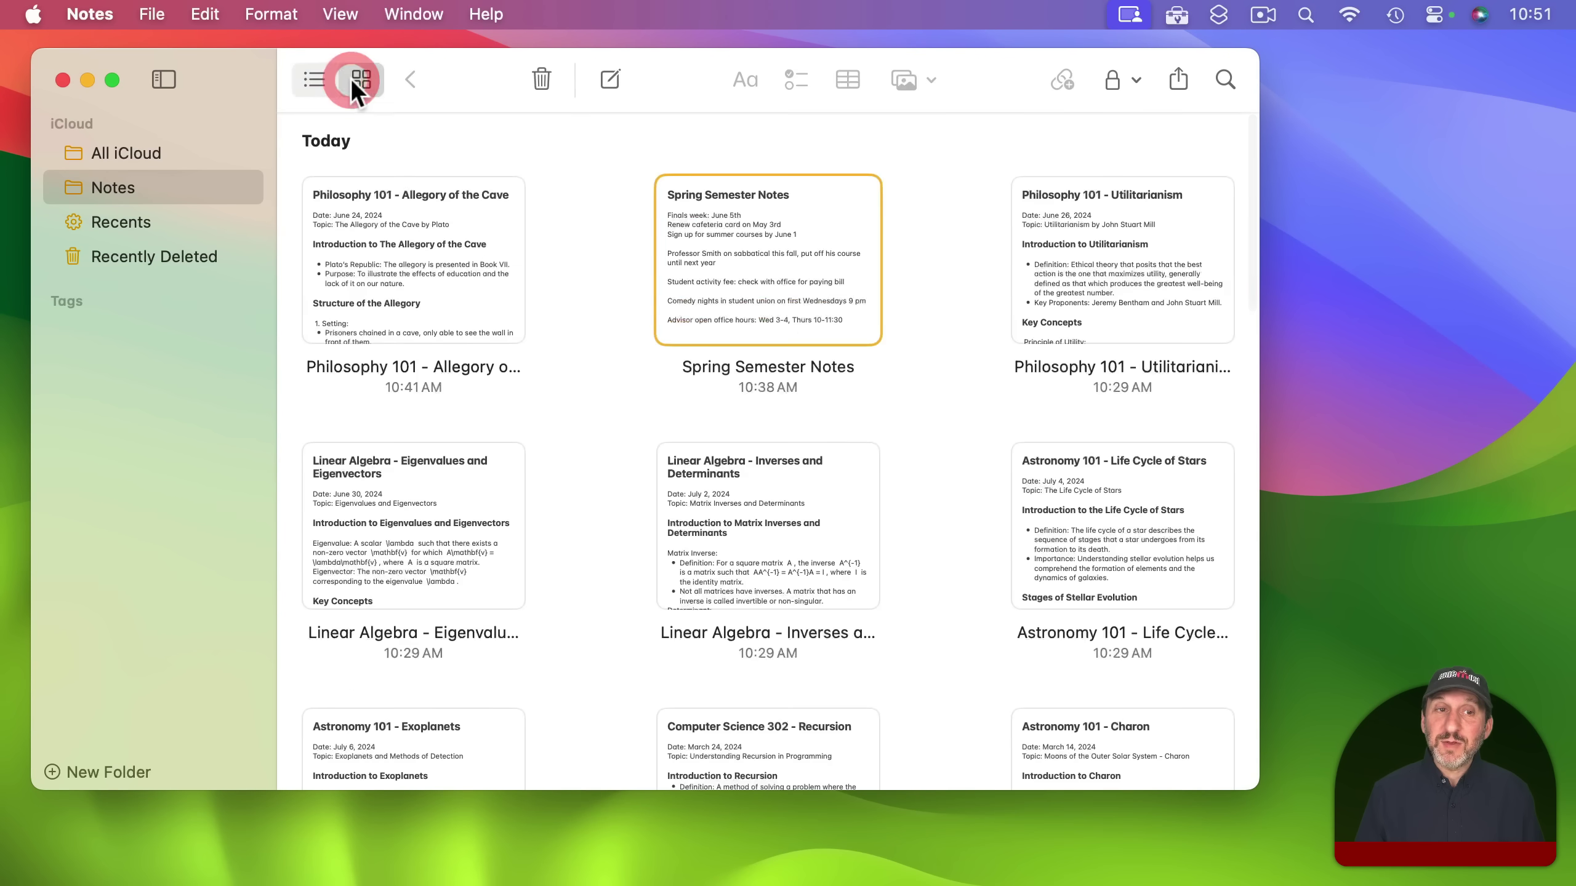
pyautogui.doubleClick(783, 249)
pyautogui.click(406, 81)
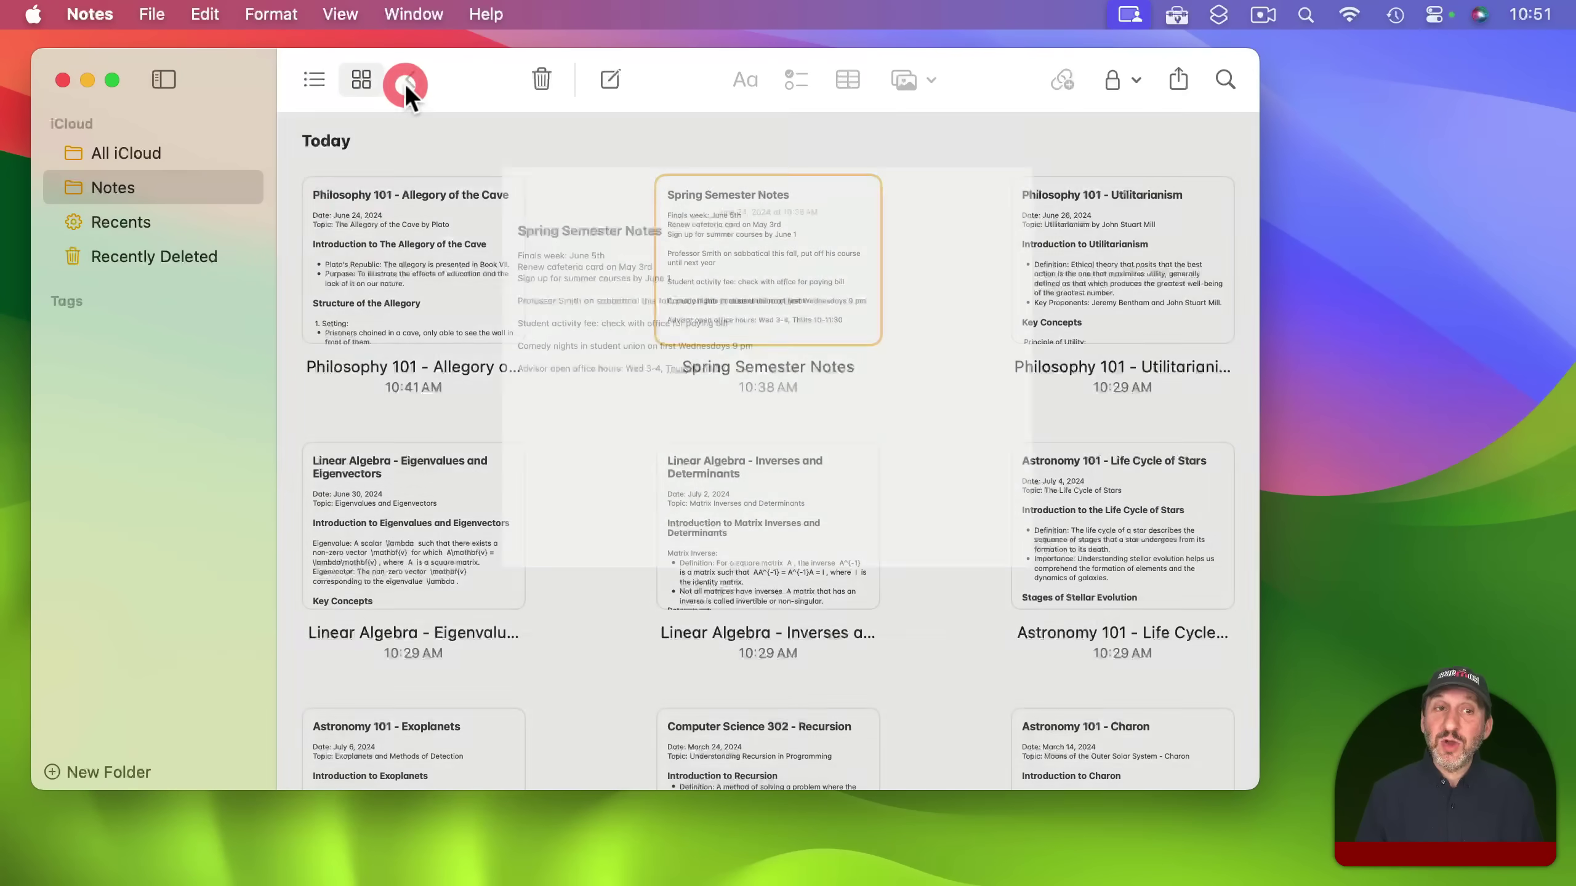
pyautogui.click(311, 79)
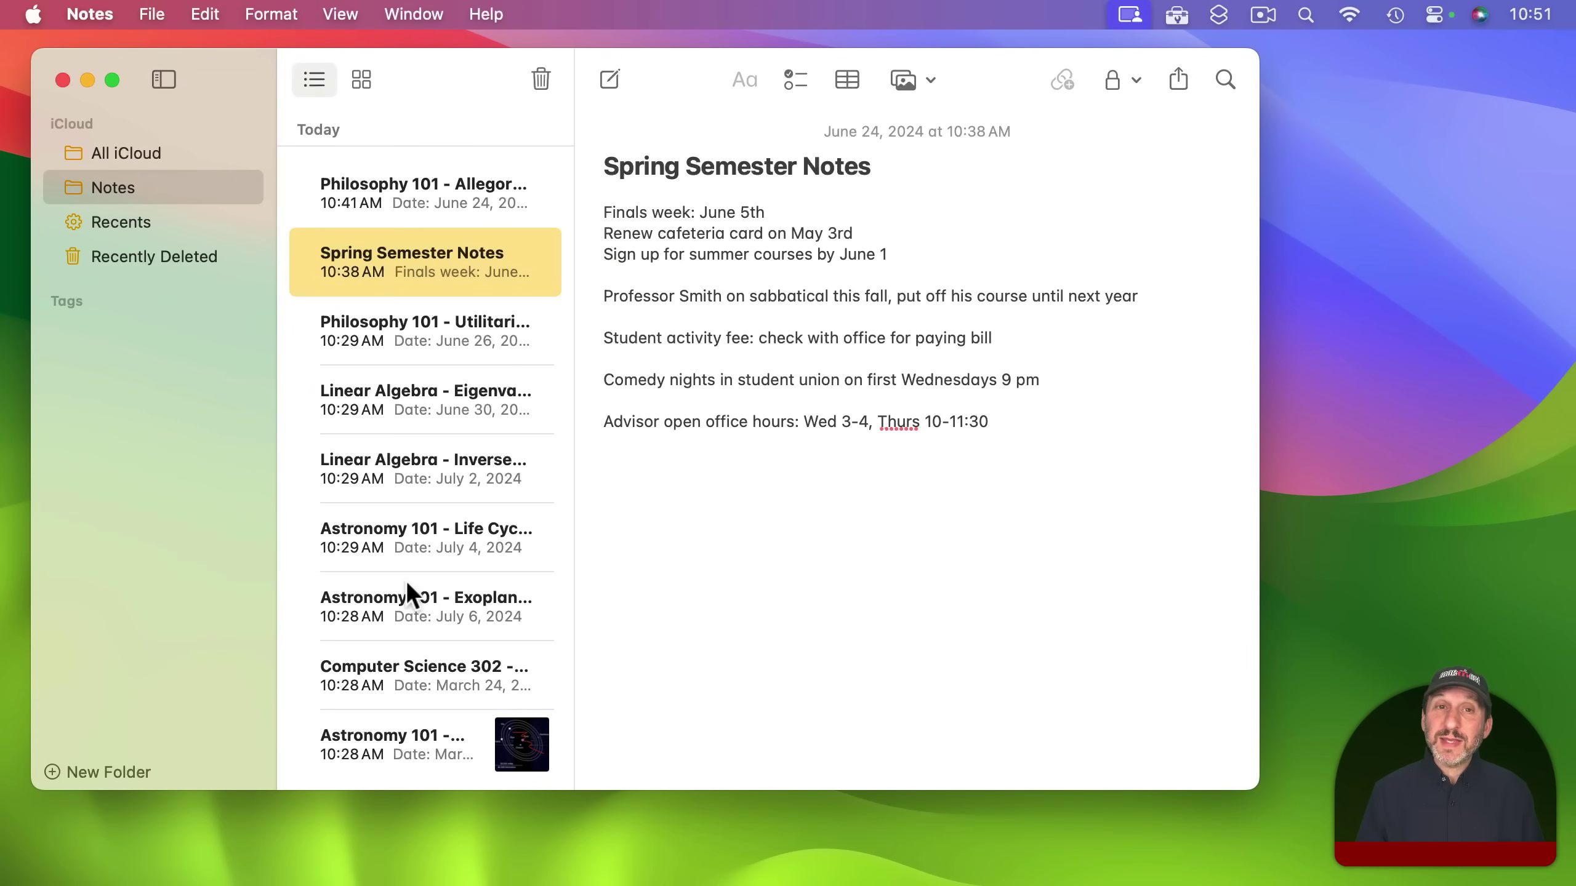
# Turn off date grouping for the Notes folder and look through the ungrouped list
pyautogui.scroll(-10, 408, 578)
pyautogui.scroll(-8, 408, 575)
pyautogui.scroll(18, 409, 575)
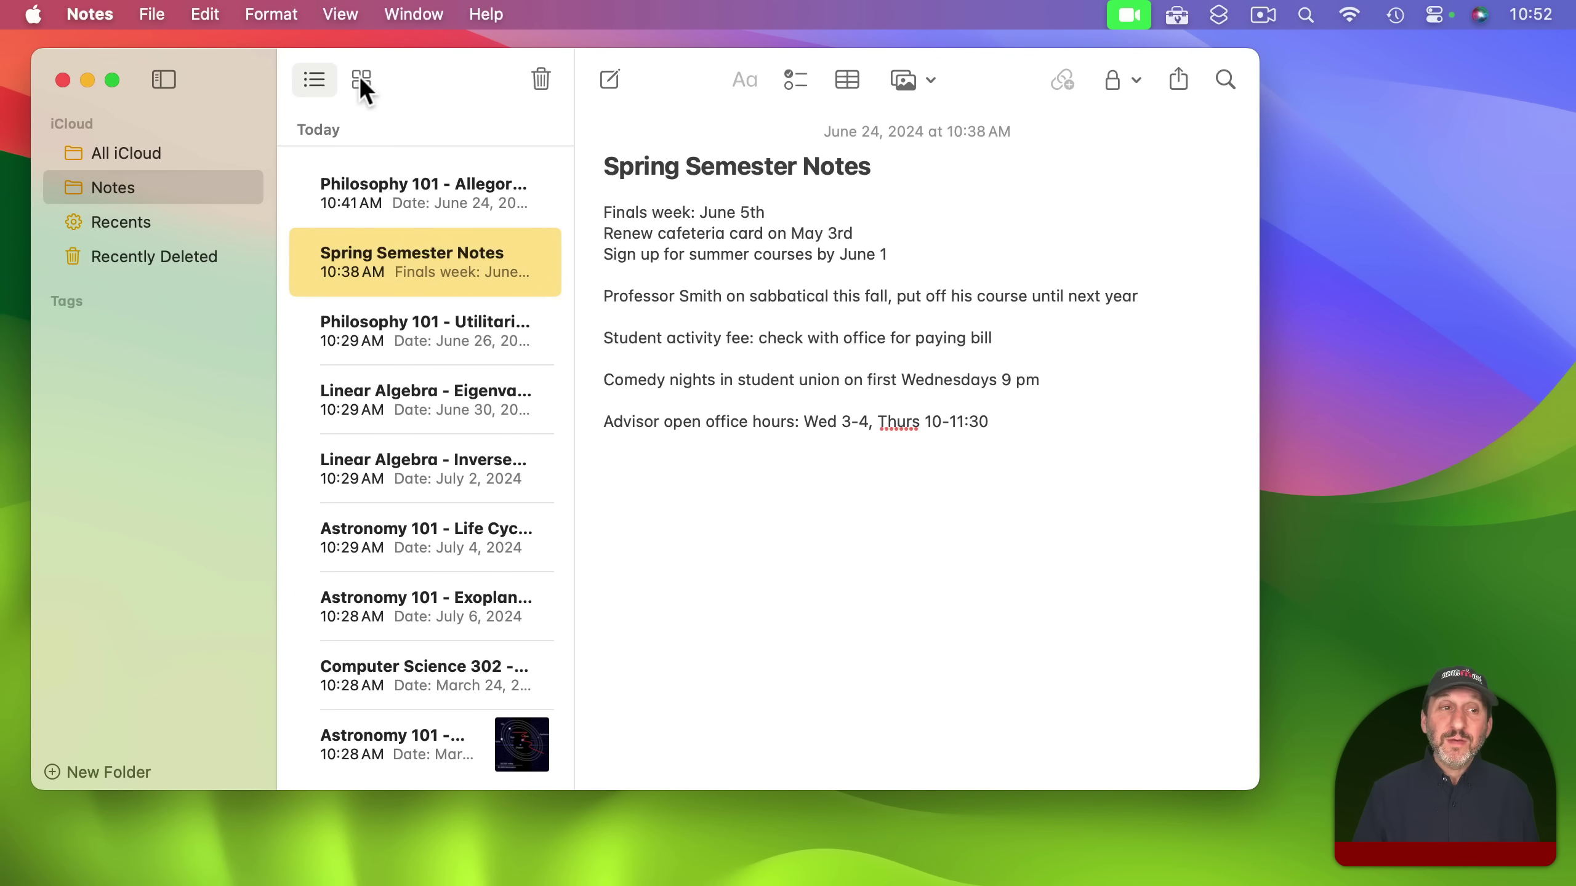
pyautogui.click(340, 15)
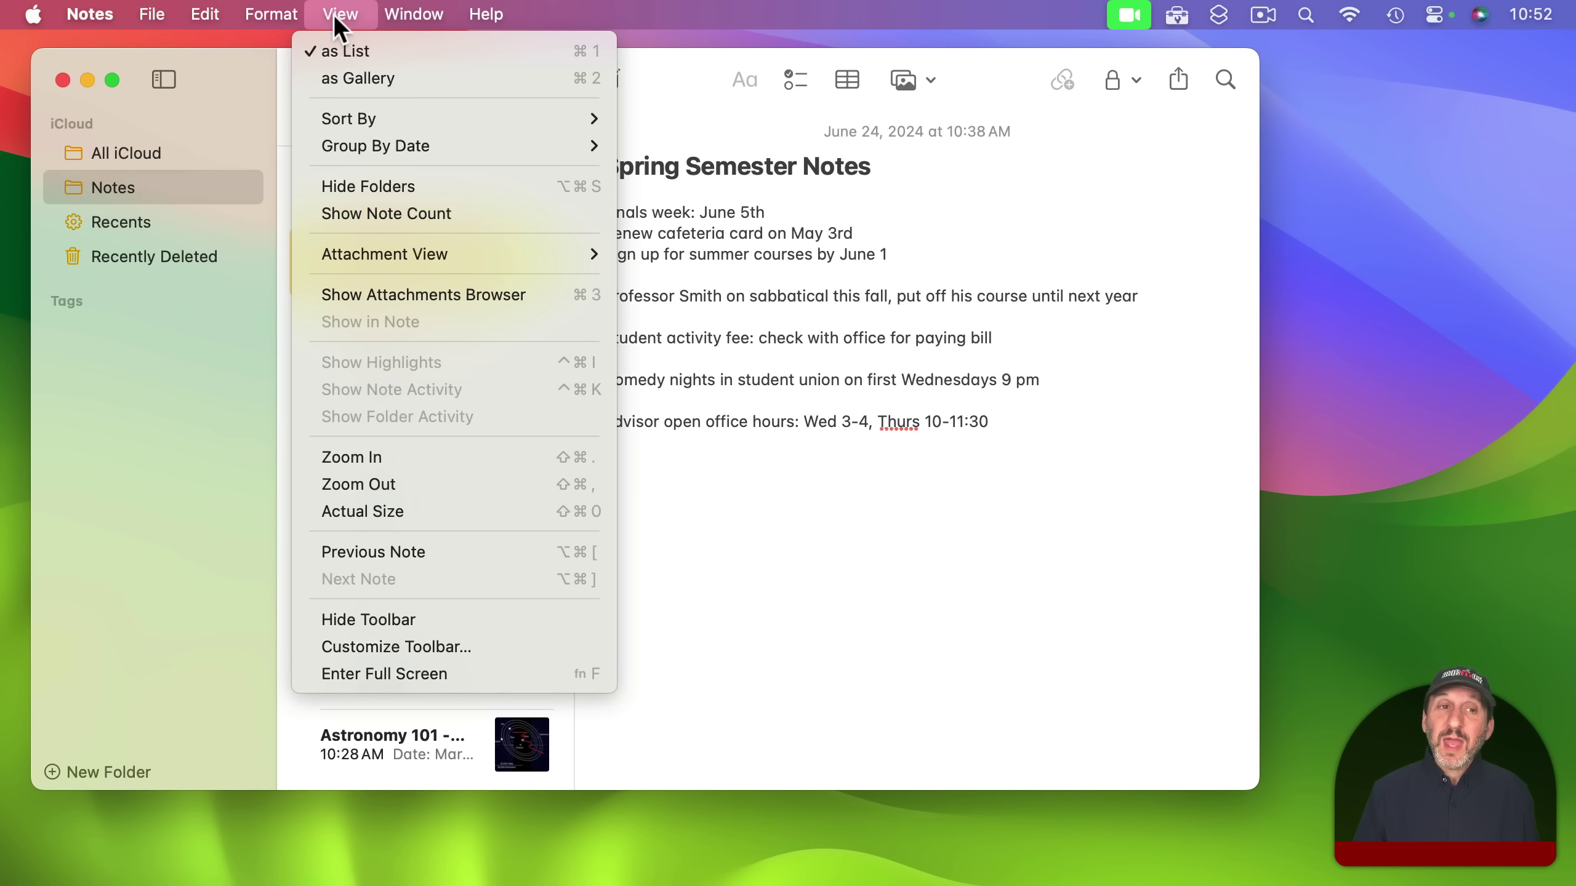
pyautogui.moveTo(377, 146)
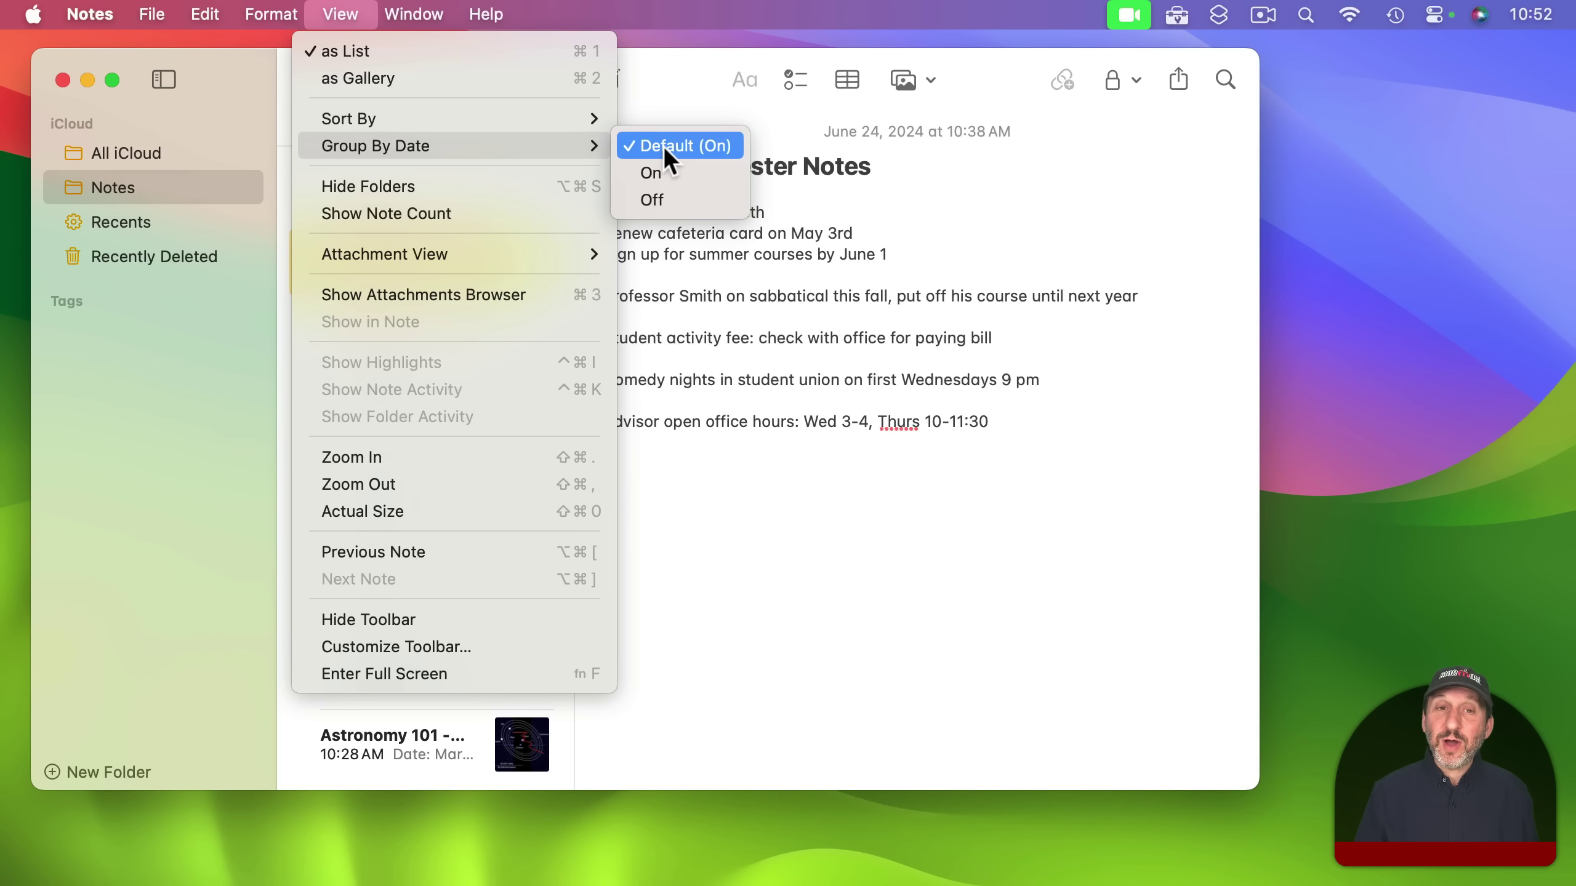
pyautogui.click(665, 198)
pyautogui.scroll(-10, 421, 318)
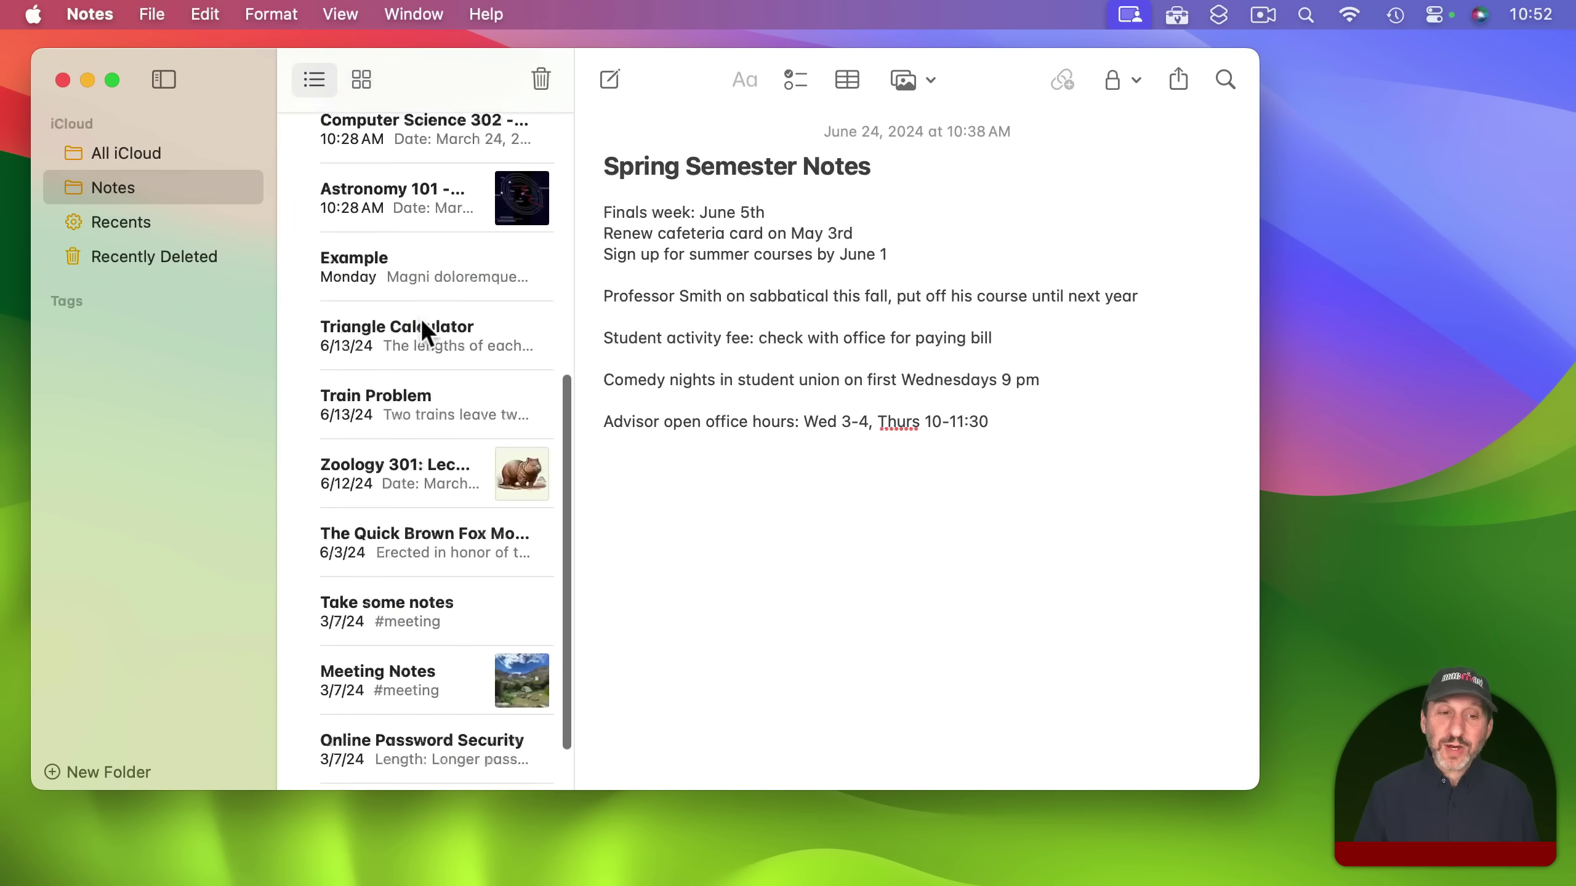
pyautogui.scroll(10, 421, 317)
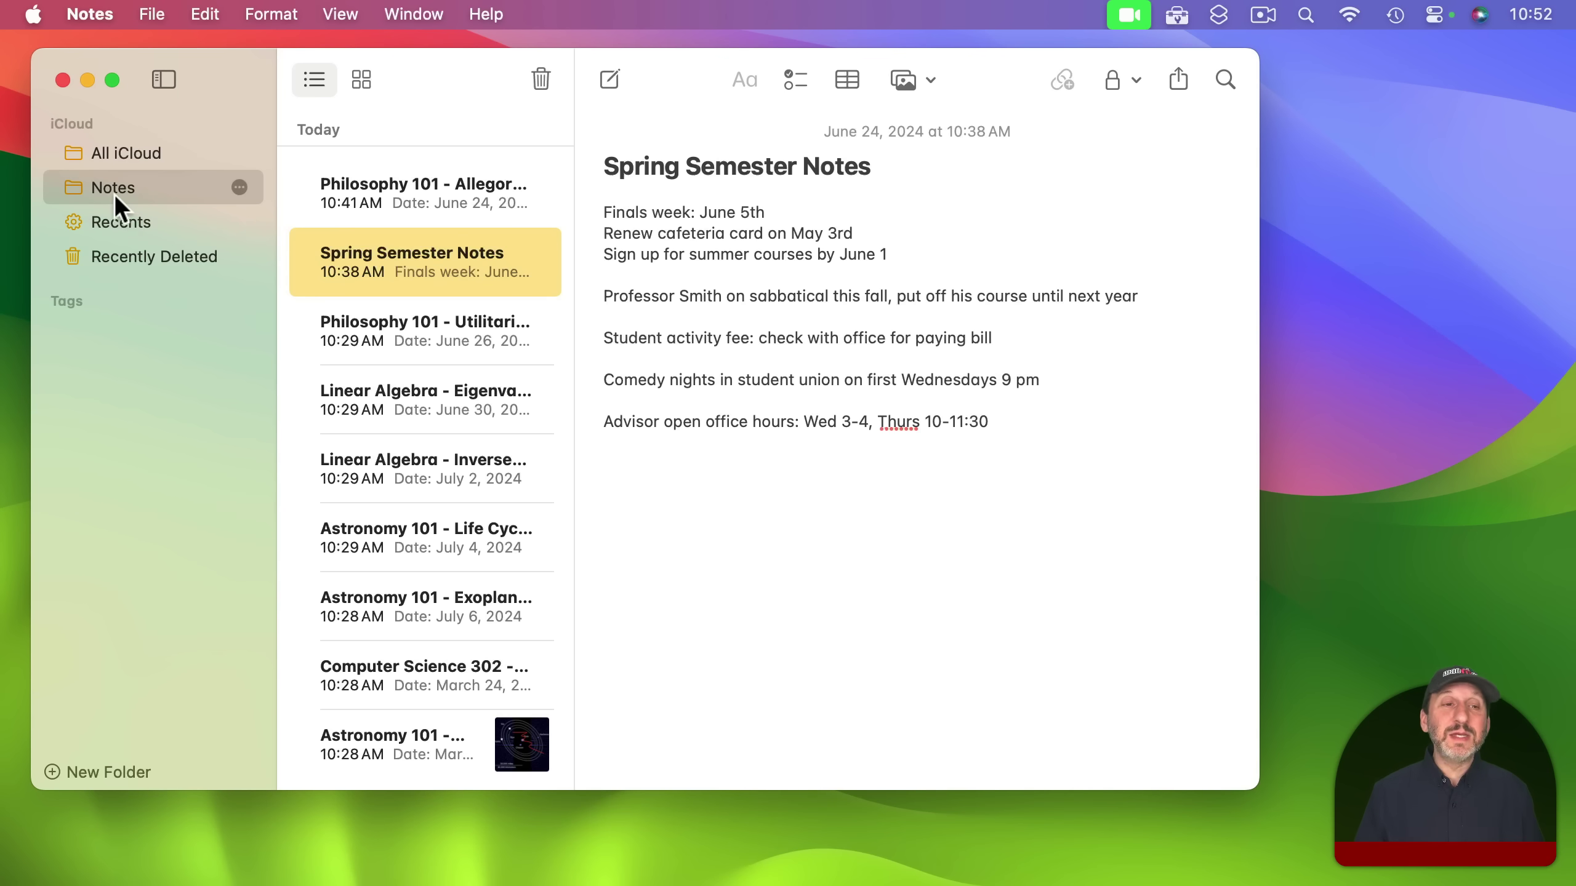
# Sort the notes in the Notes folder by date created
pyautogui.click(330, 5)
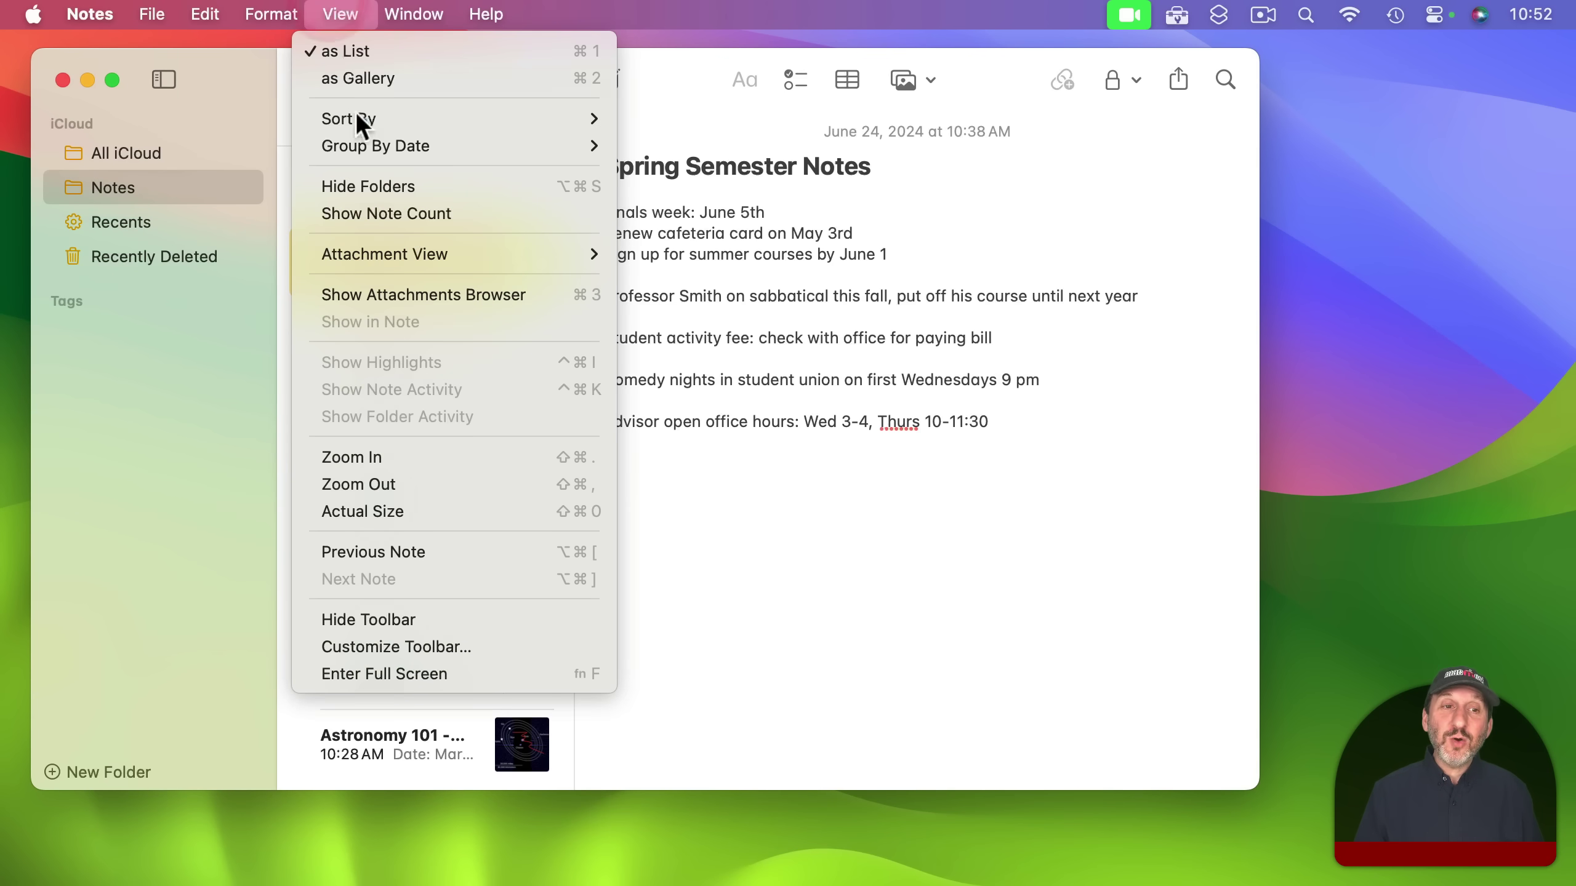
pyautogui.moveTo(362, 139)
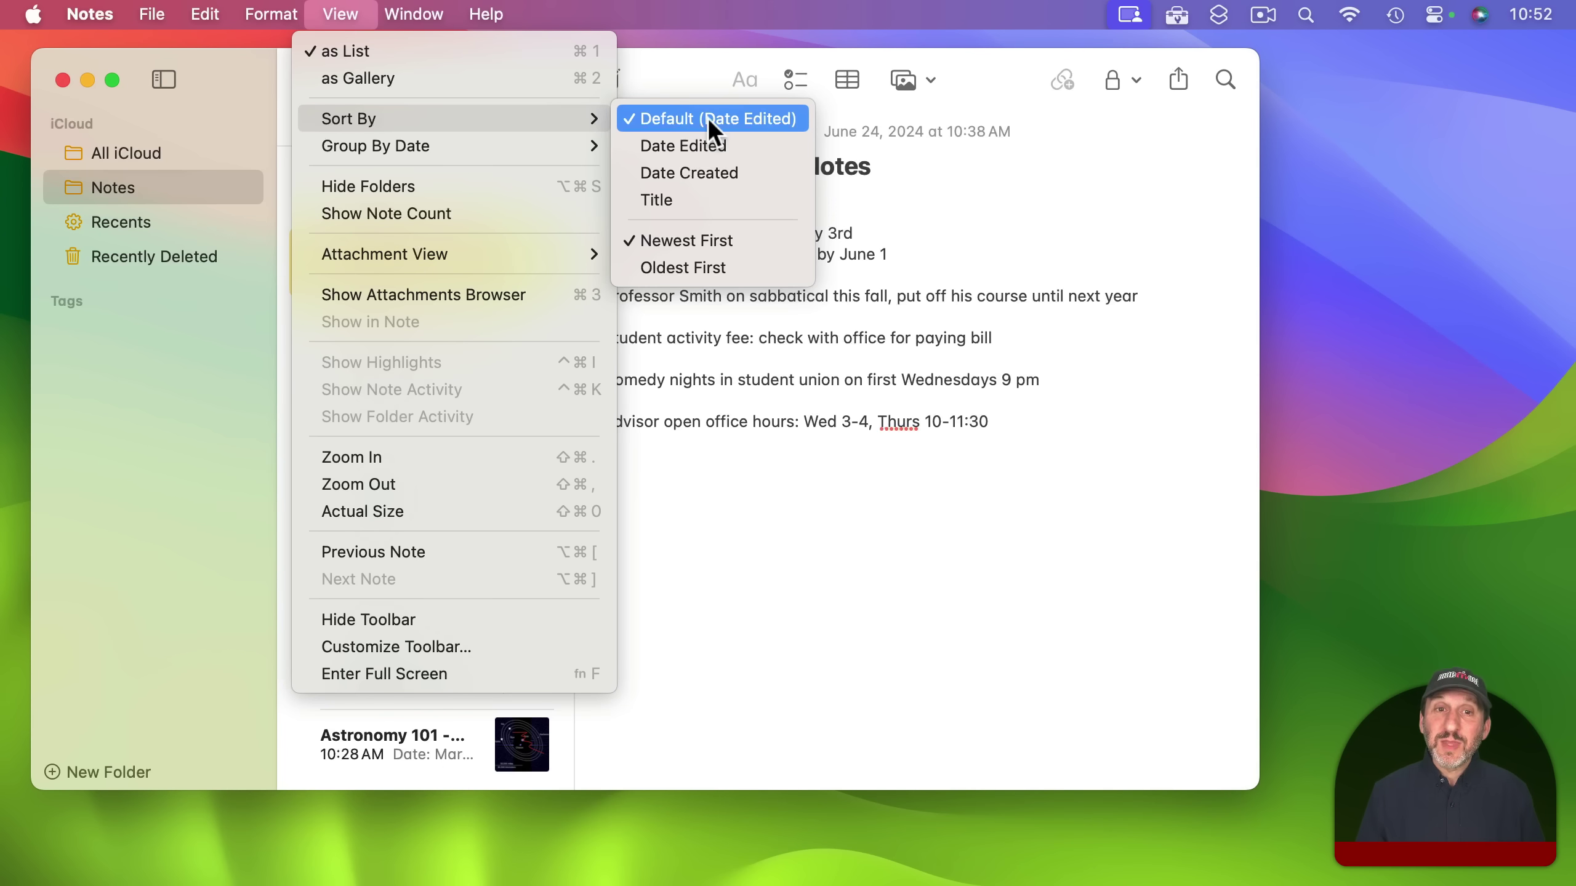
pyautogui.click(707, 173)
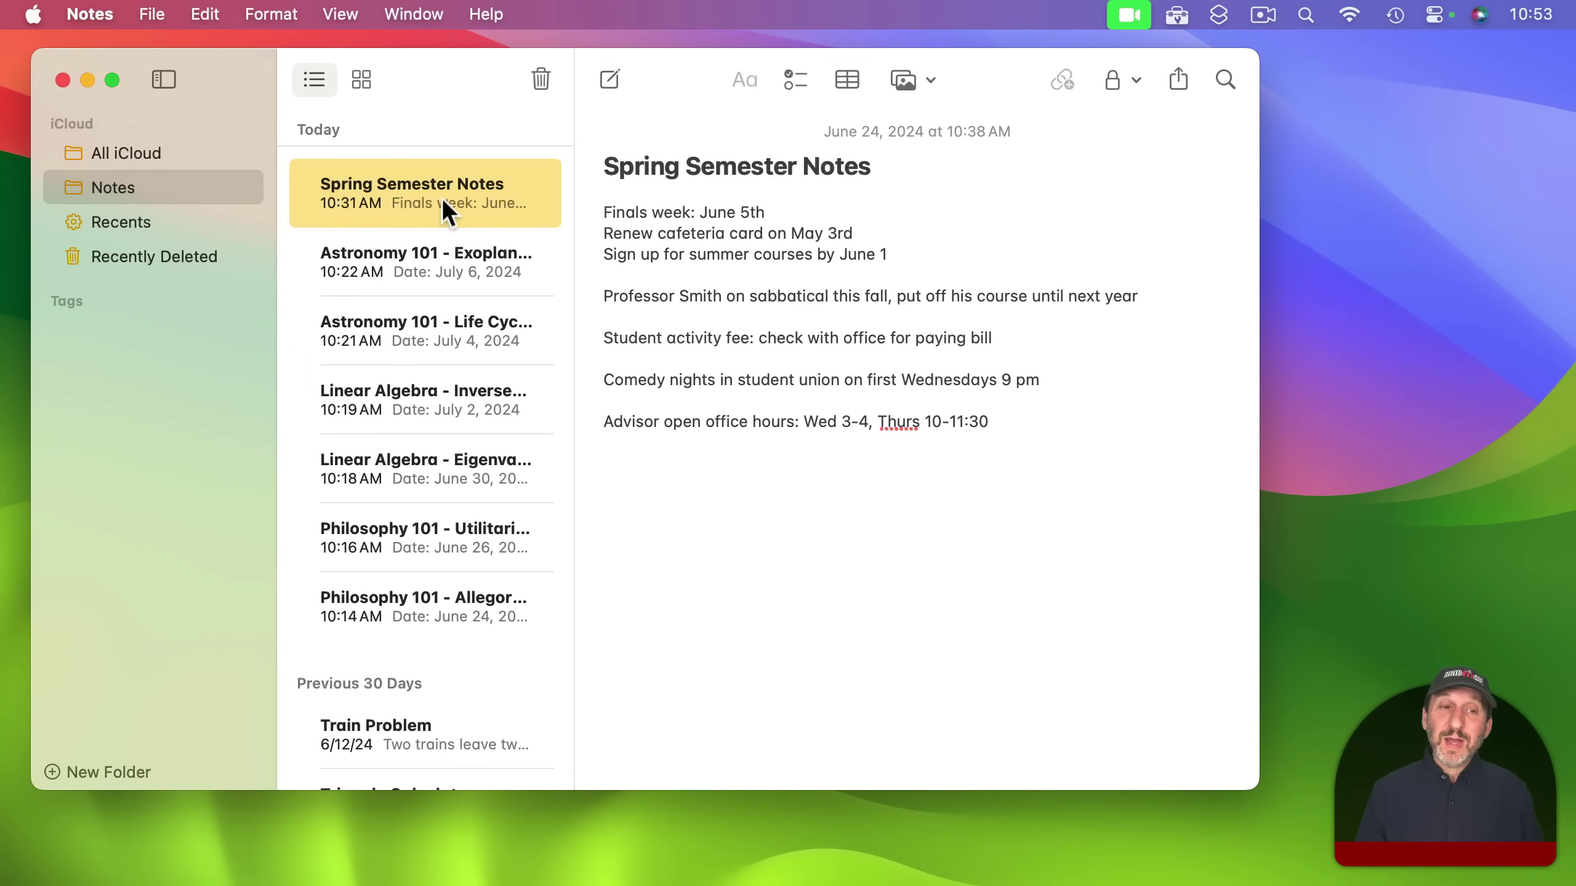
# Open the Exoplanets, Life Cycle of Stars, Inverses and Eigenvalues notes in turn to examine their order, and return to Spring Semester Notes
pyautogui.click(444, 246)
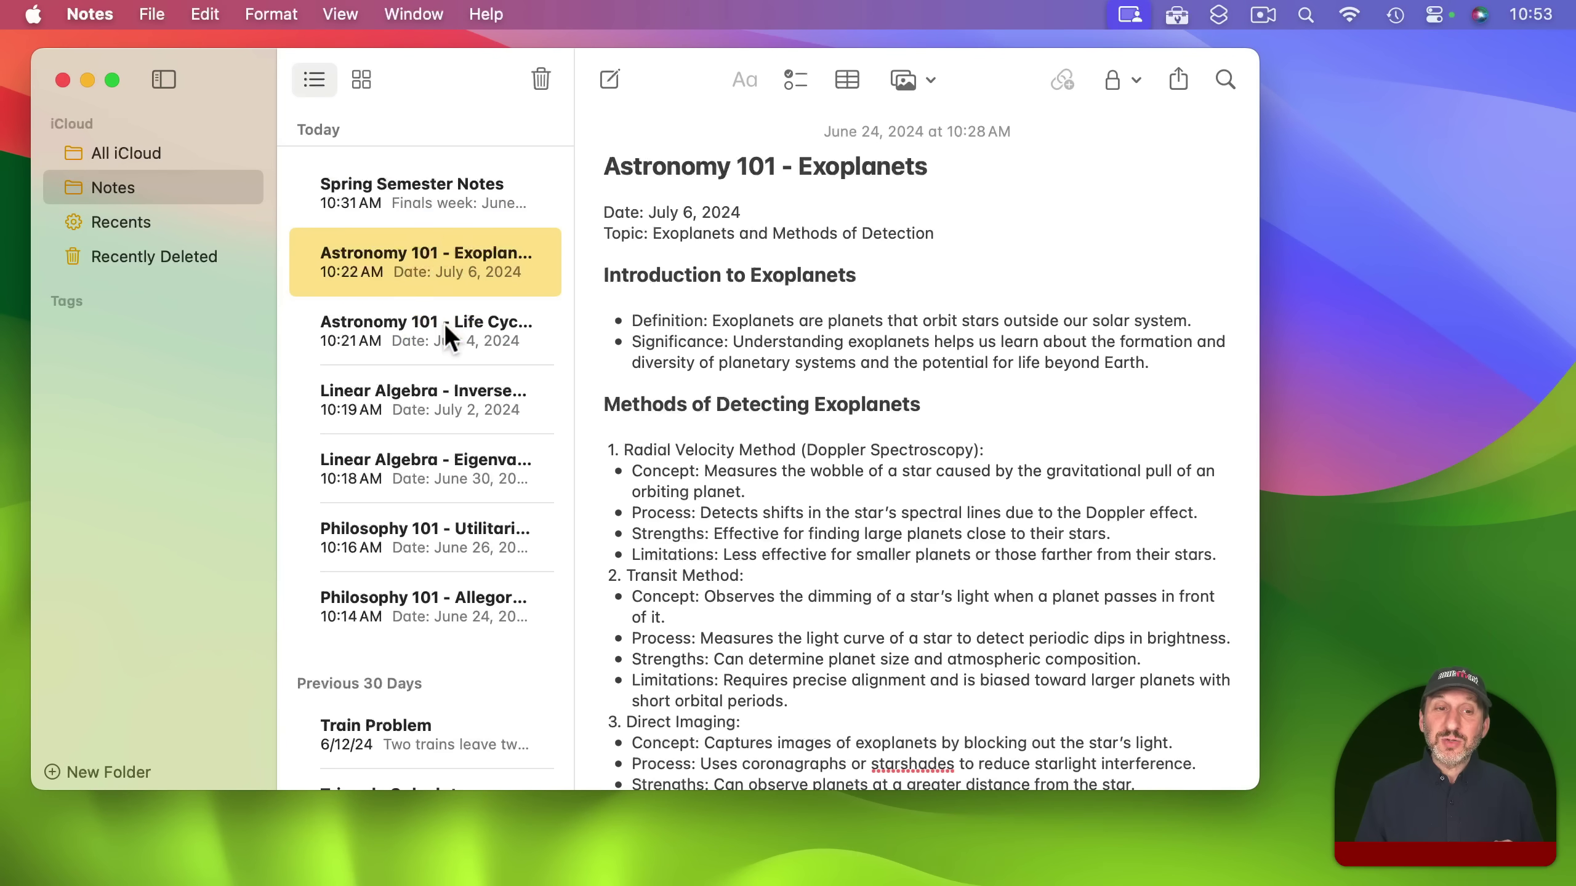
pyautogui.click(443, 323)
pyautogui.click(433, 400)
pyautogui.click(426, 459)
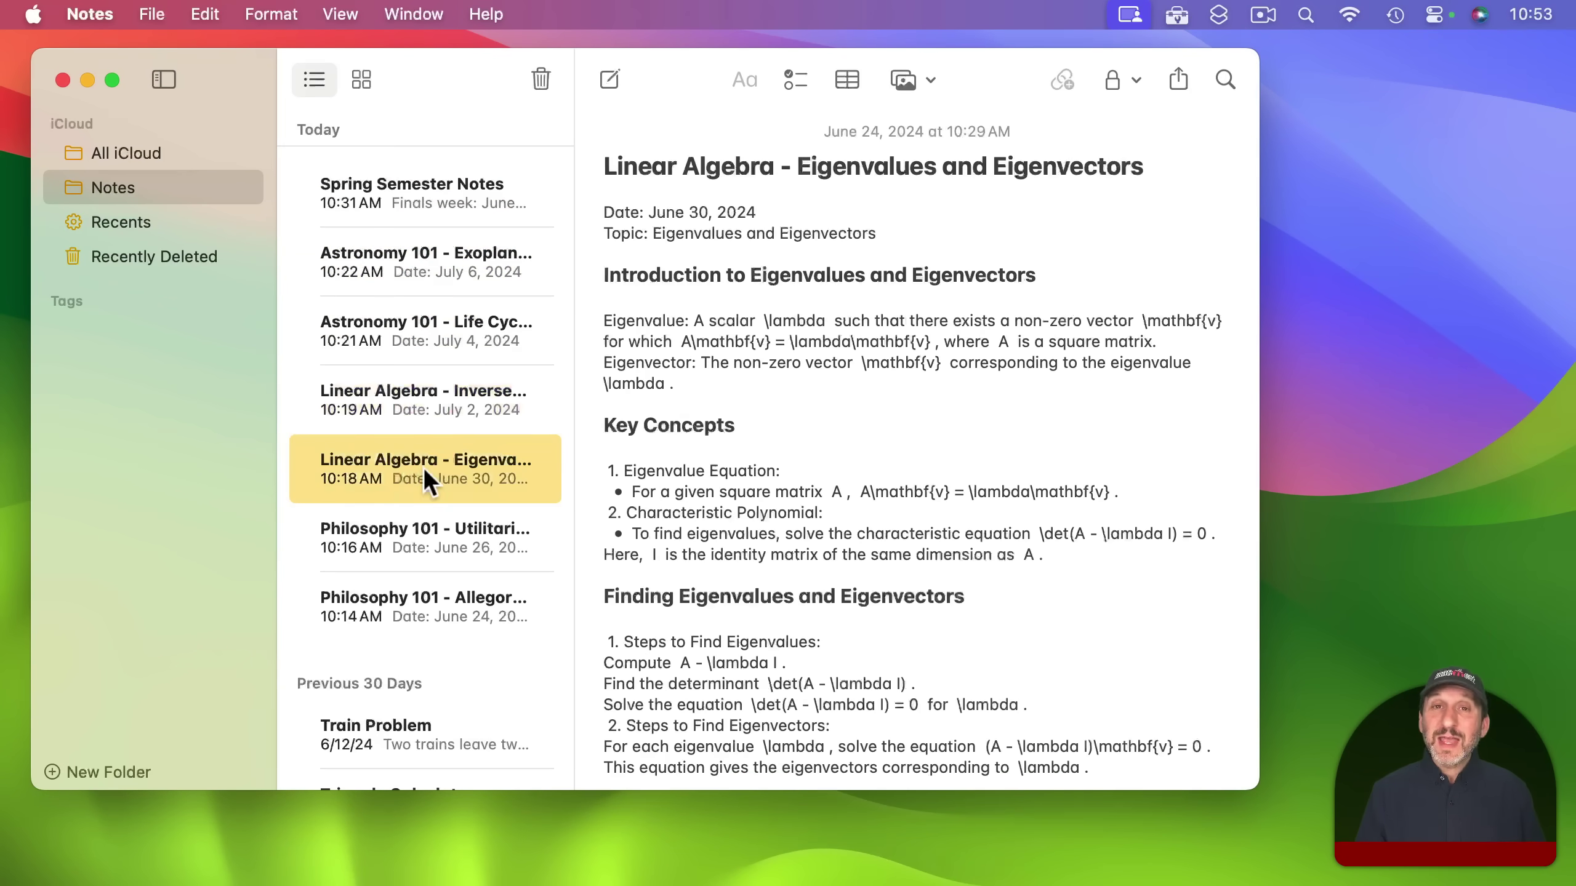
pyautogui.click(395, 268)
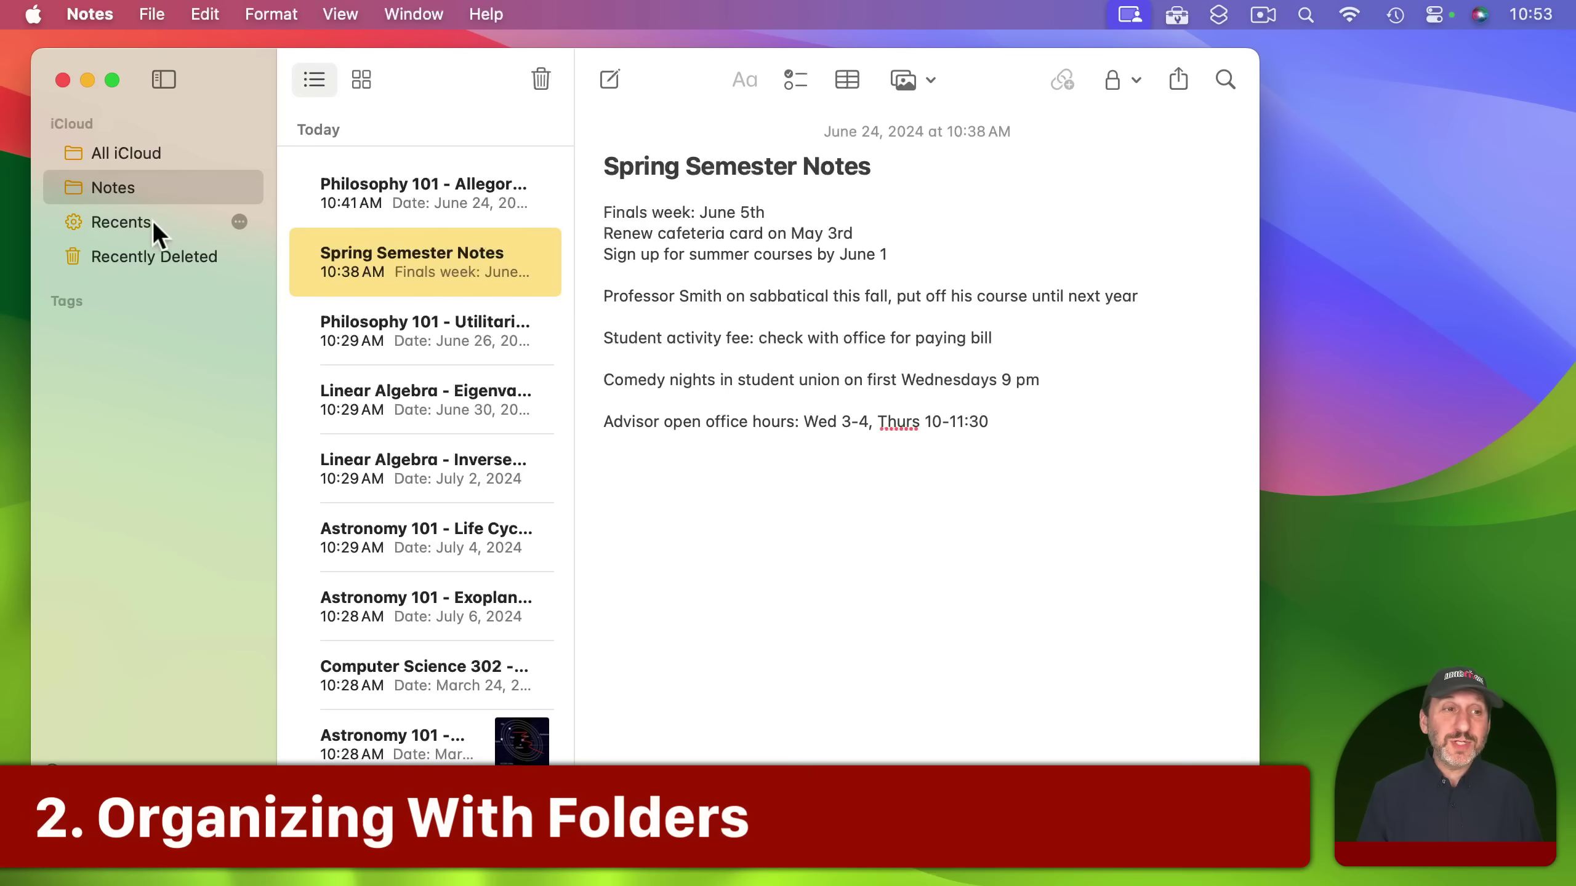
# Create a regular folder named Lectures
pyautogui.click(155, 14)
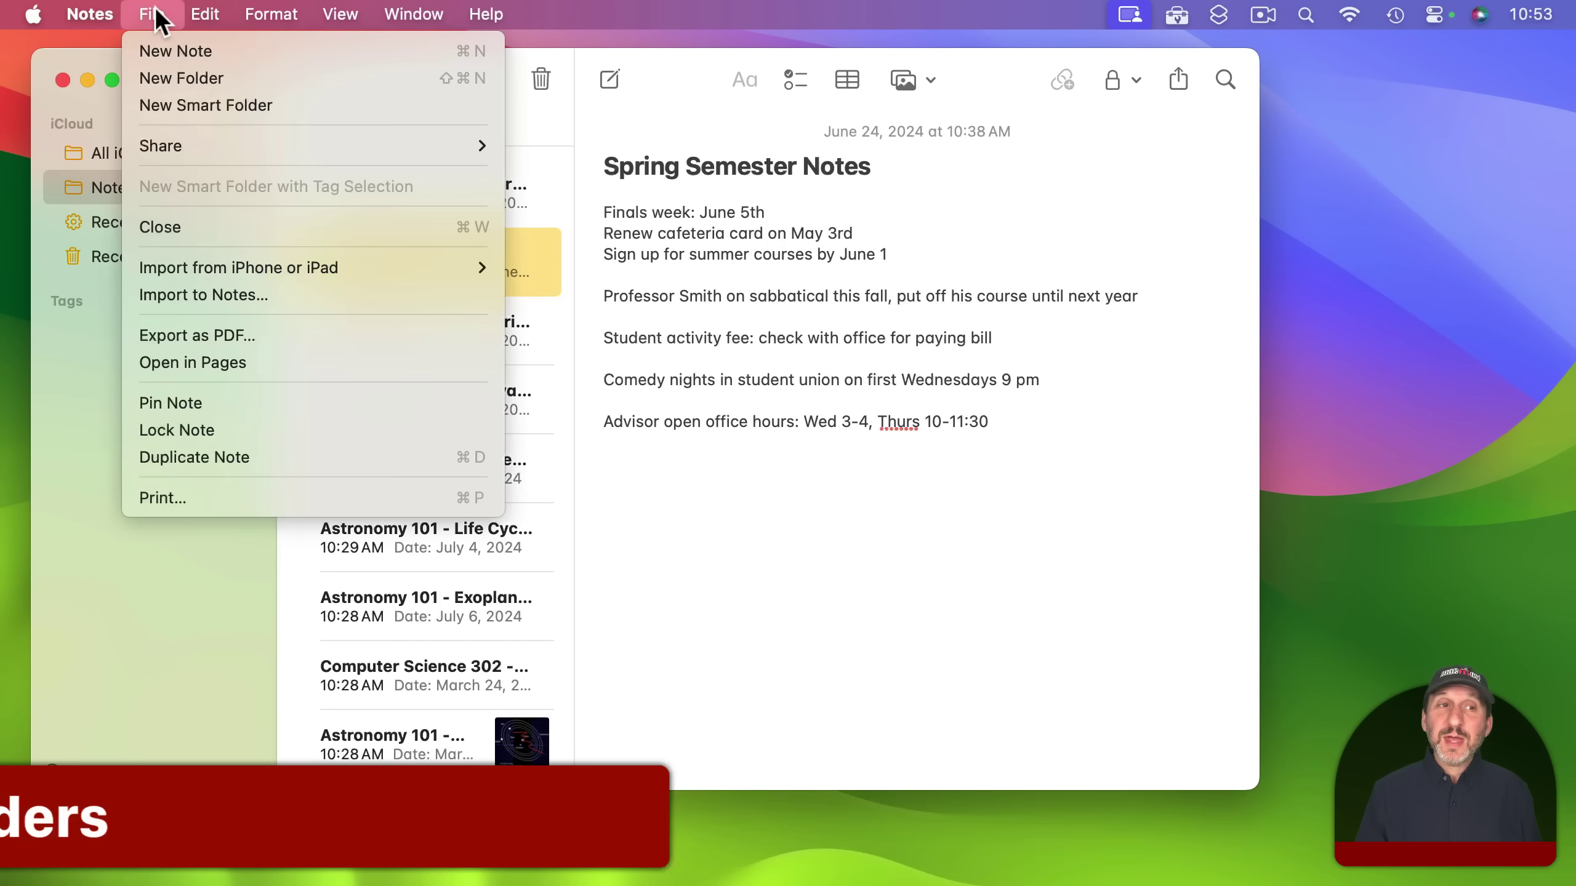
pyautogui.click(173, 76)
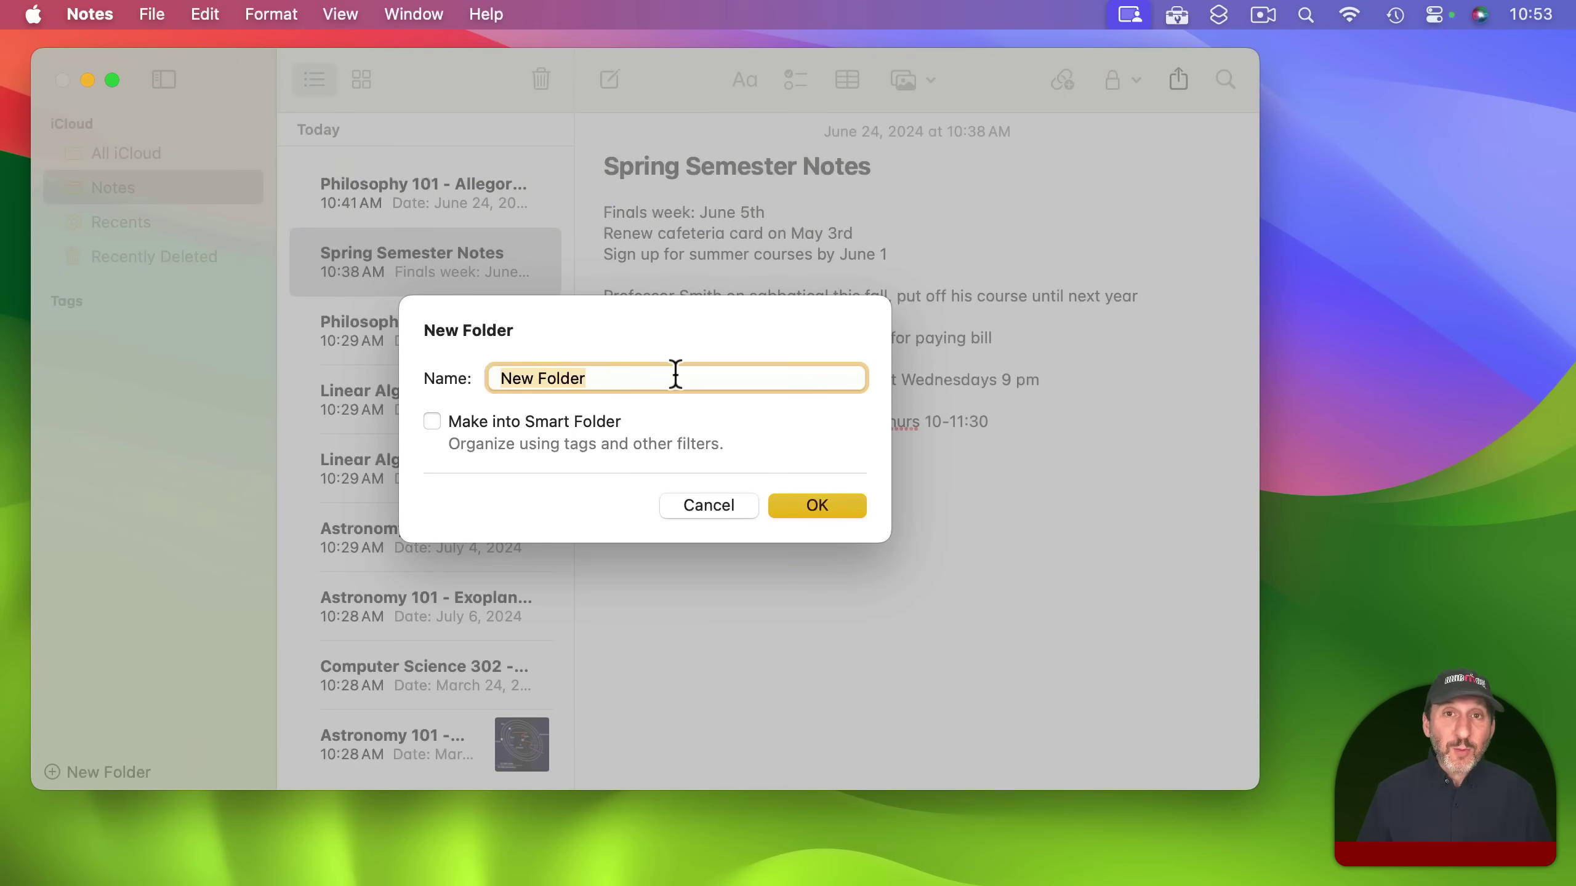
pyautogui.write('Lectures')
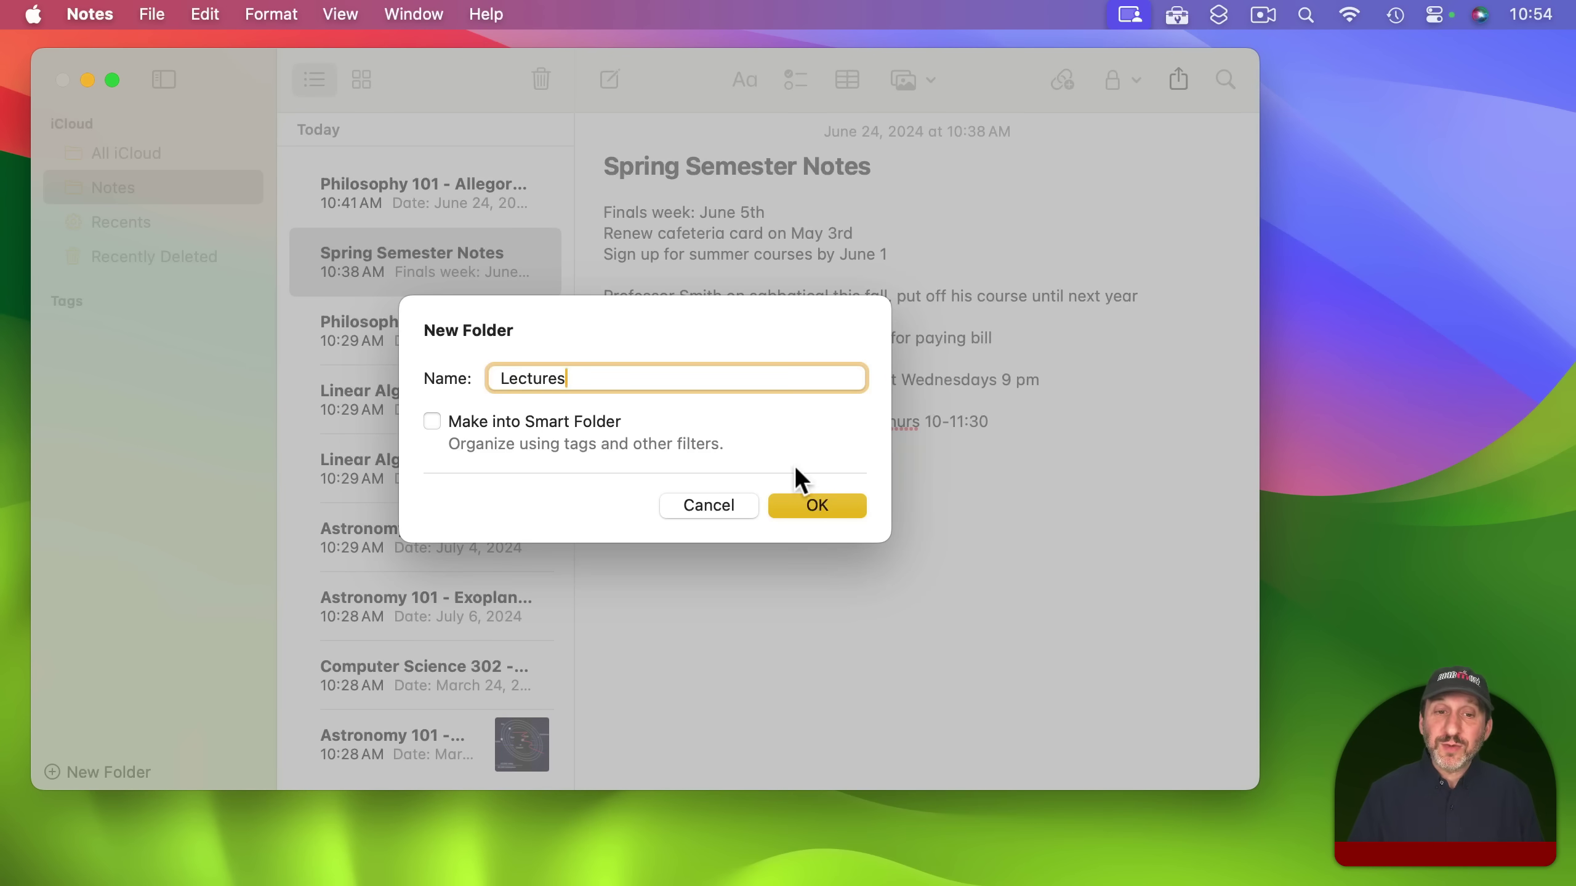
pyautogui.click(820, 505)
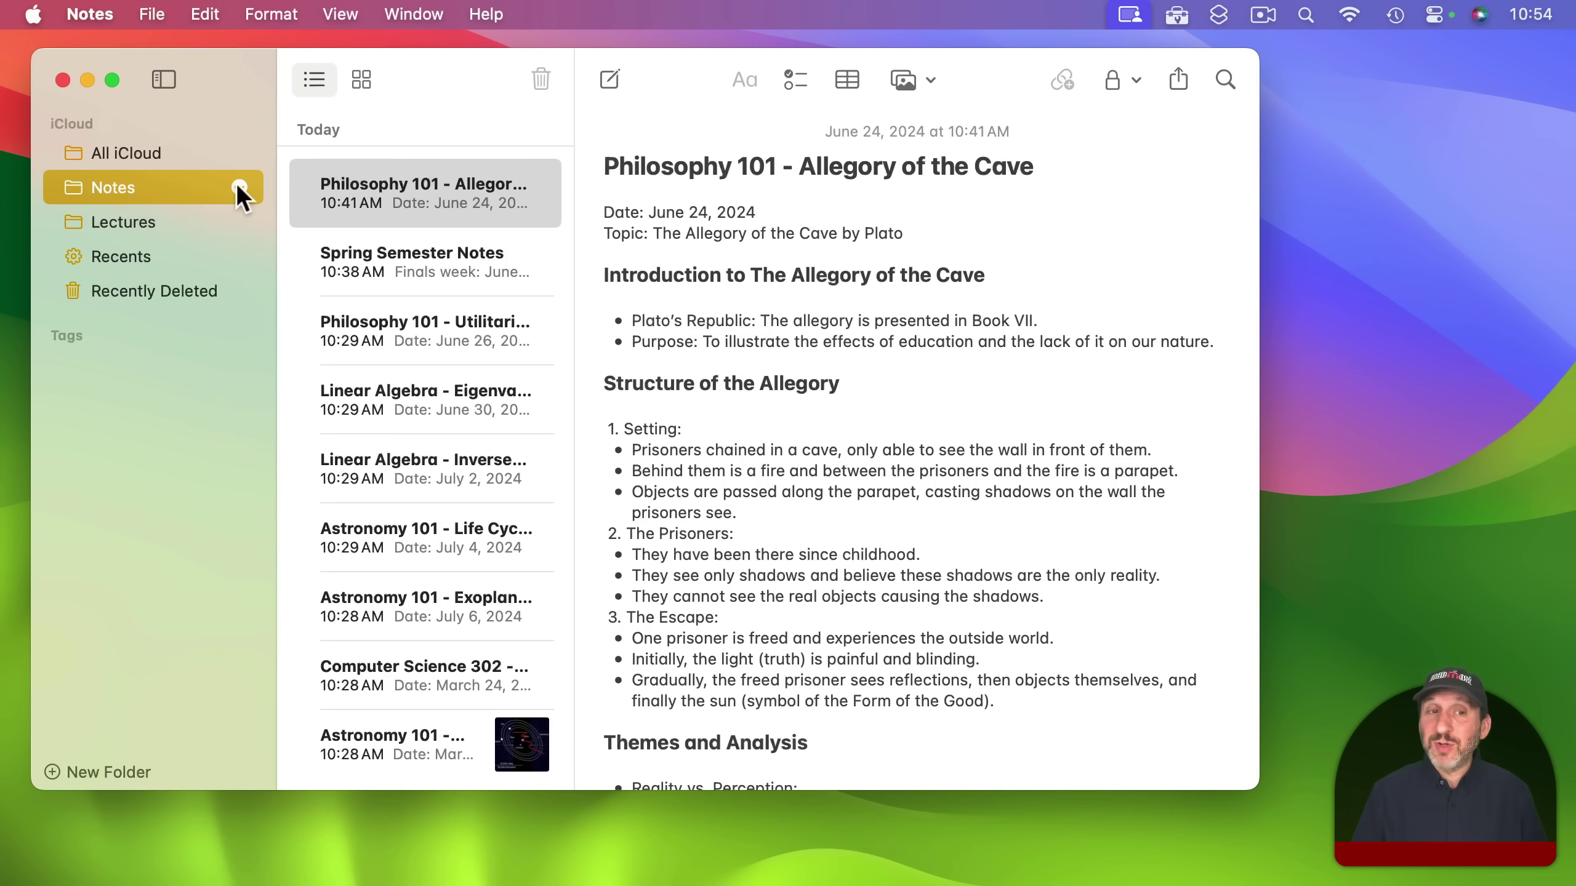
# Move all of today's Philosophy, Linear Algebra, Astronomy and Computer Science notes from the Notes folder into Lectures, leaving out Spring Semester Notes
pyautogui.keyDown('super'); pyautogui.click(399, 327); pyautogui.keyUp('super')
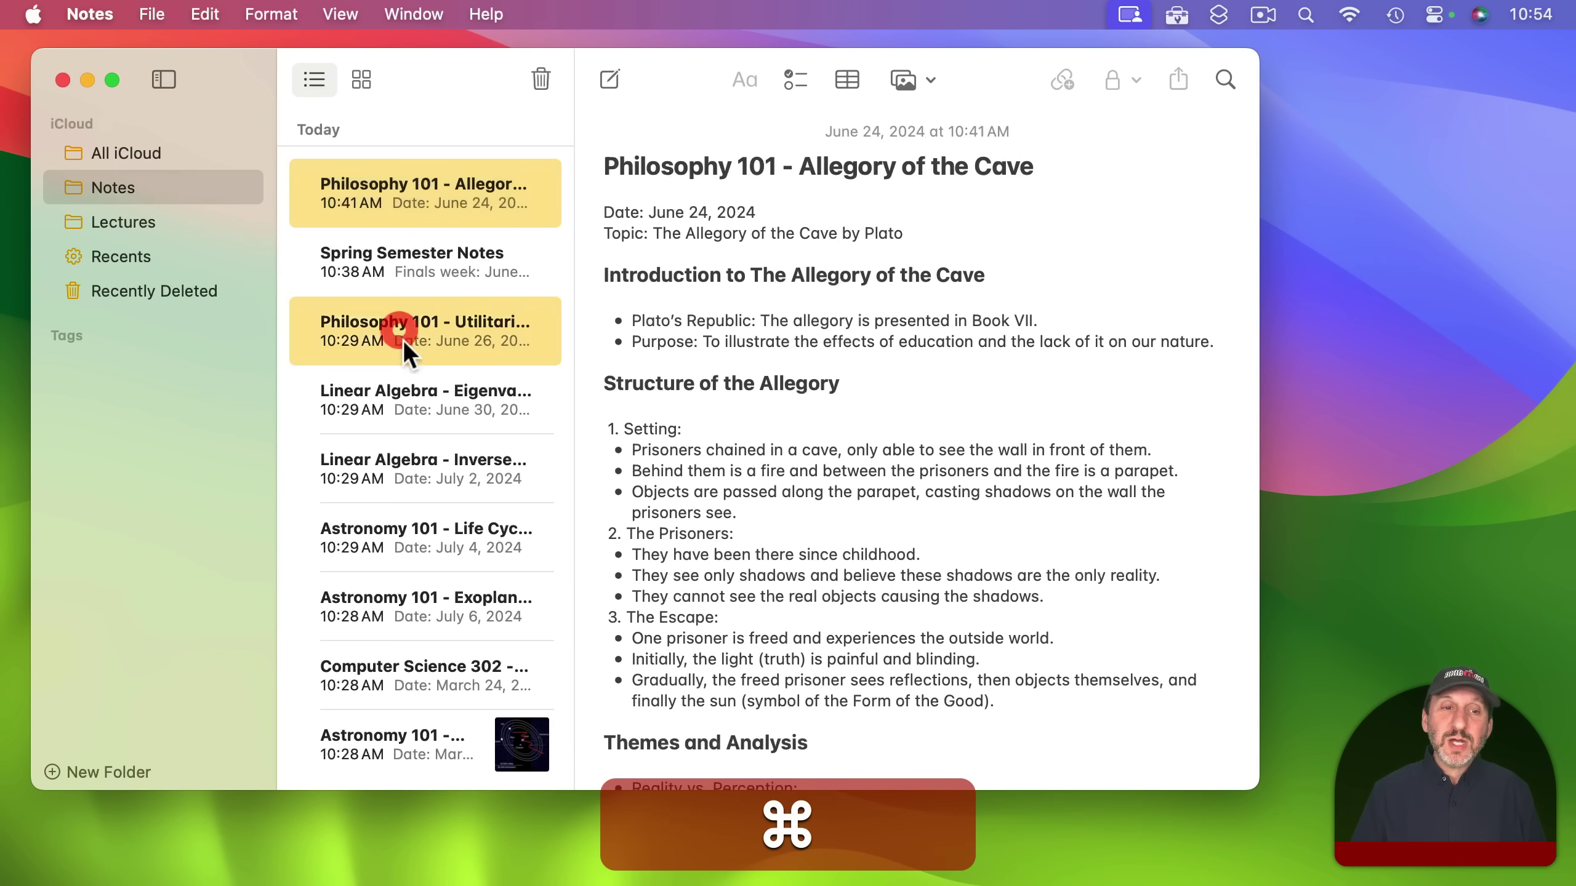
pyautogui.keyDown('super'); pyautogui.click(421, 397); pyautogui.keyUp('super')
pyautogui.keyDown('super'); pyautogui.click(427, 465); pyautogui.keyUp('super')
pyautogui.keyDown('super'); pyautogui.click(424, 546); pyautogui.keyUp('super')
pyautogui.keyDown('super'); pyautogui.click(418, 611); pyautogui.keyUp('super')
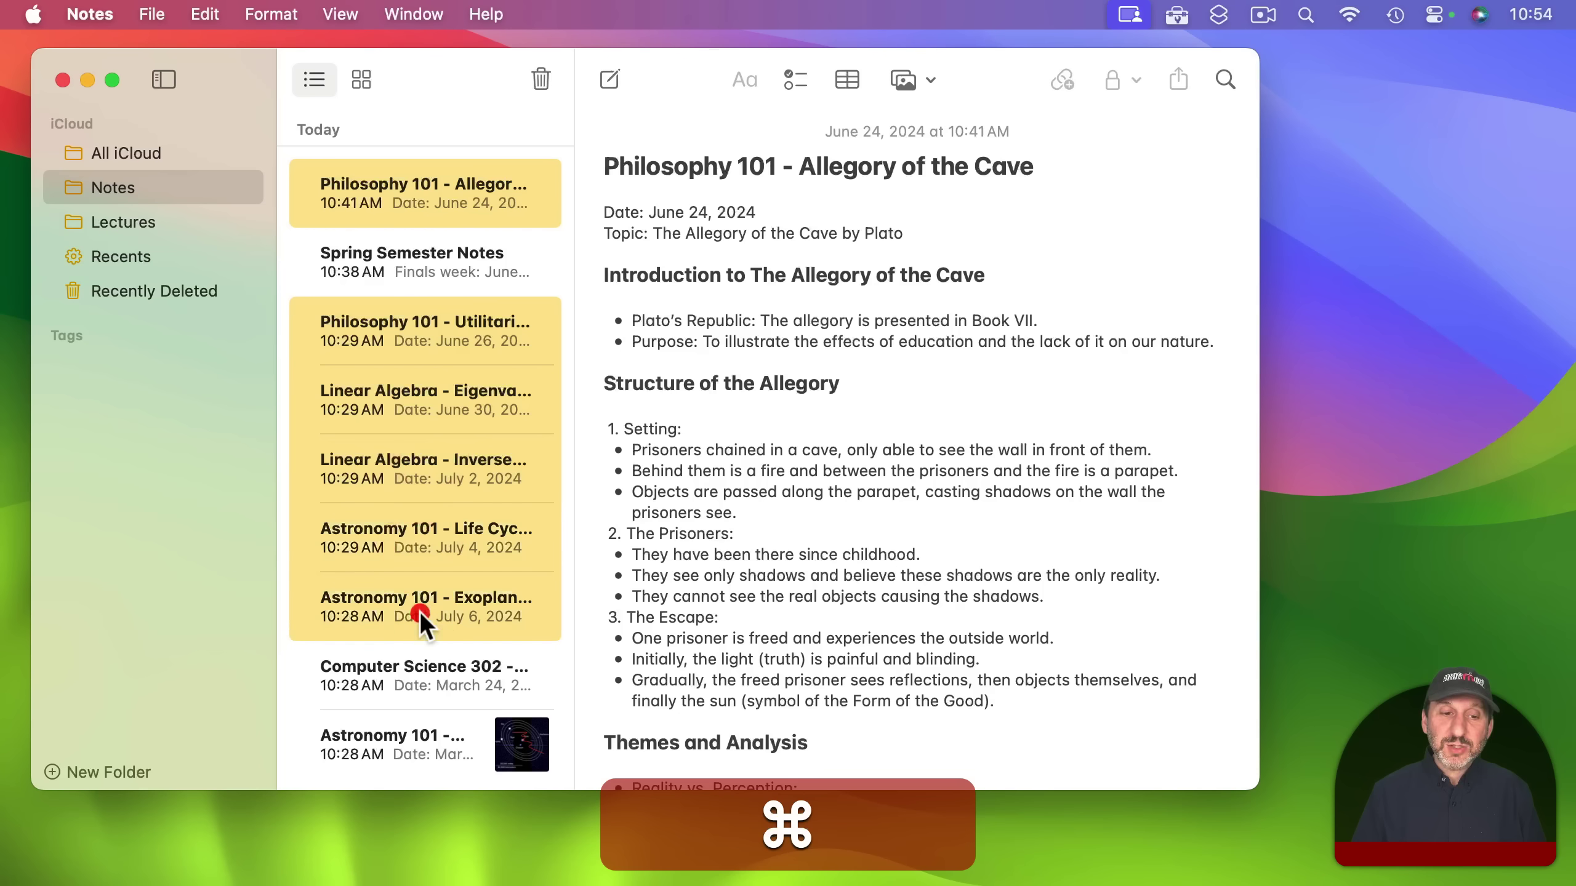
pyautogui.keyDown('super'); pyautogui.click(416, 677); pyautogui.keyUp('super')
pyautogui.keyDown('super'); pyautogui.click(402, 750); pyautogui.keyUp('super')
pyautogui.scroll(-5, 402, 748)
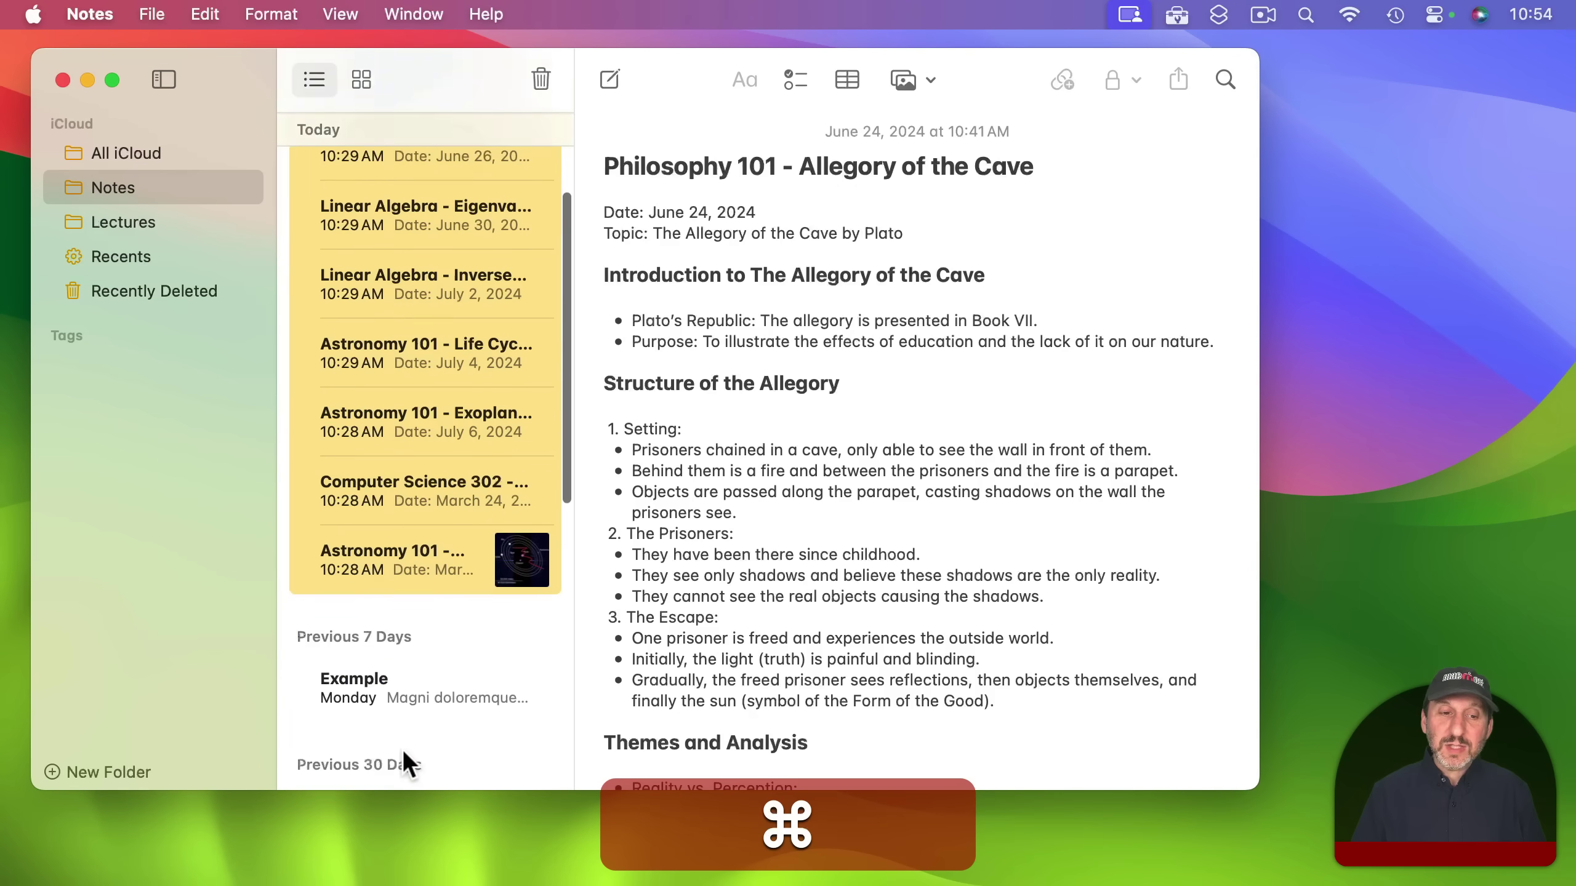
pyautogui.scroll(5, 401, 749)
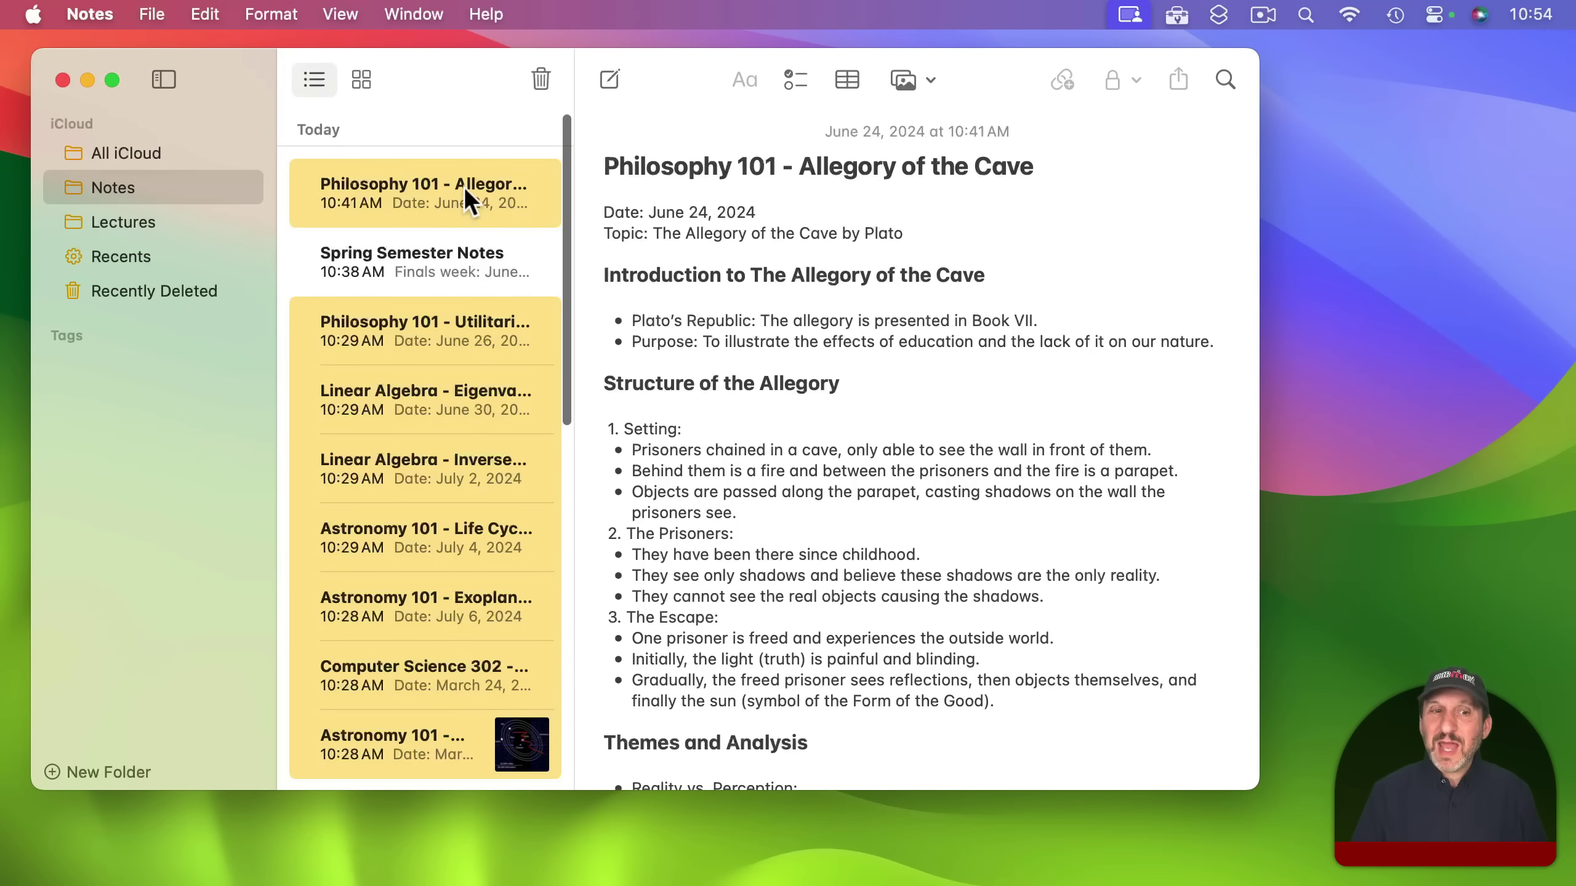
pyautogui.moveTo(422, 208); pyautogui.dragTo(131, 224)
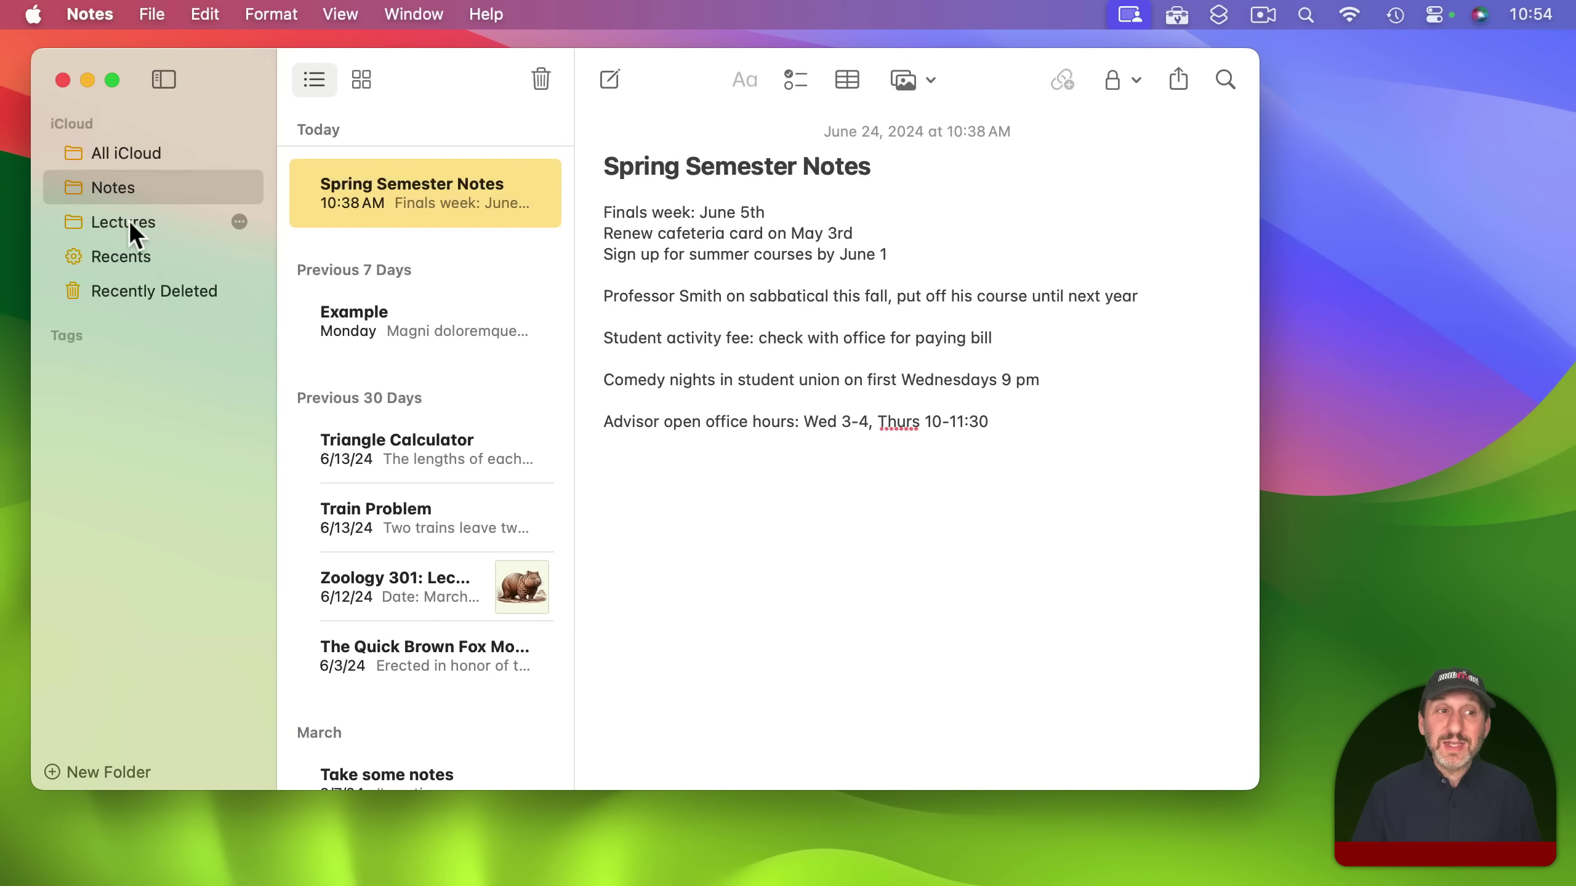
# View the All iCloud, Notes and Lectures folders in turn to examine which notes each one holds
pyautogui.click(113, 153)
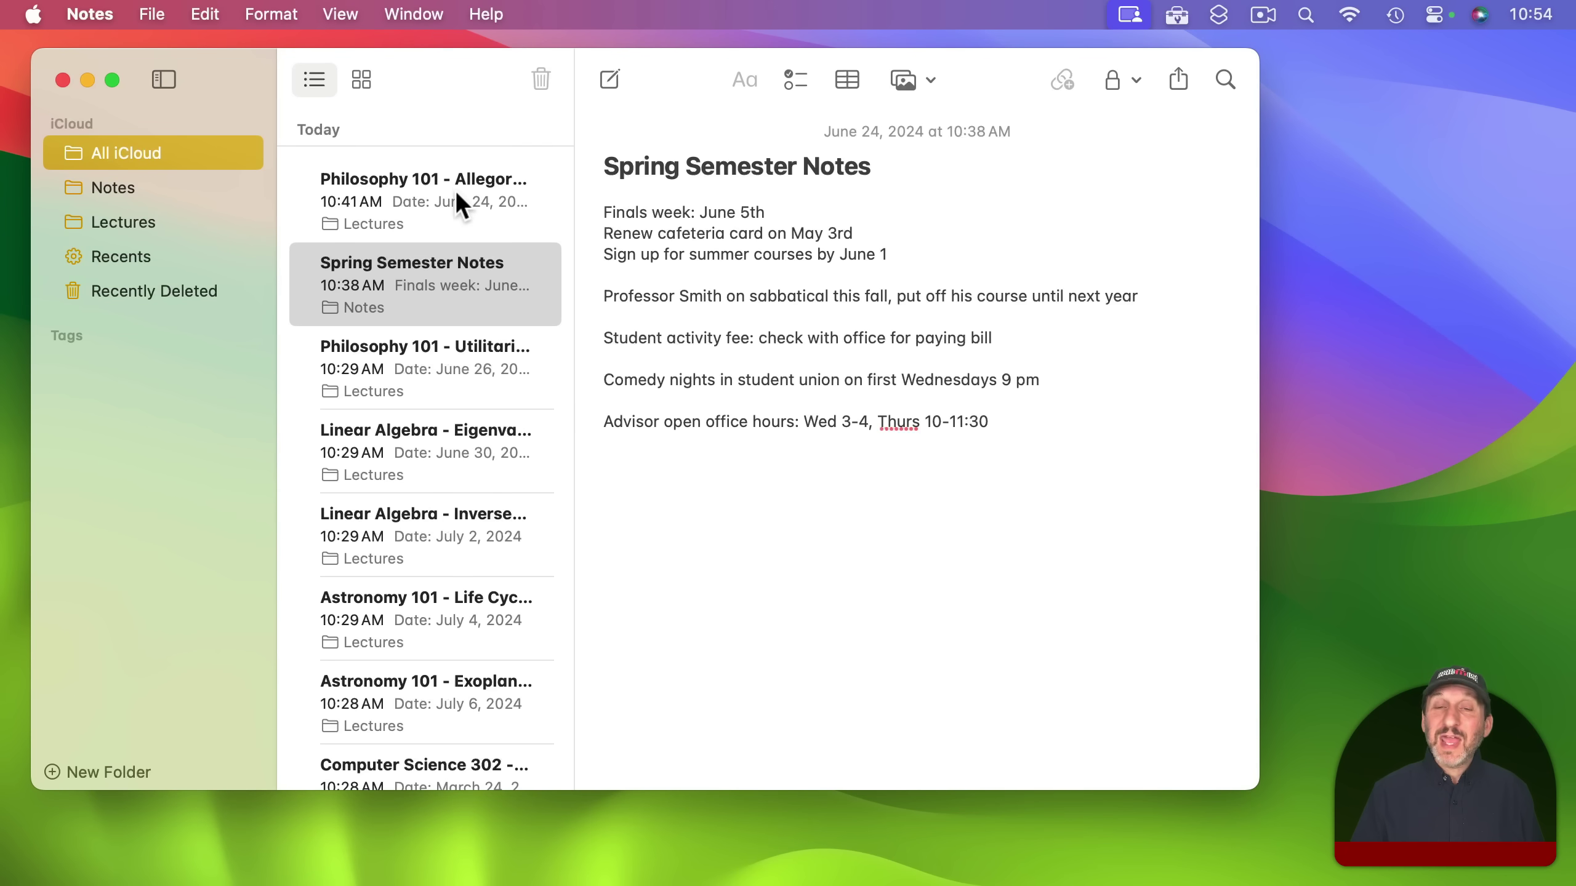
pyautogui.click(435, 267)
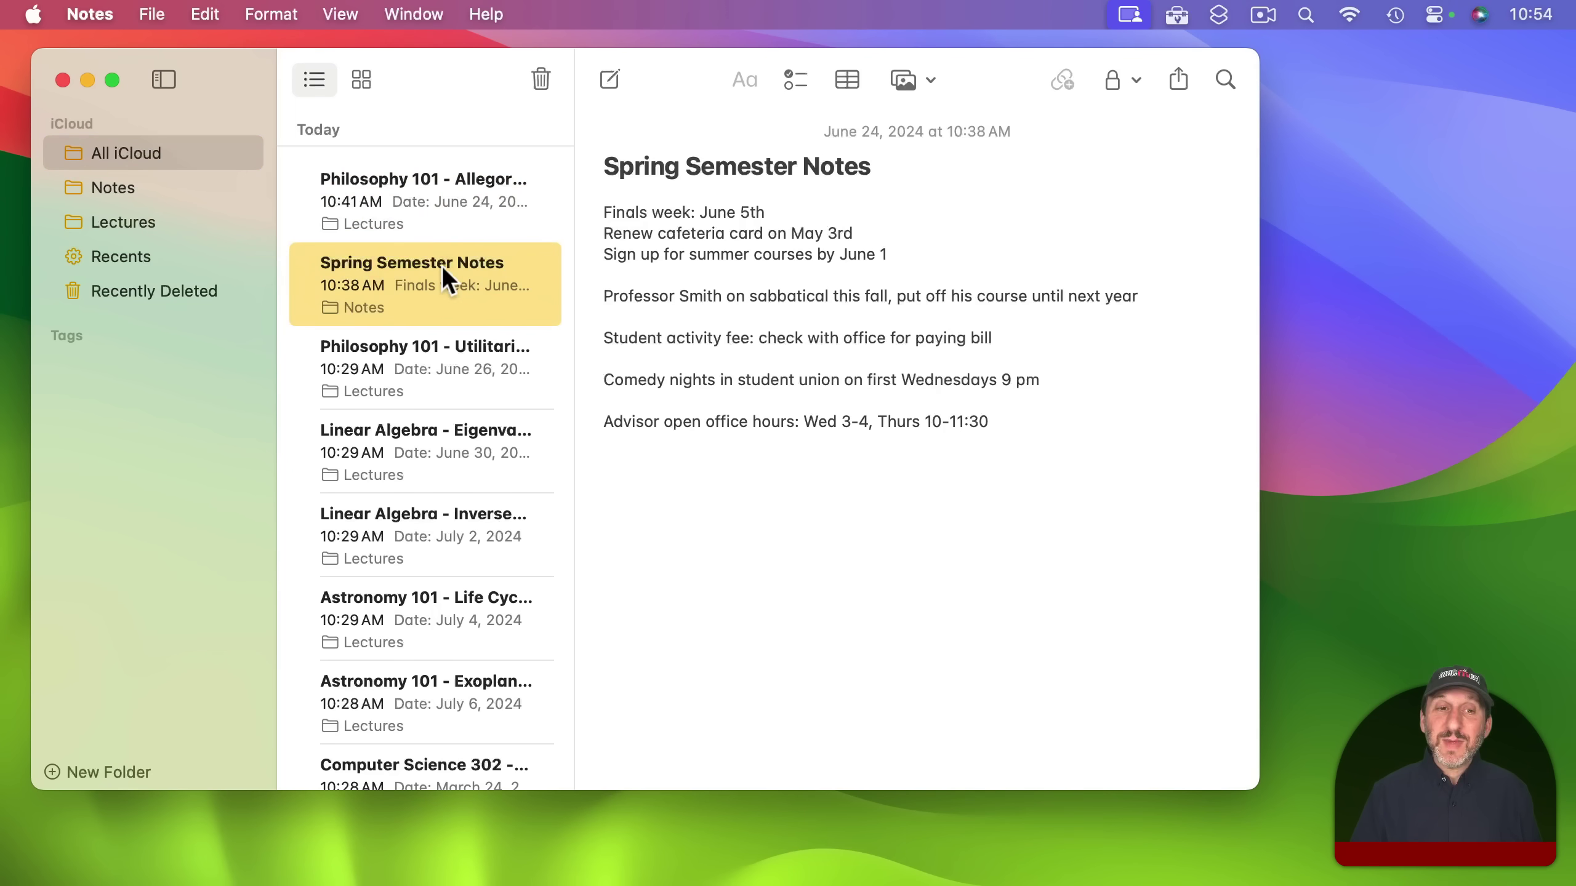
pyautogui.click(155, 184)
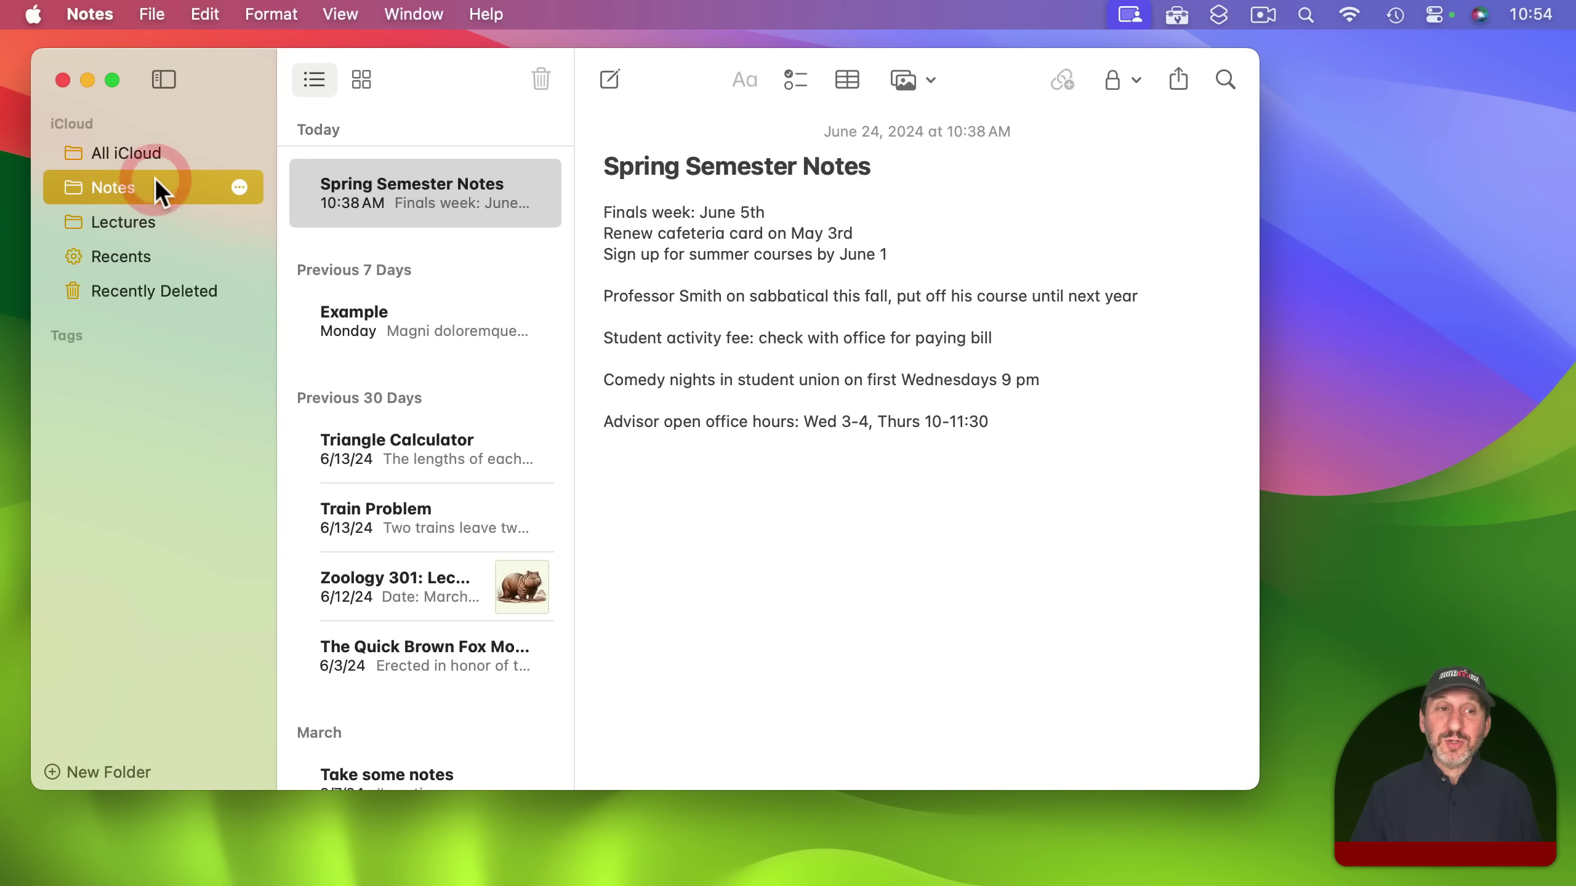
pyautogui.click(402, 183)
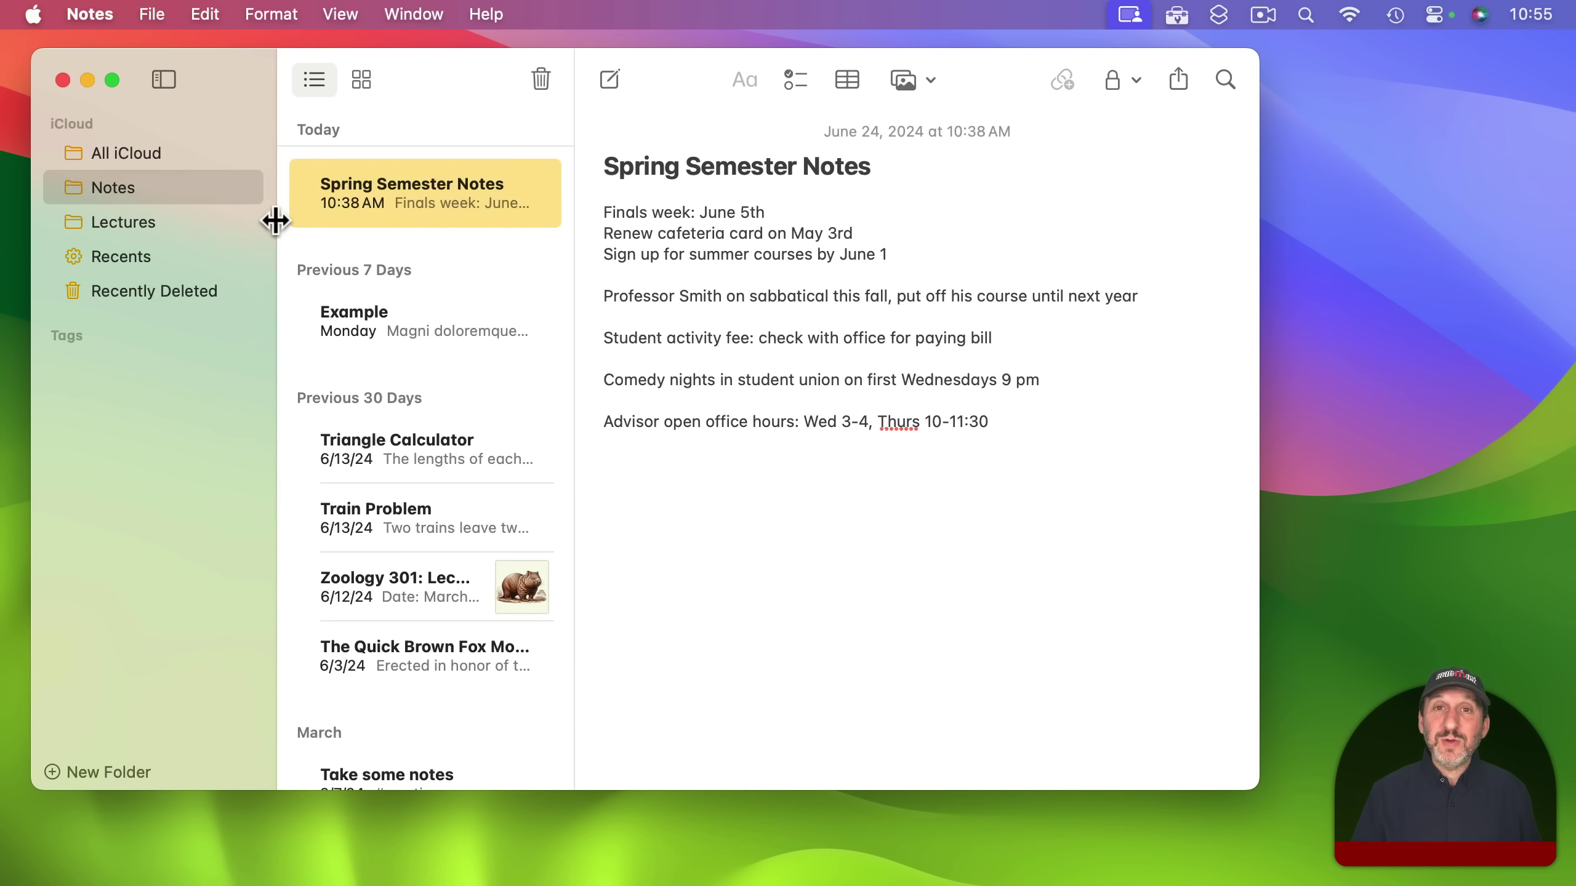
pyautogui.click(126, 224)
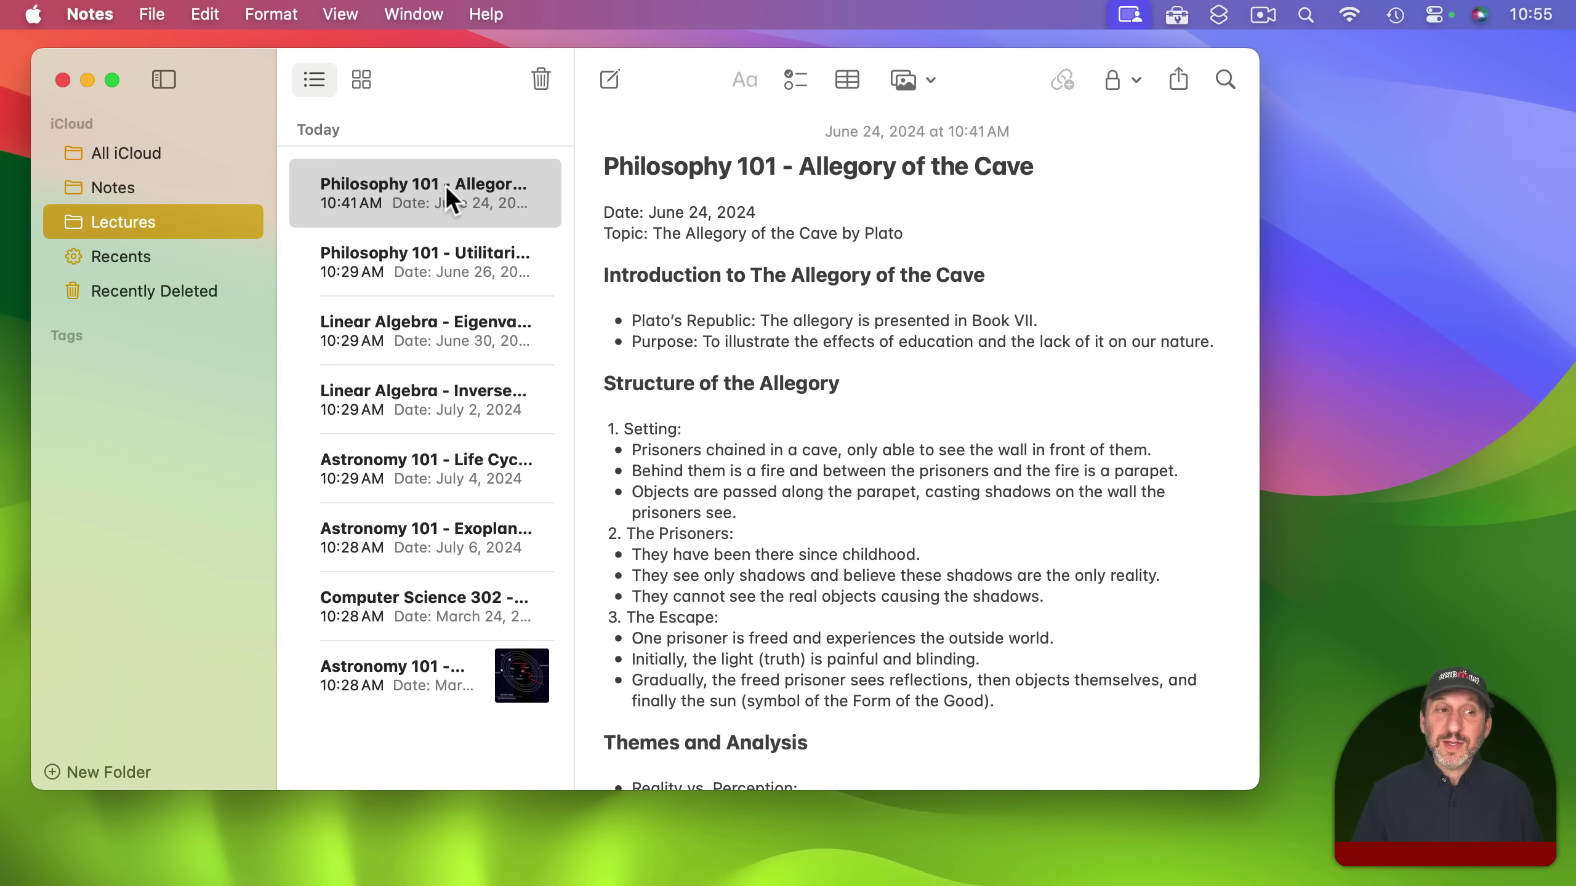
pyautogui.click(166, 187)
pyautogui.click(150, 217)
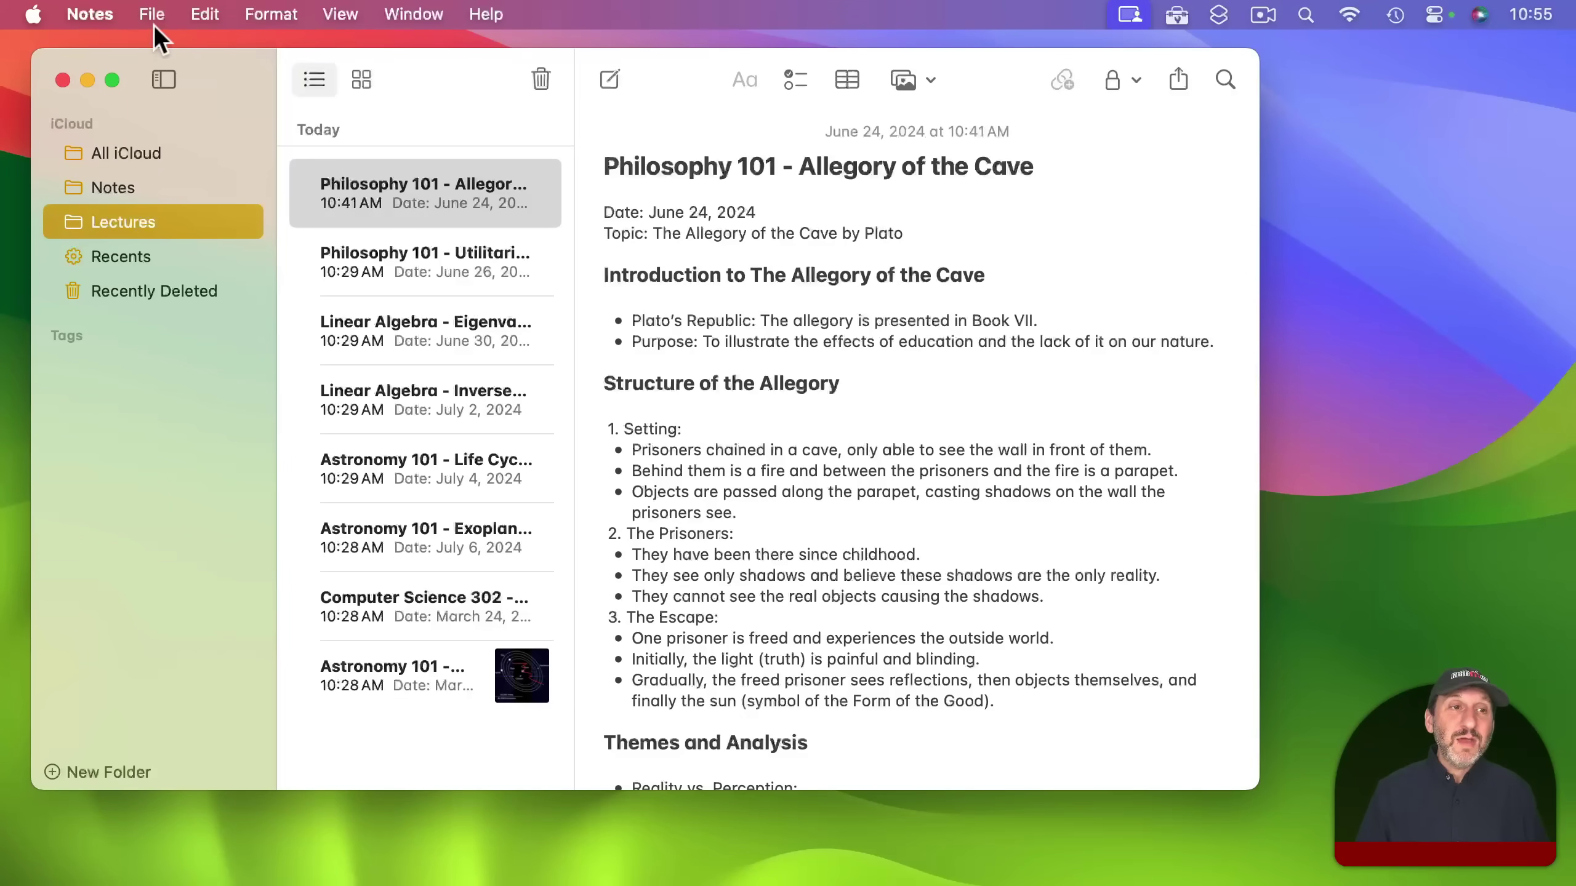
# Create a folder named Philosophy Lectures and nest it inside the Lectures folder
pyautogui.click(152, 18)
pyautogui.click(183, 74)
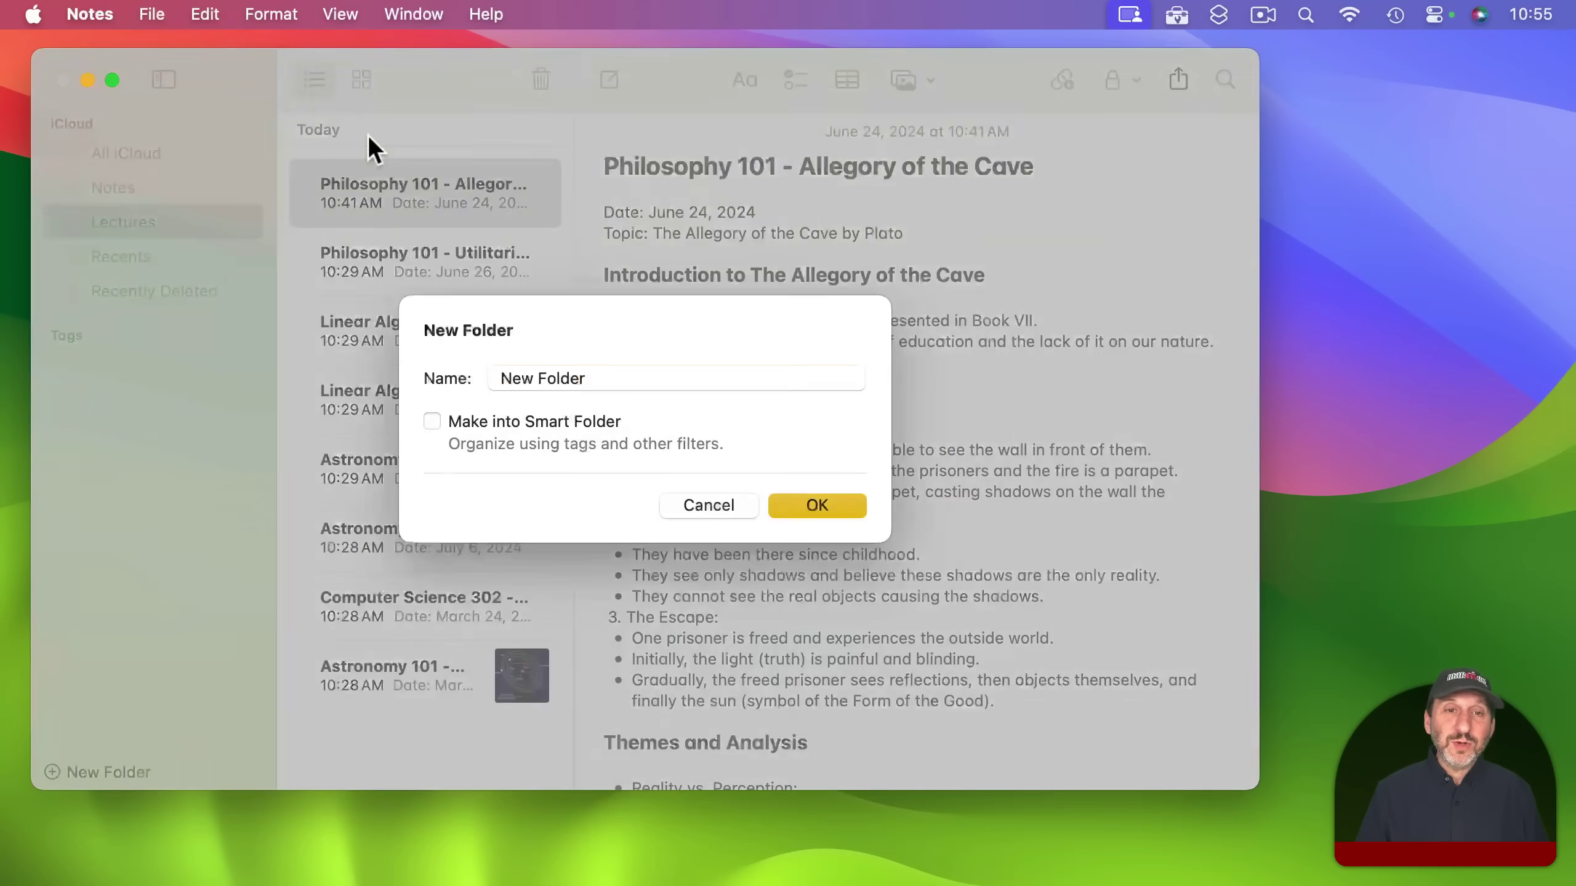
pyautogui.write('Phi')
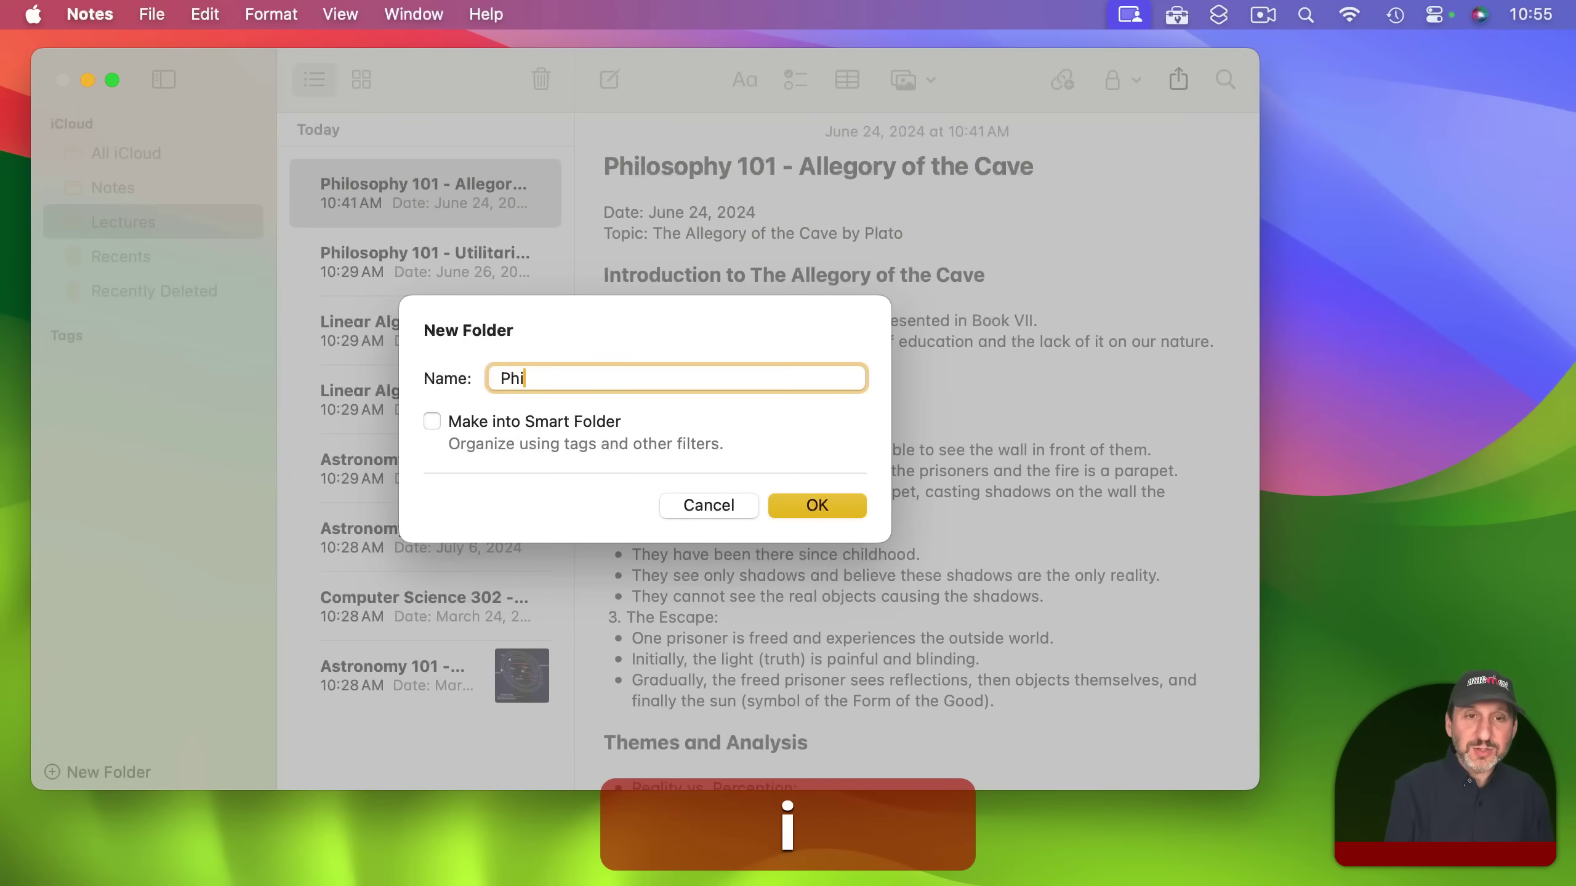
pyautogui.write('losophy Lectures')
pyautogui.press('Return')
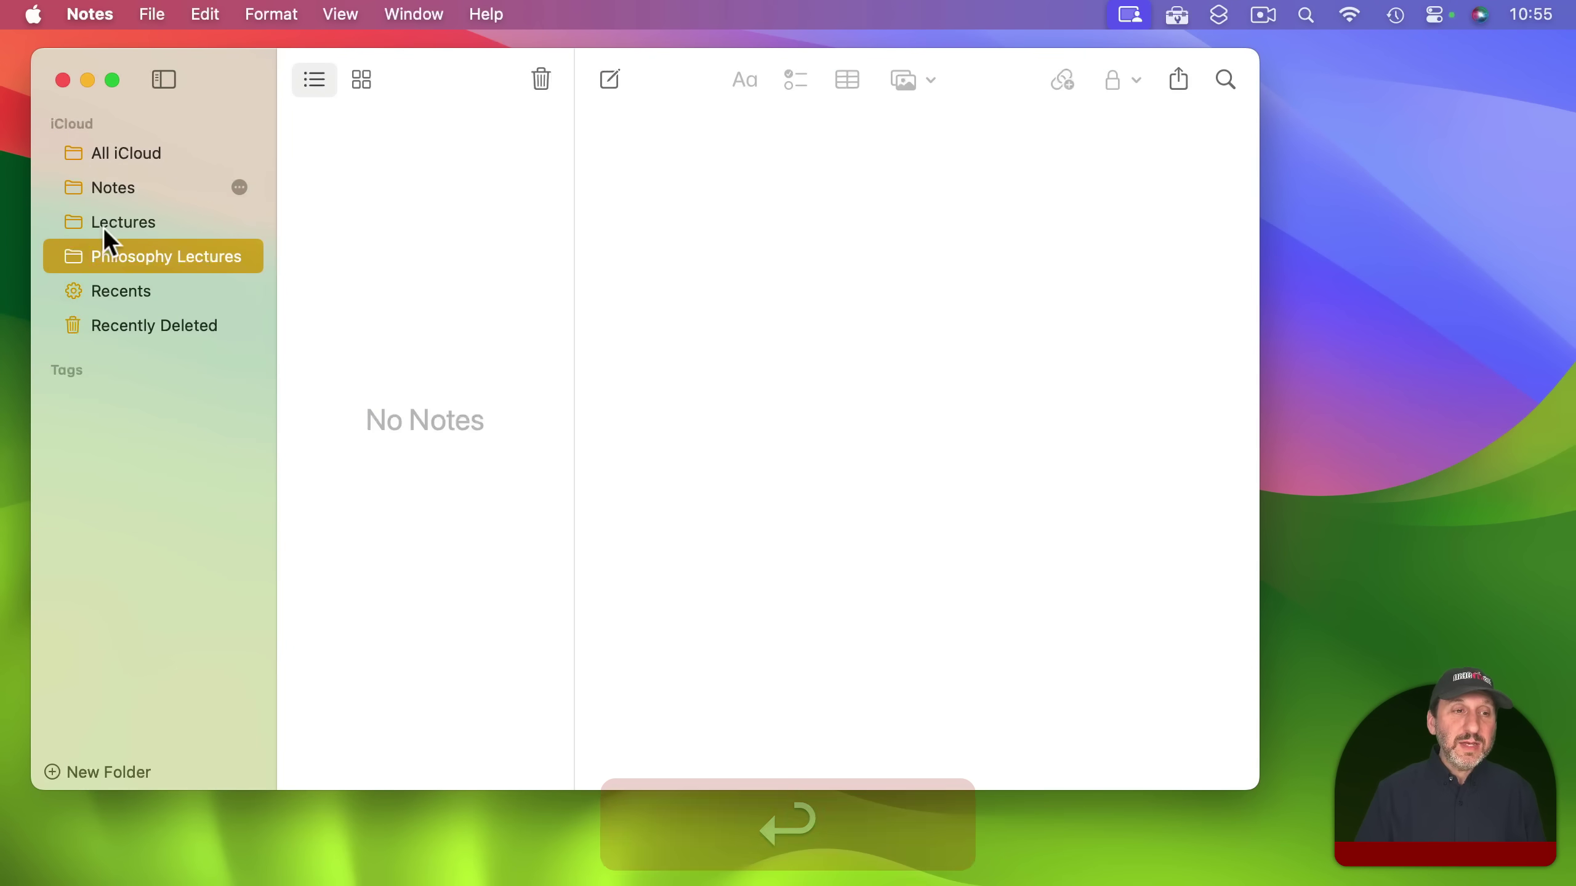
pyautogui.moveTo(119, 260); pyautogui.dragTo(145, 225)
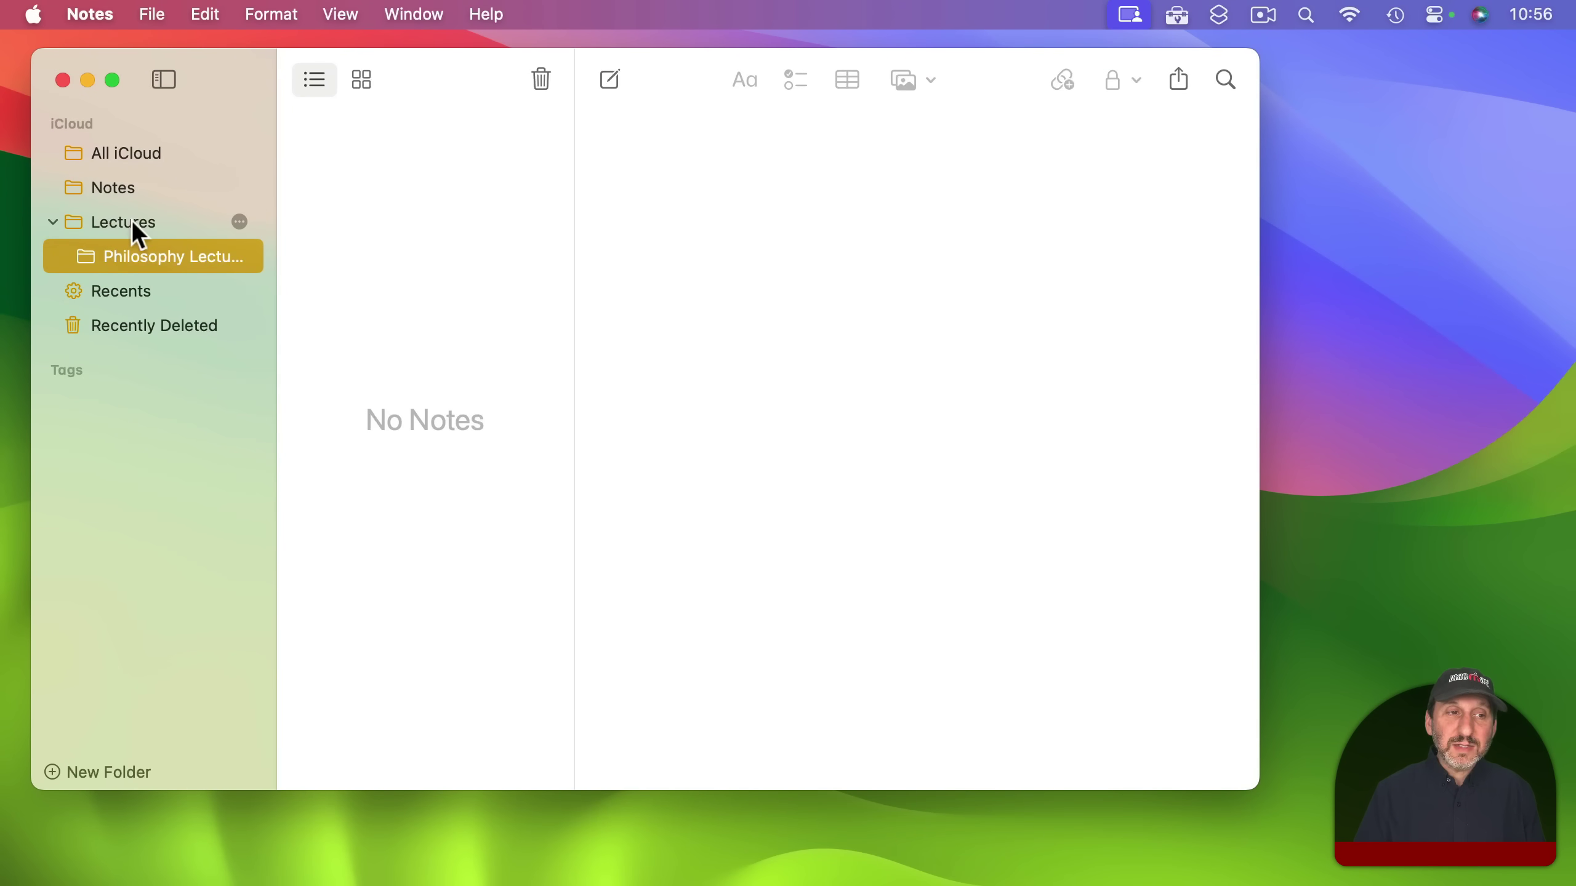
# Move both Philosophy 101 notes from the Lectures folder into its Philosophy Lectures subfolder
pyautogui.click(49, 224)
pyautogui.click(47, 219)
pyautogui.click(46, 219)
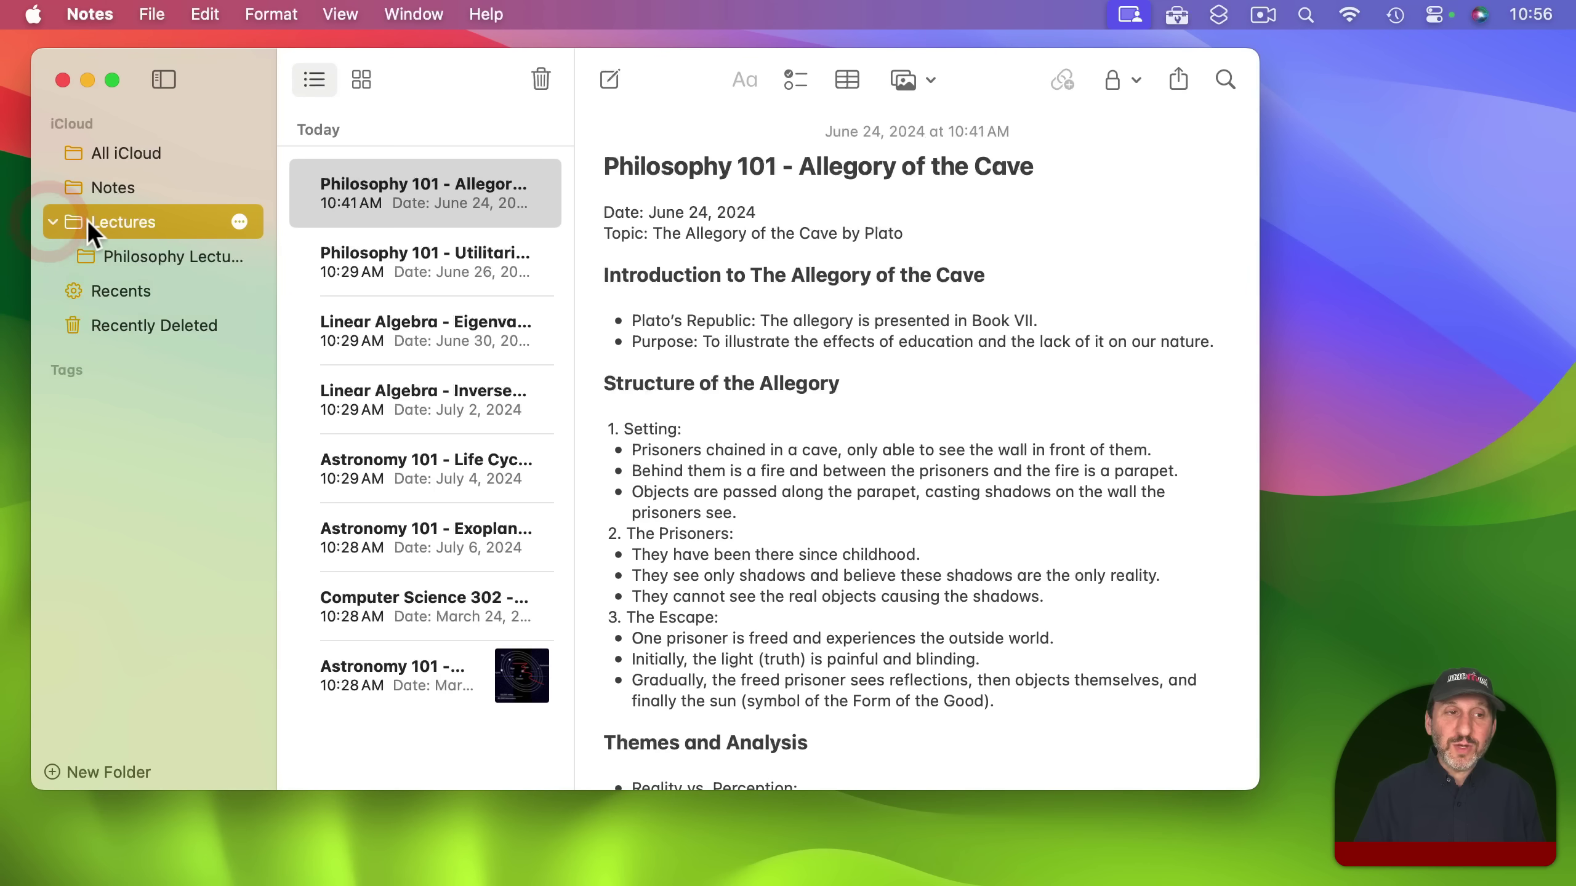
pyautogui.click(135, 254)
pyautogui.click(133, 226)
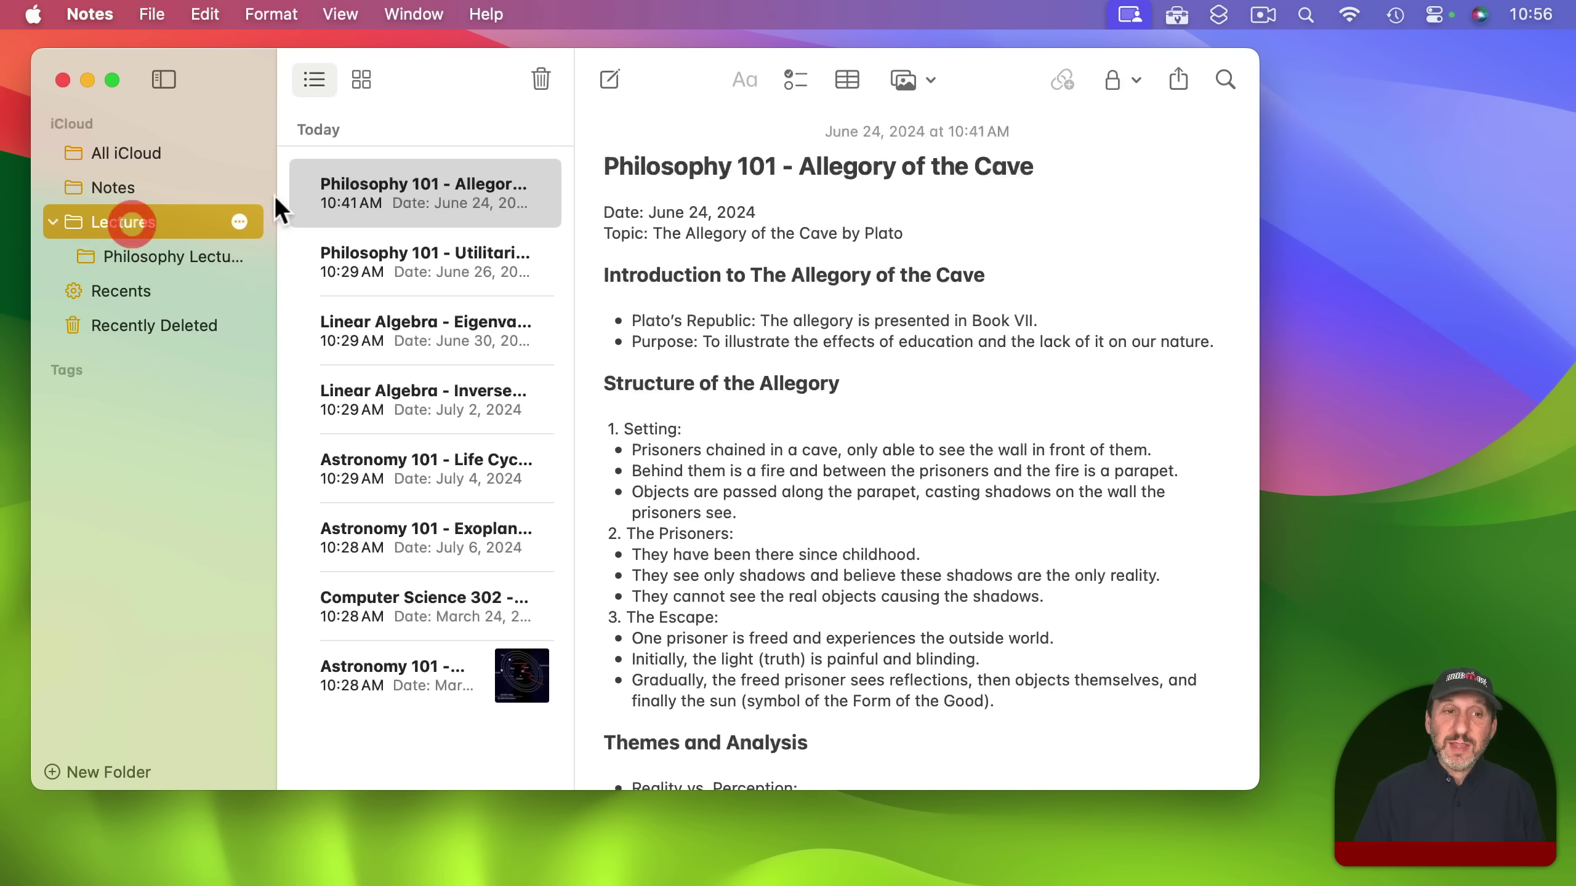
pyautogui.keyDown('shift'); pyautogui.keyDown('super'); pyautogui.click(377, 255); pyautogui.keyUp('super'); pyautogui.keyUp('shift')
pyautogui.moveTo(410, 210); pyautogui.dragTo(168, 241)
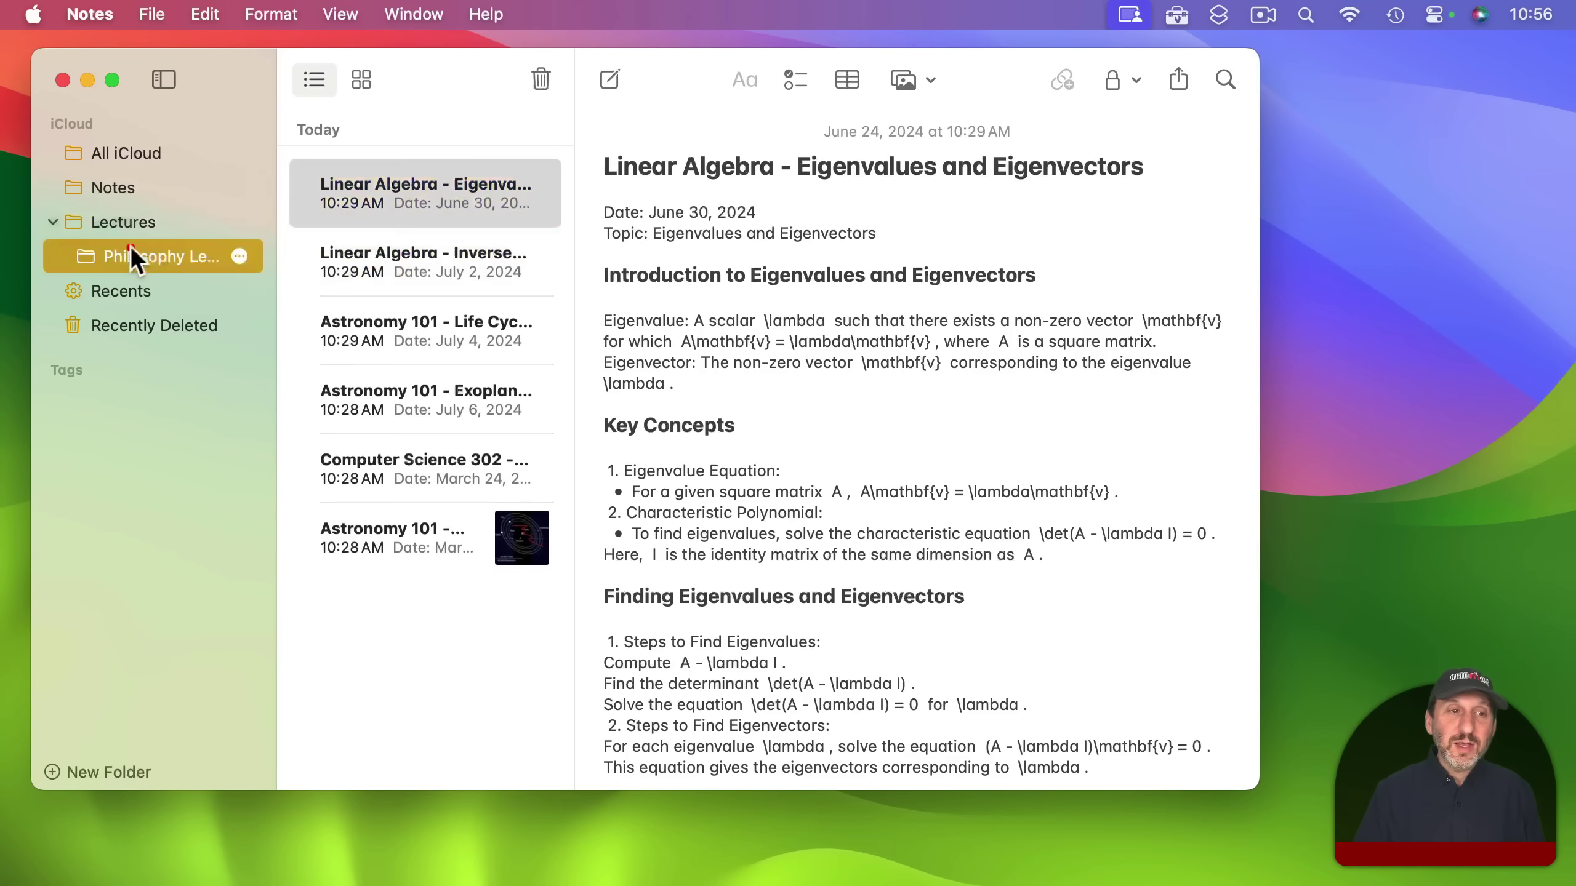
# View the Philosophy Lectures subfolder and its parent Lectures folder in turn to compare the notes each one holds
pyautogui.click(135, 257)
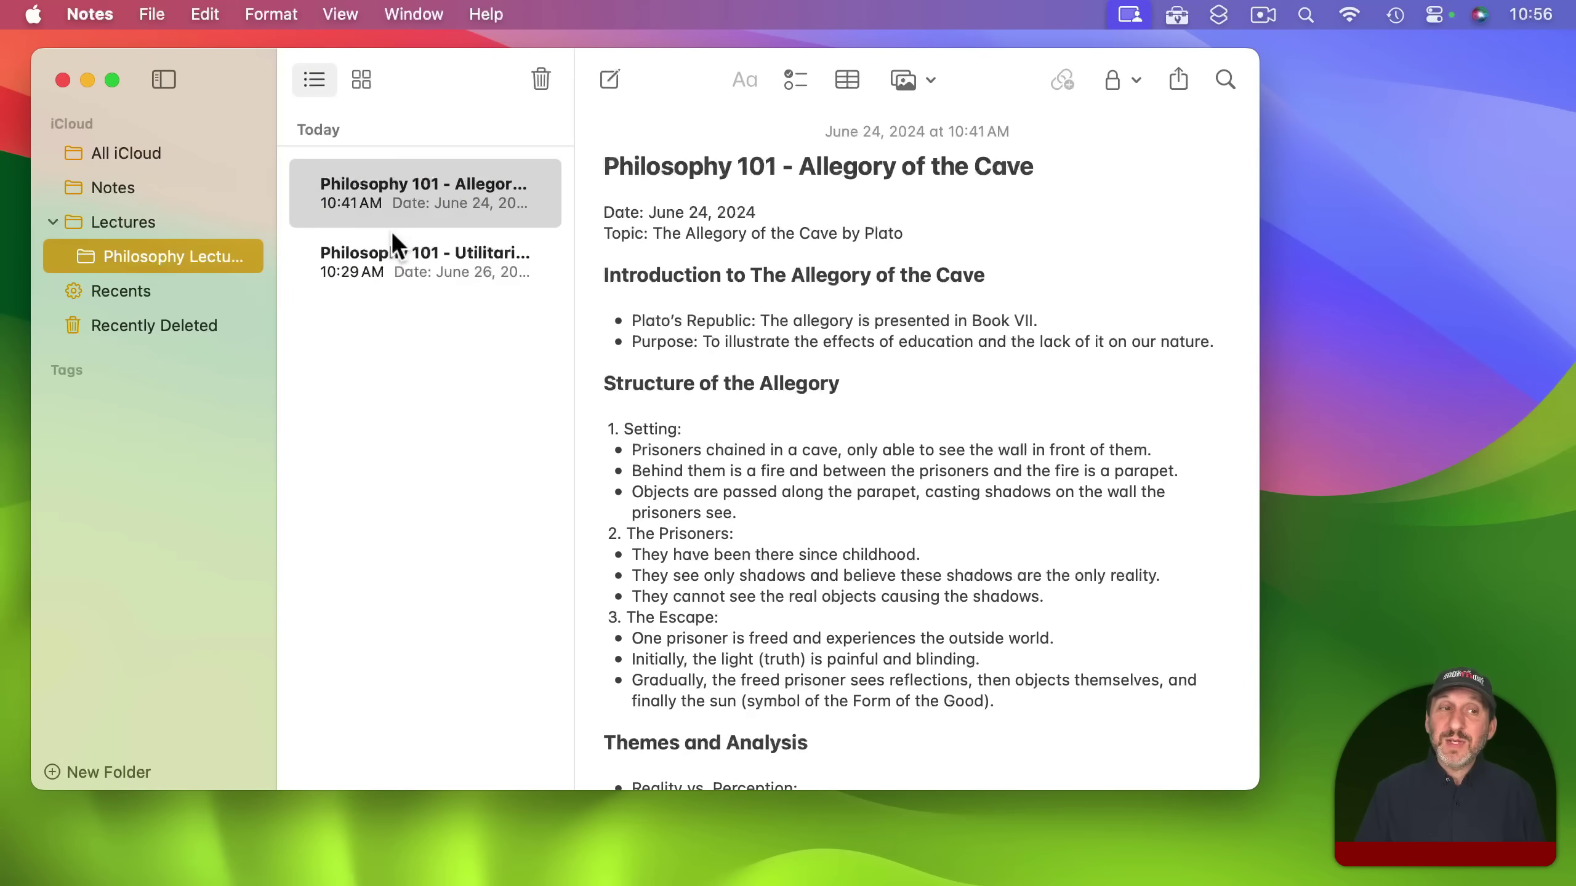
pyautogui.click(123, 222)
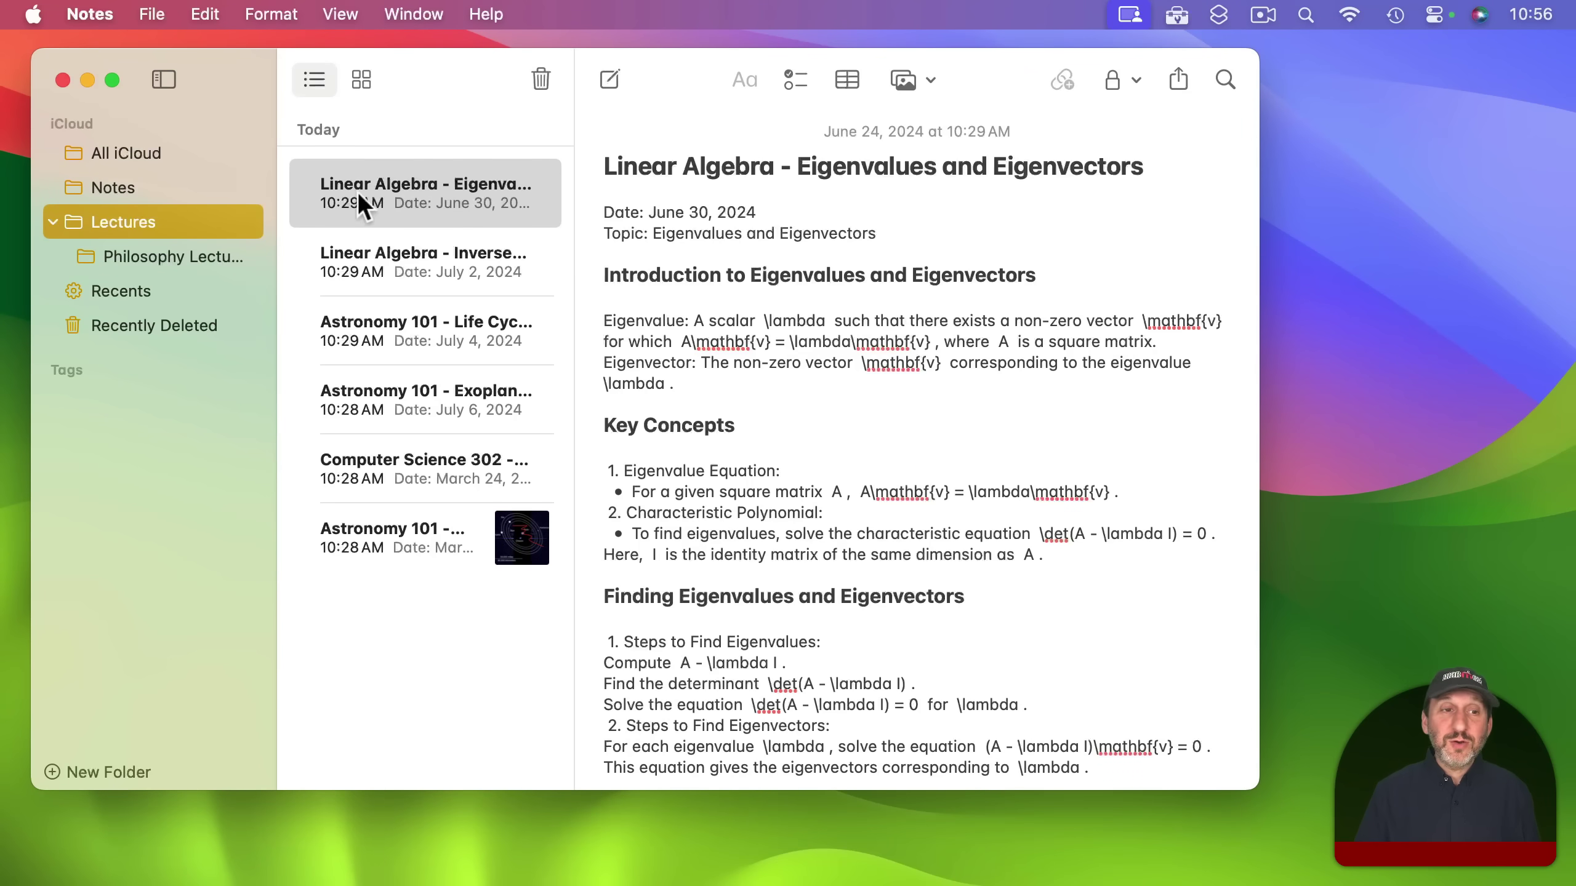
pyautogui.moveTo(175, 250)
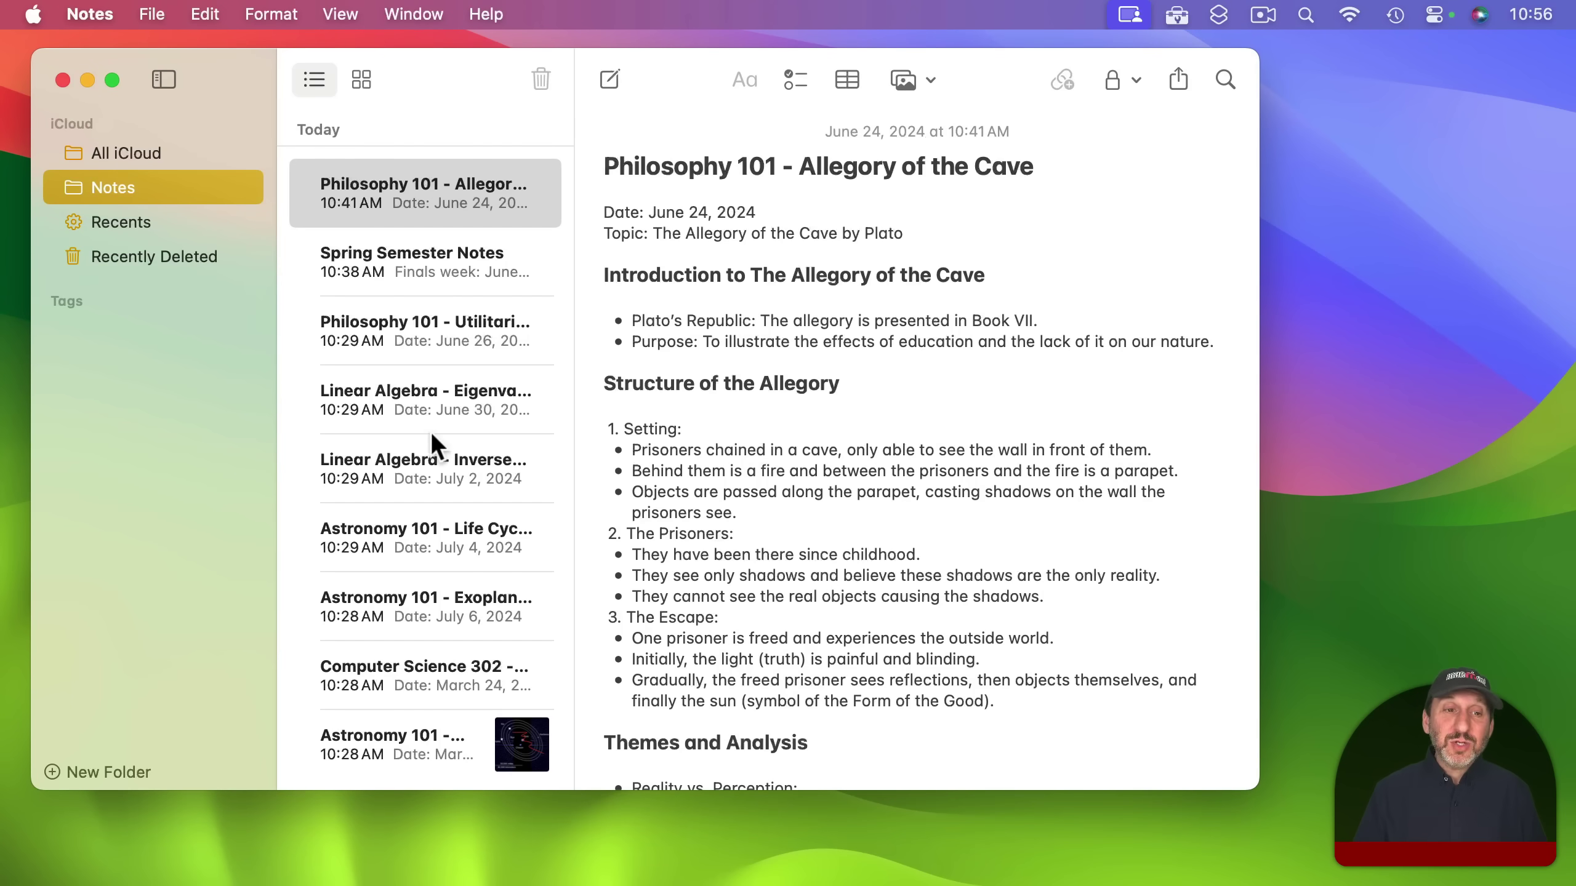
# Pin Spring Semester Notes to the top of the Notes folder's list, and unpin it again
pyautogui.click(382, 256)
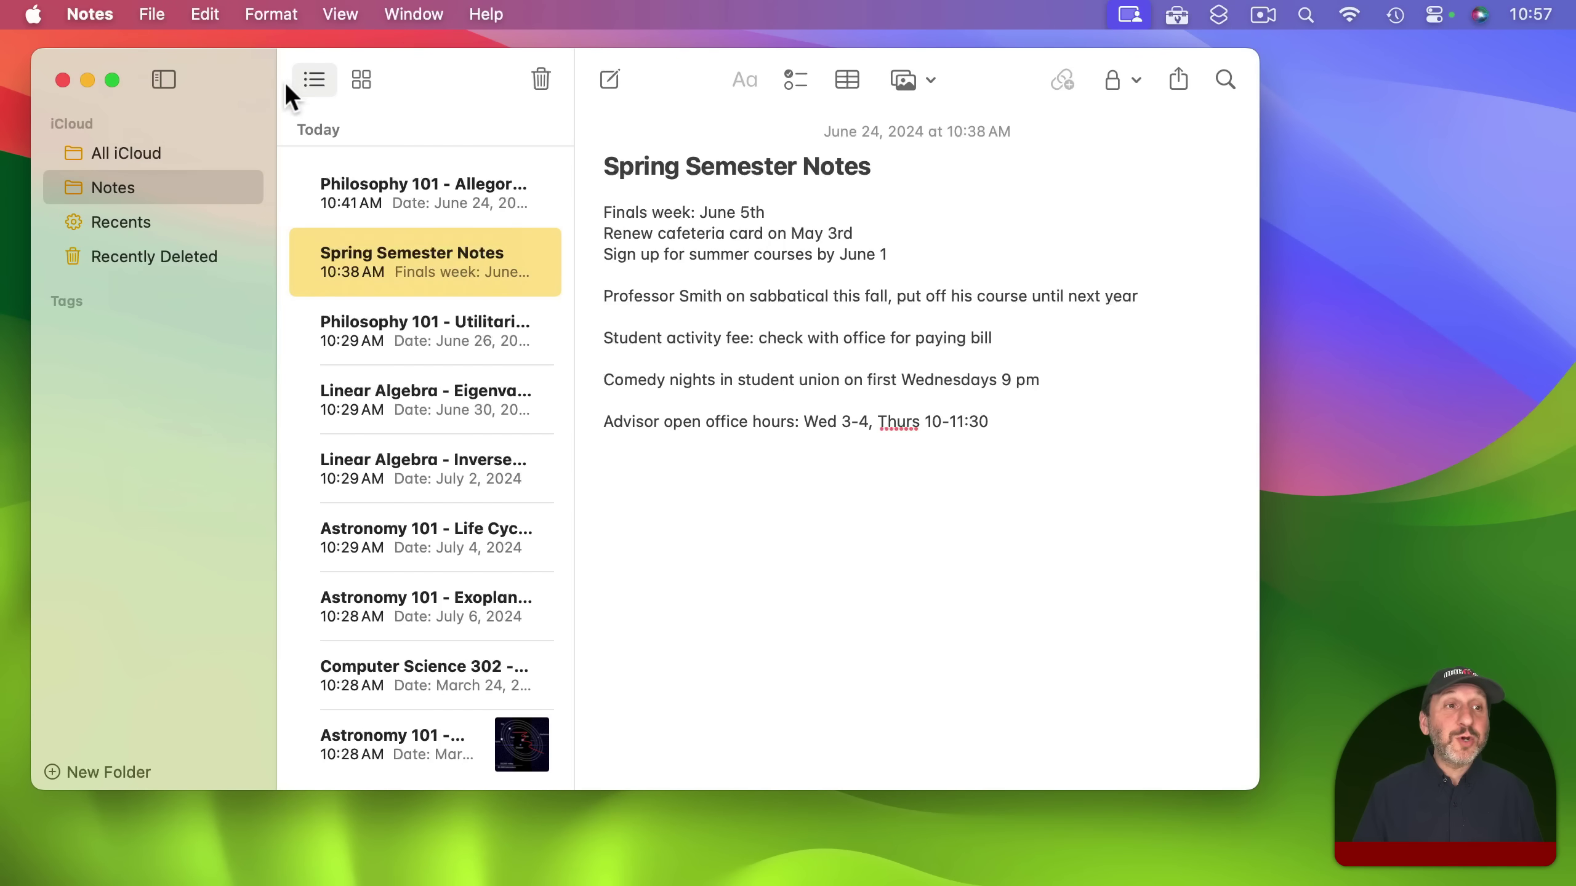
pyautogui.click(148, 14)
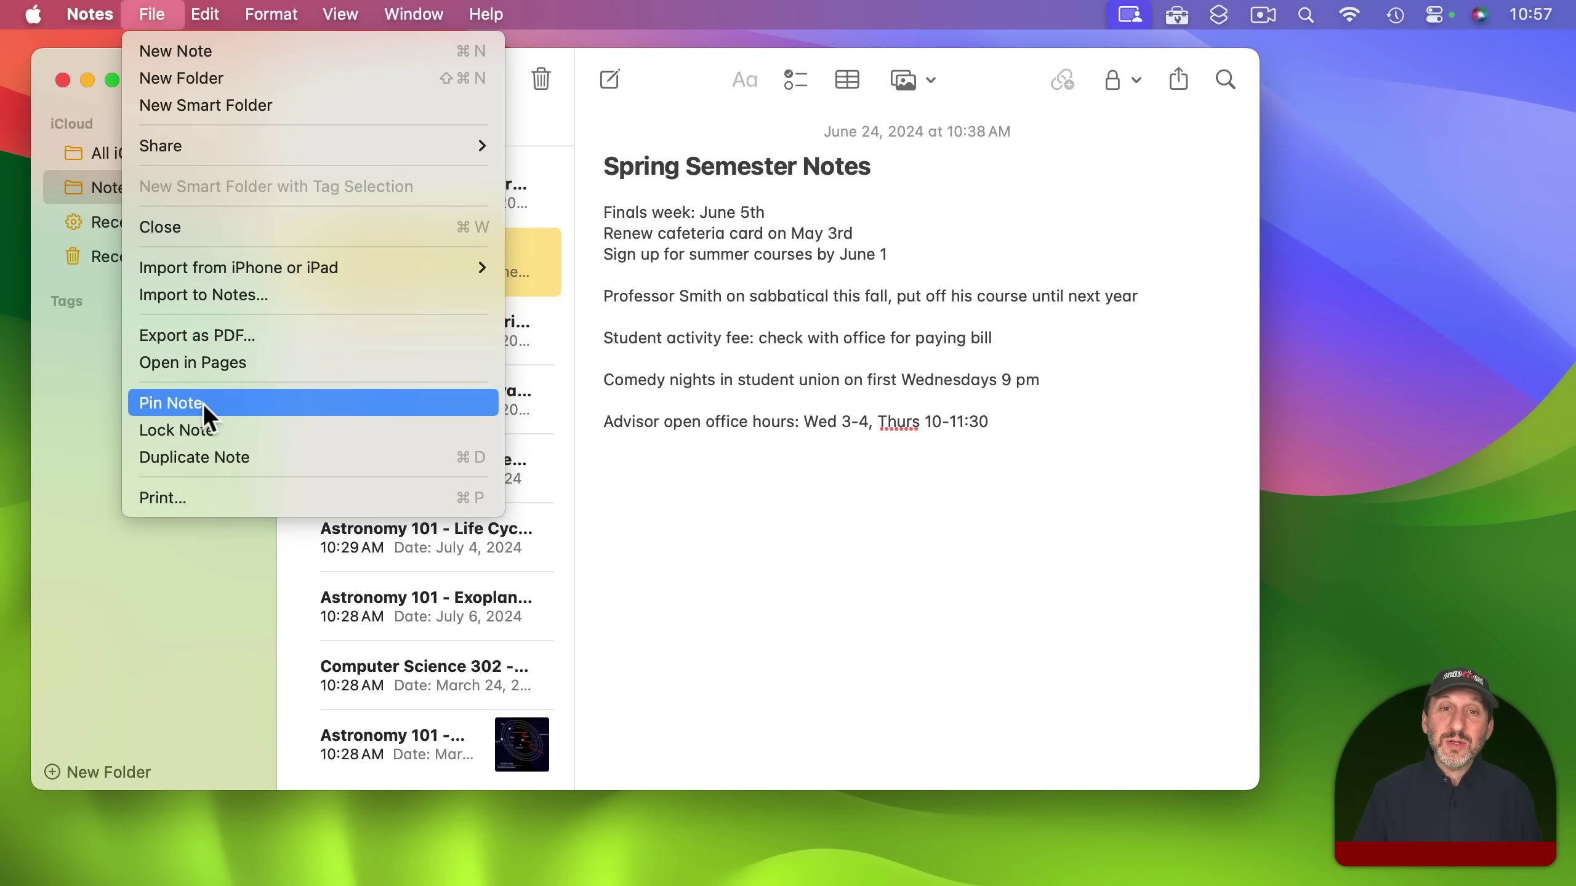
pyautogui.click(202, 402)
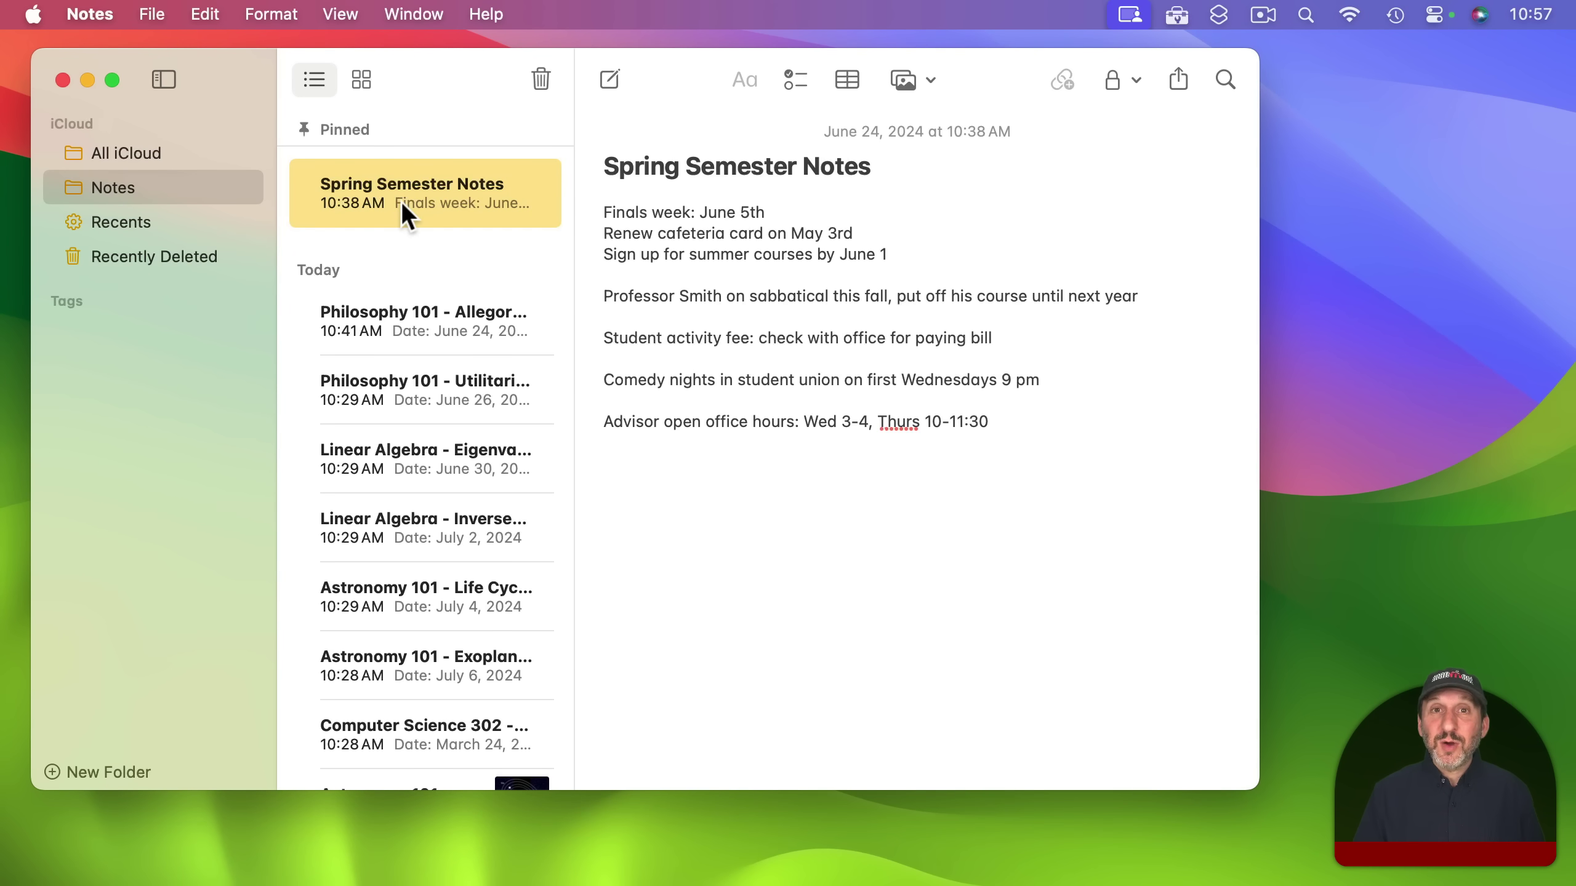
pyautogui.rightClick(367, 190)
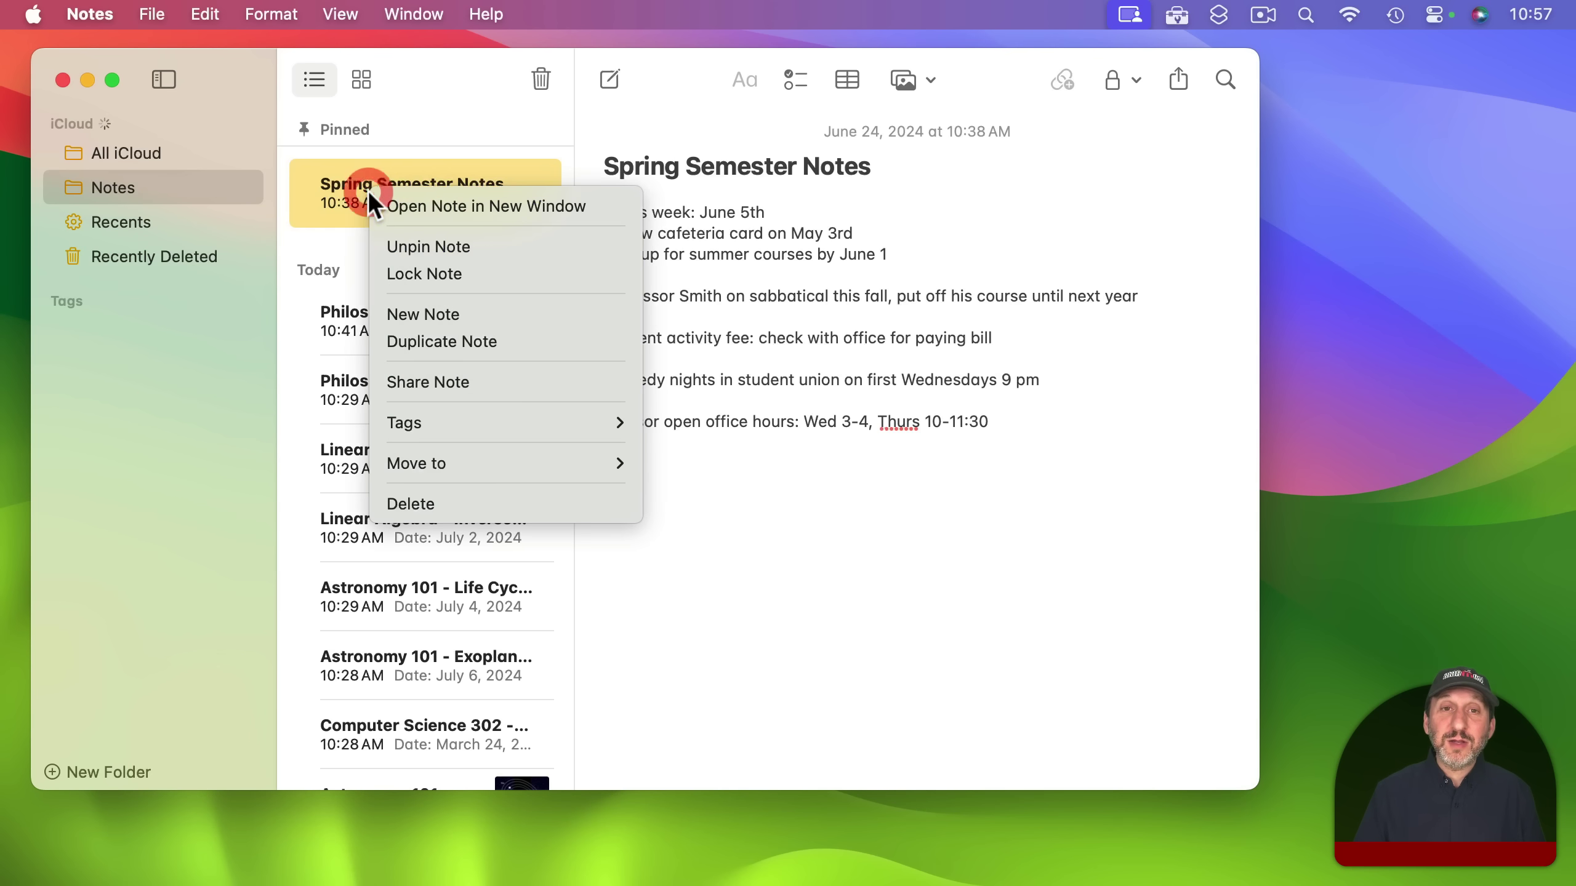
pyautogui.click(438, 251)
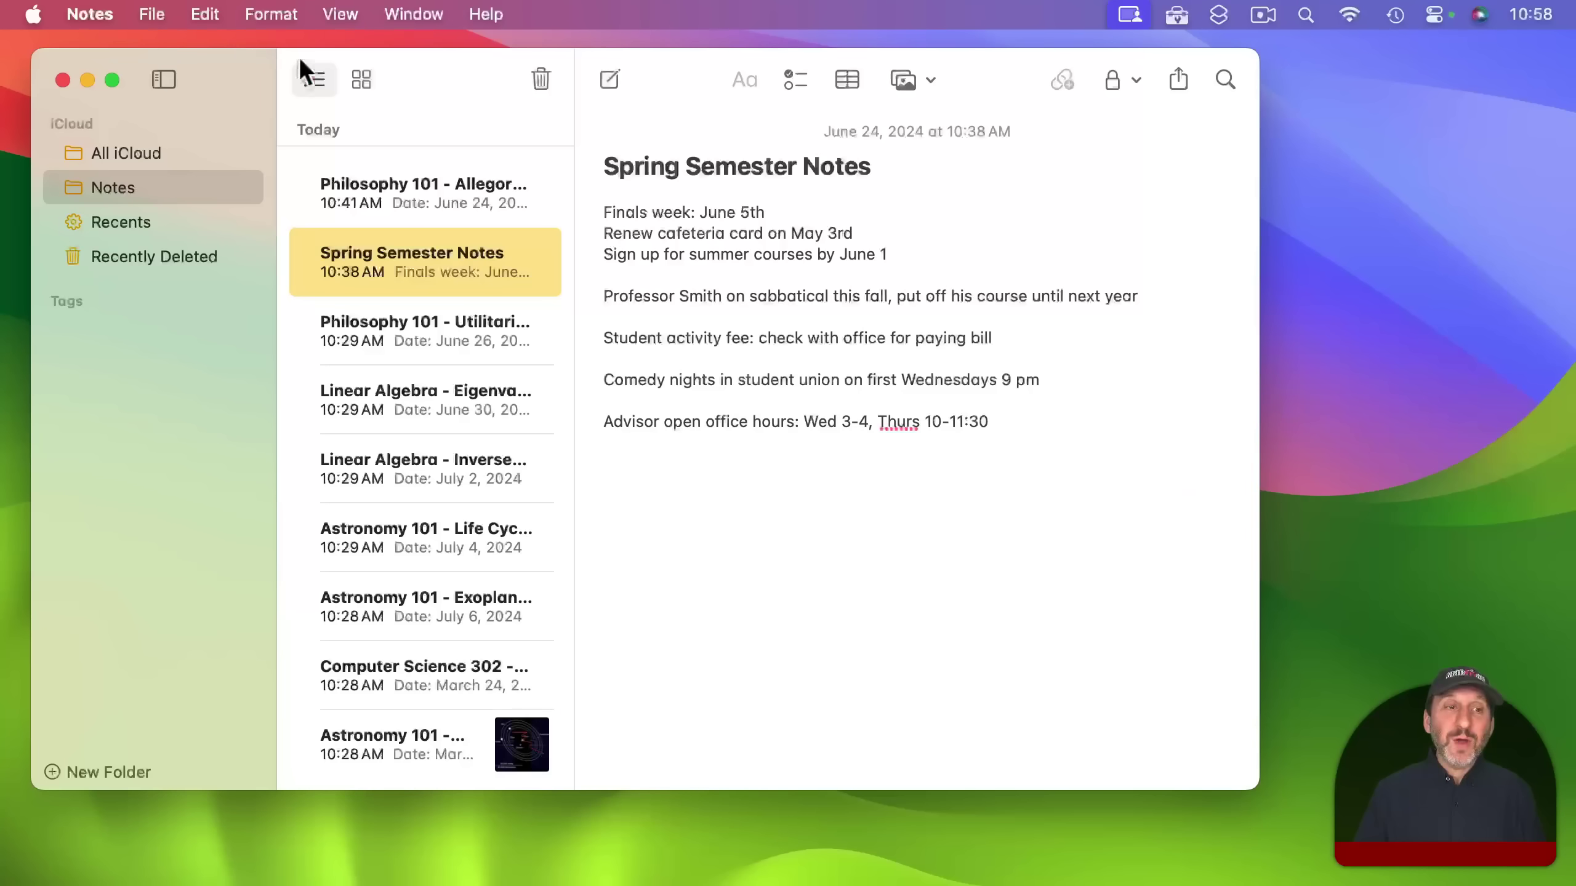
# Sort the notes in the Notes folder by title
pyautogui.click(113, 187)
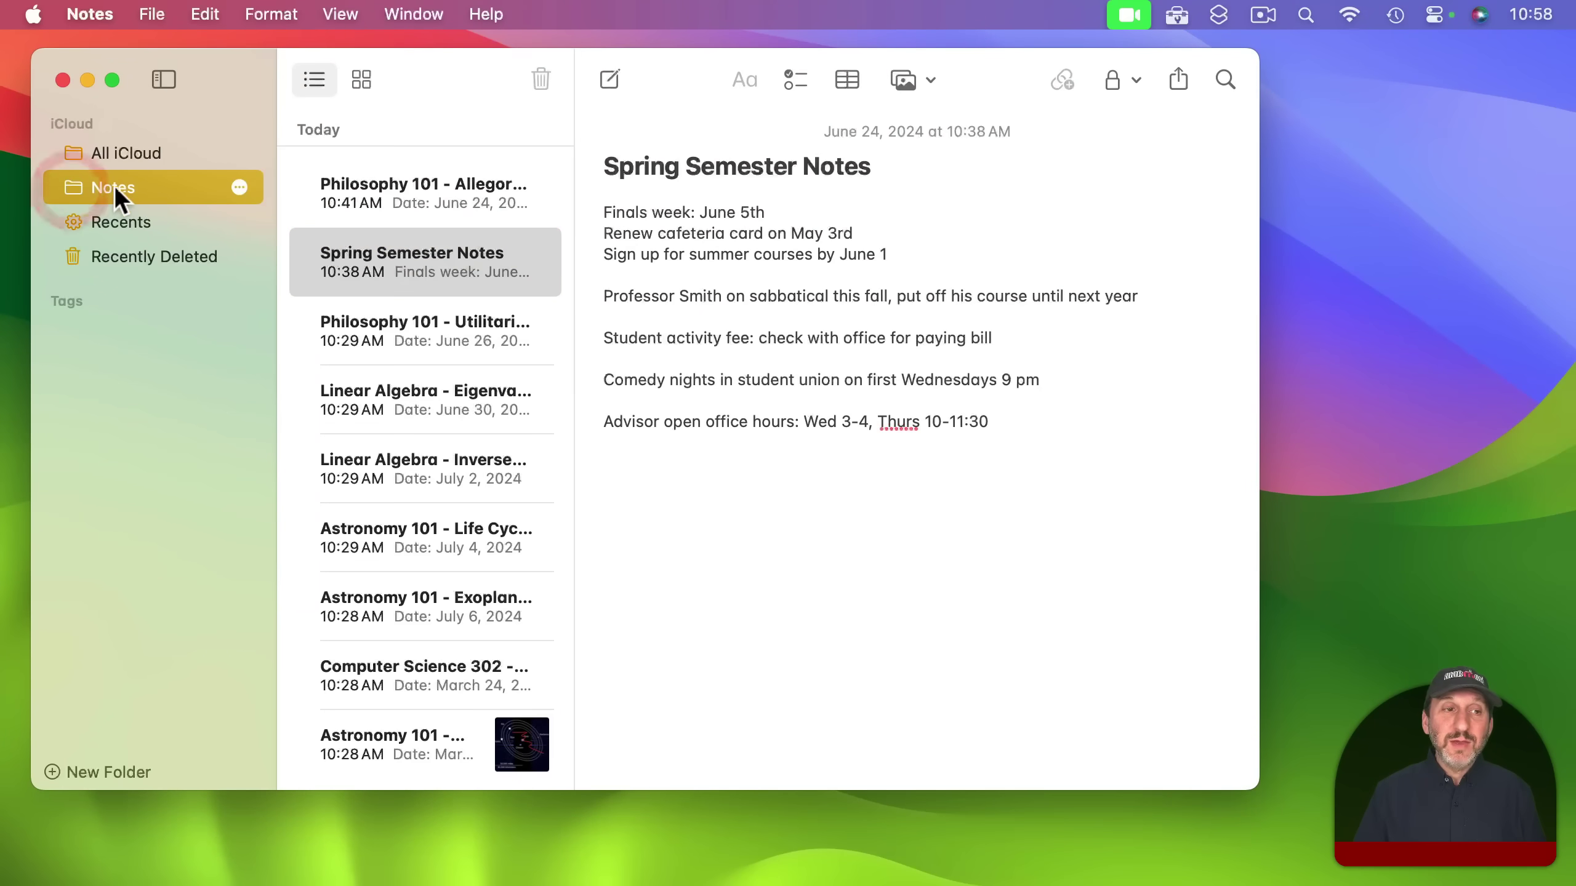
pyautogui.click(338, 15)
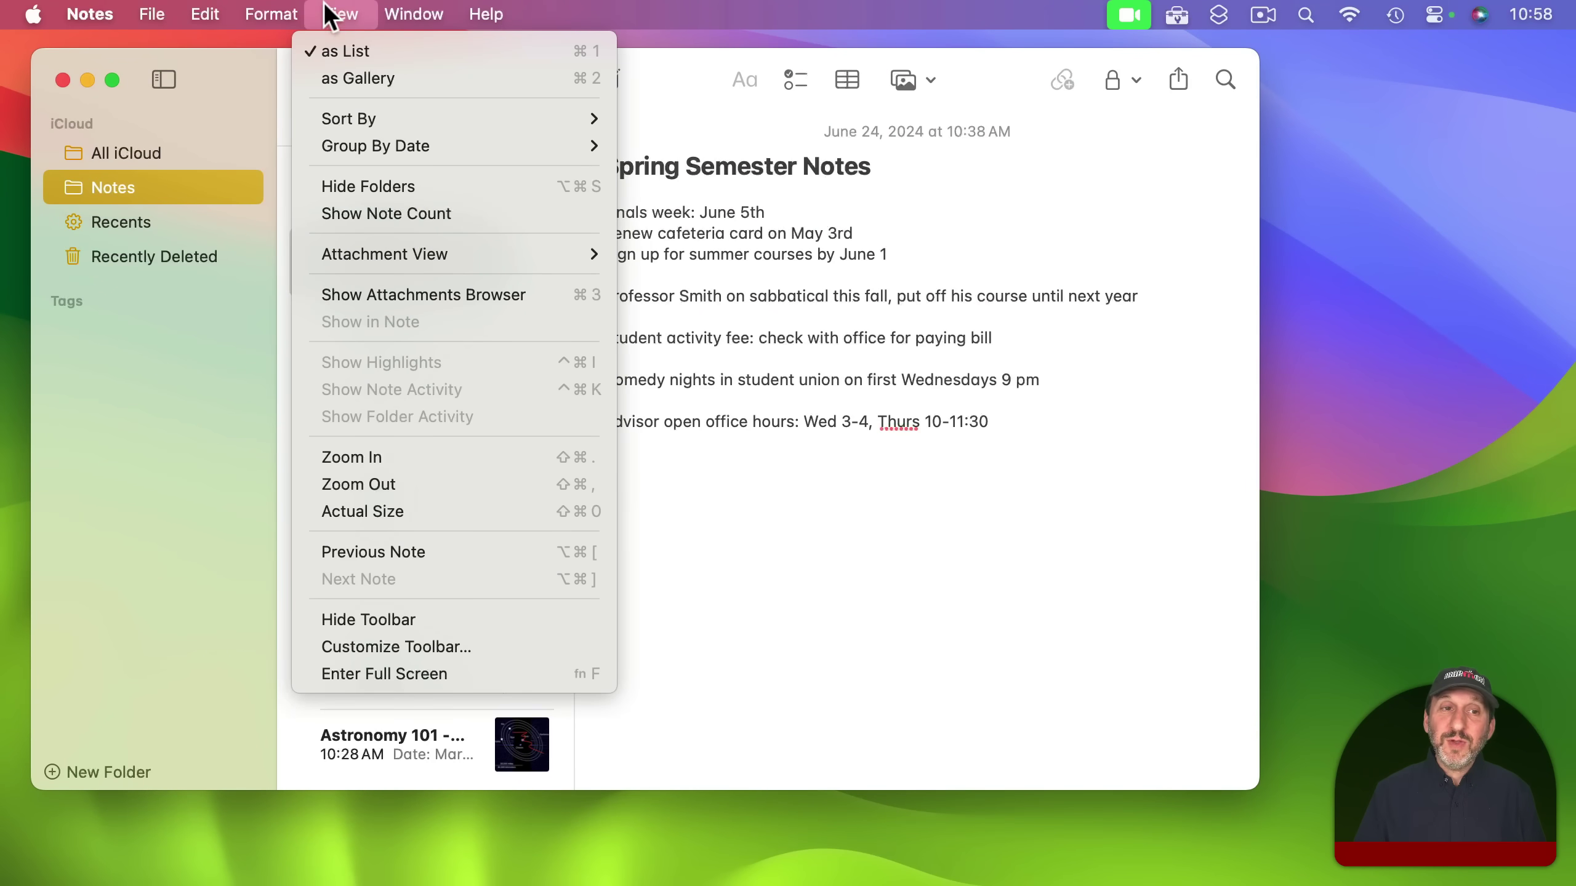
pyautogui.moveTo(377, 119)
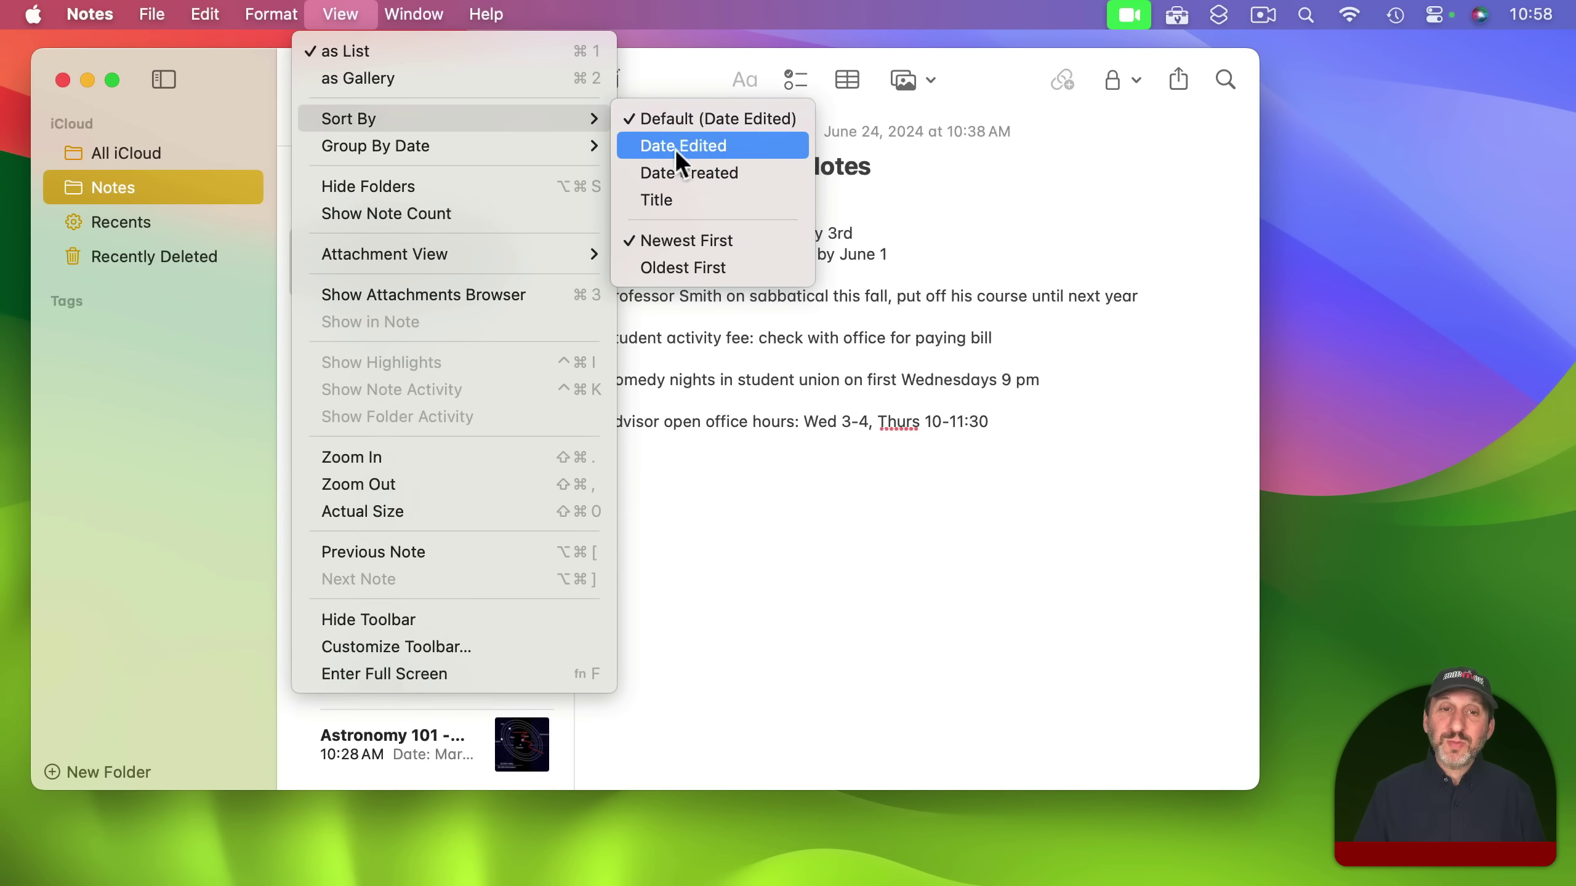
pyautogui.click(682, 201)
pyautogui.scroll(5, 472, 261)
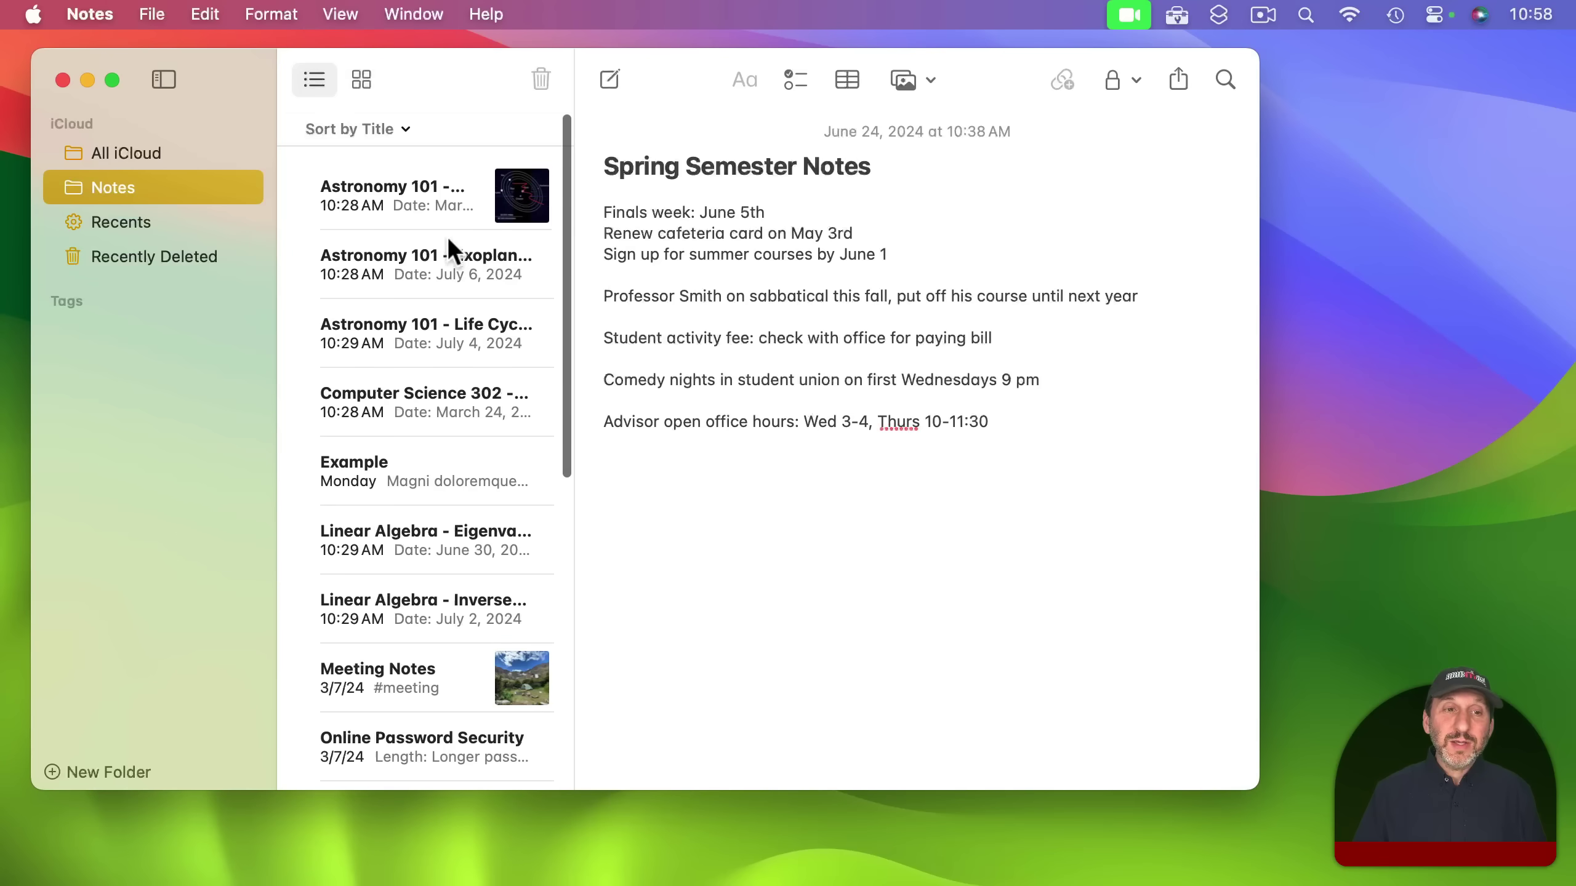
# Create a folder named Lectures and move the Astronomy, Computer Science, Linear Algebra, Philosophy and Zoology notes from the Notes folder into it
pyautogui.moveTo(124, 192)
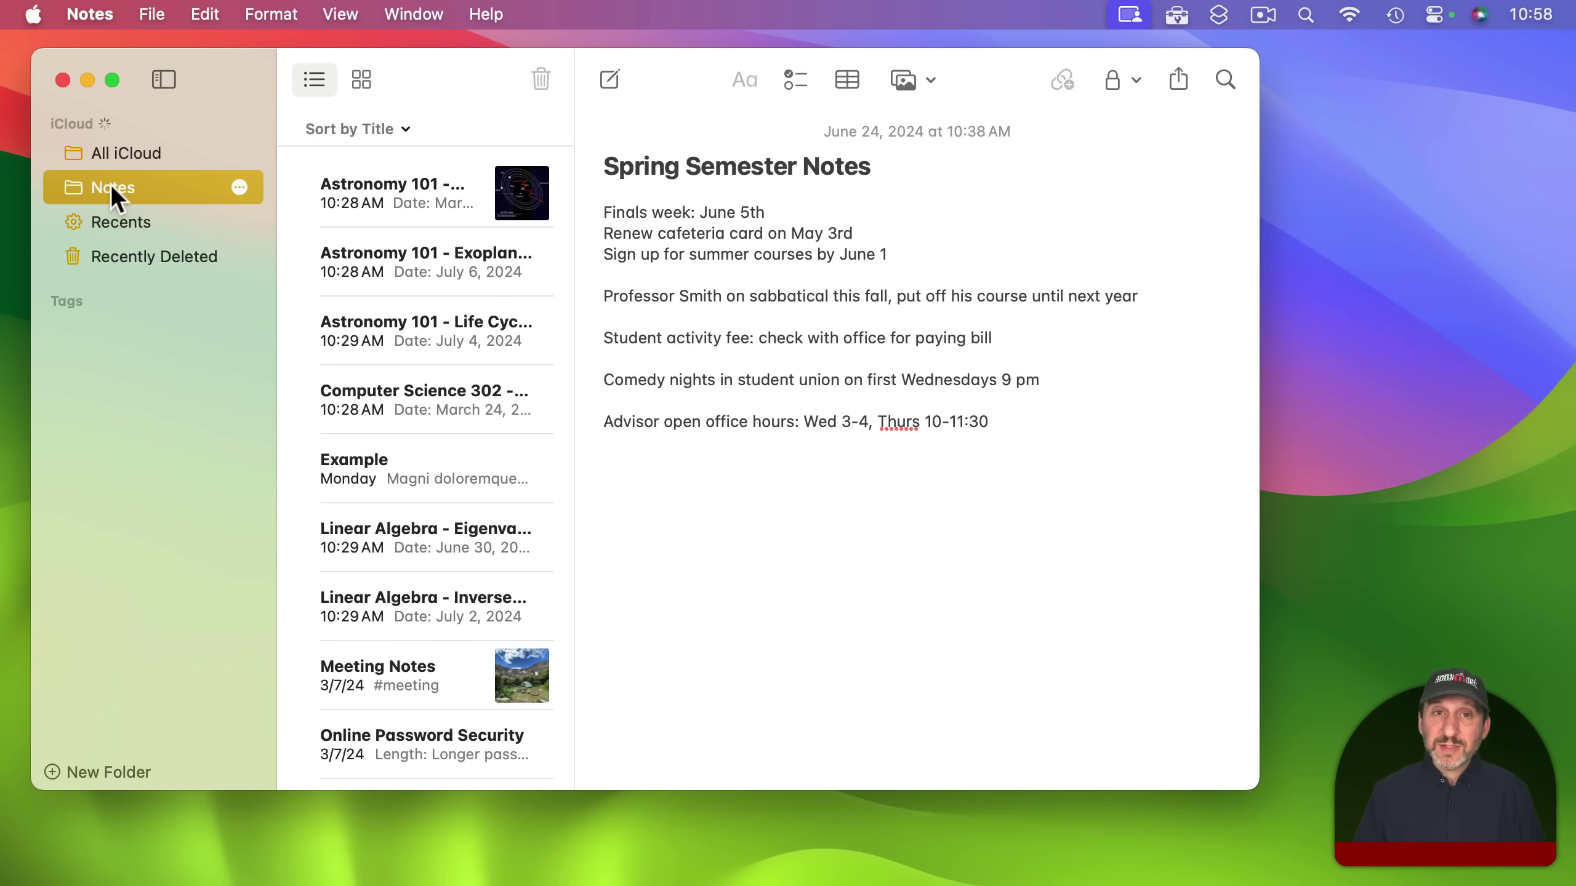
pyautogui.click(152, 15)
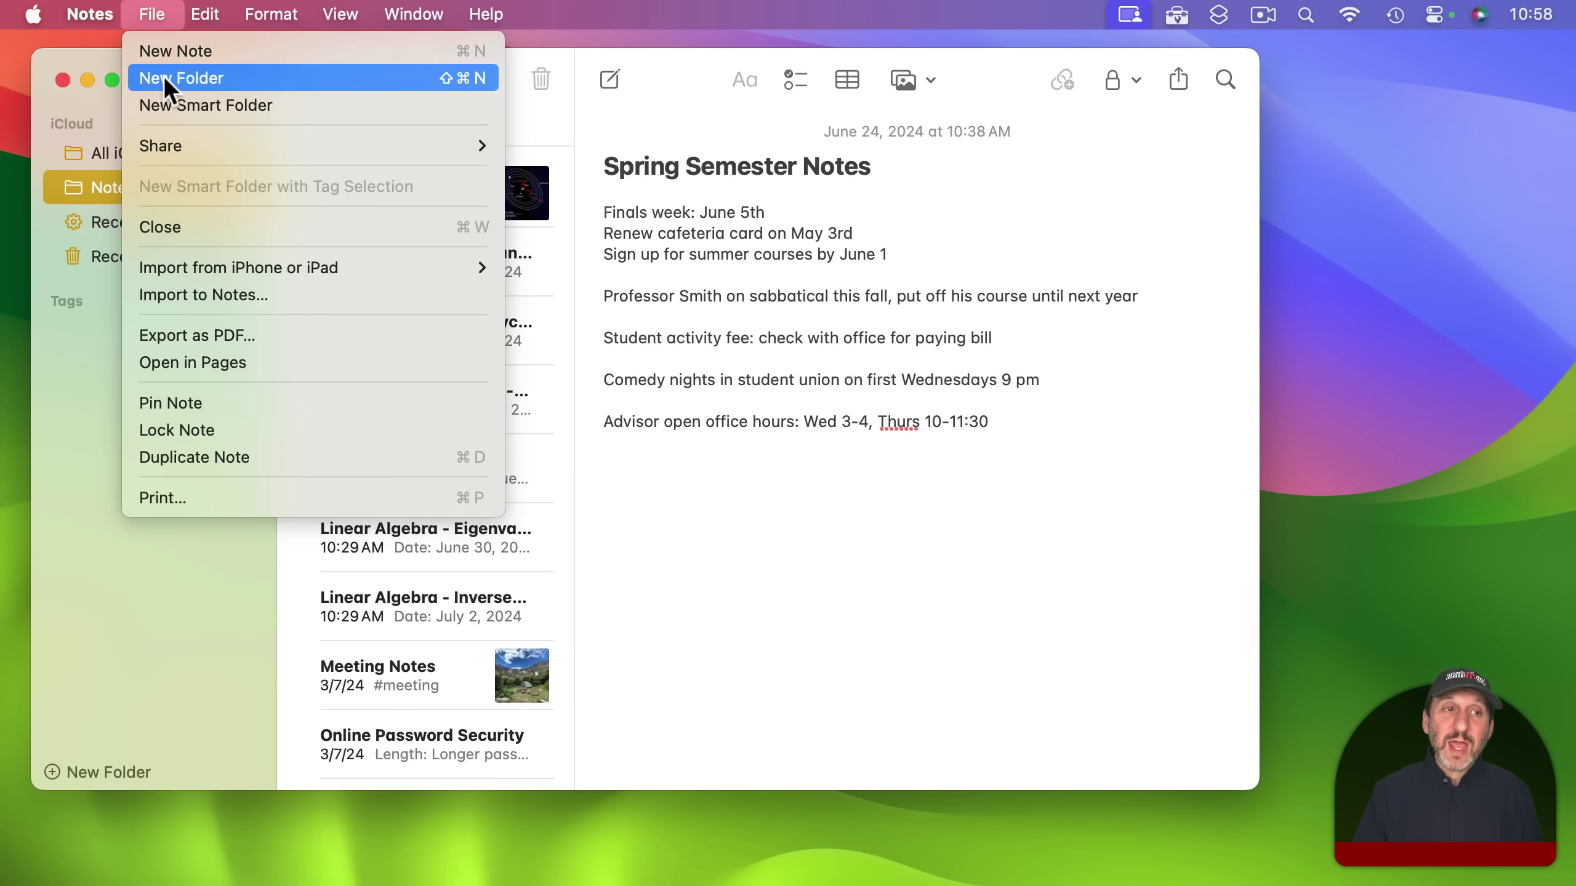
pyautogui.click(162, 75)
pyautogui.write('Lectures')
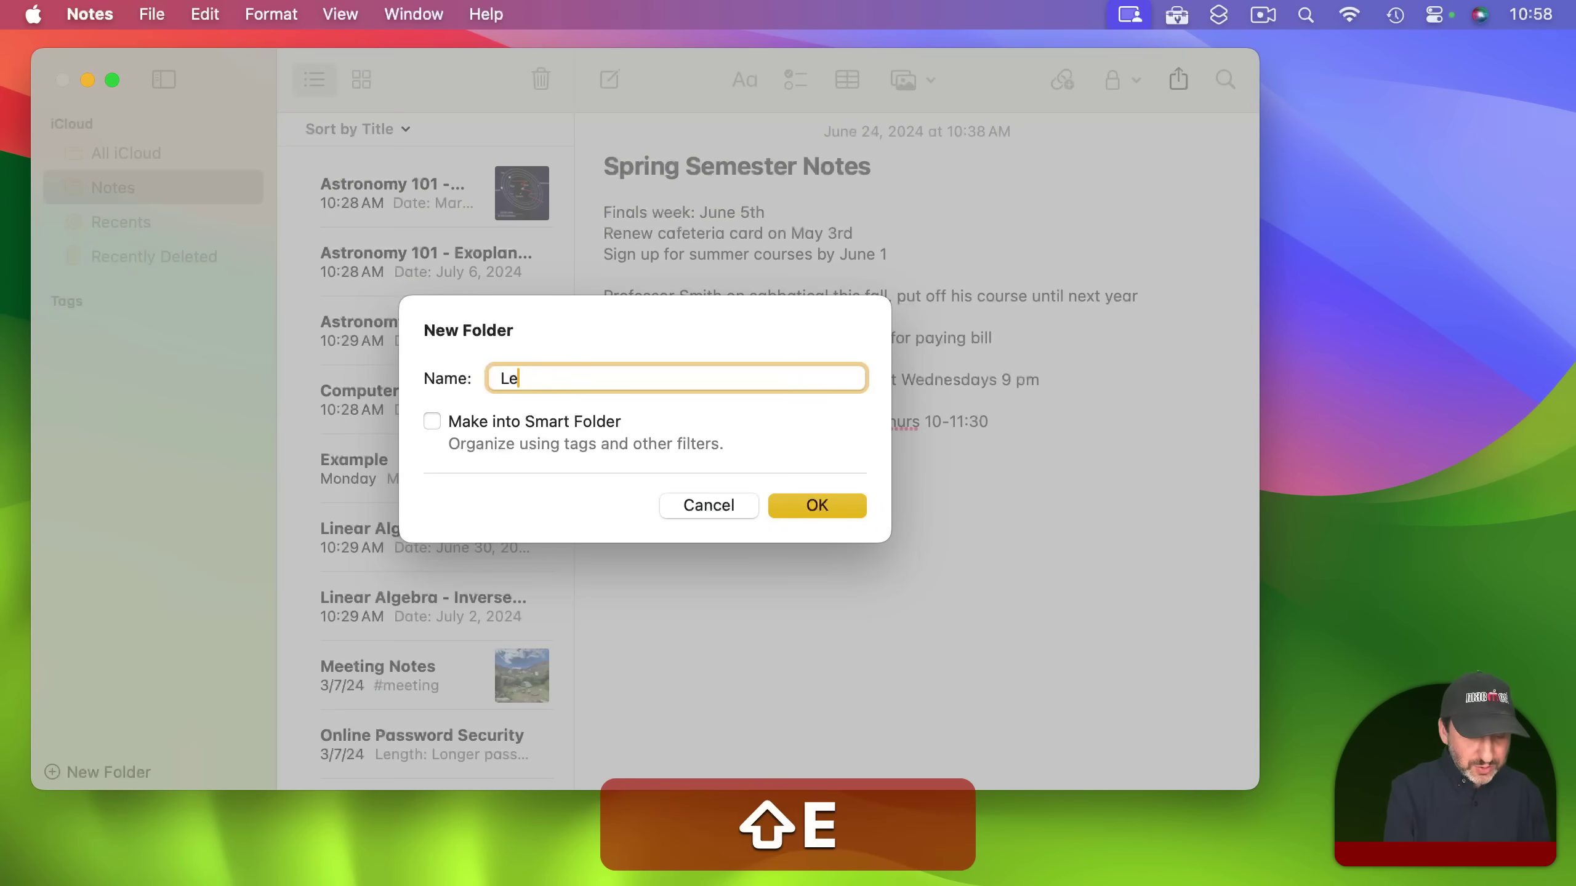
pyautogui.press('Return')
pyautogui.moveTo(352, 195); pyautogui.dragTo(143, 223)
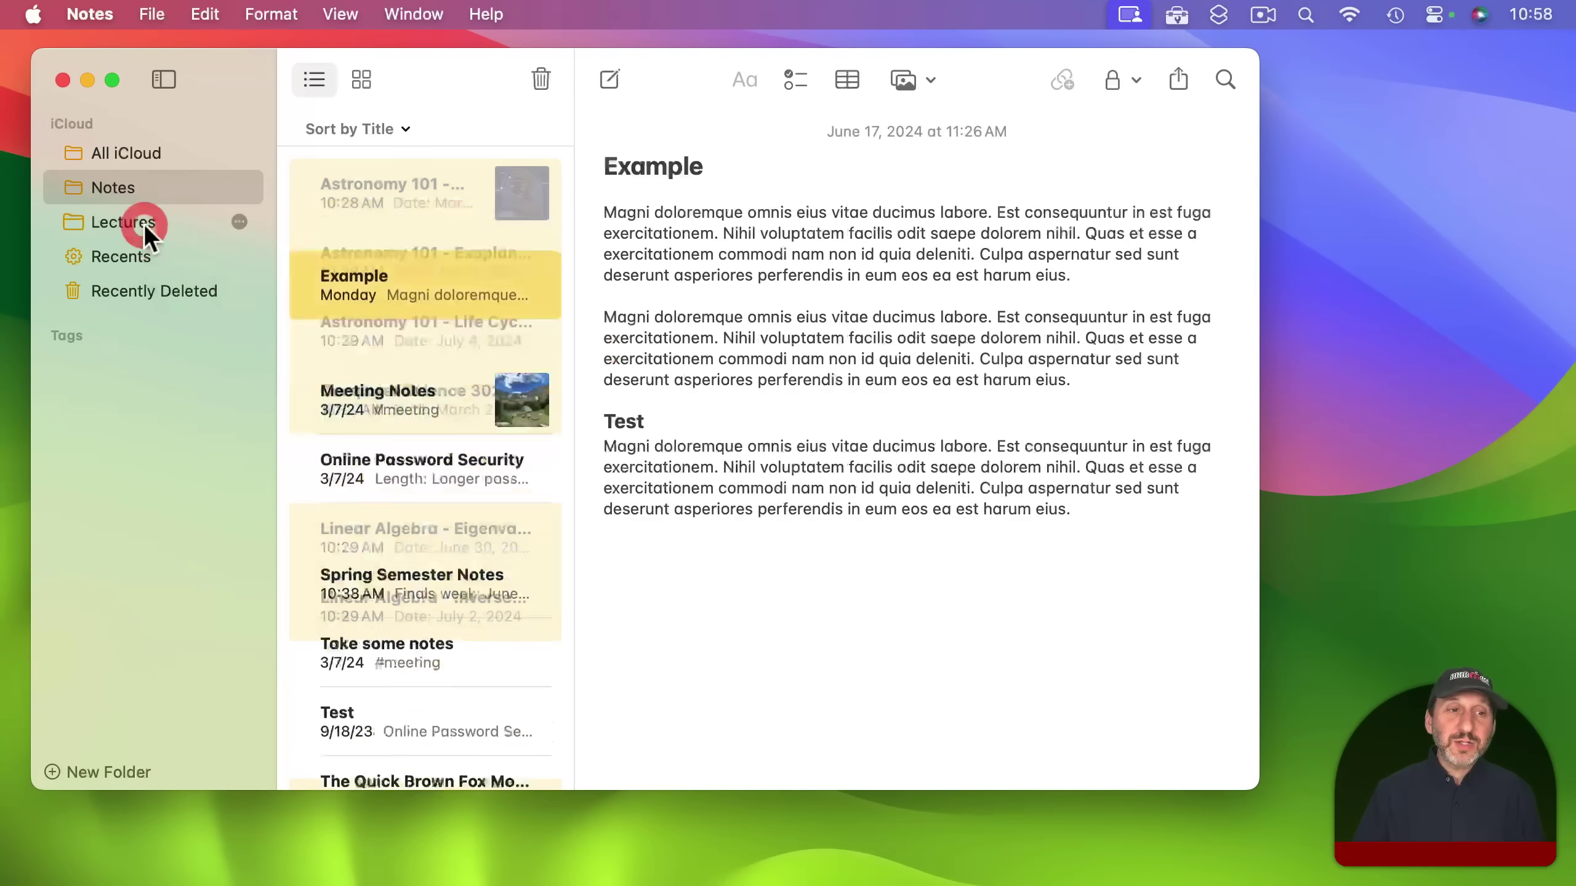
pyautogui.click(127, 219)
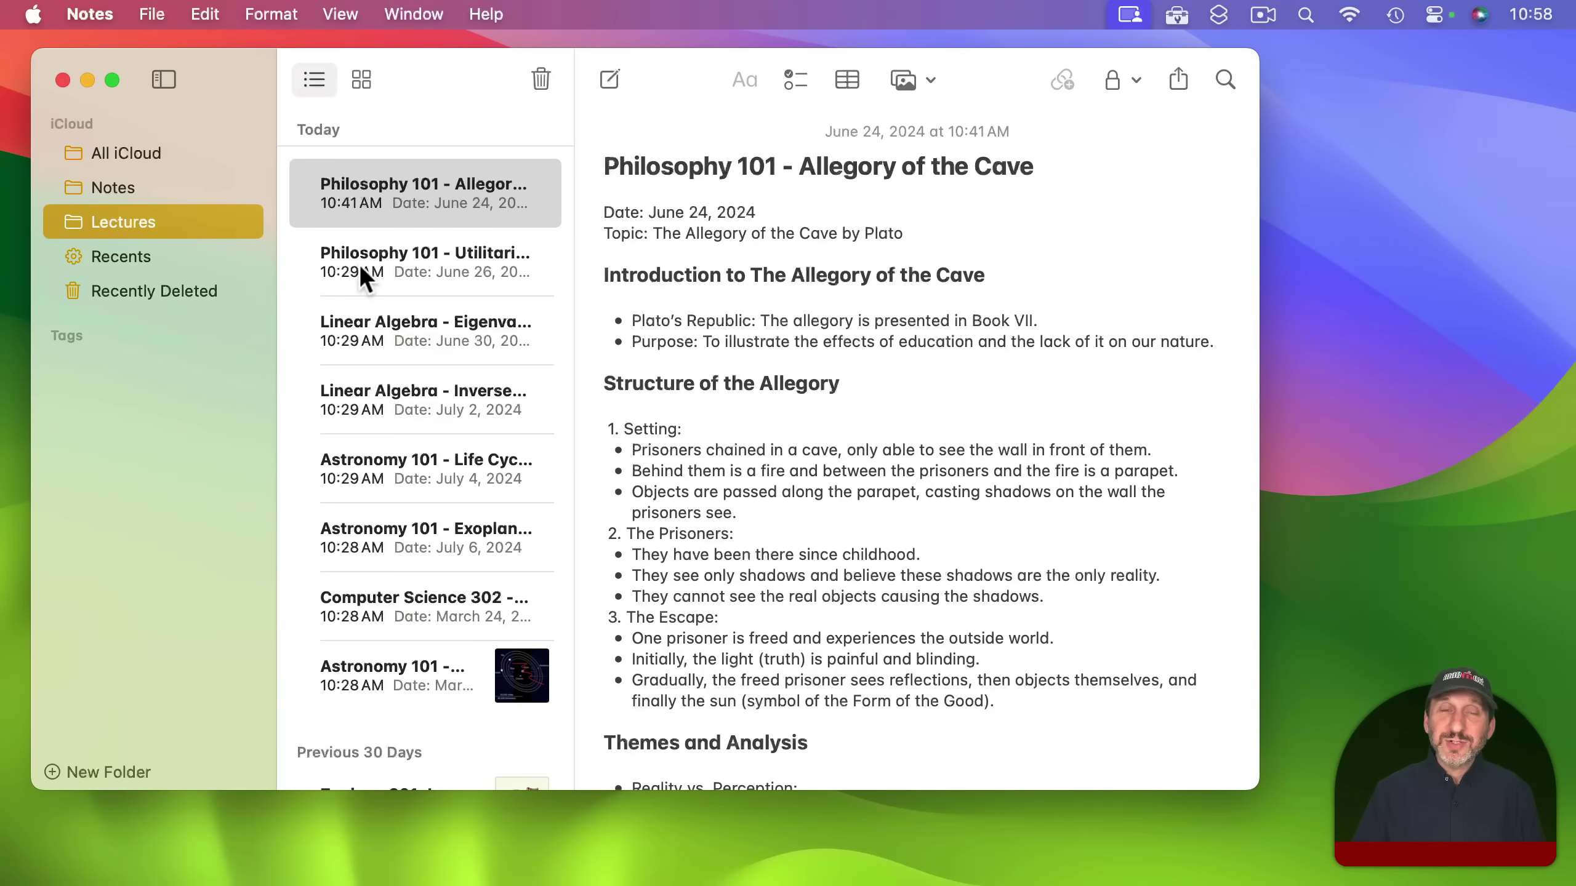
# Set the sorting of the Notes folder back to date edited
pyautogui.click(113, 186)
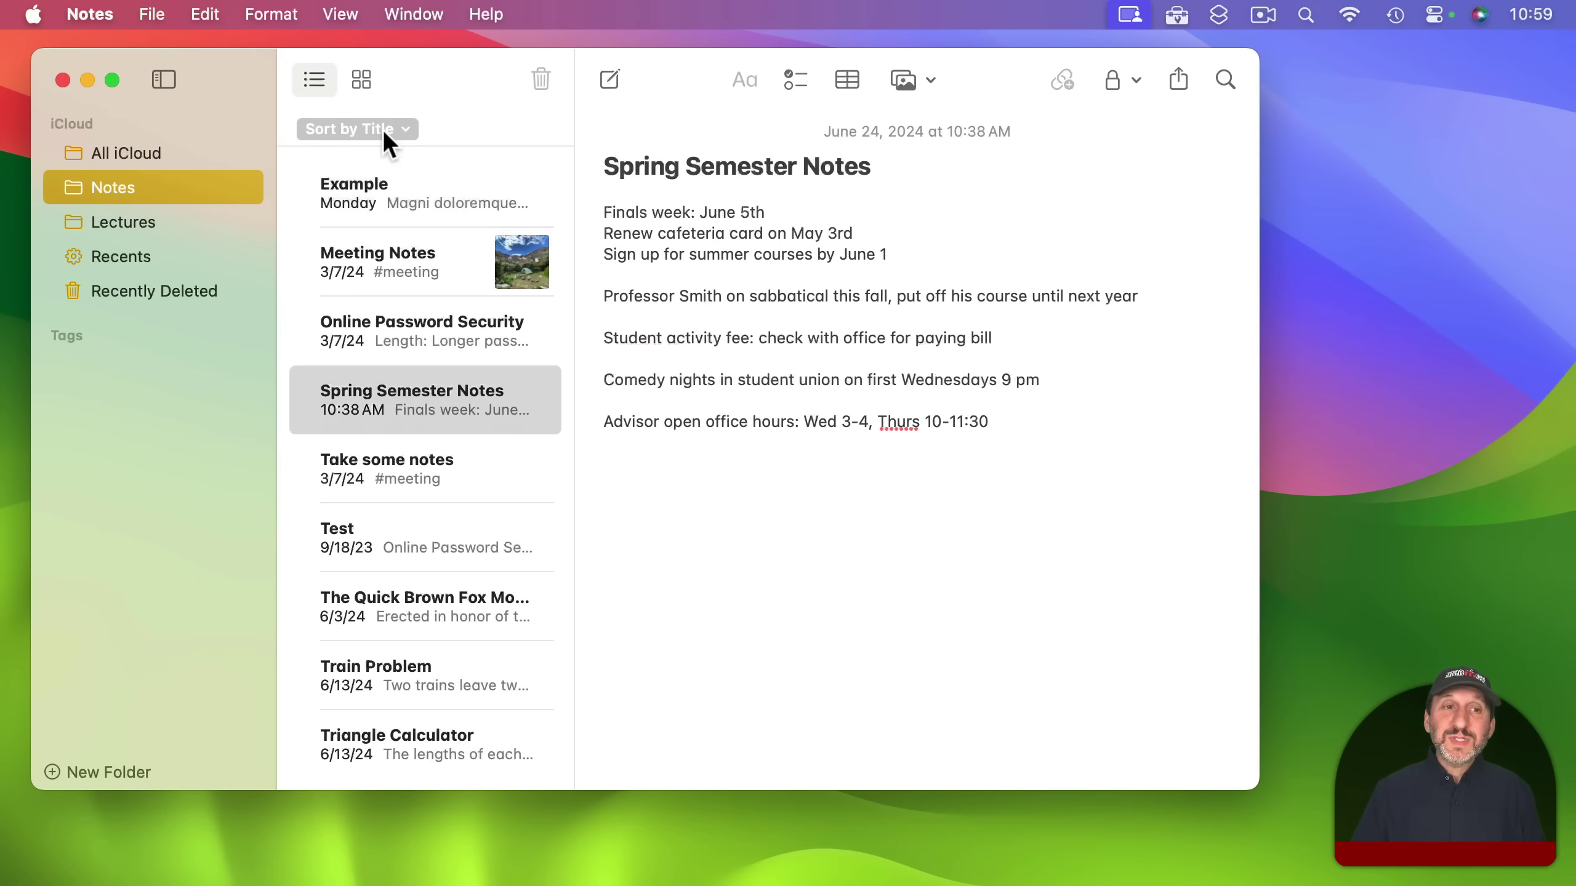
pyautogui.click(349, 132)
pyautogui.click(394, 163)
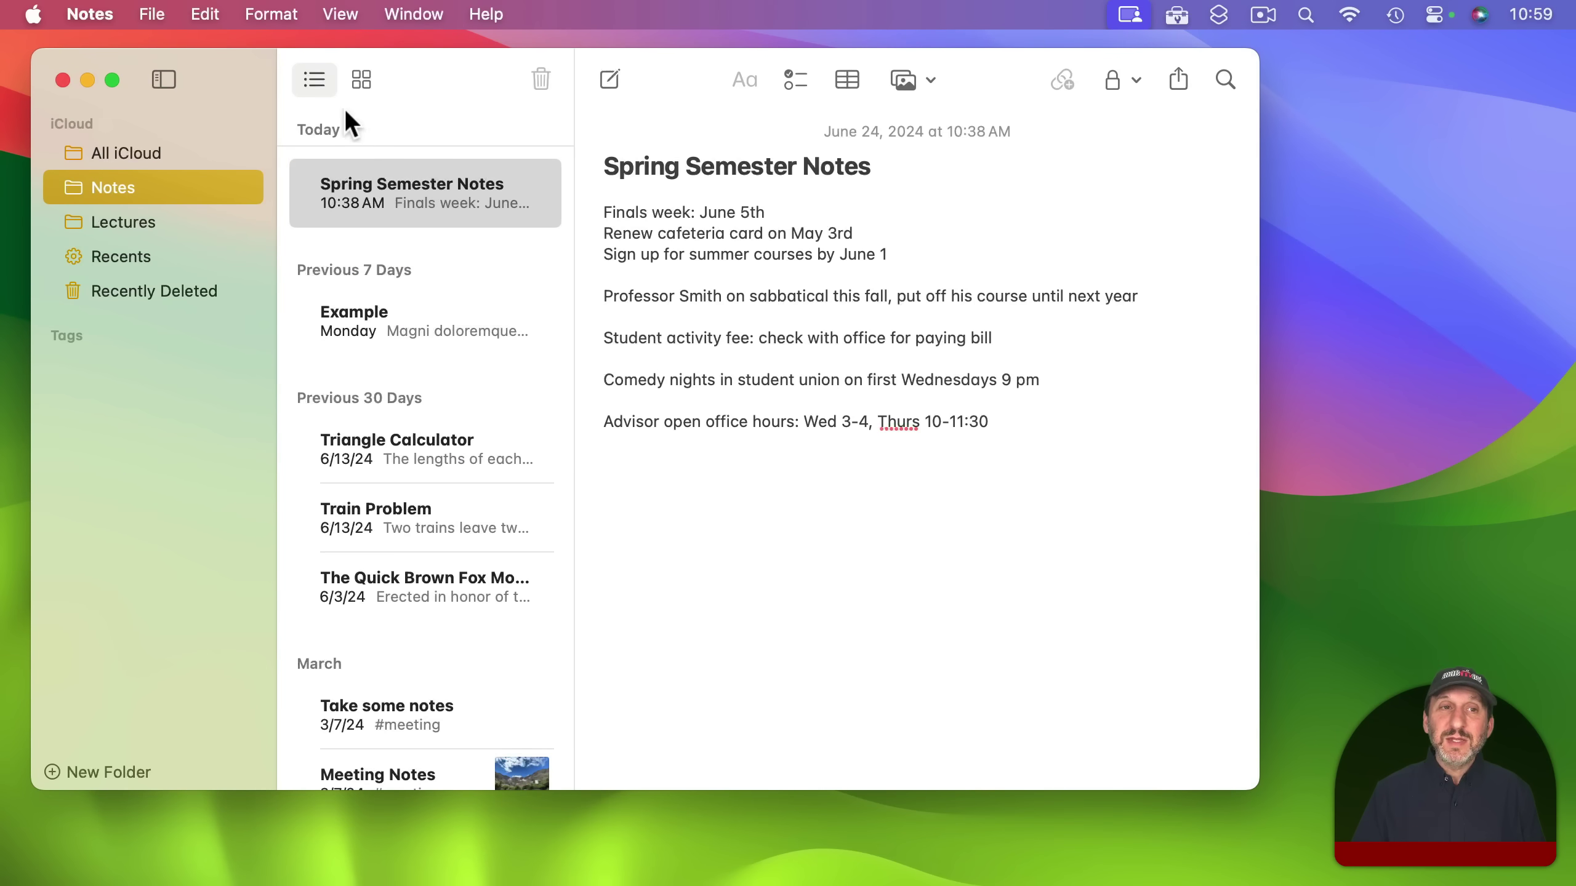
pyautogui.click(339, 15)
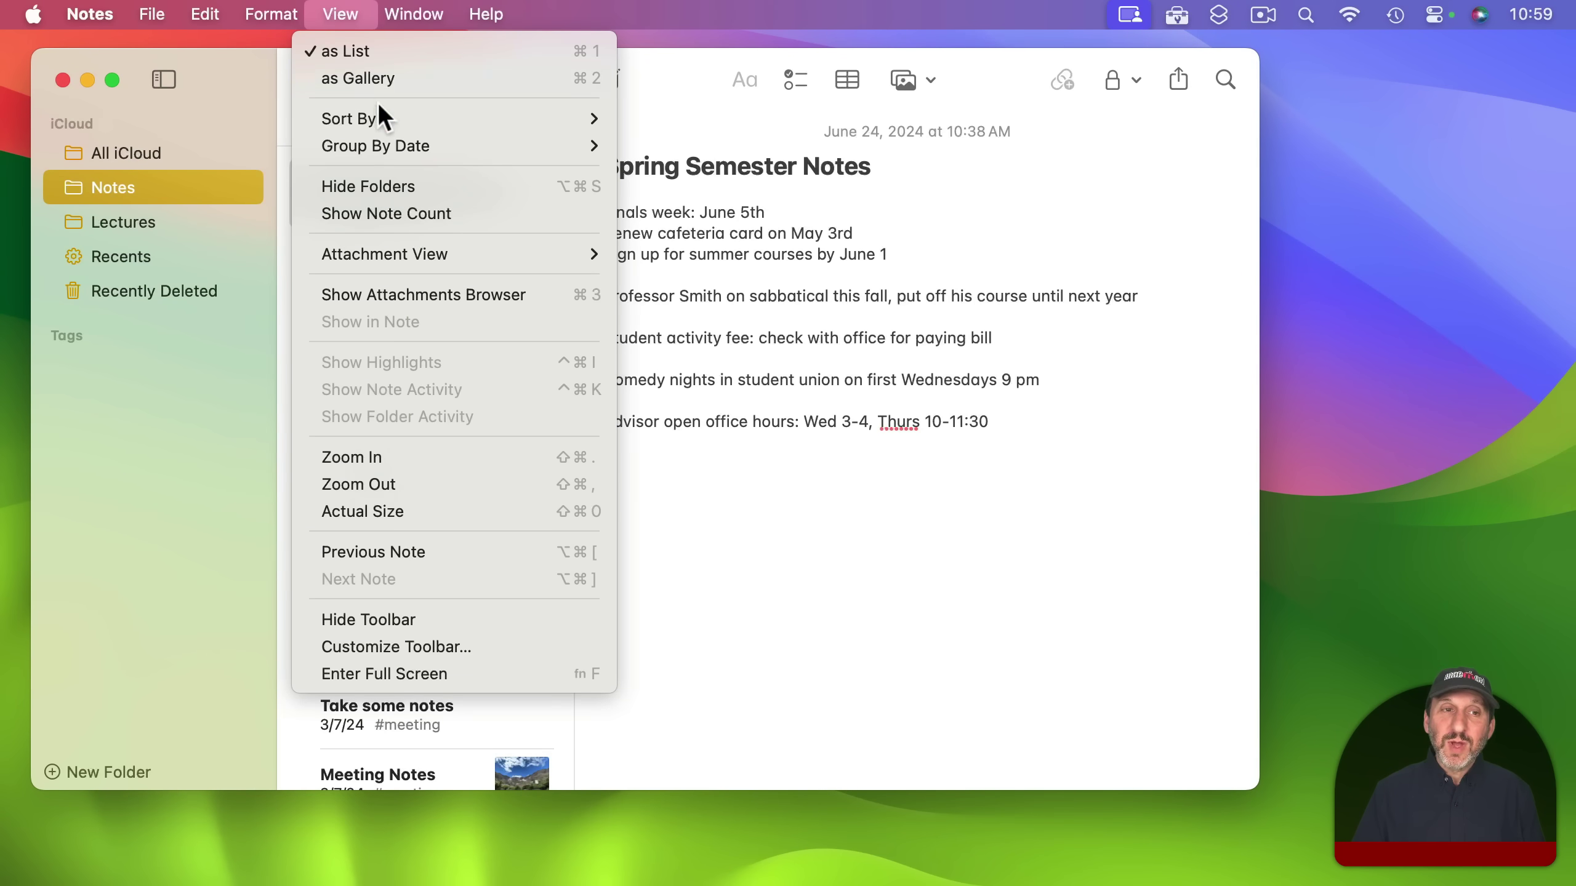
pyautogui.moveTo(385, 121)
pyautogui.click(201, 166)
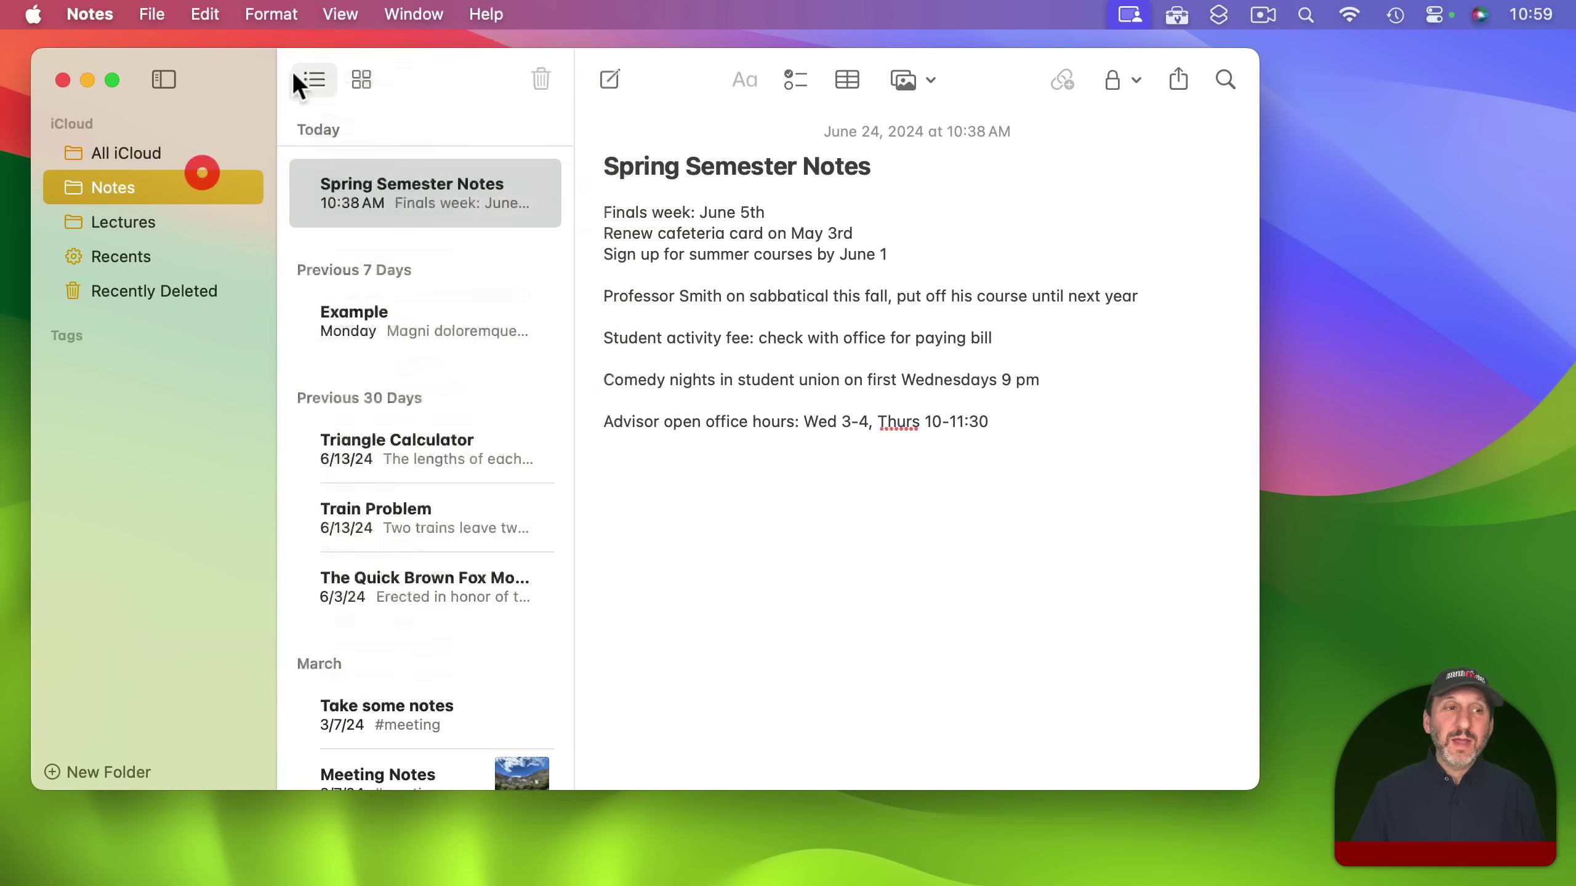
# Sort the notes in the Lectures folder by title
pyautogui.click(167, 220)
pyautogui.click(339, 15)
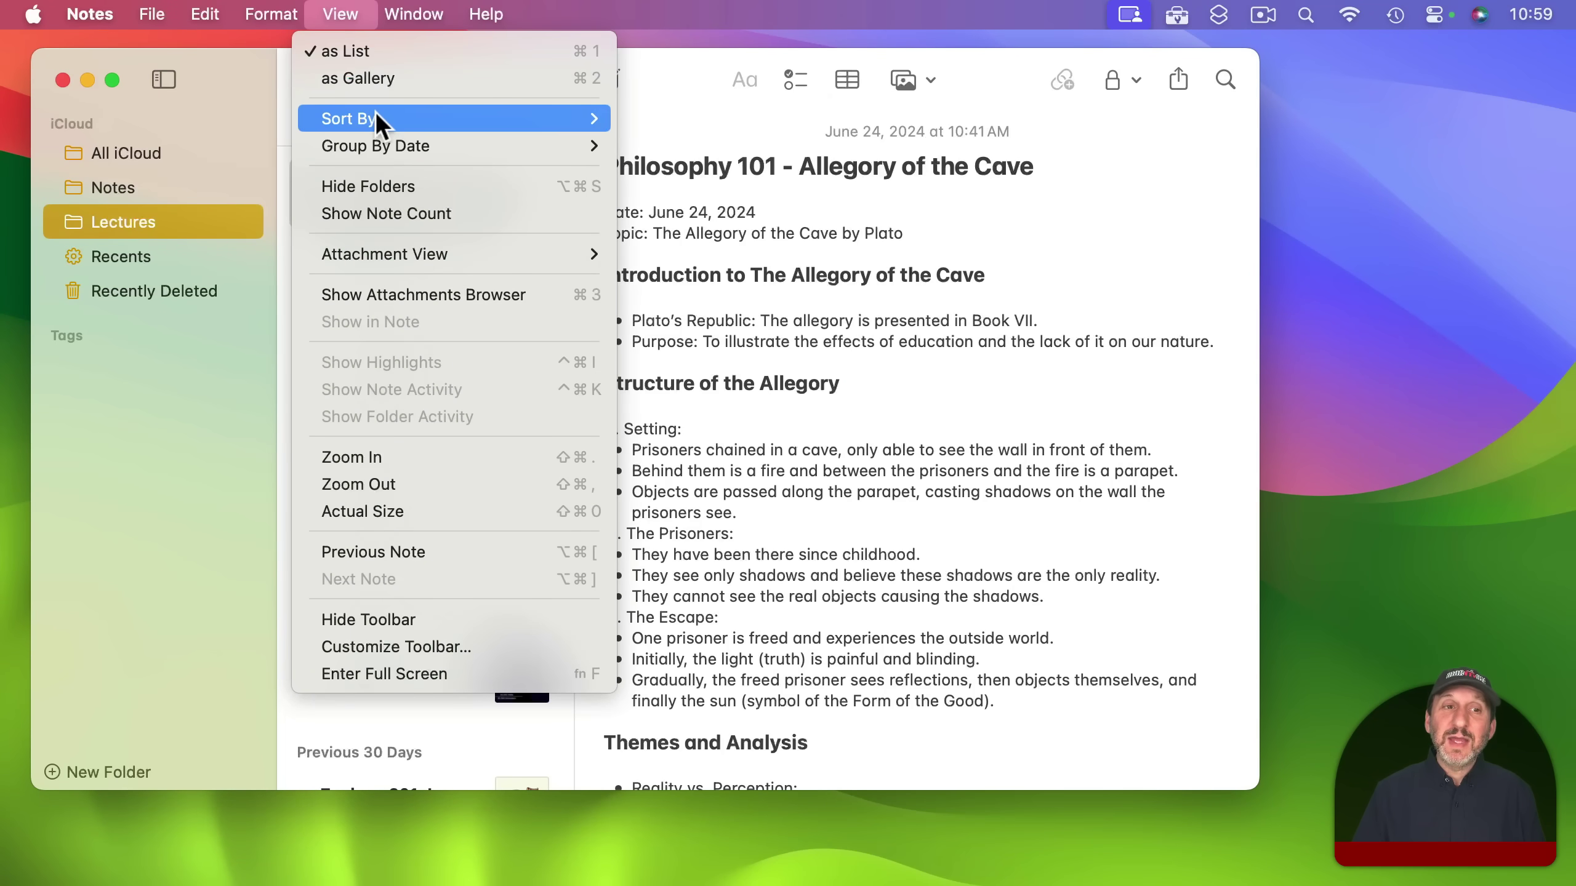
pyautogui.moveTo(377, 123)
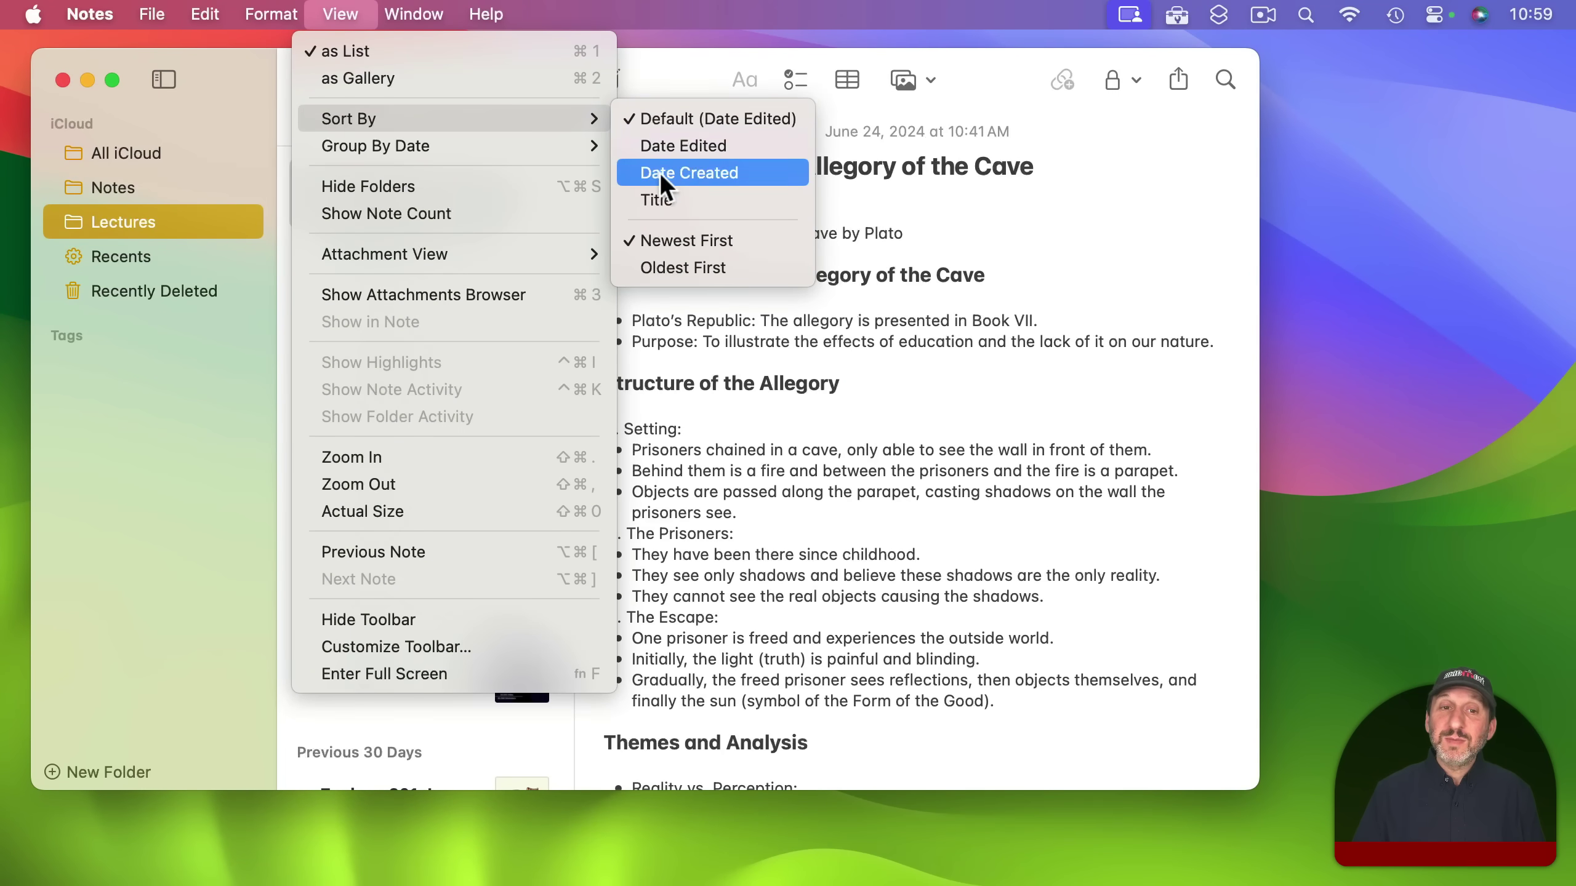
pyautogui.click(660, 199)
pyautogui.scroll(-1, 389, 401)
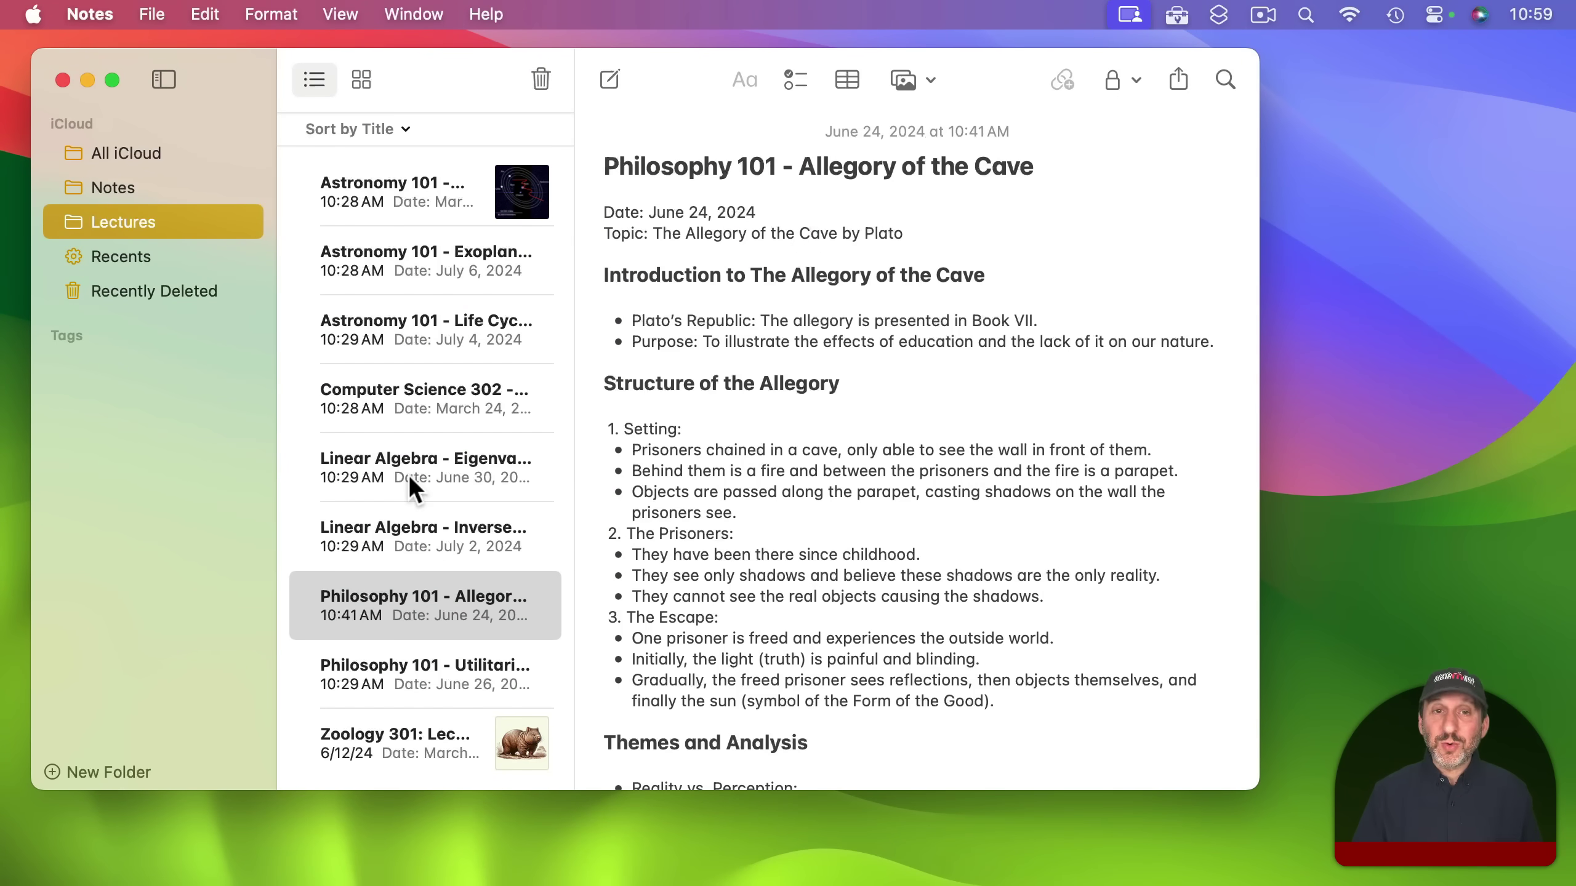
# Add the number 1 and a space in front of the titles of both Philosophy 101 notes in Lectures
pyautogui.click(605, 167)
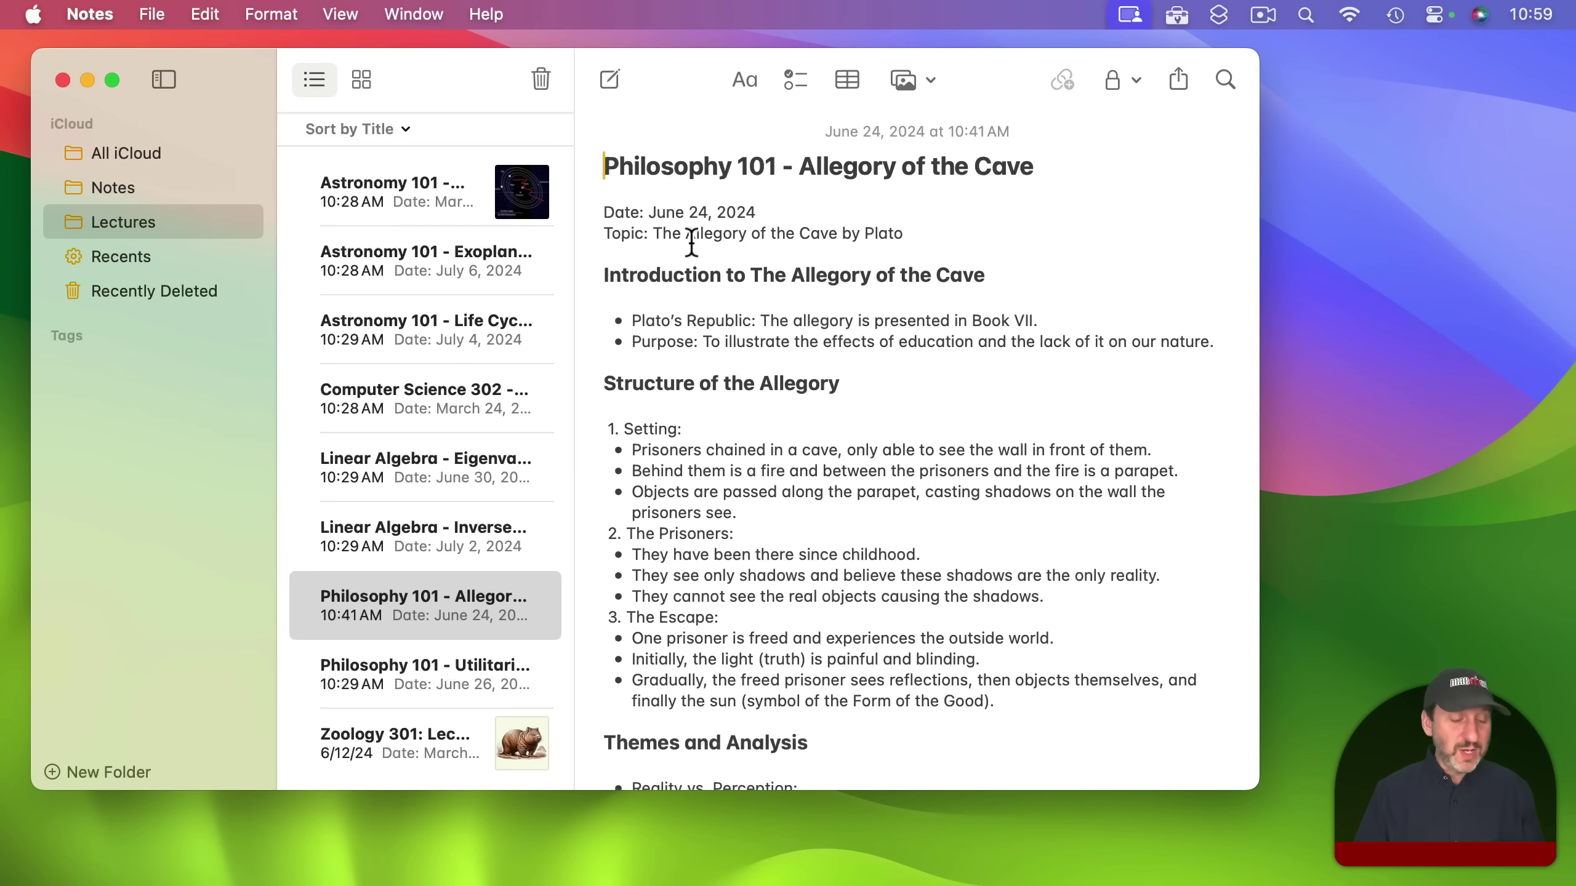
pyautogui.write('1')
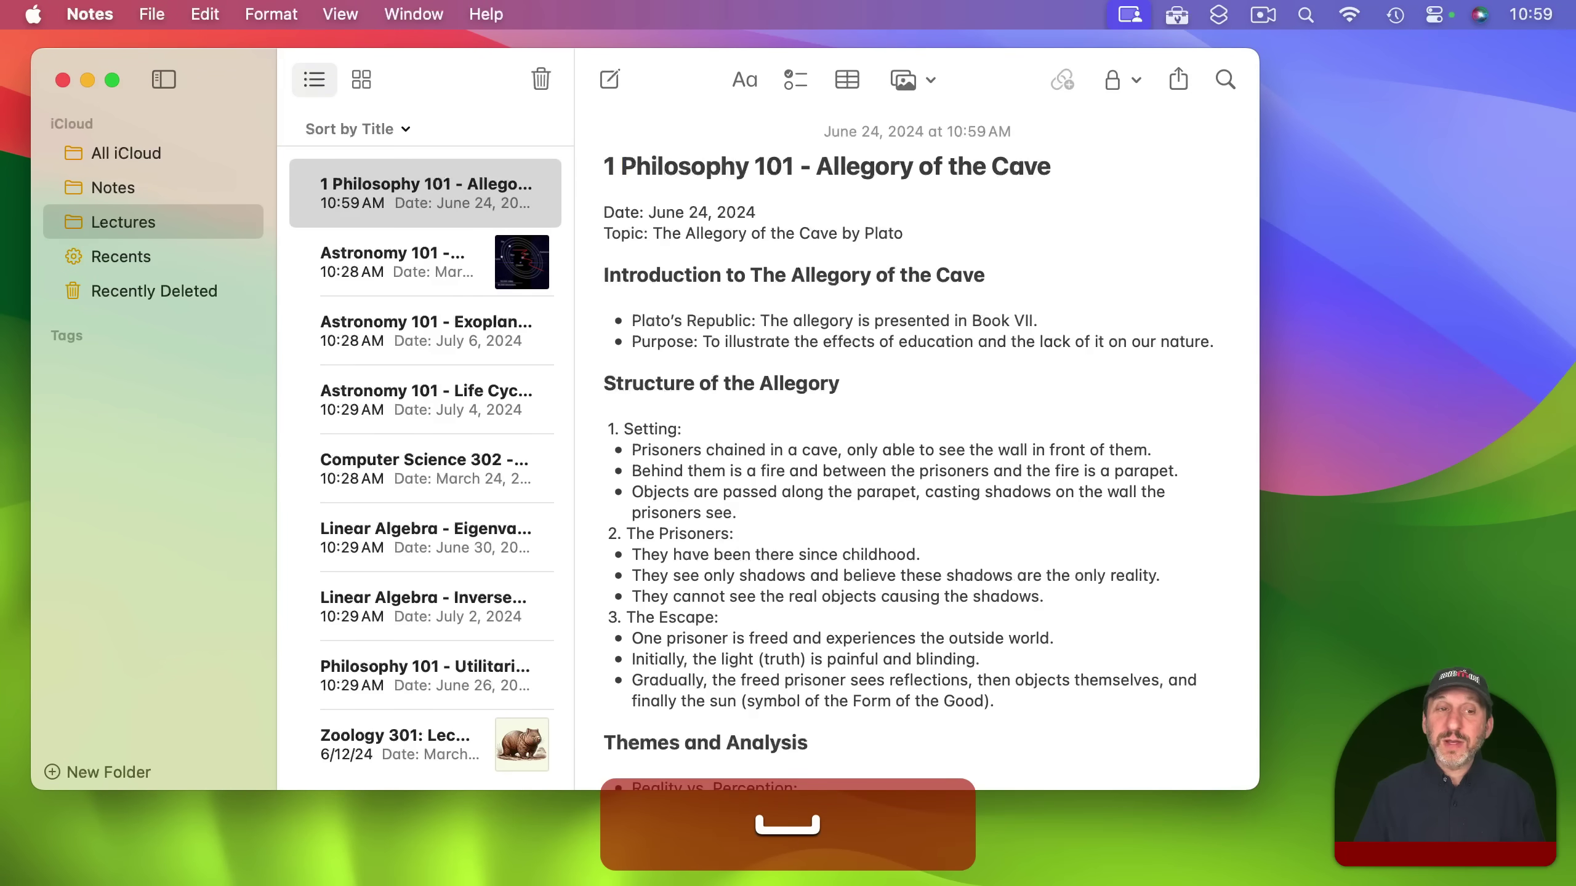
pyautogui.click(422, 673)
pyautogui.click(605, 166)
pyautogui.write('1')
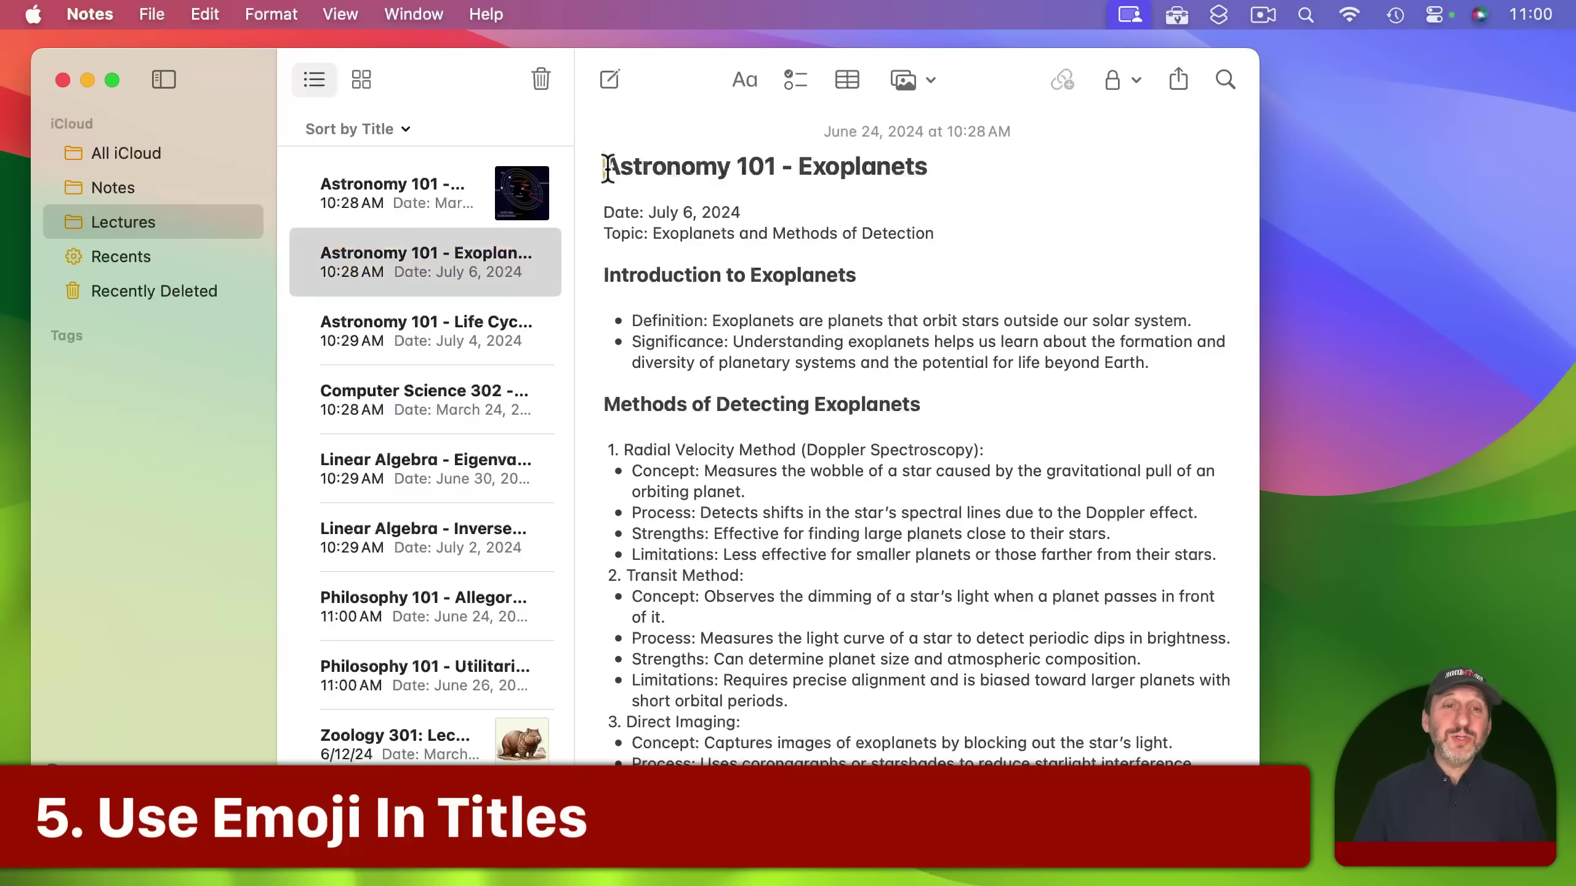
# Insert the ringed planet emoji into the title of the Astronomy 101 - Exoplanets note, searching the emoji for "planet"
pyautogui.click(606, 167)
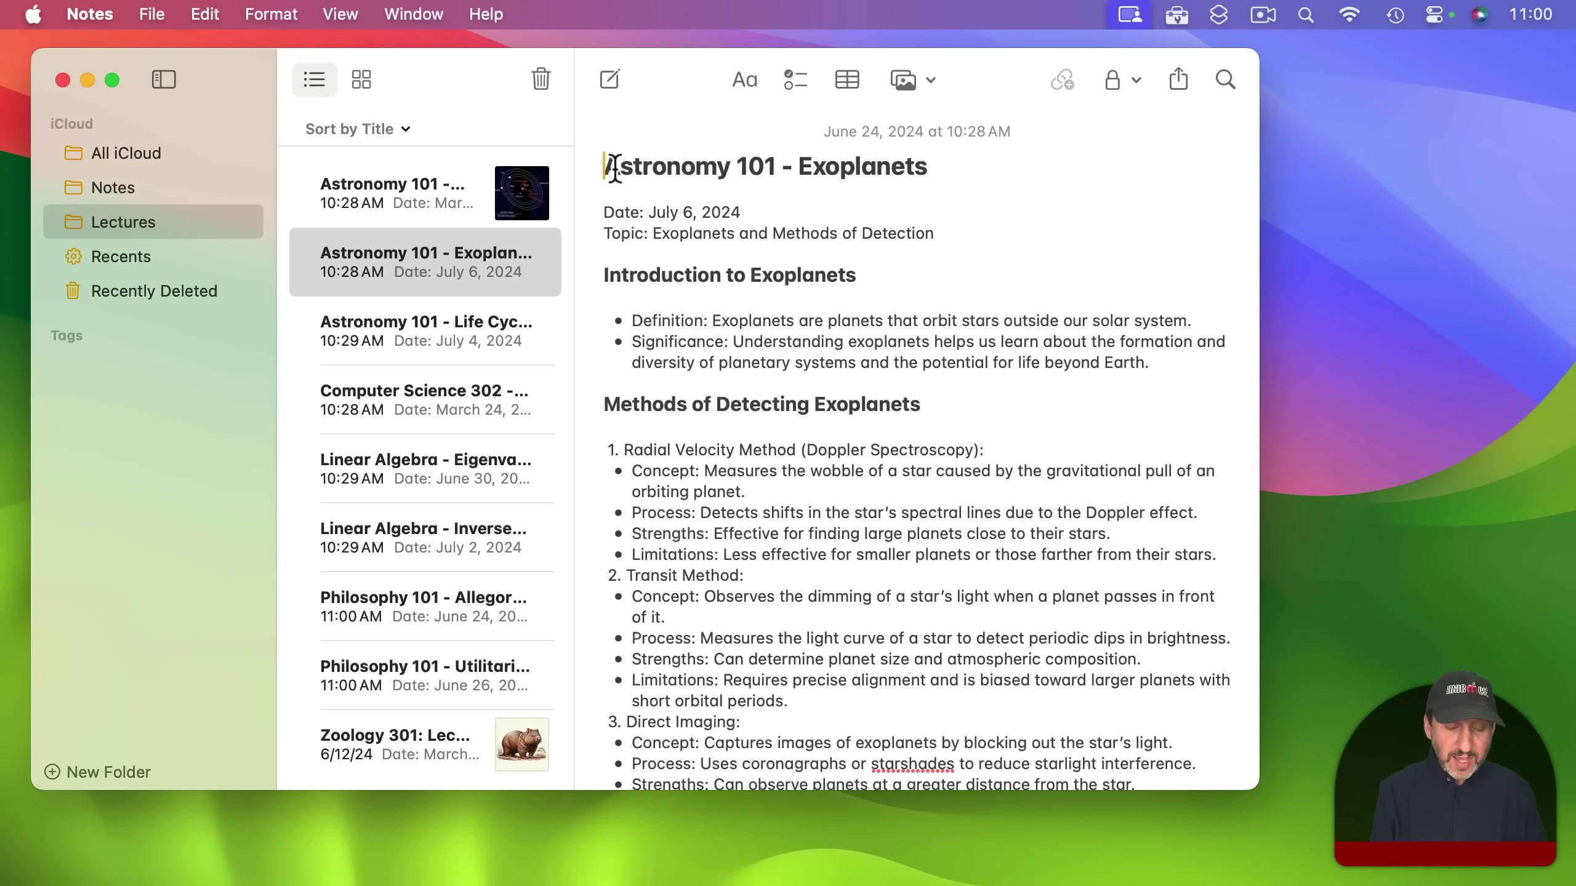
pyautogui.press('fn+e')
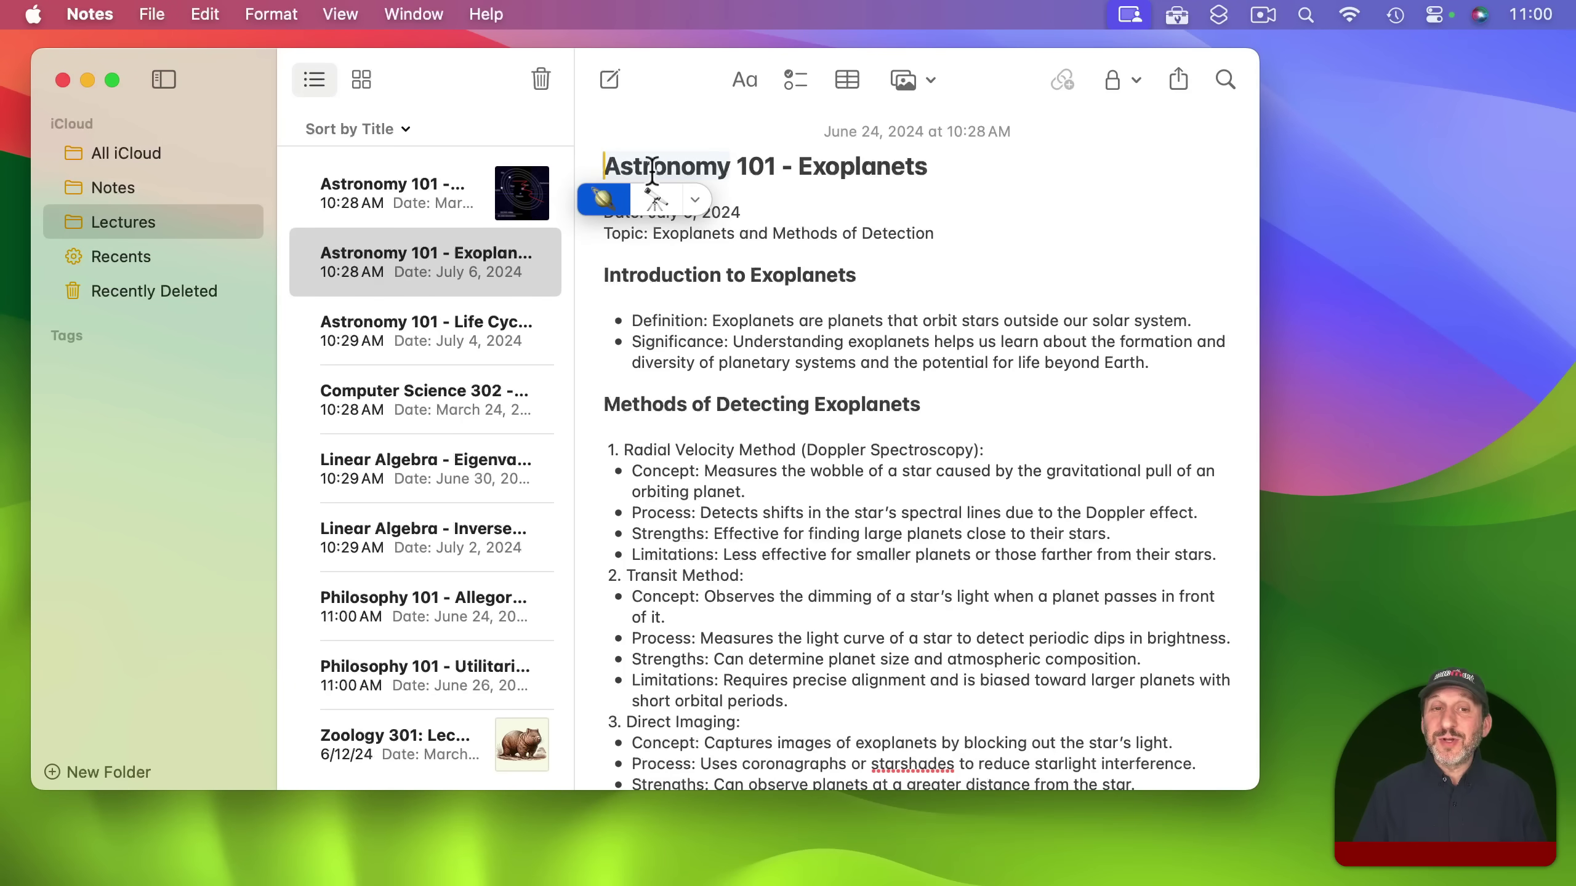
pyautogui.click(697, 189)
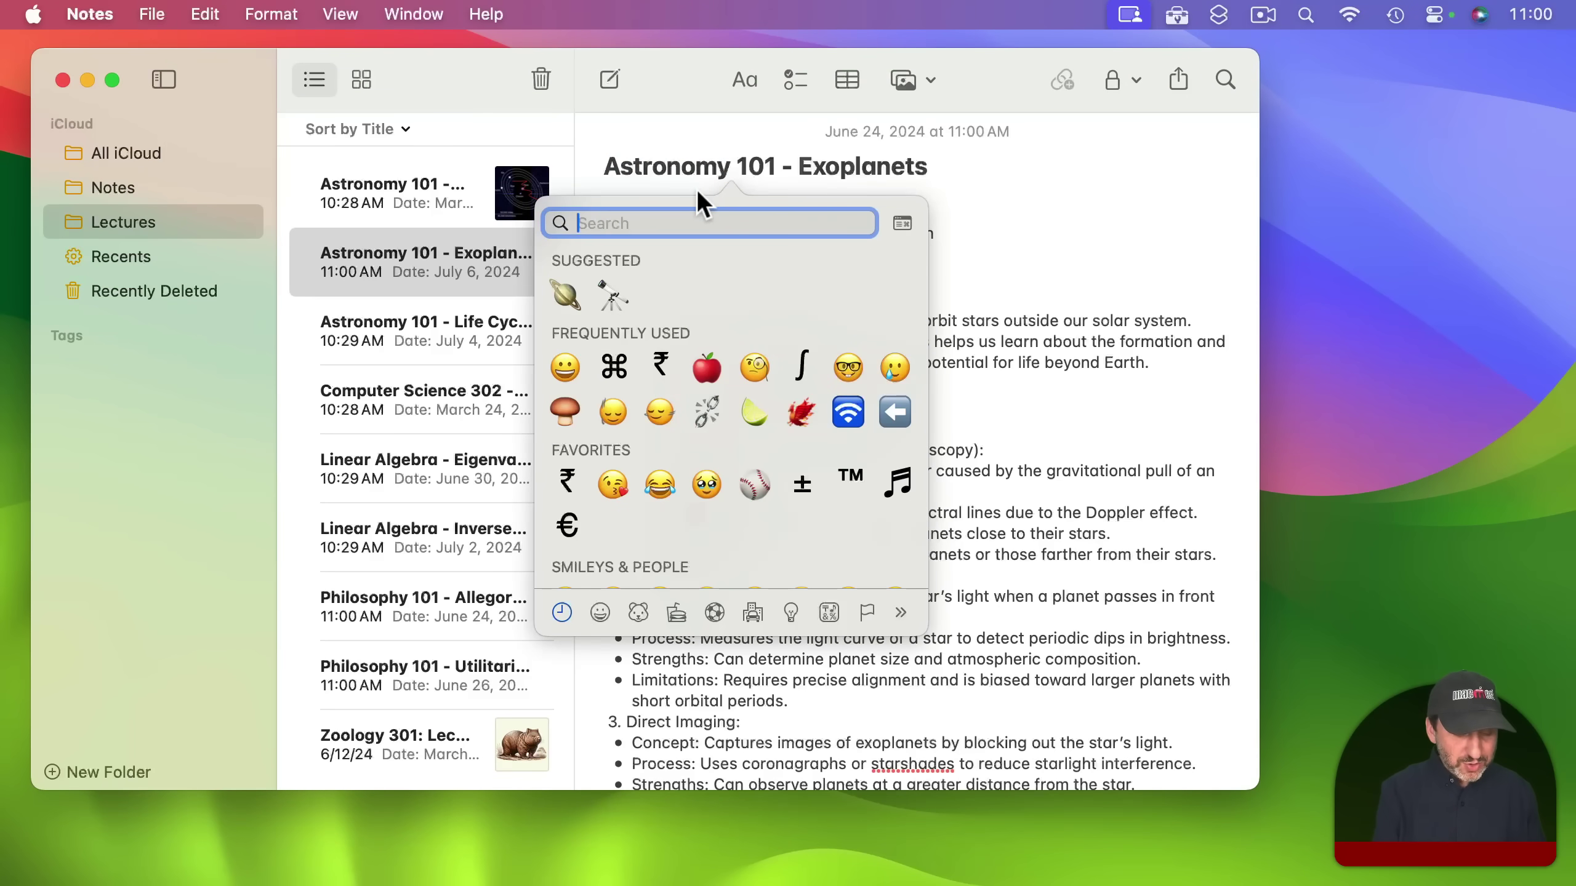
pyautogui.write('star')
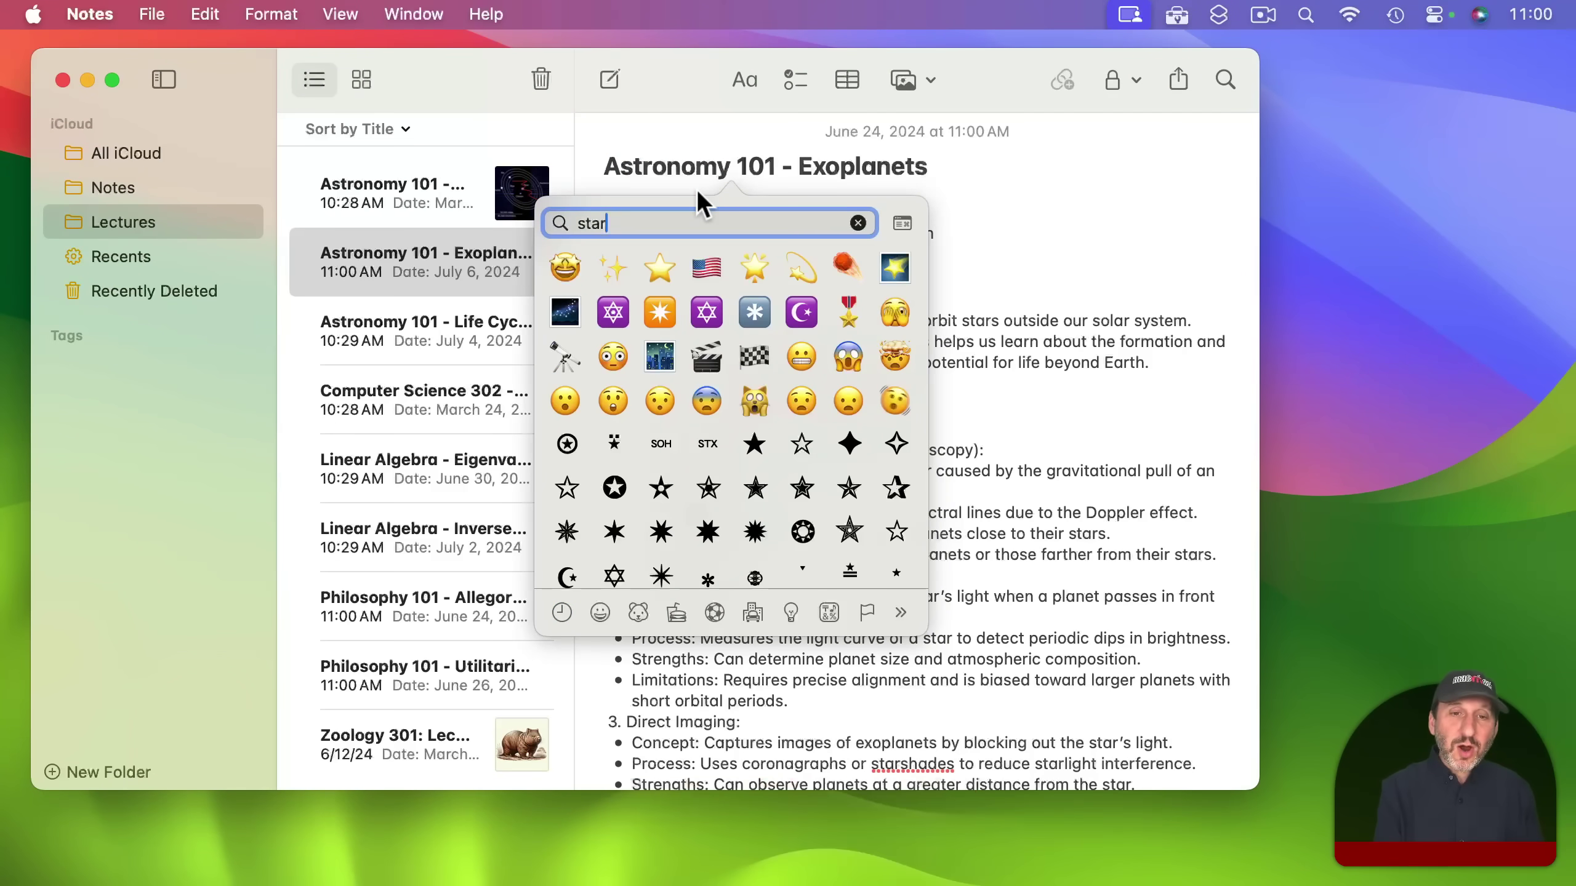
pyautogui.press('super+a')
pyautogui.write('planet')
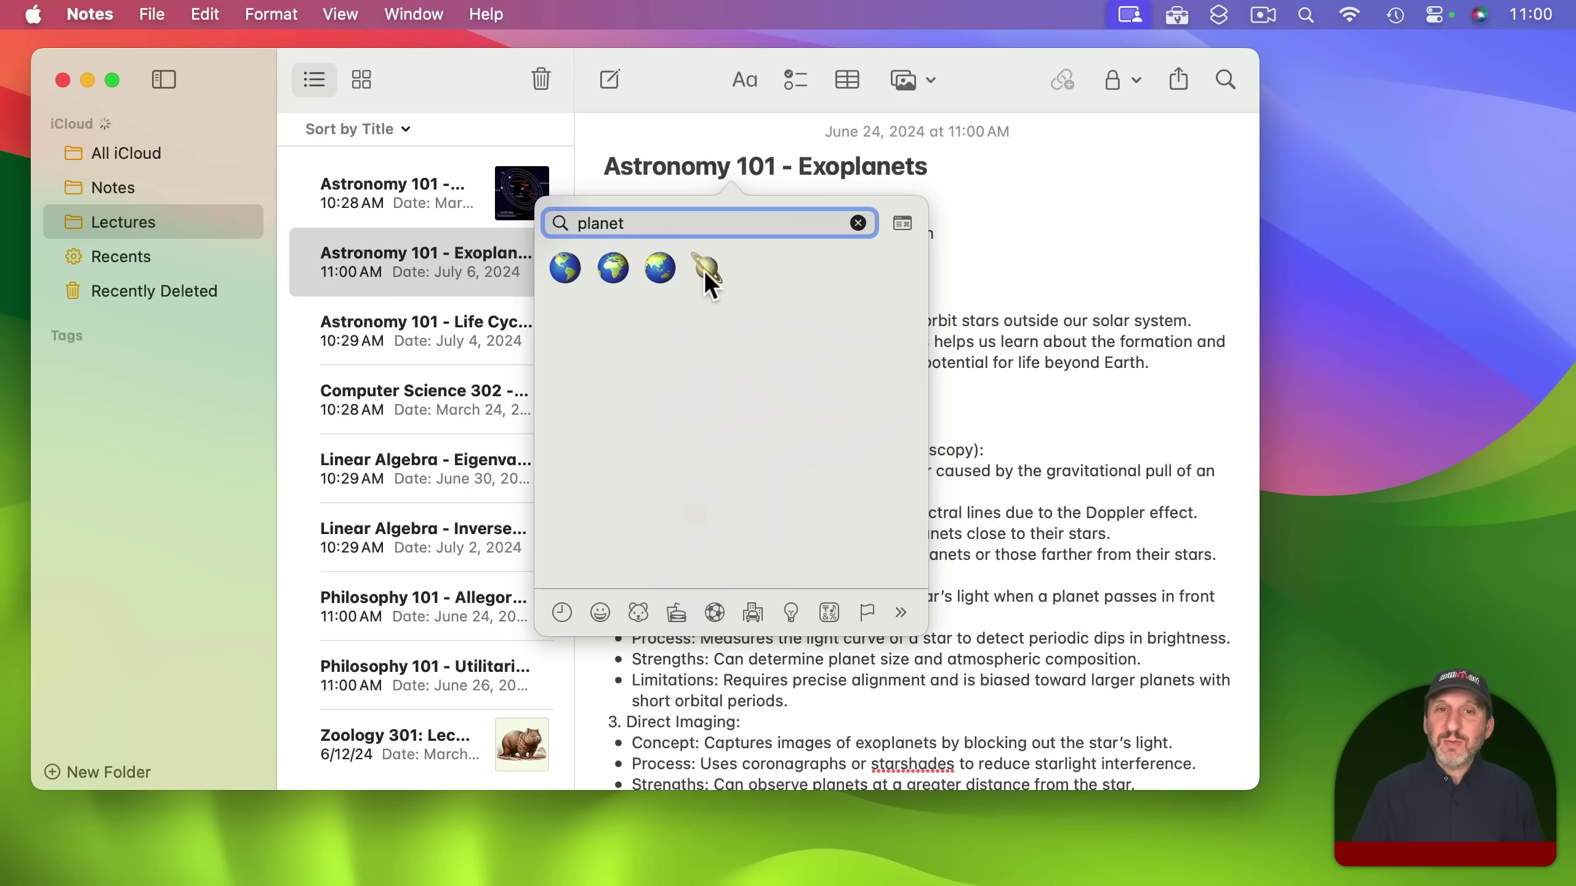
pyautogui.click(707, 273)
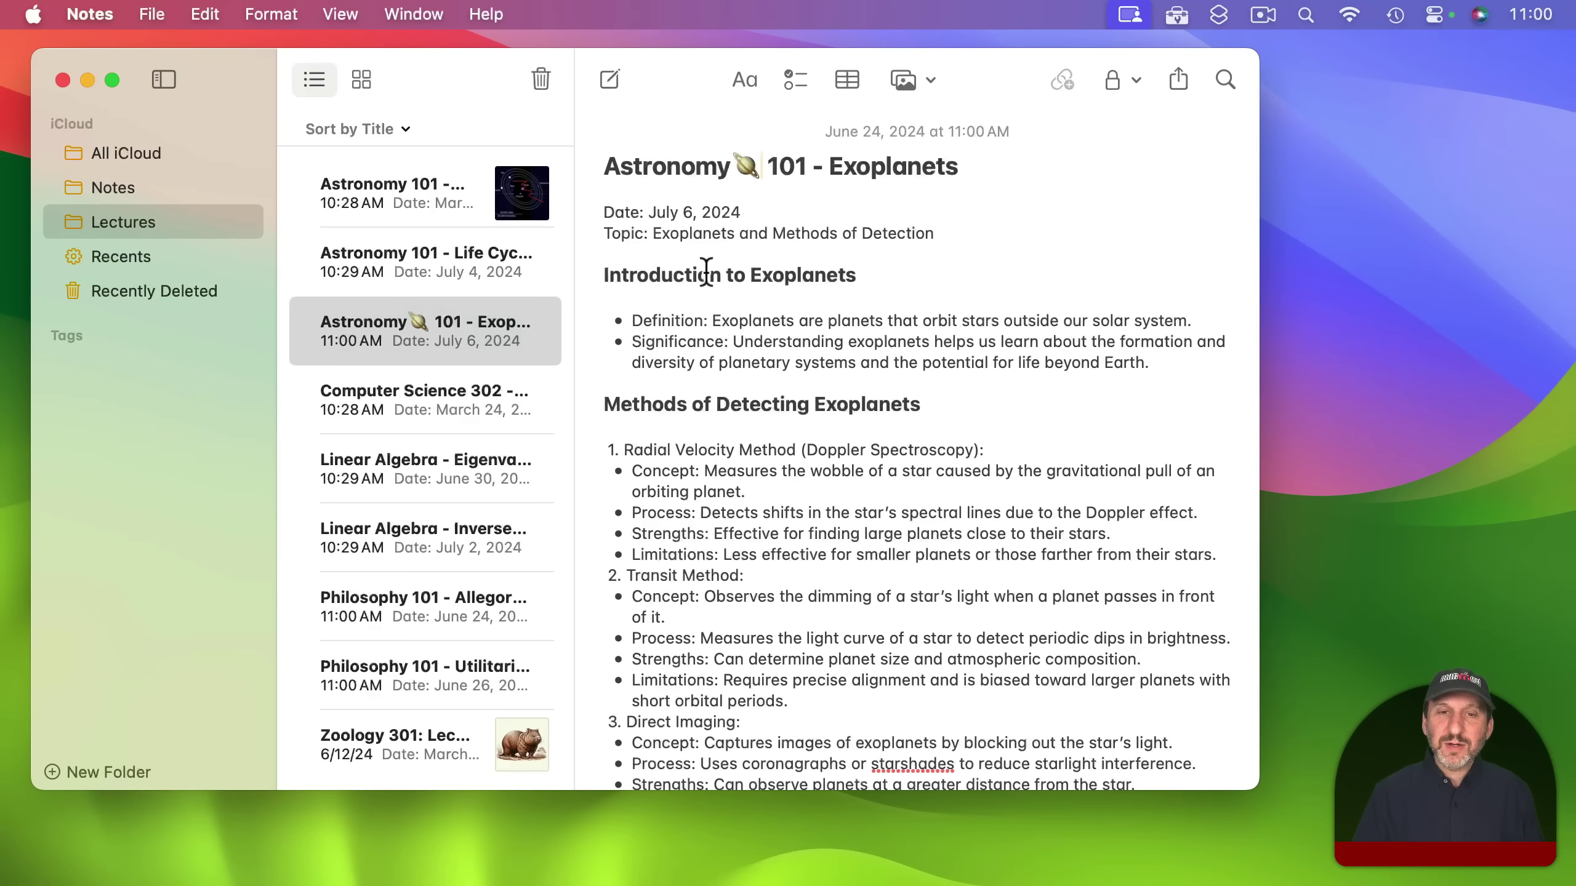
# Move the planet emoji from the middle to the very beginning of the Exoplanets note's title
pyautogui.doubleClick(745, 165)
pyautogui.press('super+x')
pyautogui.press('super+x')
pyautogui.click(608, 167)
pyautogui.press('super+v')
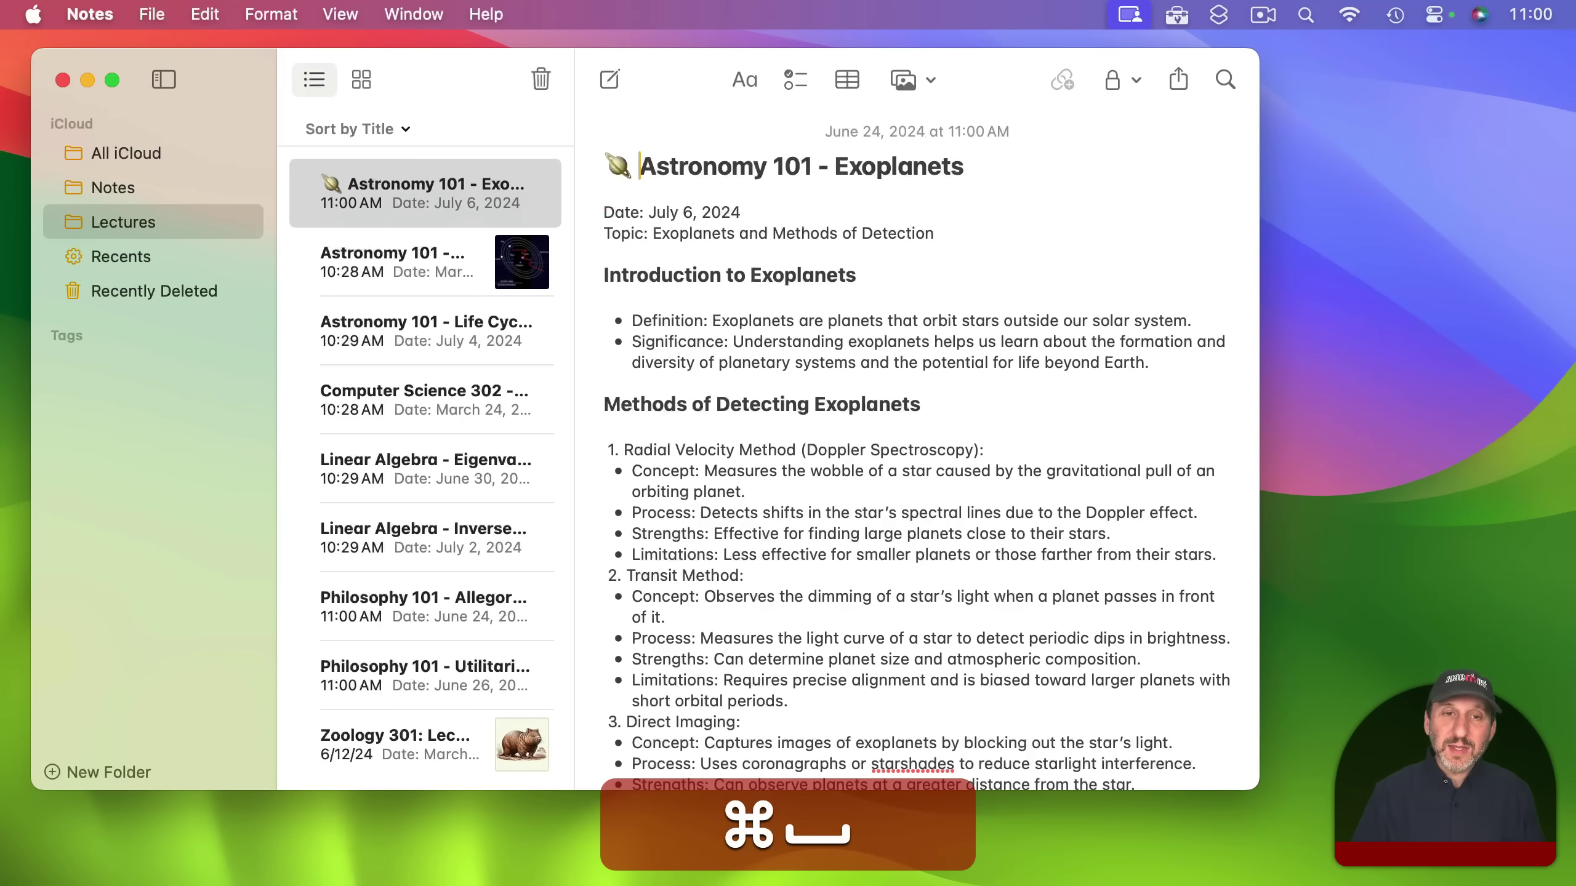
# Copy the planet emoji to the start of the titles of the Astronomy 101 Charon and Life Cycle of Stars notes
pyautogui.moveTo(574, 166); pyautogui.dragTo(630, 195)
pyautogui.press('super+c')
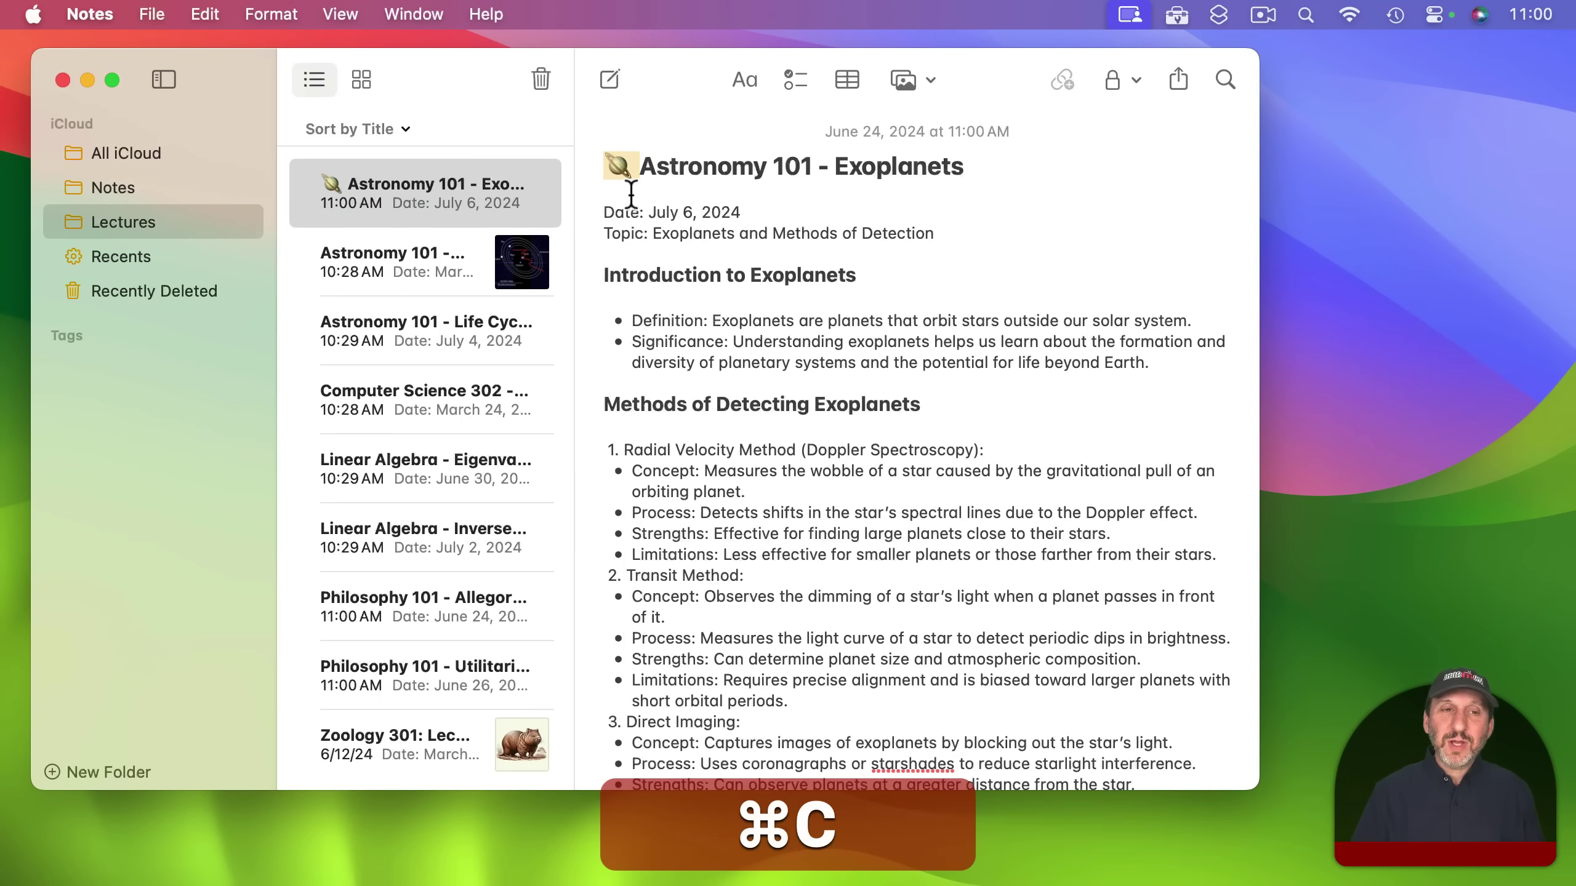
pyautogui.click(399, 263)
pyautogui.click(603, 168)
pyautogui.press('super+v')
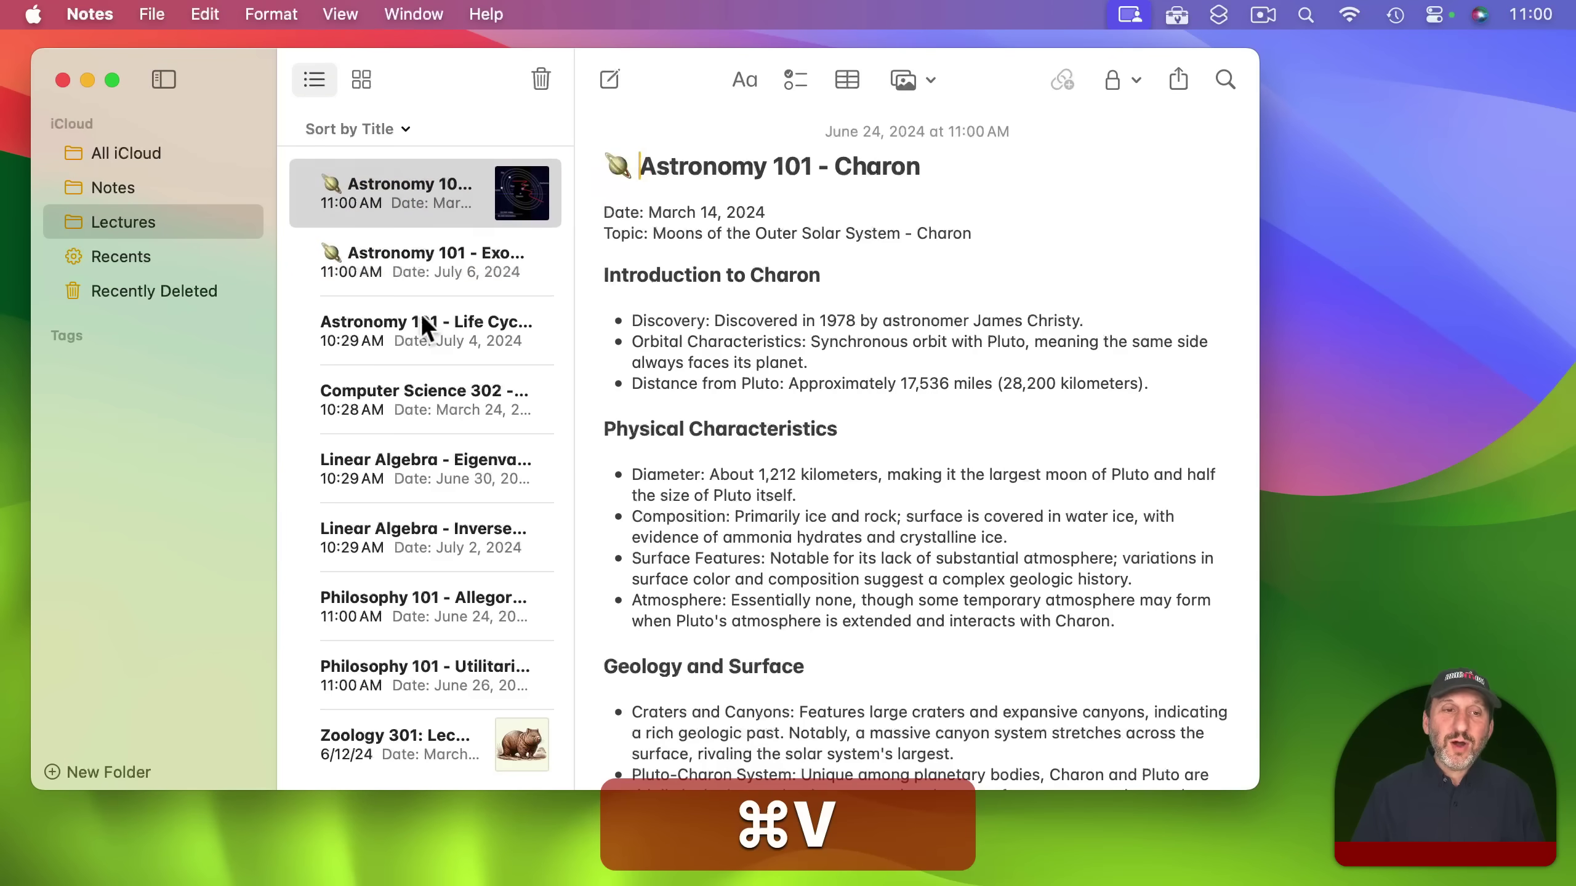
pyautogui.click(421, 321)
pyautogui.click(605, 168)
pyautogui.press('super+v')
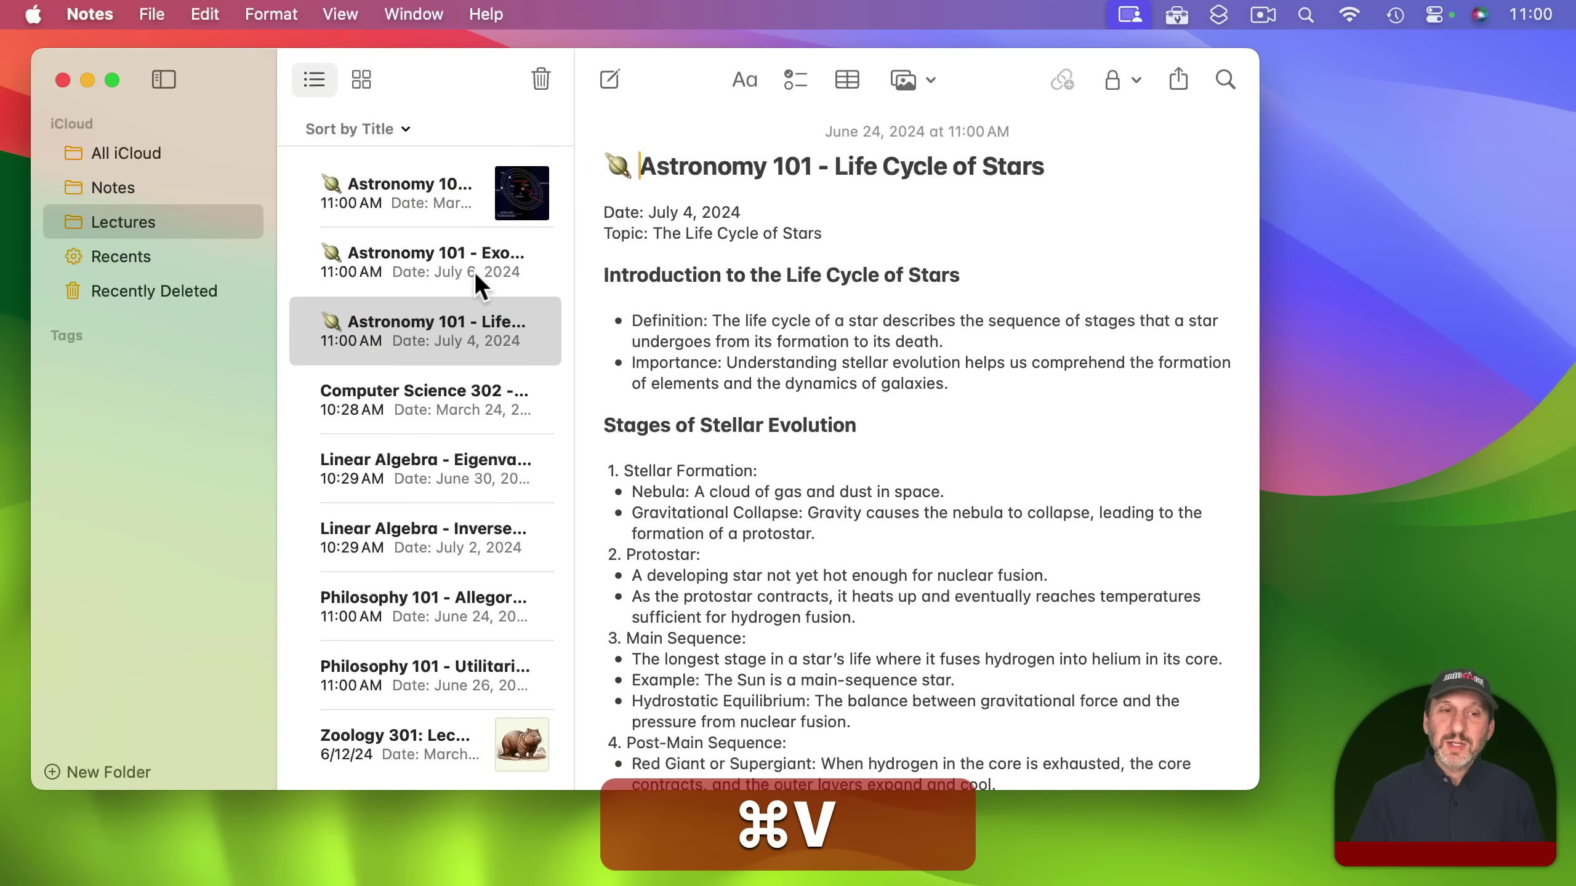
pyautogui.click(456, 372)
pyautogui.click(443, 332)
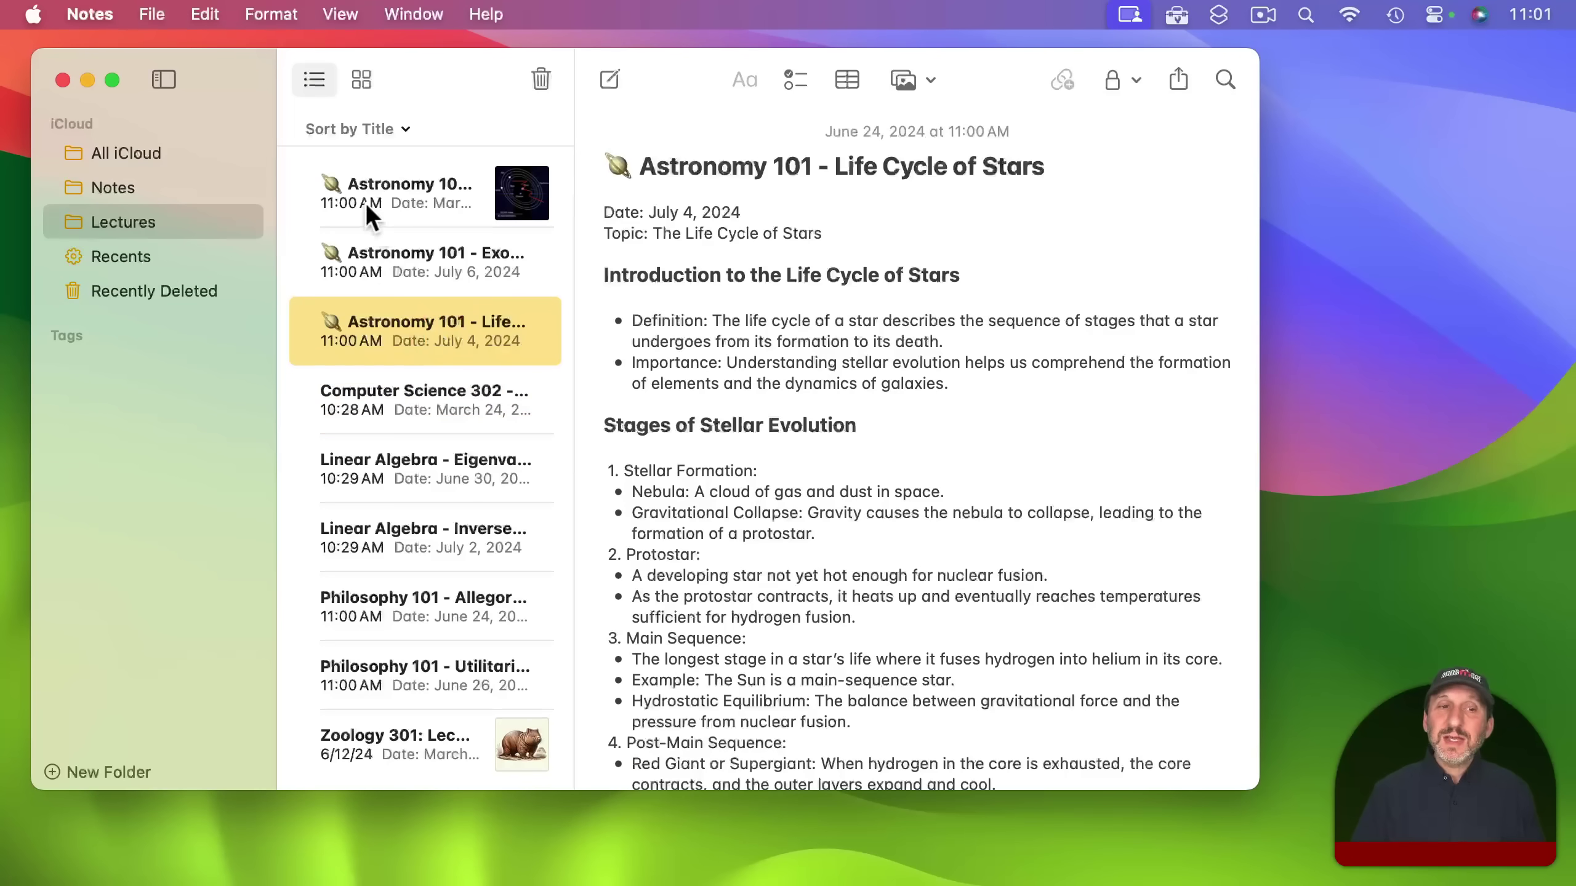
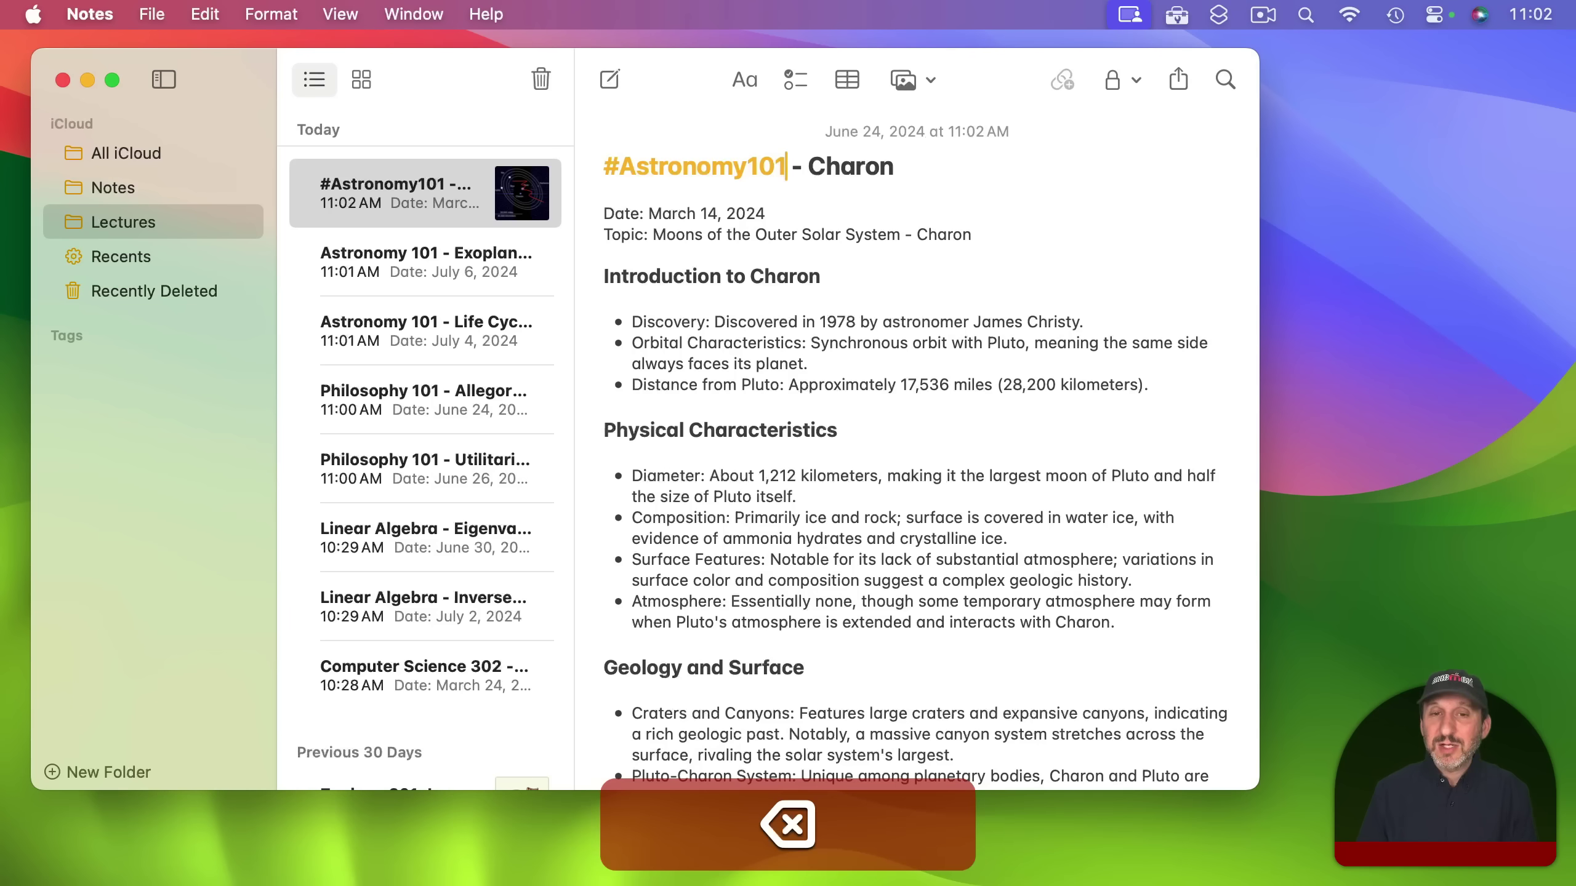
# Turn the course name in the Exoplanets note's title into the tag #Astronomy101
pyautogui.click(391, 254)
pyautogui.click(604, 167)
pyautogui.write('#Astronomy 101 - Exoplanets')
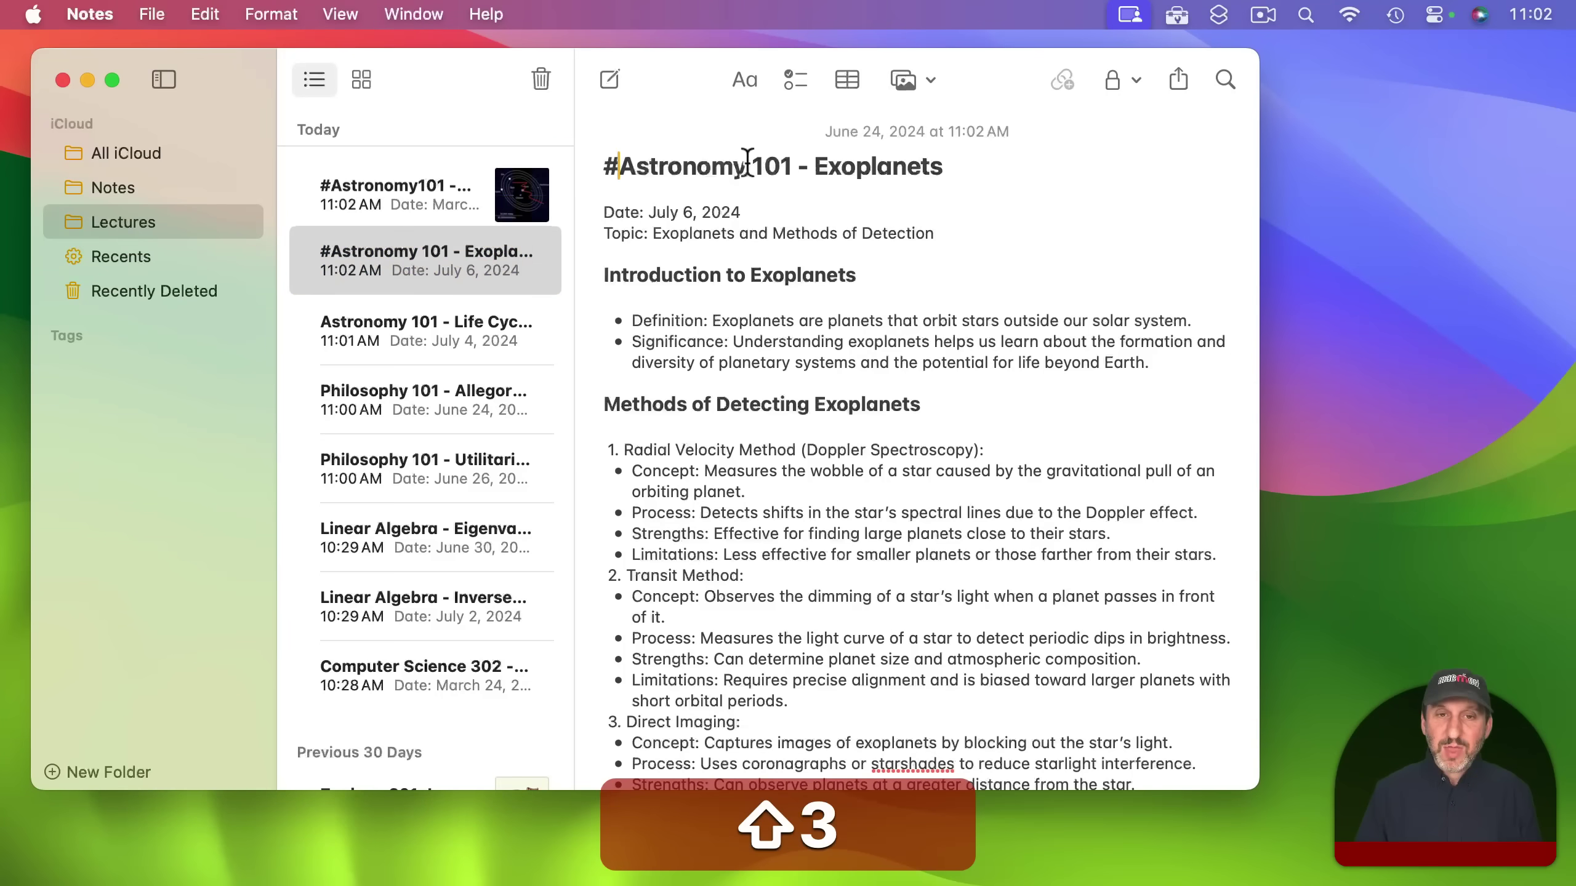
pyautogui.click(749, 167)
pyautogui.press('BackSpace')
pyautogui.press('Right')
pyautogui.press('Right')
pyautogui.press('Right')
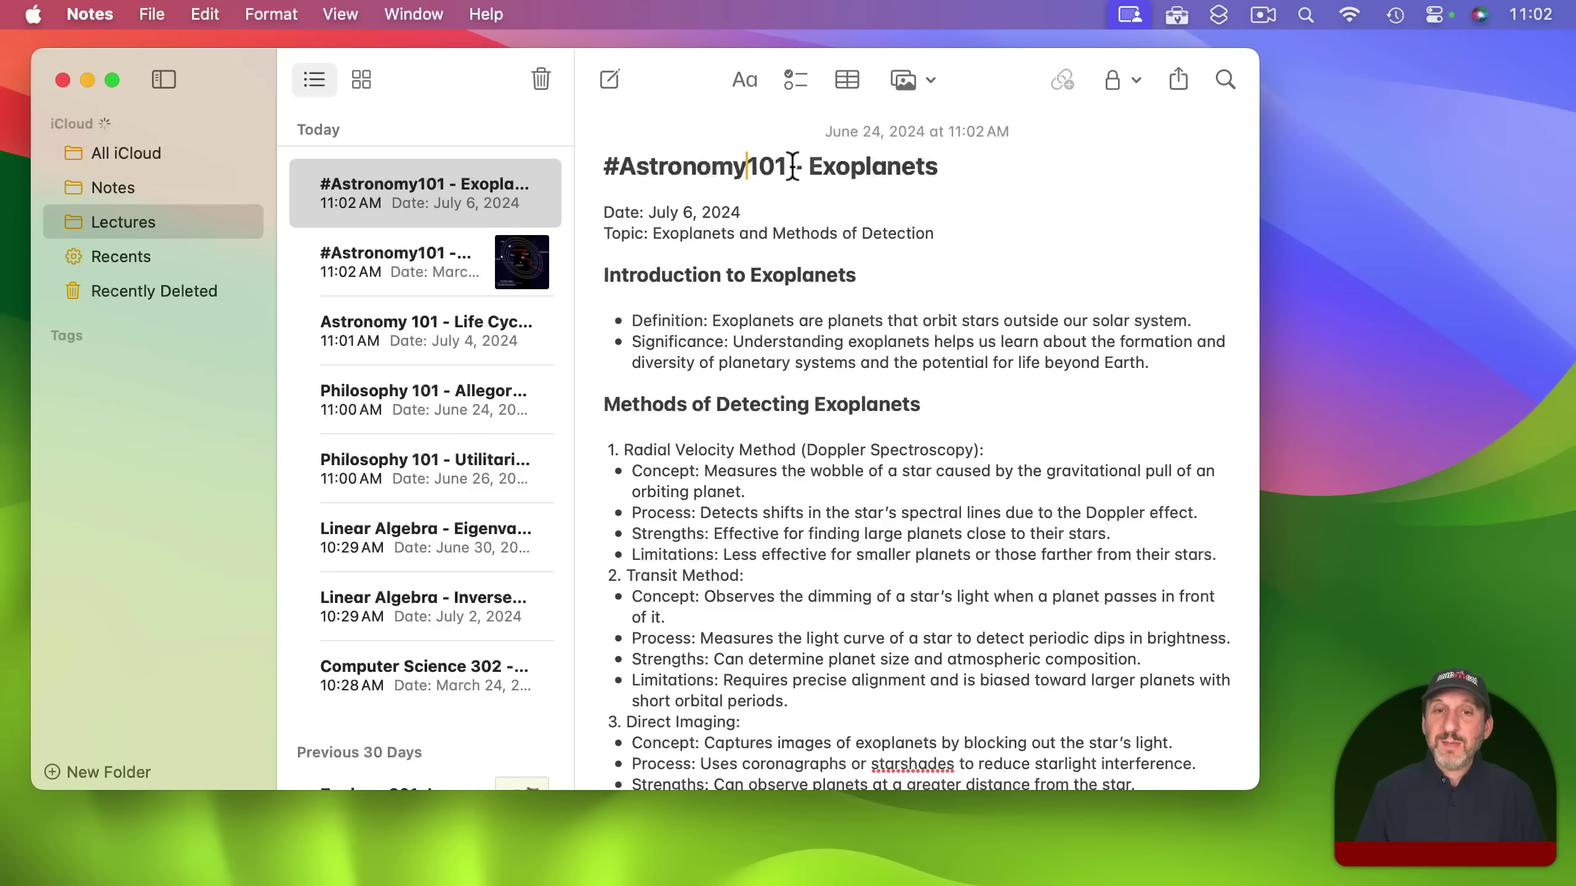
pyautogui.press('BackSpace')
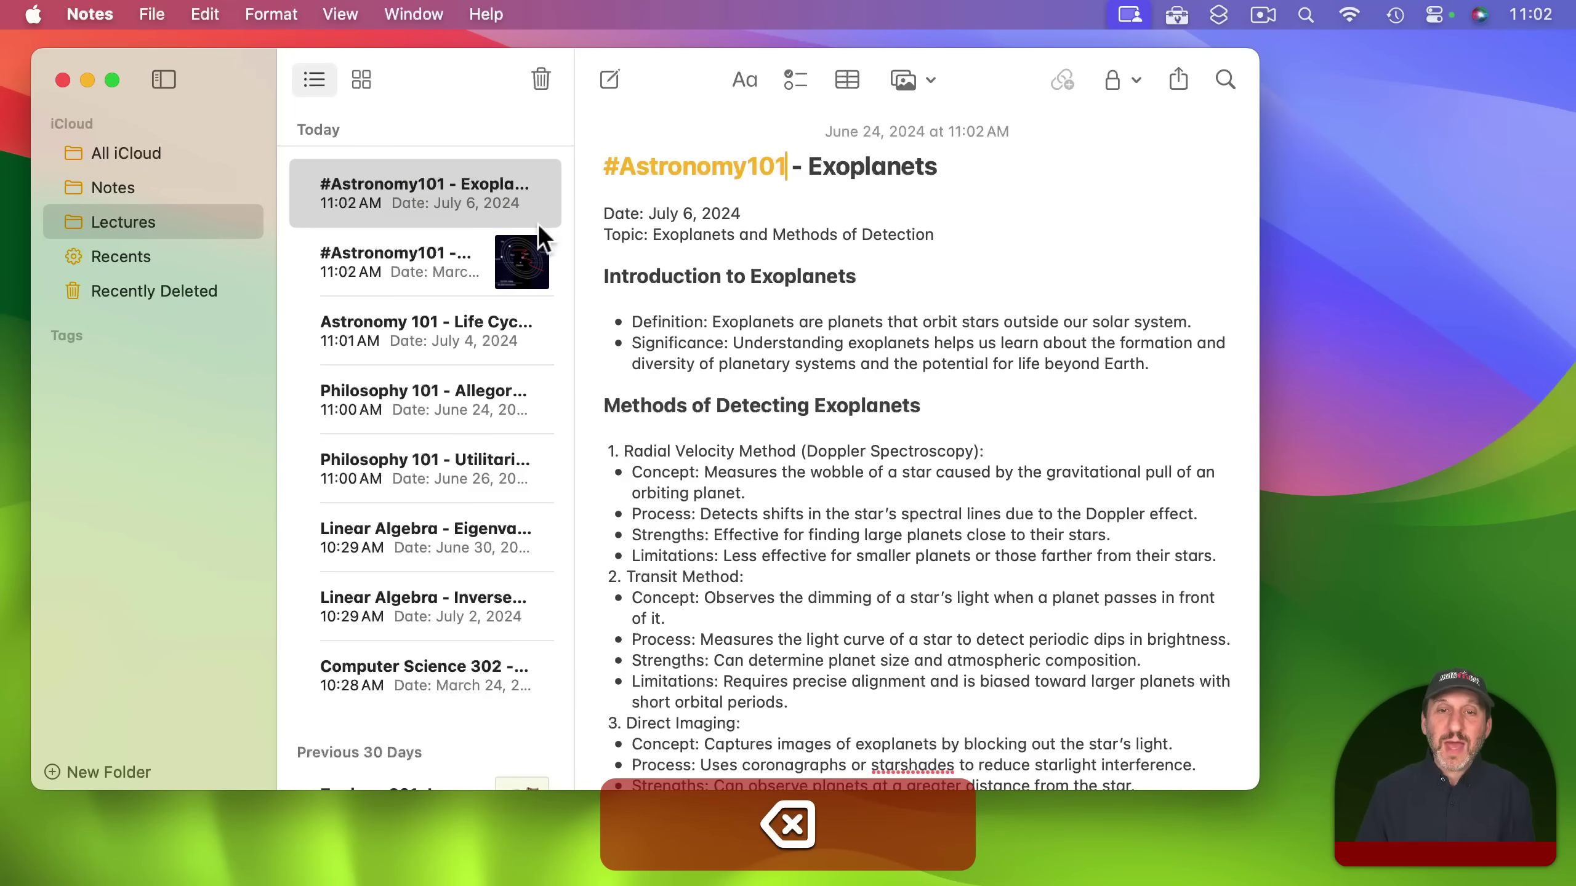
# Change the course name in the Life Cycle of Stars note's title to the tag #Astronomy101
pyautogui.click(397, 311)
pyautogui.click(605, 166)
pyautogui.write('#')
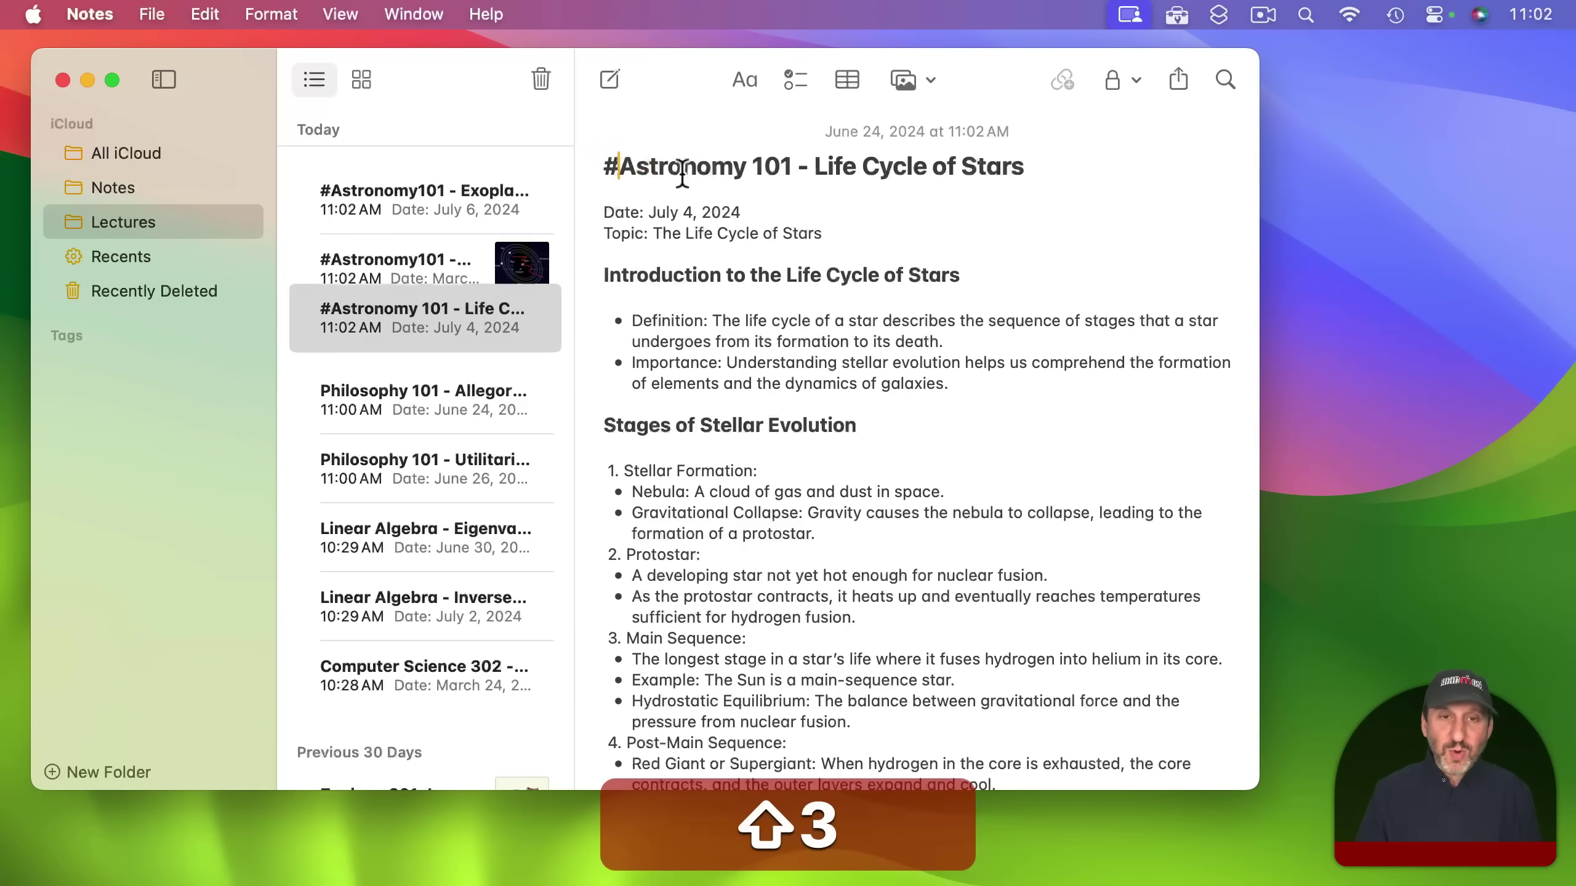
pyautogui.click(749, 166)
pyautogui.press('BackSpace')
pyautogui.press('Right')
pyautogui.press('Right')
pyautogui.press('Right')
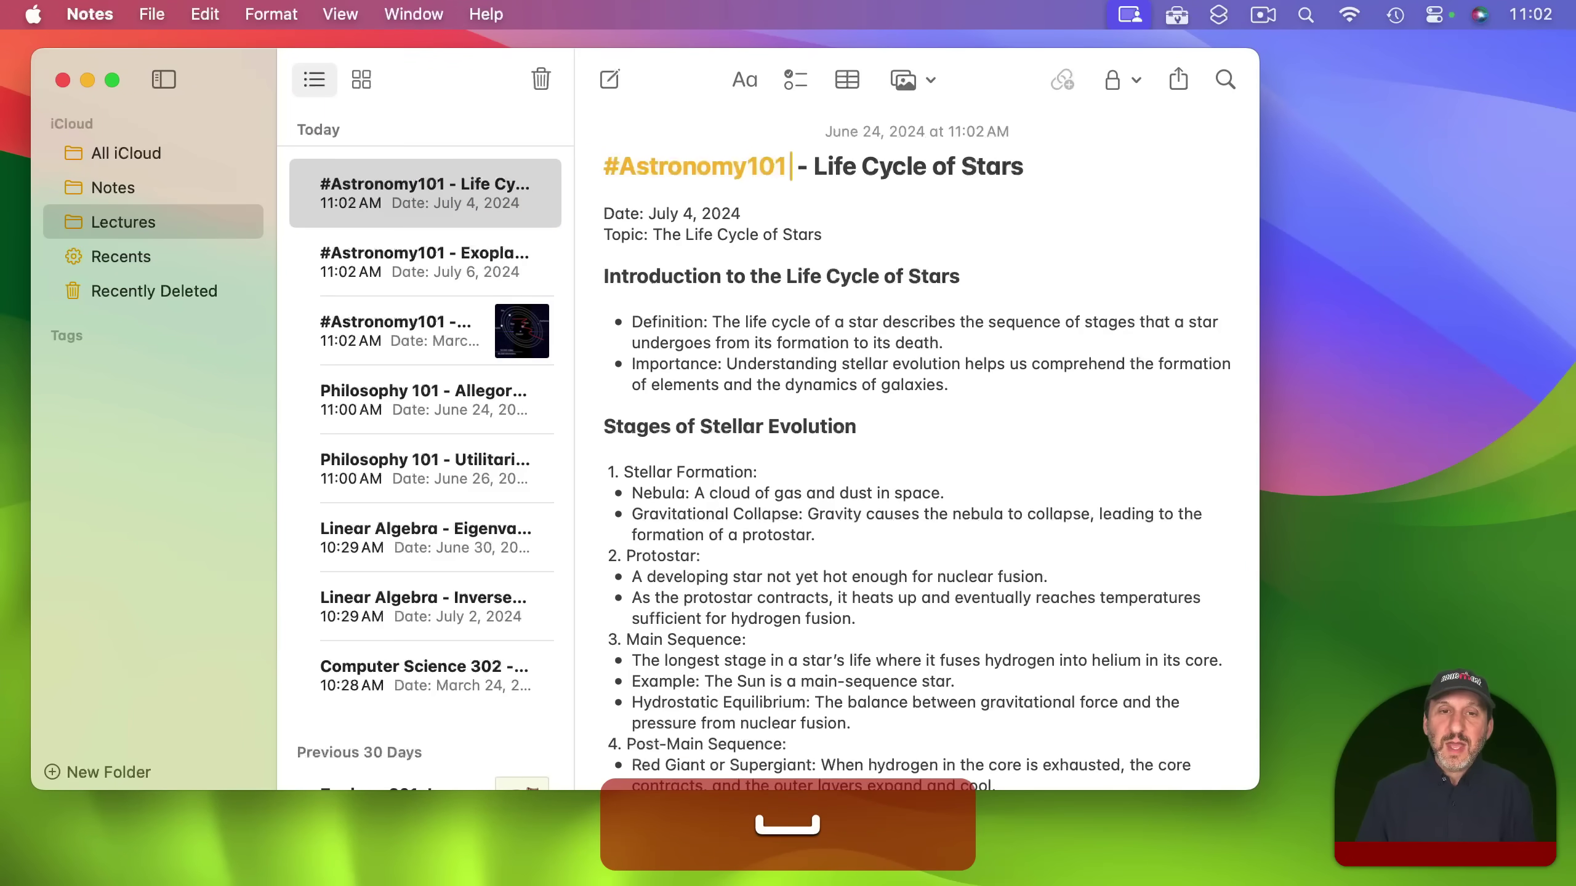
pyautogui.press('BackSpace')
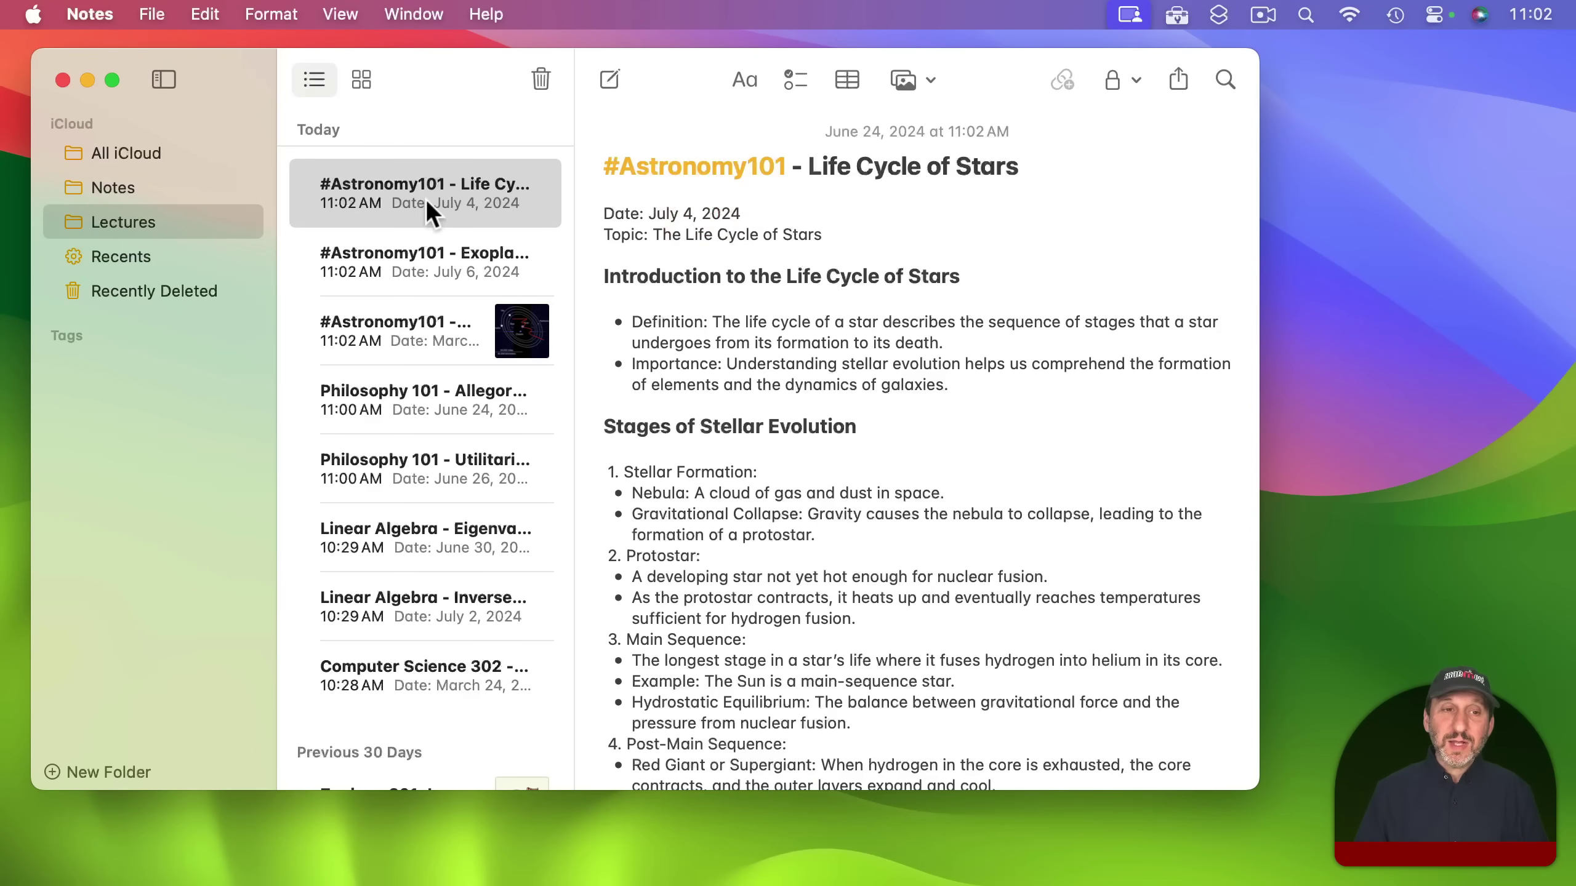
# Look through the three tagged astronomy notes, then list all notes carrying the tag #Astronomy101
pyautogui.click(406, 200)
pyautogui.click(396, 249)
pyautogui.click(389, 324)
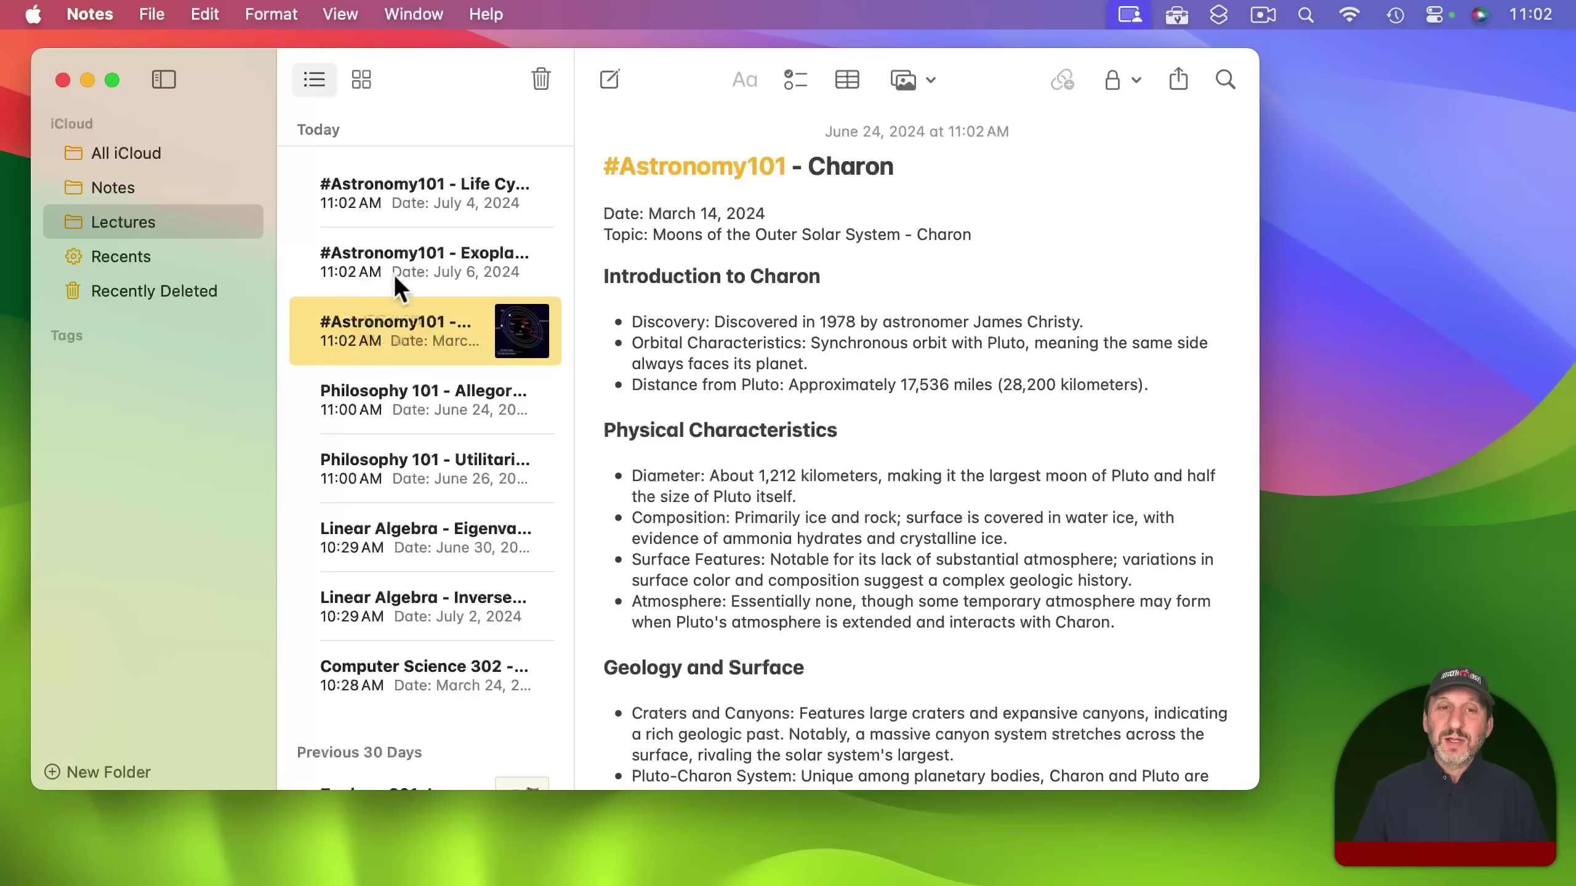
pyautogui.click(394, 274)
pyautogui.click(402, 207)
pyautogui.moveTo(78, 323)
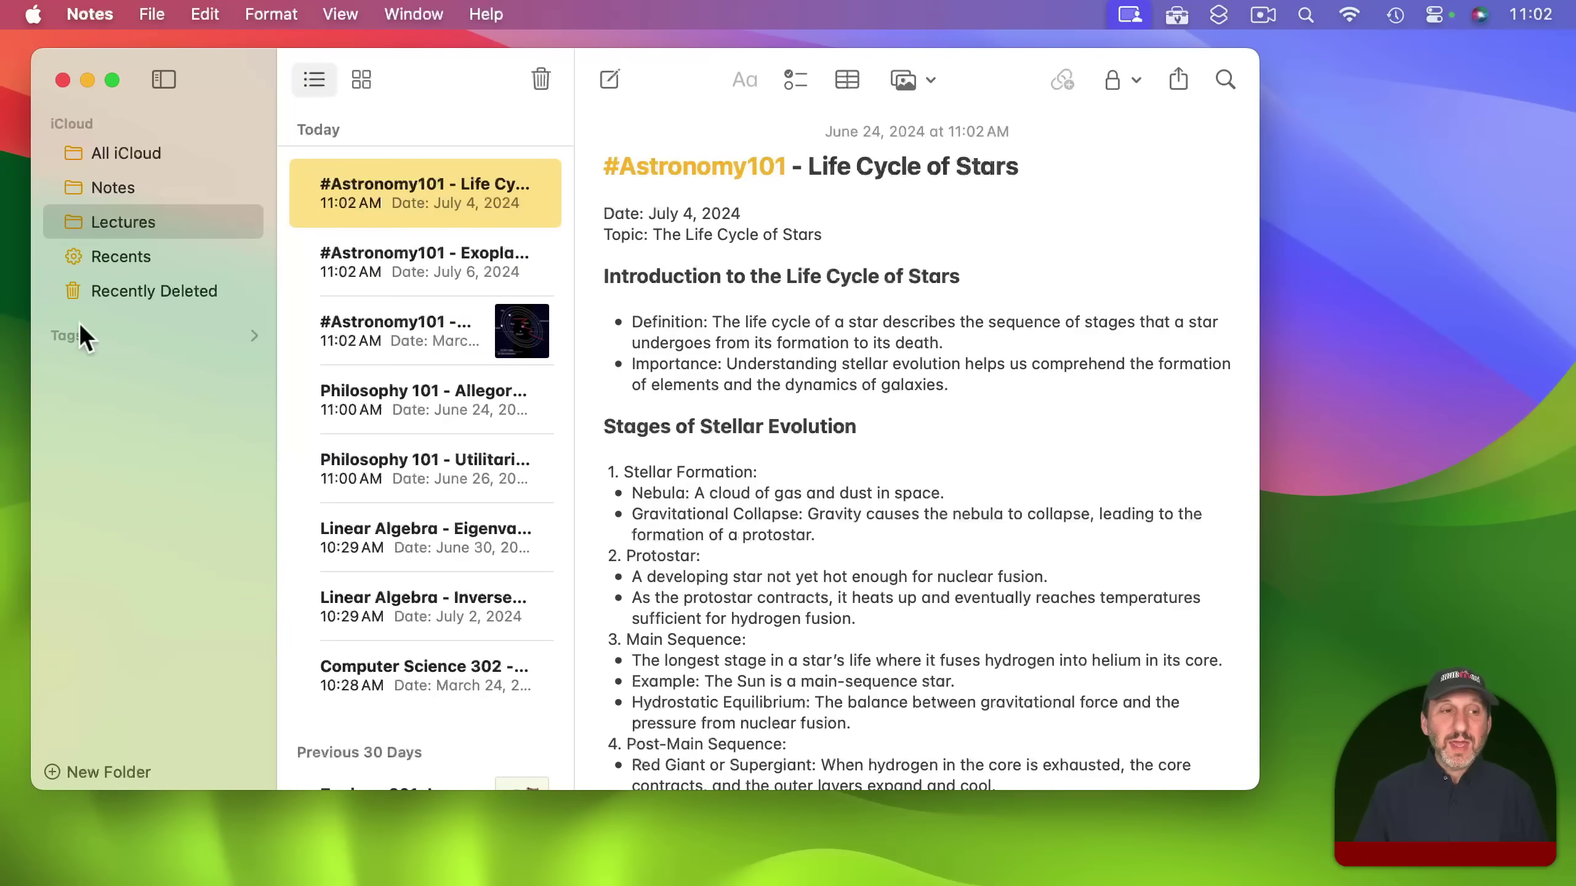
pyautogui.click(257, 336)
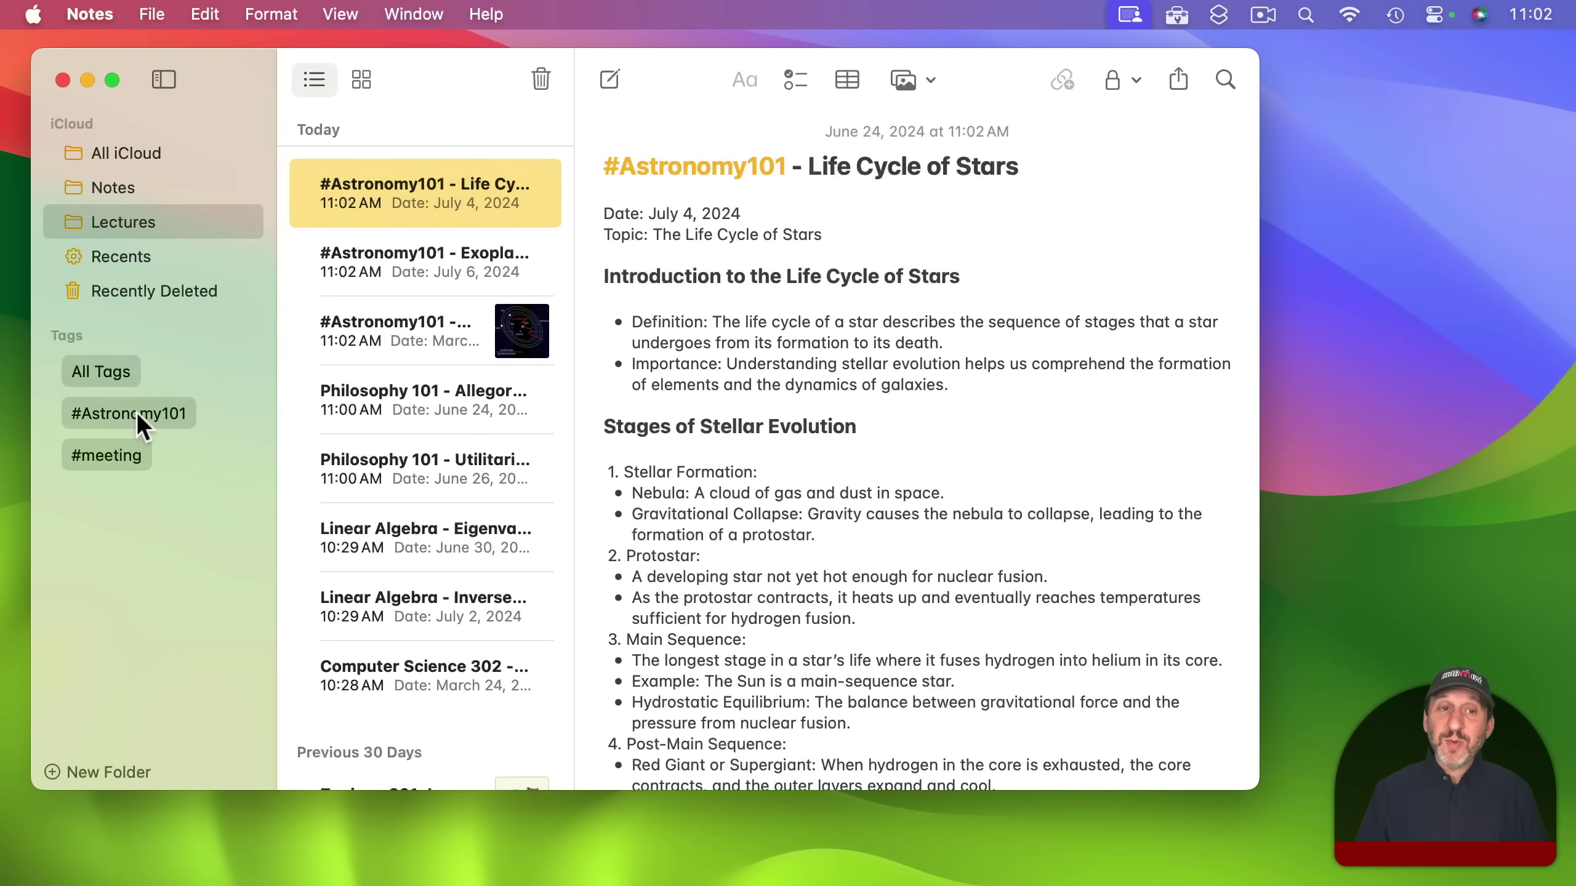
pyautogui.click(135, 412)
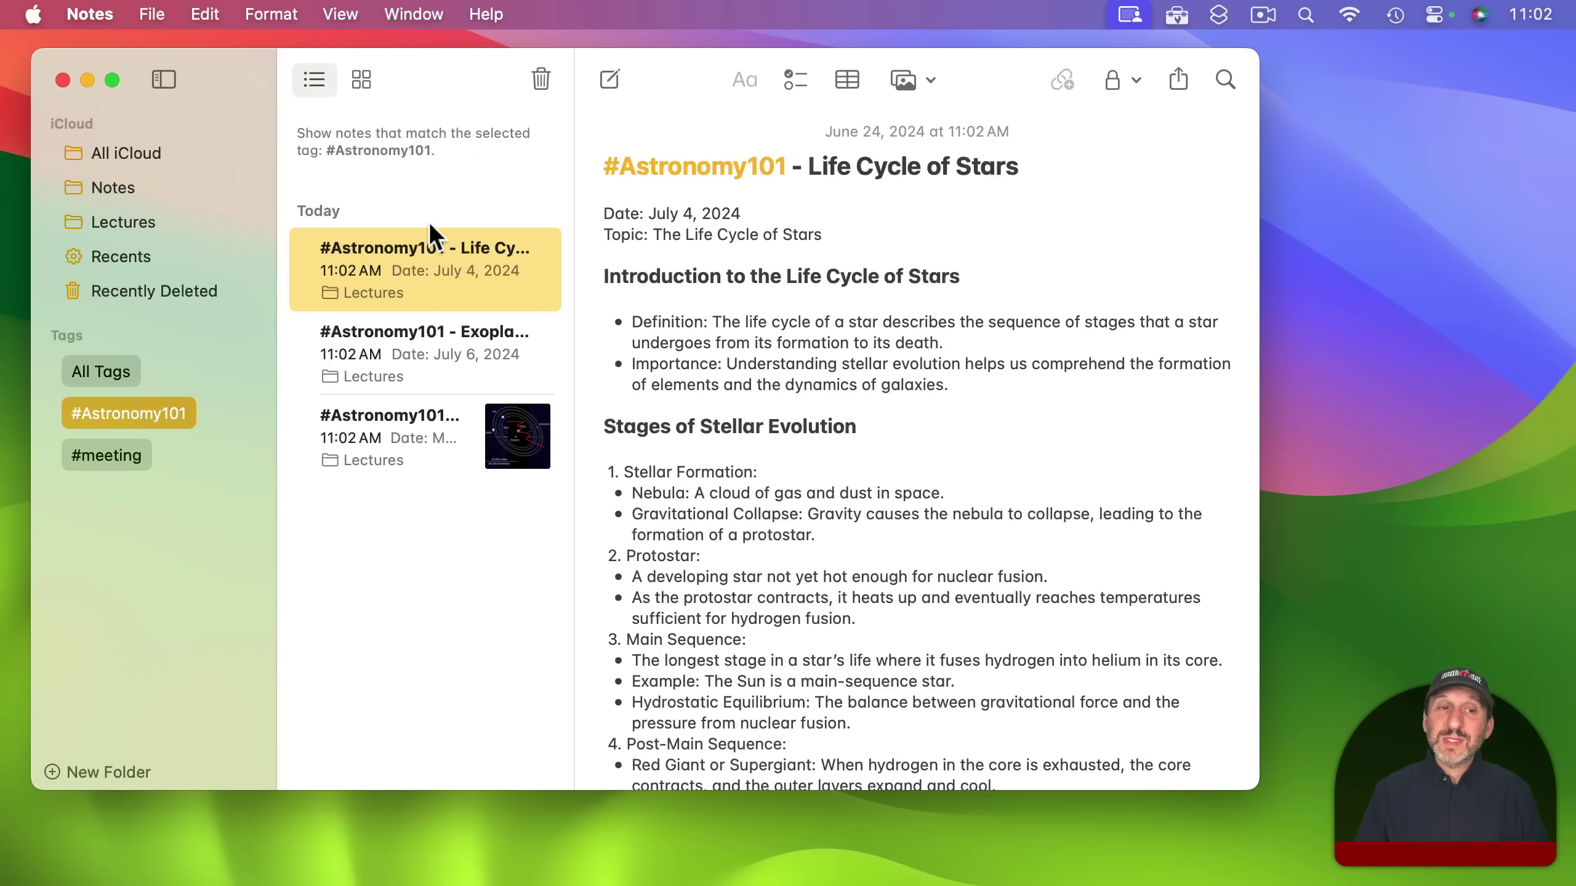
# View the contents of the Notes folder and return to the Lectures folder
pyautogui.moveTo(192, 224)
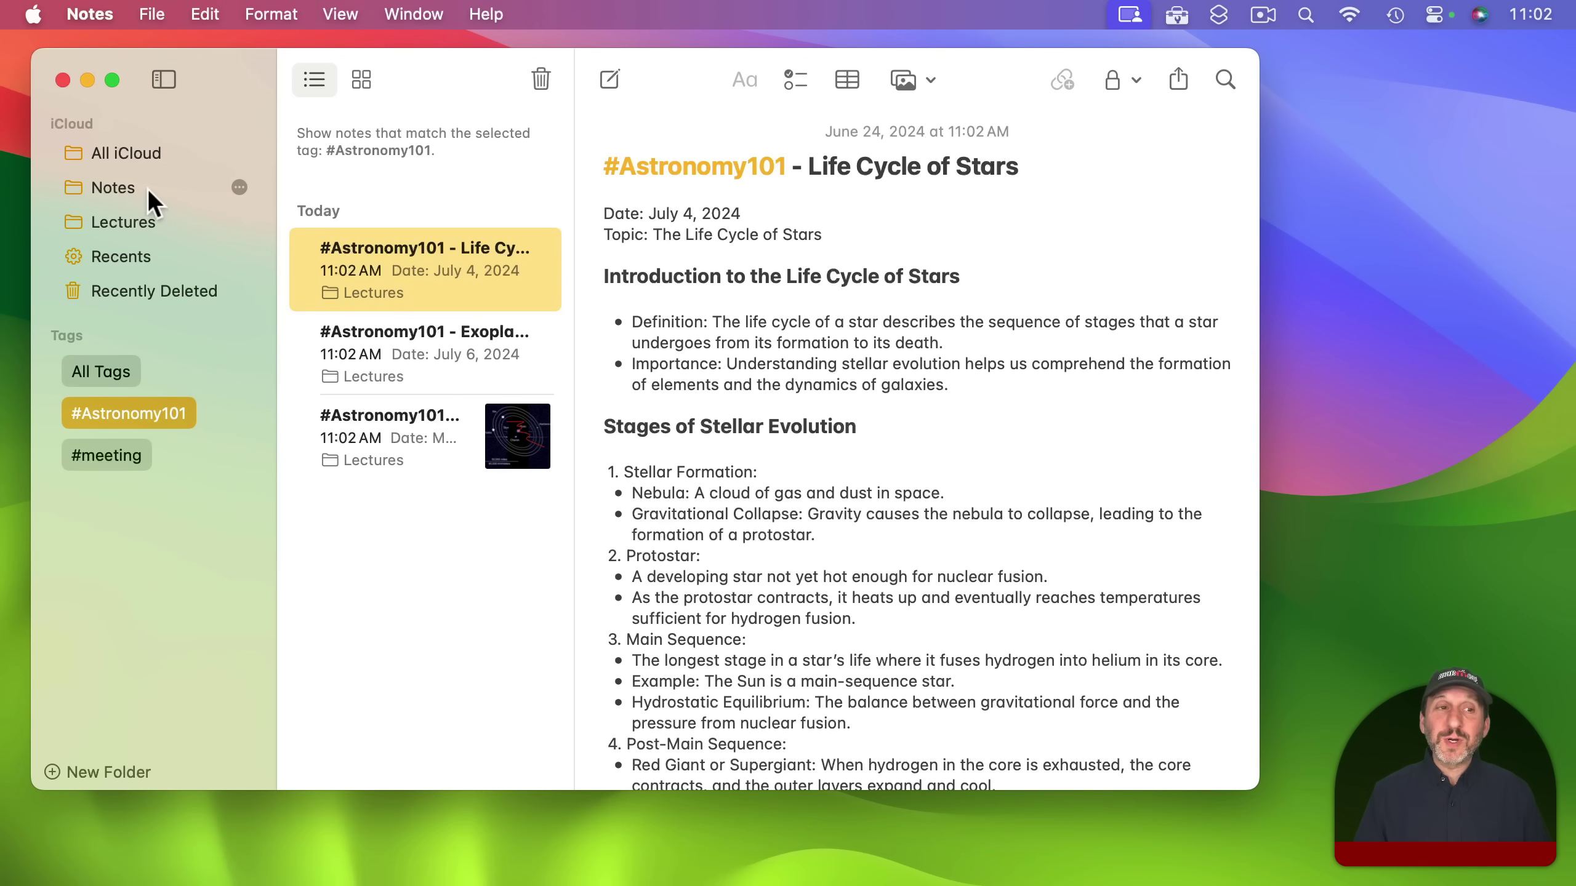
pyautogui.click(121, 180)
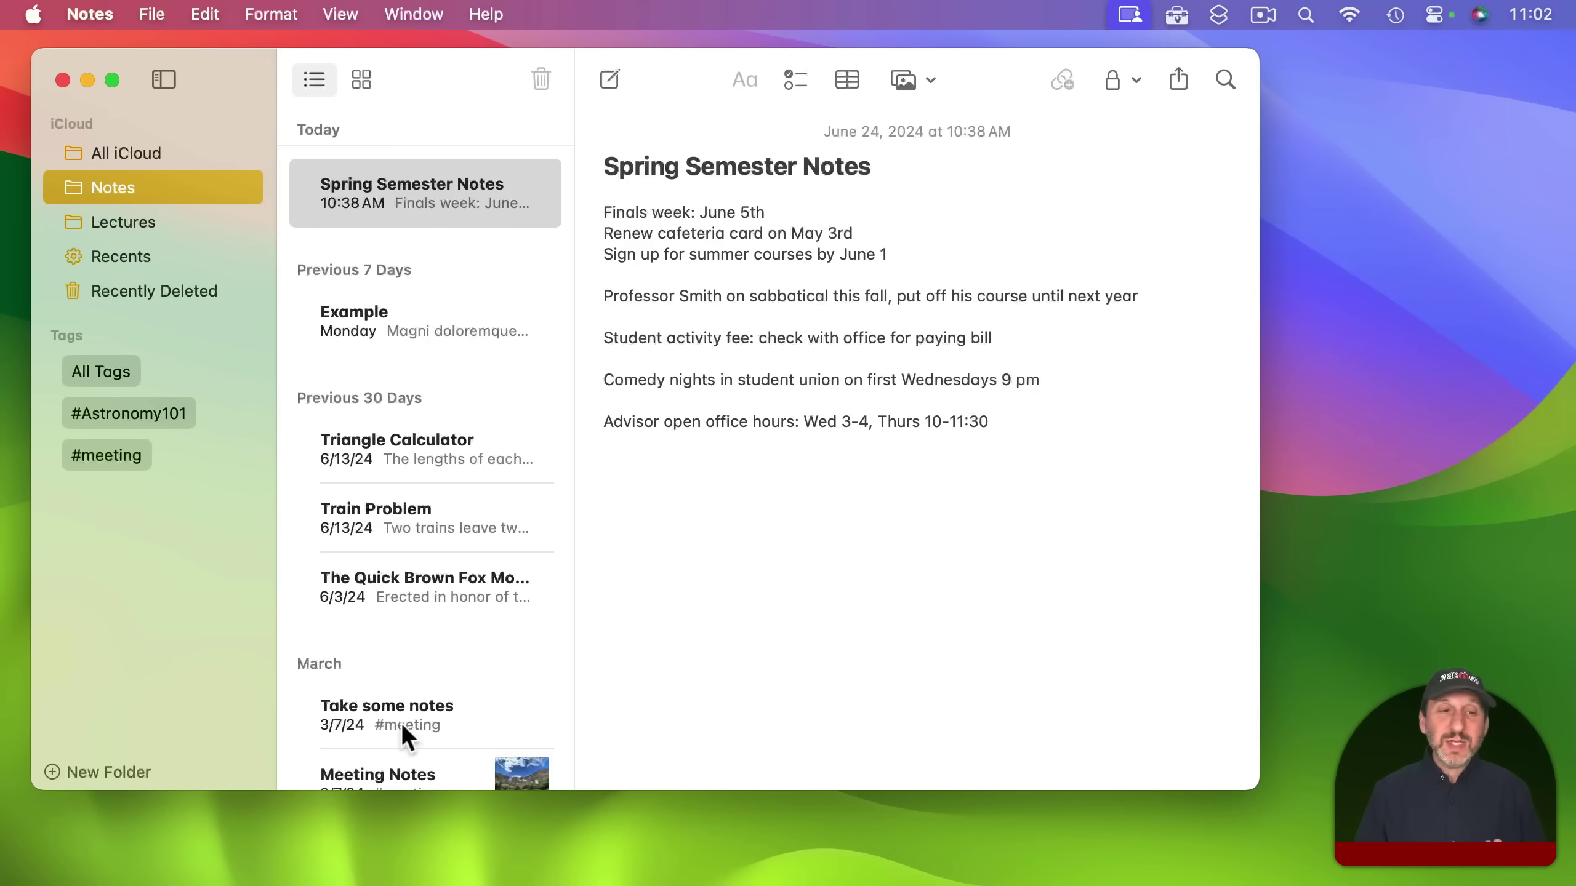
pyautogui.moveTo(125, 217)
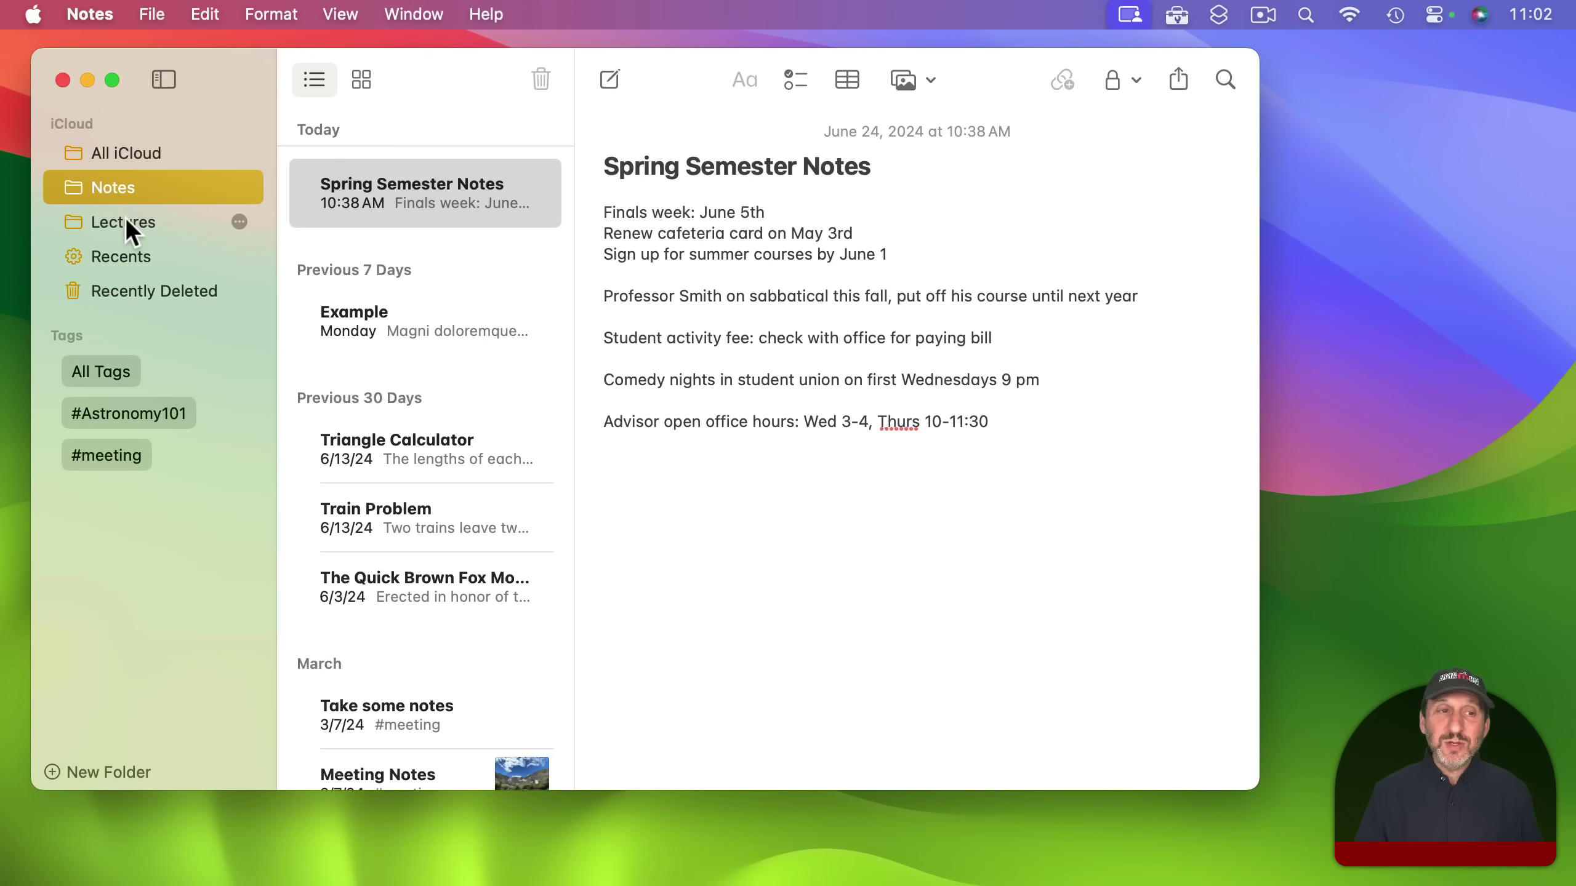
pyautogui.click(125, 216)
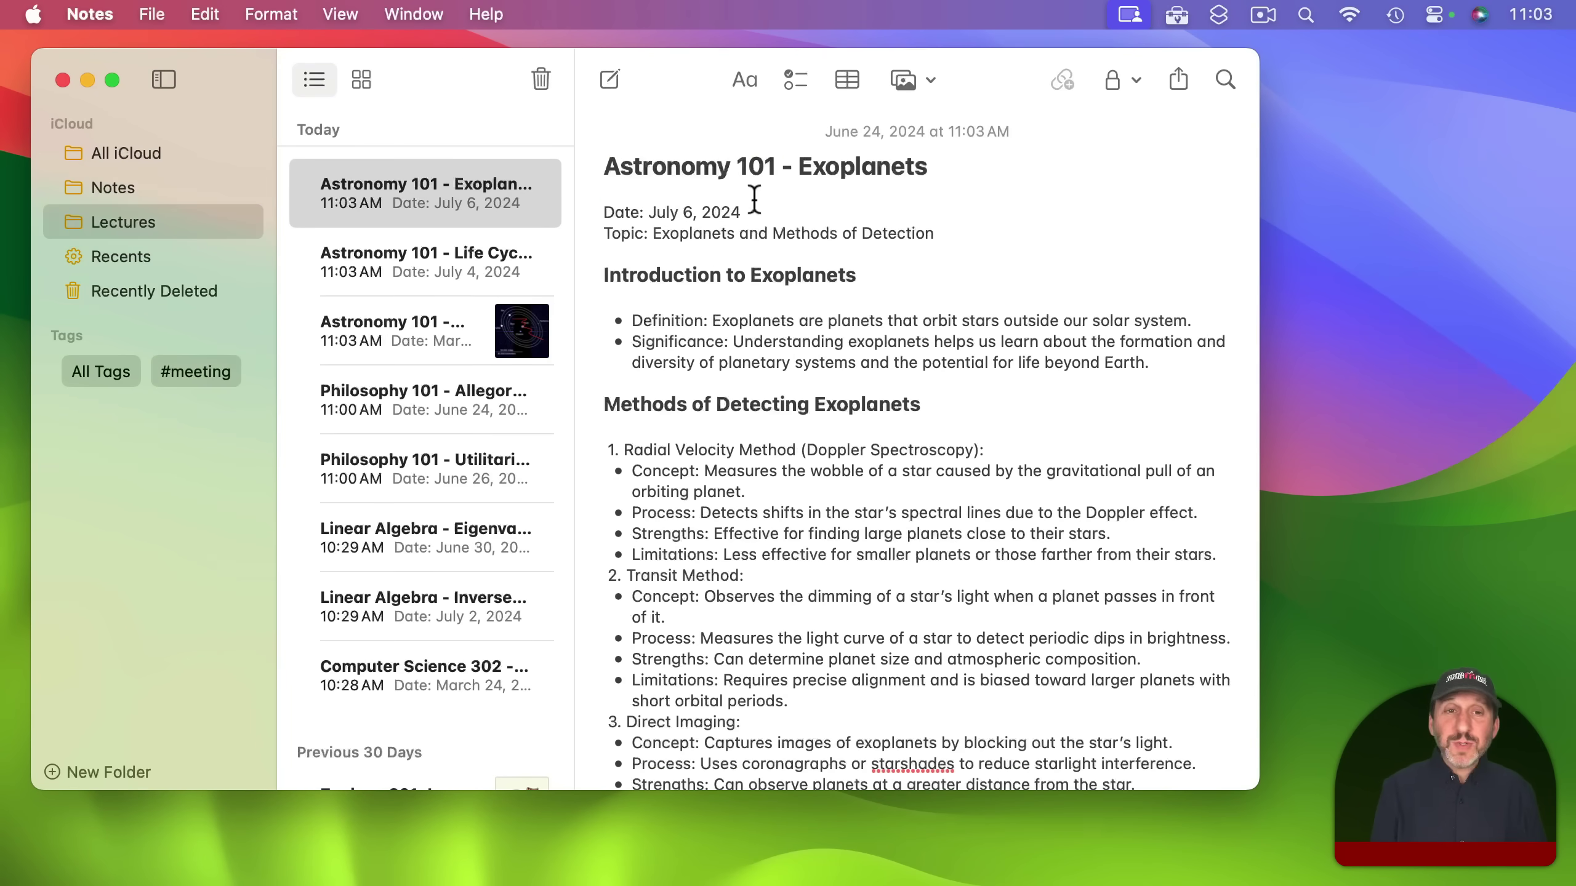
# Add the line "Tags: #lecture #spring2024 #astro101" above the date in the Exoplanets note
pyautogui.press('Return')
pyautogui.write('Ta')
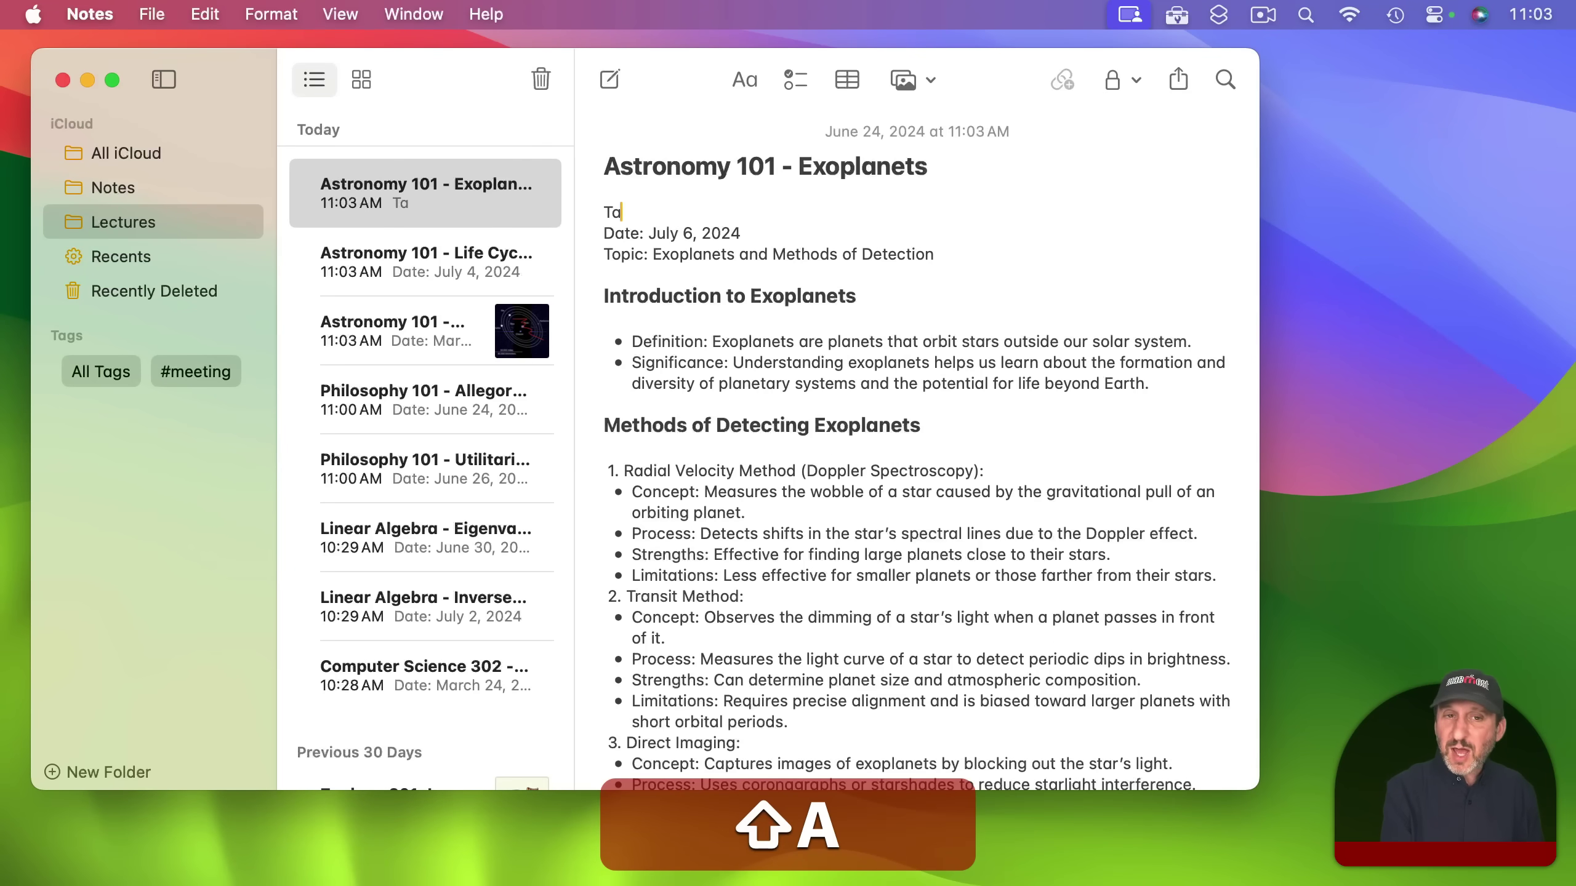
pyautogui.write('gs:')
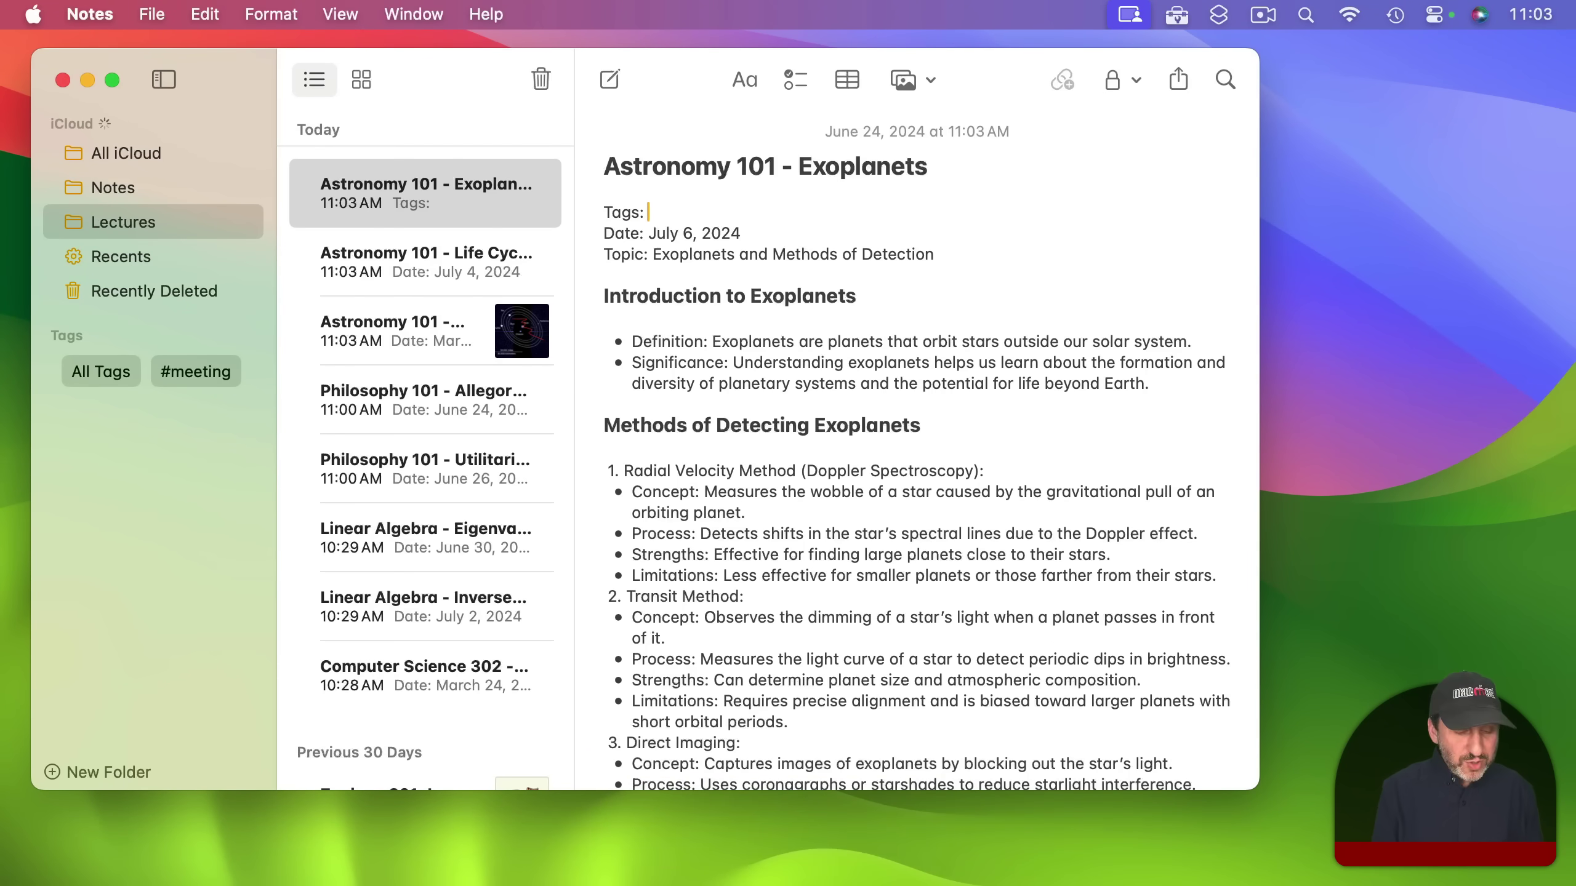
pyautogui.press('shift')
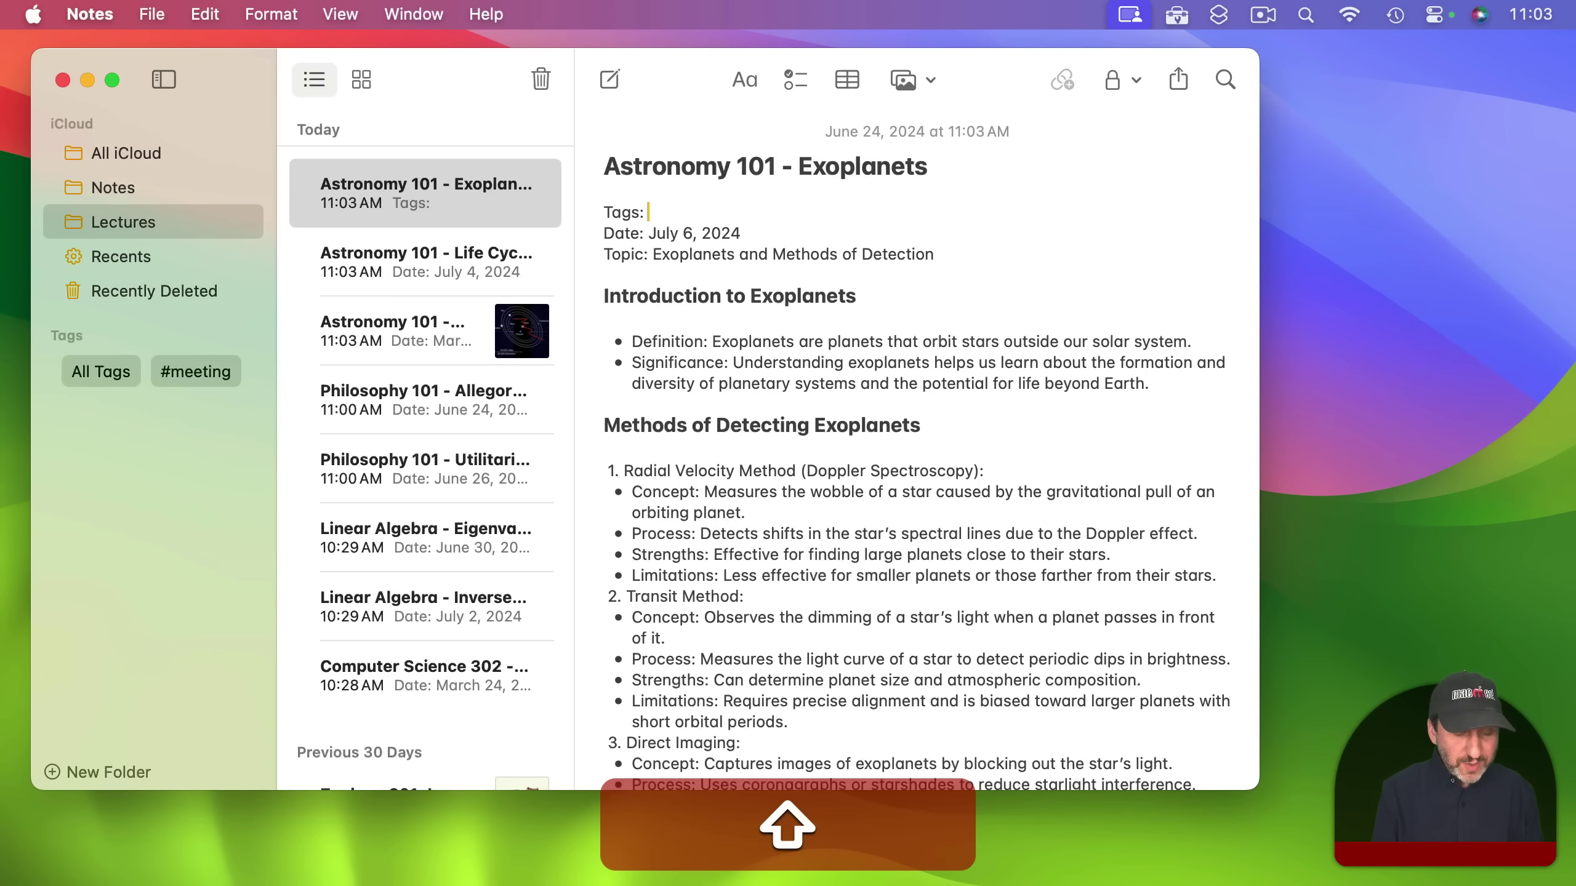
pyautogui.write('#le')
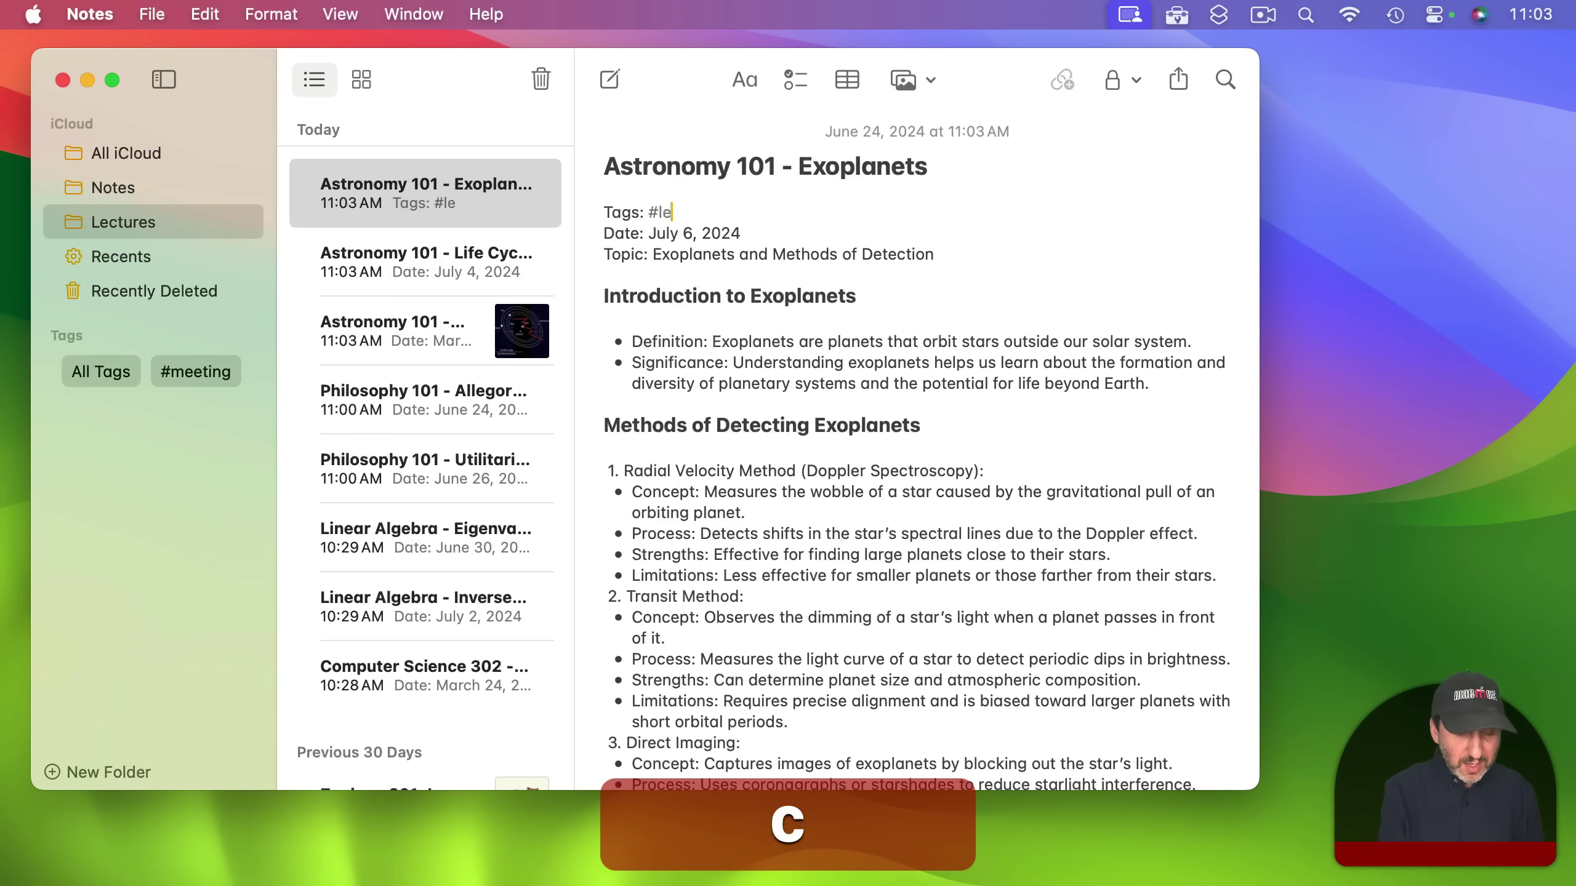
pyautogui.write('cture')
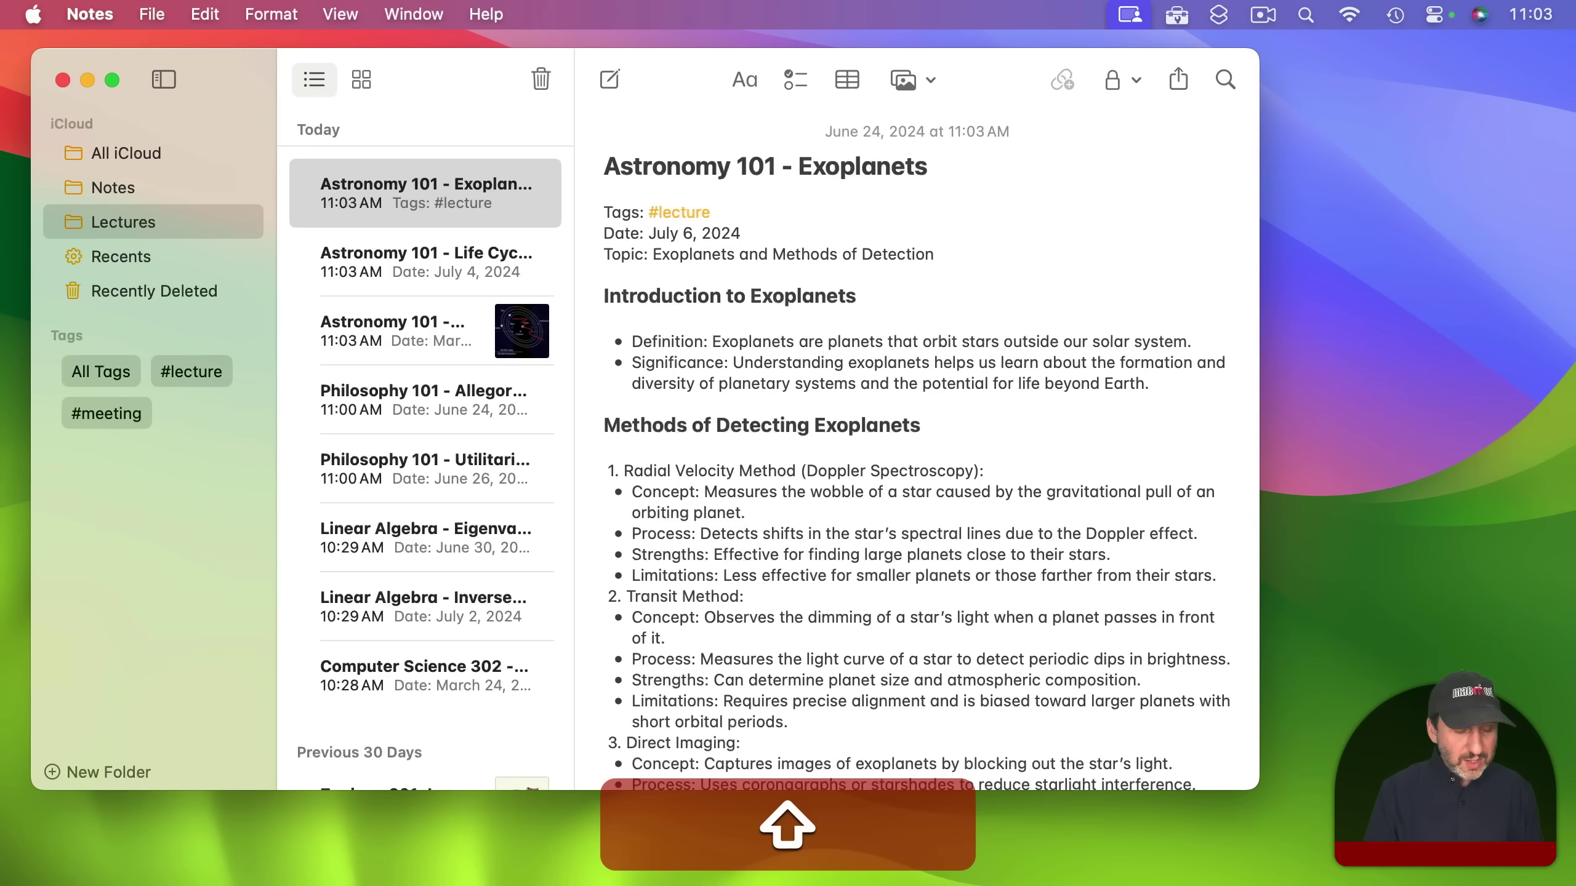
pyautogui.write(' #')
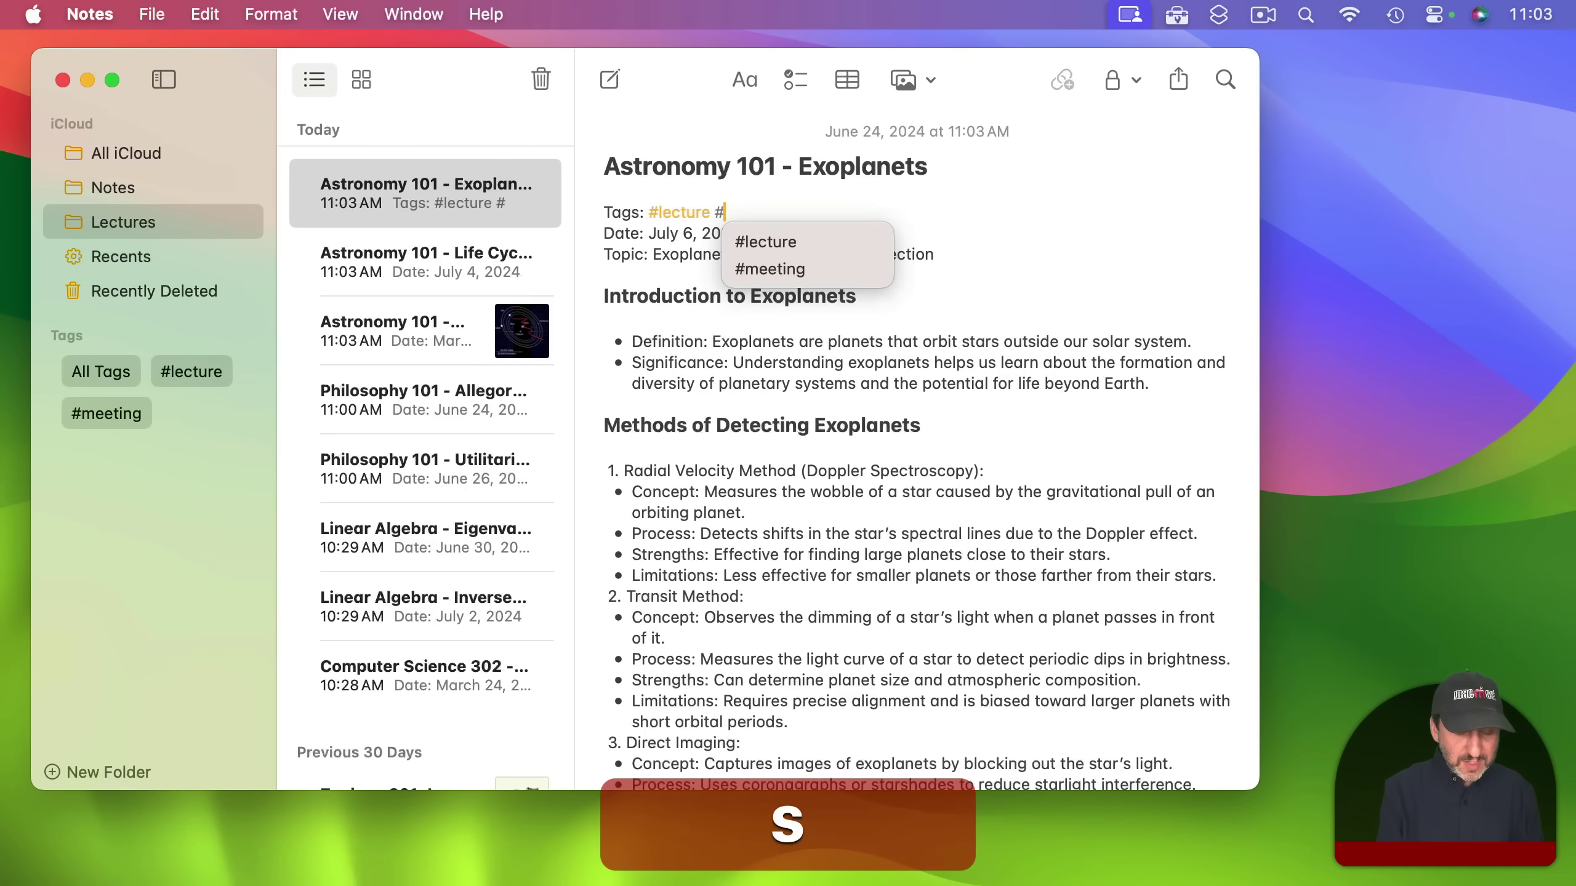
pyautogui.write('spring2024 ')
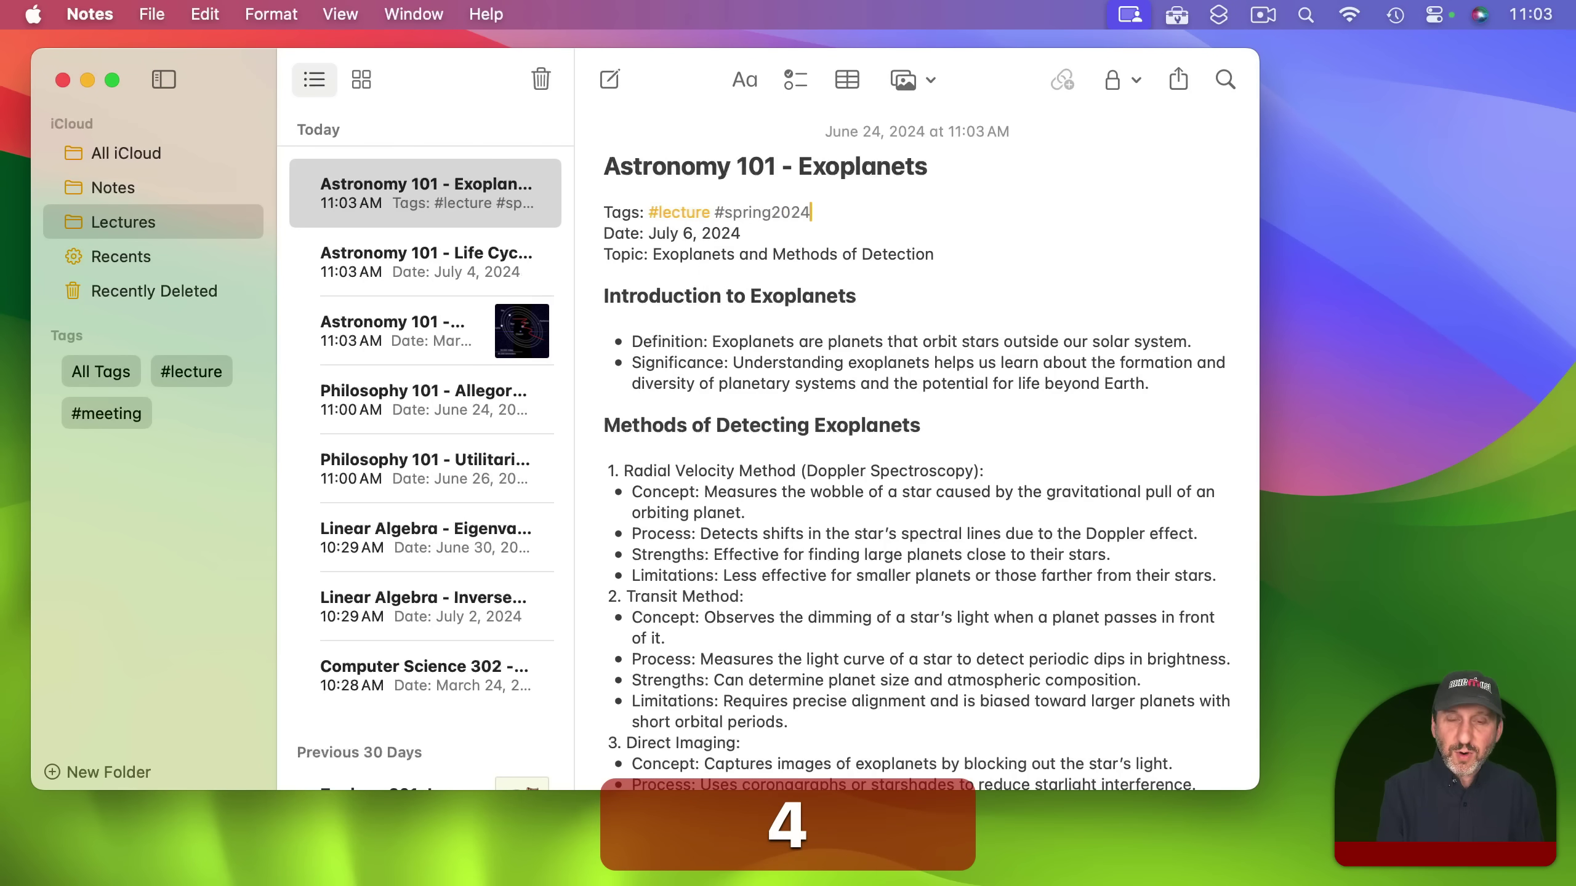
pyautogui.write('#')
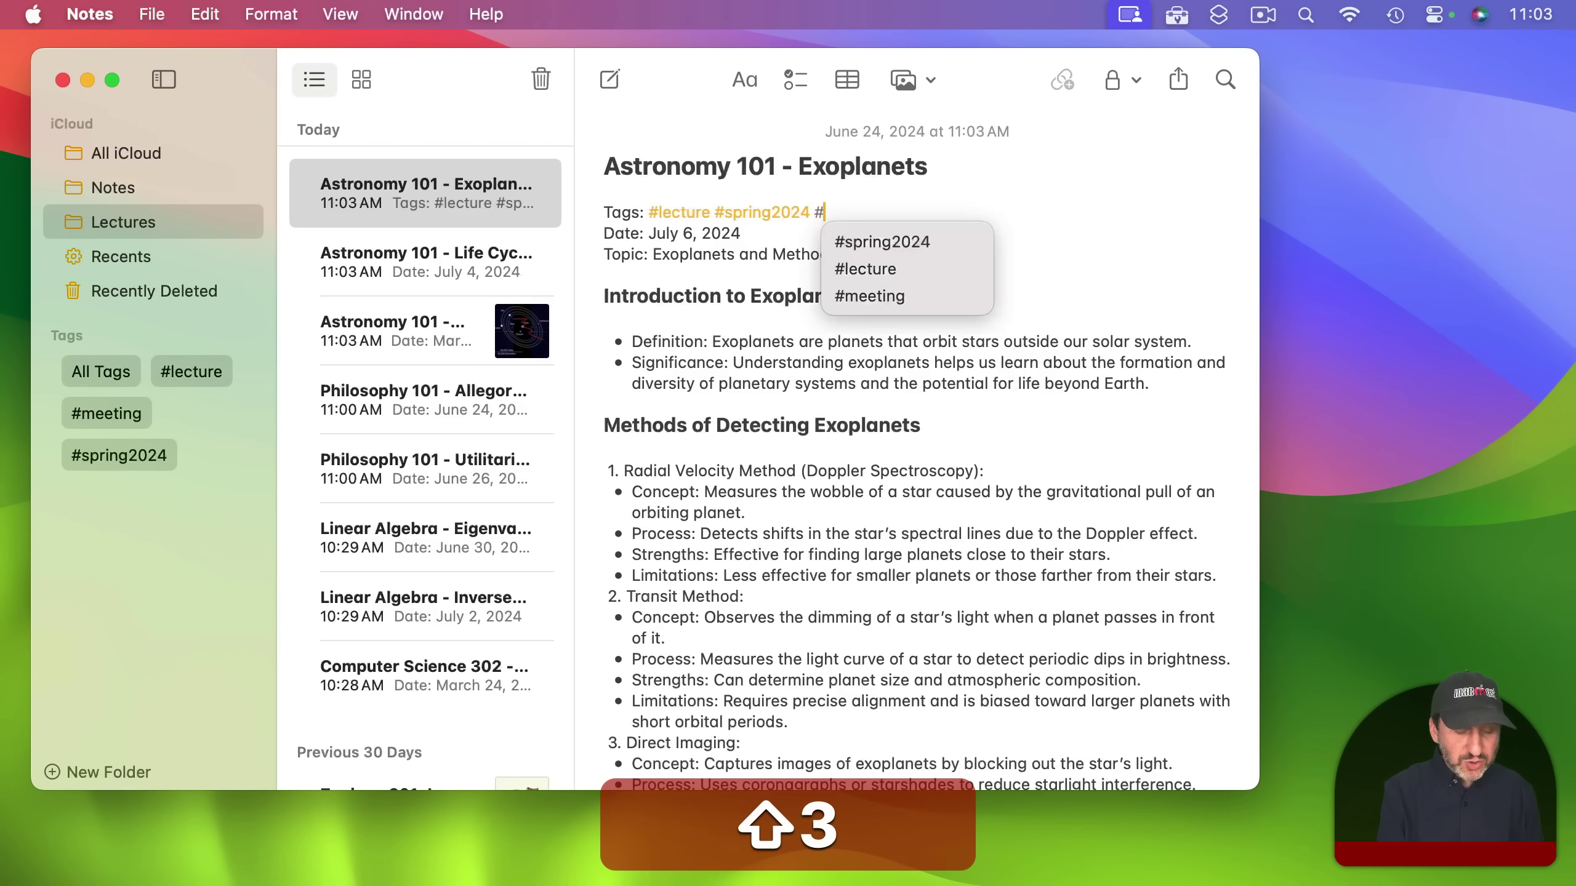
pyautogui.write('astro')
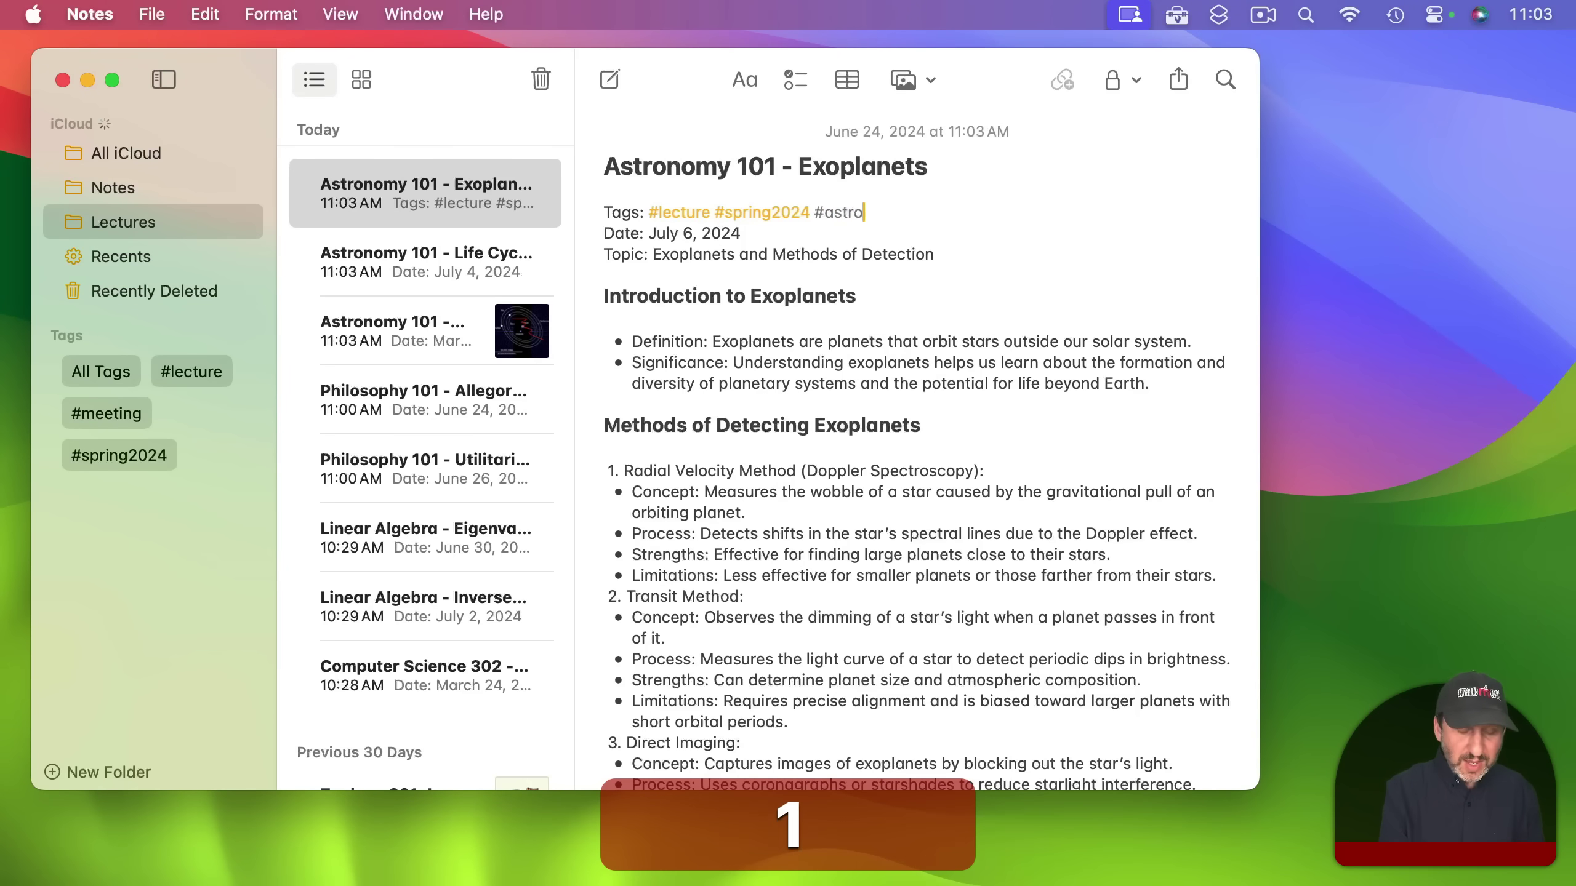
pyautogui.write('101')
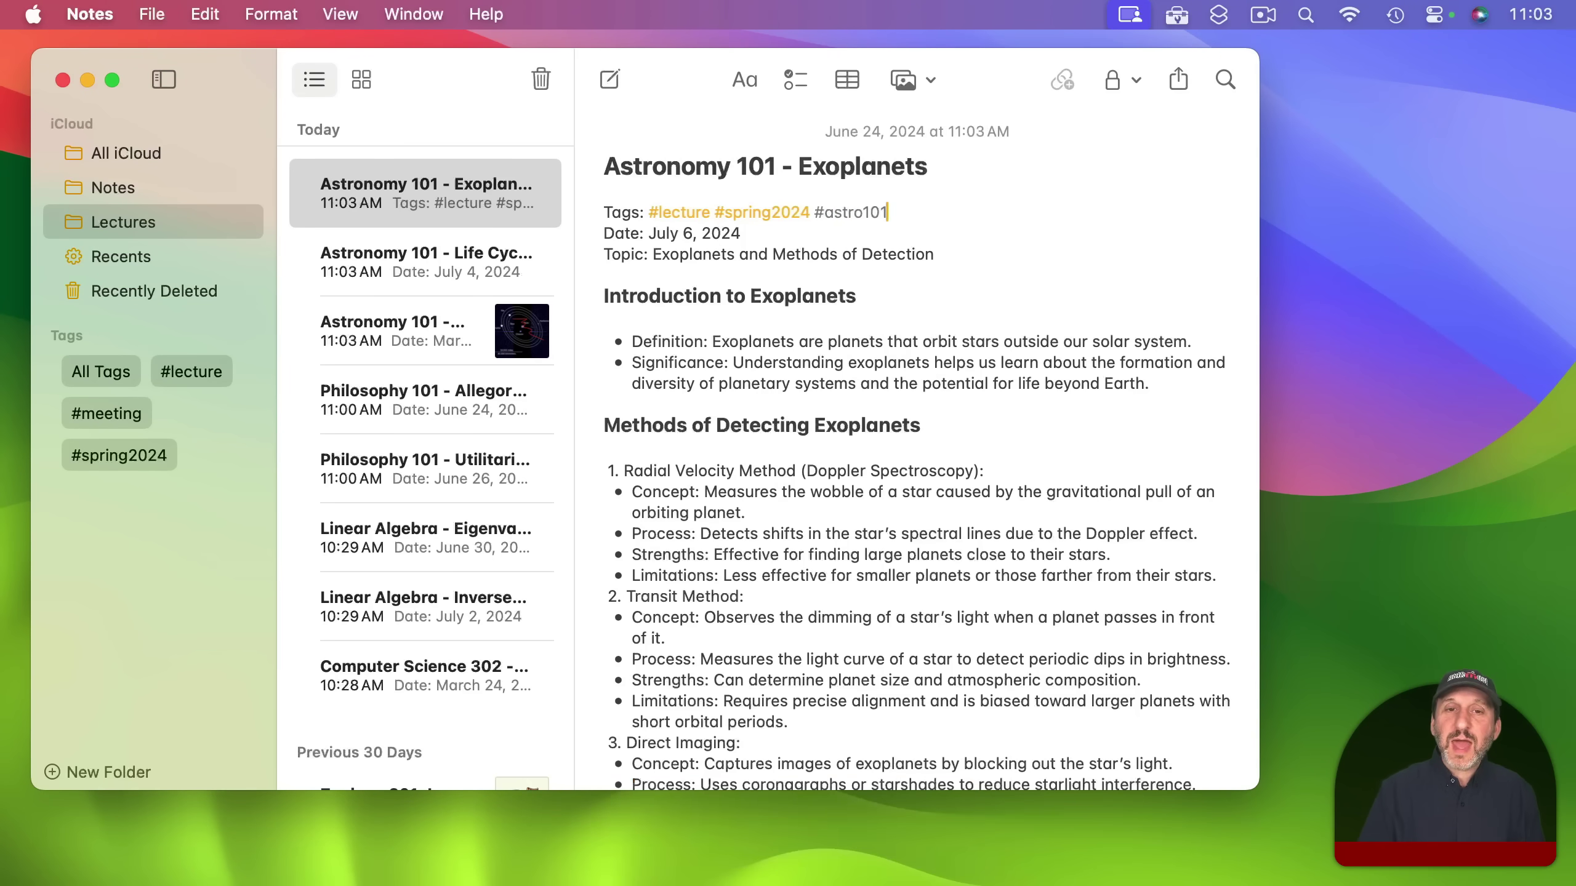
pyautogui.press('Return')
# Insert the tag line "Tags: #lecture #spring2024 #astro101" above the date in the Life Cycle of Stars note
pyautogui.click(427, 261)
pyautogui.click(606, 212)
pyautogui.write('Tags: #lecture #spring2024 #astro101')
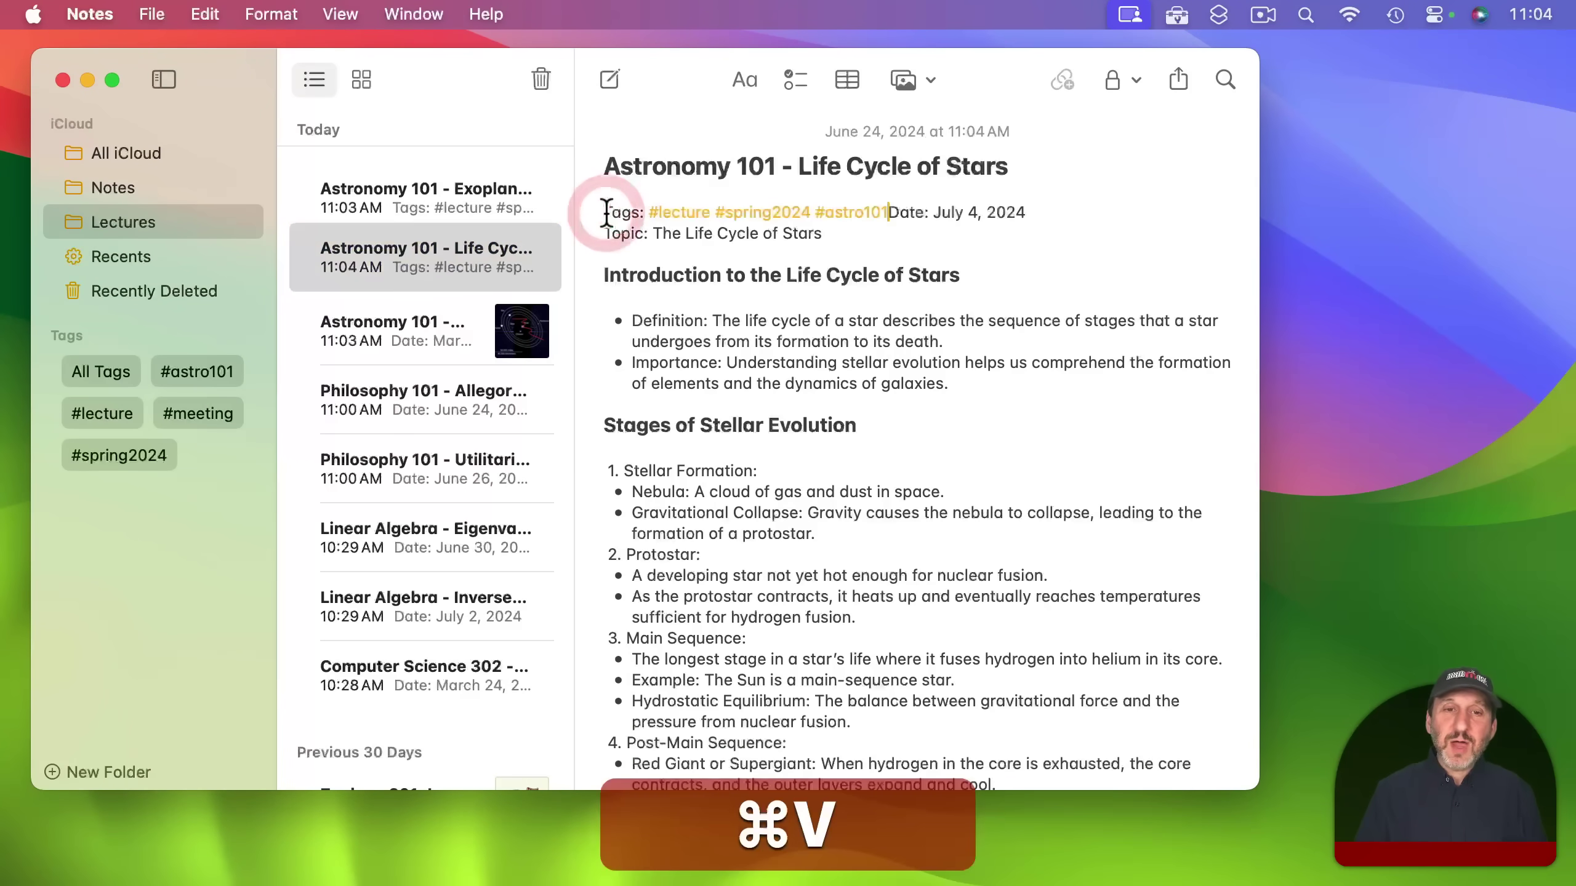
pyautogui.press('Return')
# Insert the tag line "Tags: #lecture #spring2024 #astro101" above the date in the Charon note
pyautogui.click(450, 317)
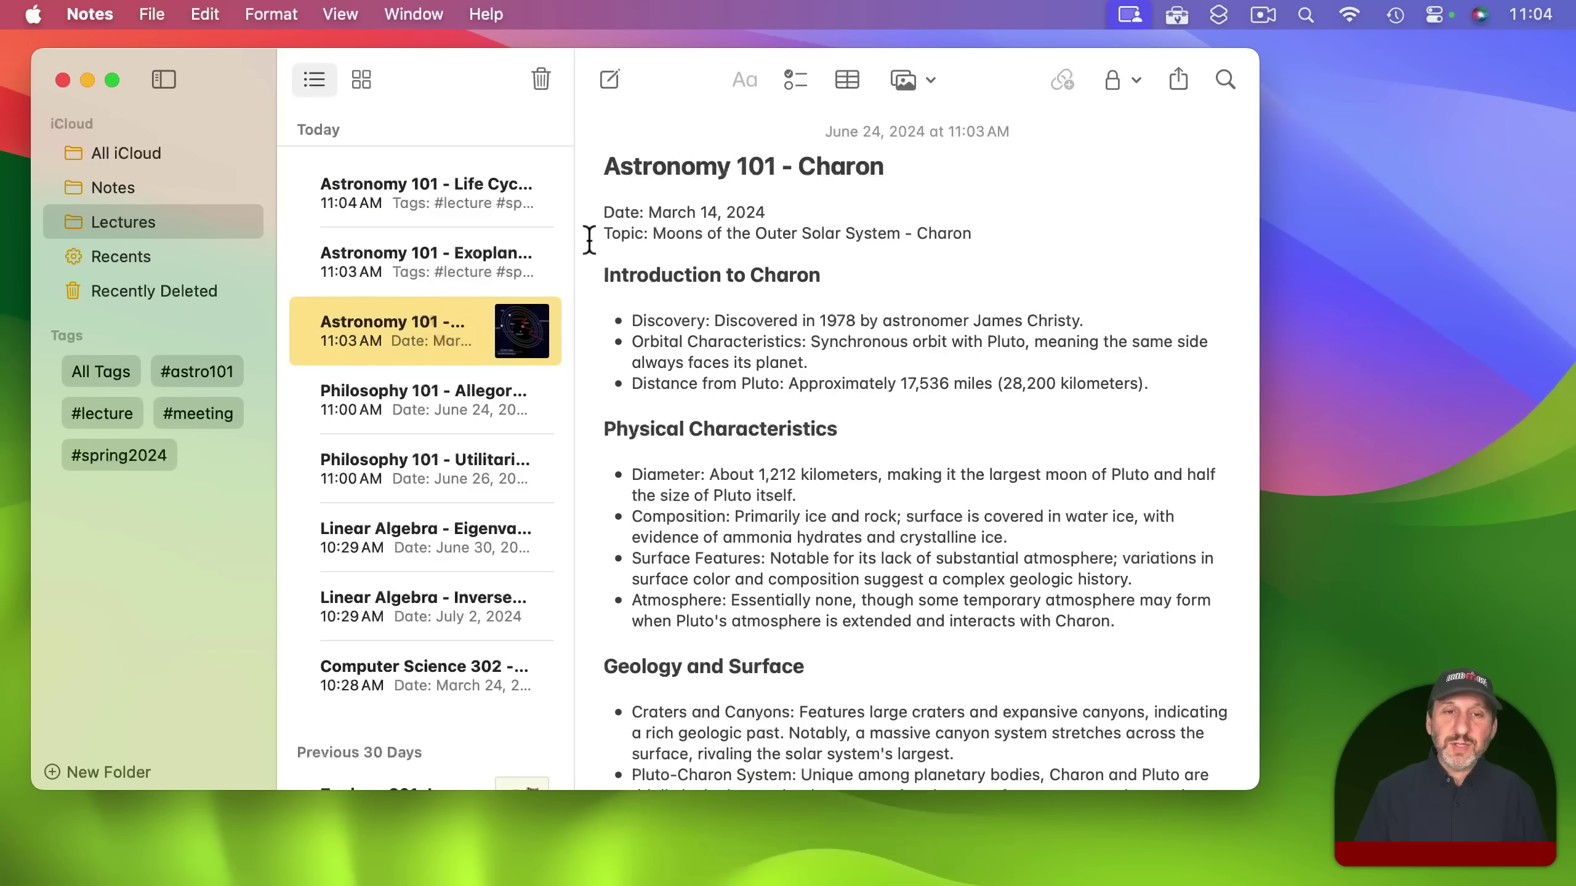
pyautogui.click(605, 212)
pyautogui.write('Tags: #lecture #spring2024 #astro101')
pyautogui.press('Return')
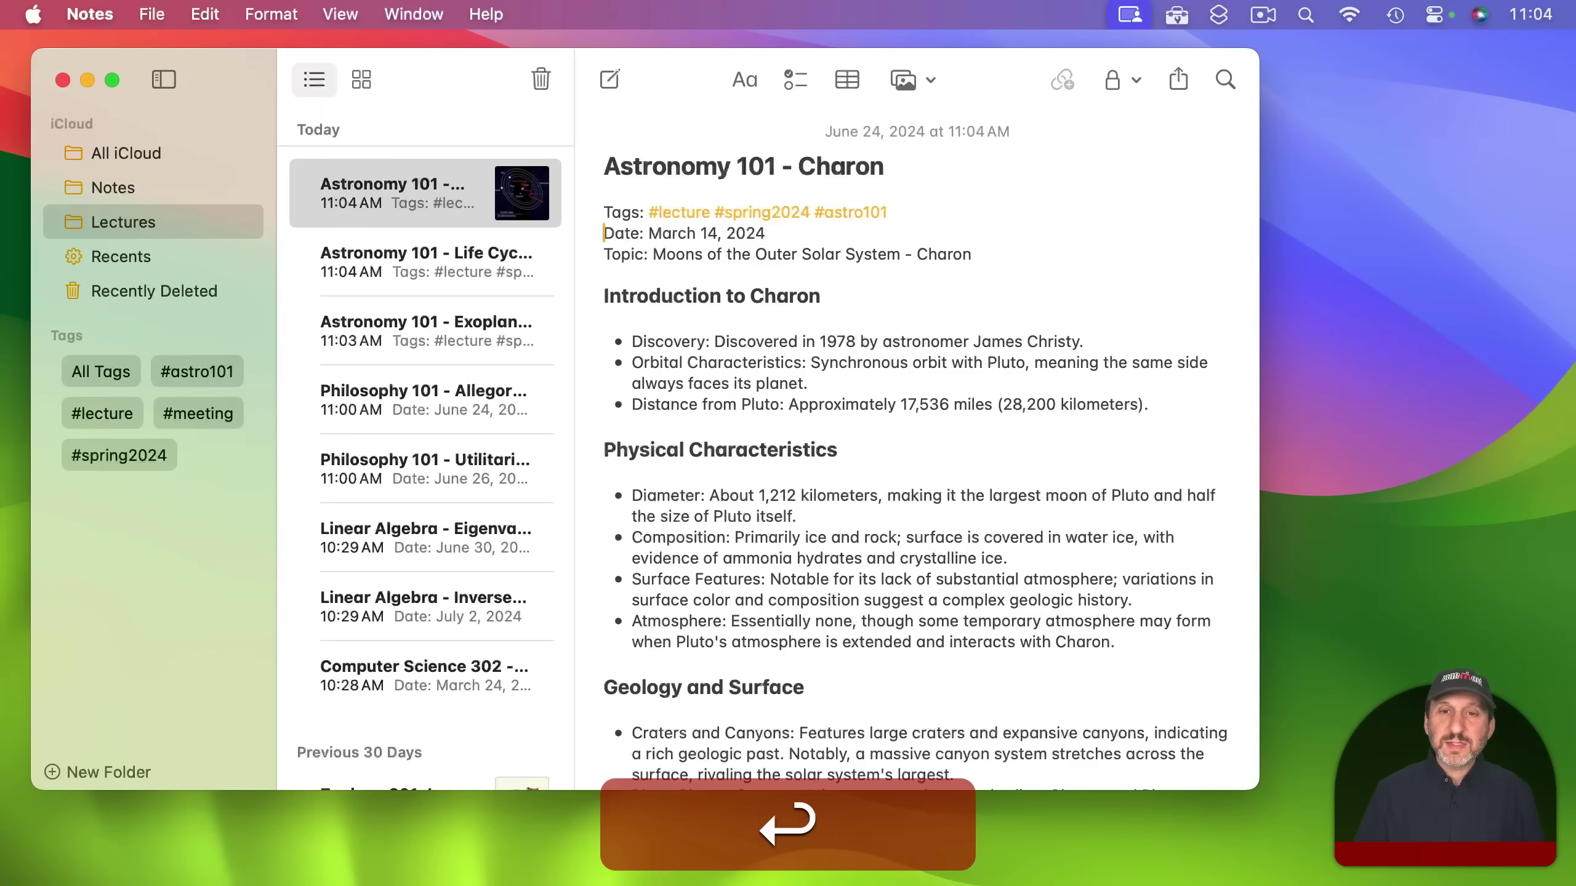
# Insert the tag line "Tags: #lecture #spring2024 #astro101" above the date in the Allegory of the Cave note
pyautogui.click(351, 395)
pyautogui.click(606, 213)
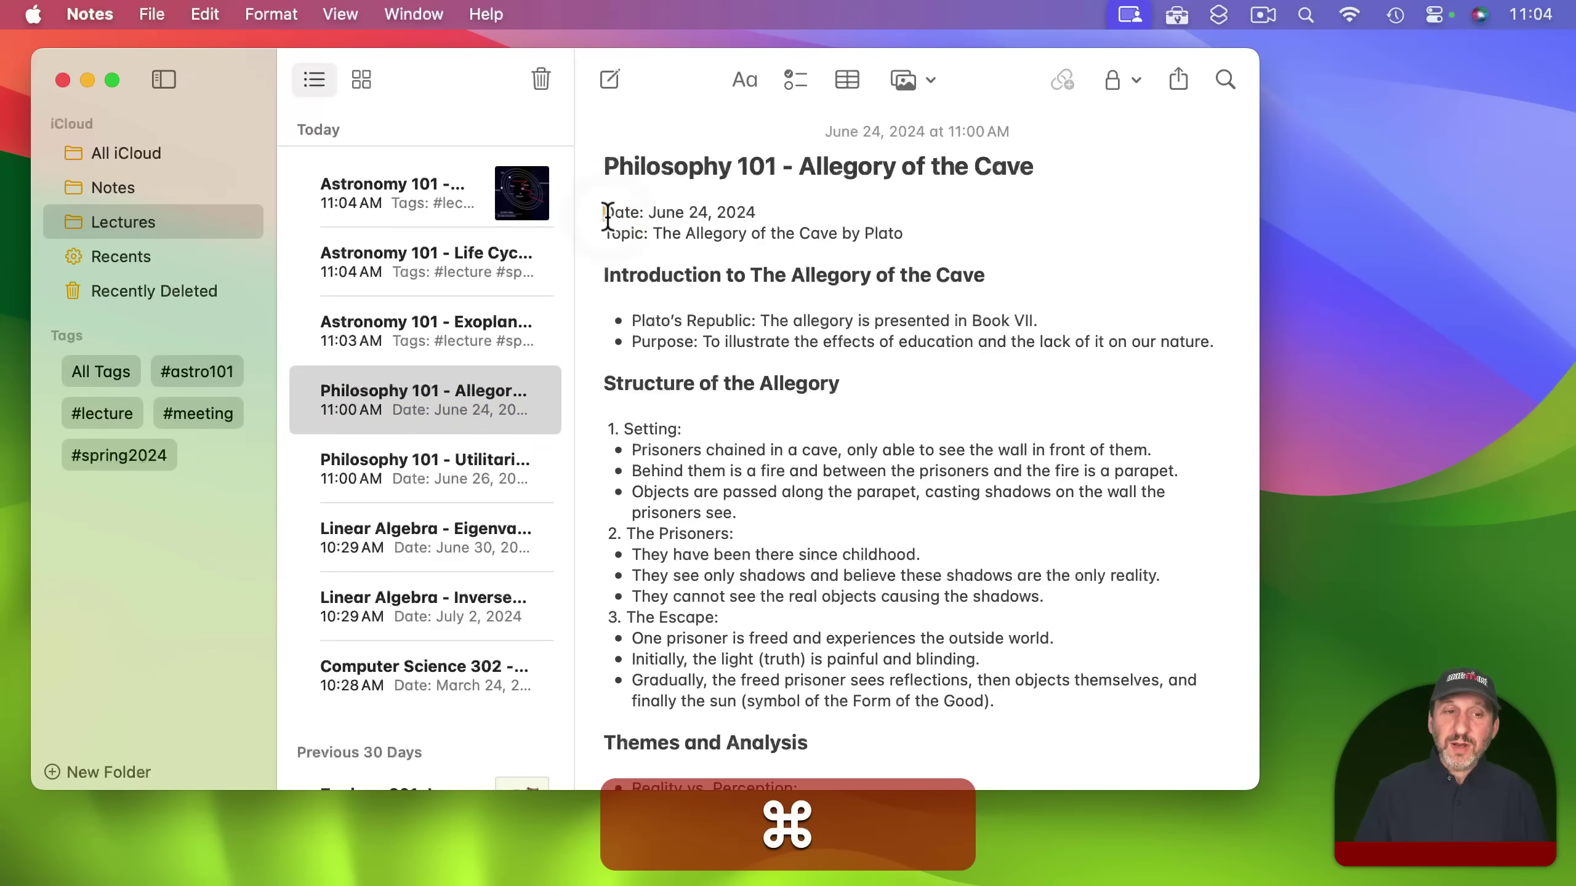
pyautogui.write('Tags: #lecture #spring2024 #astro101')
pyautogui.press('Return')
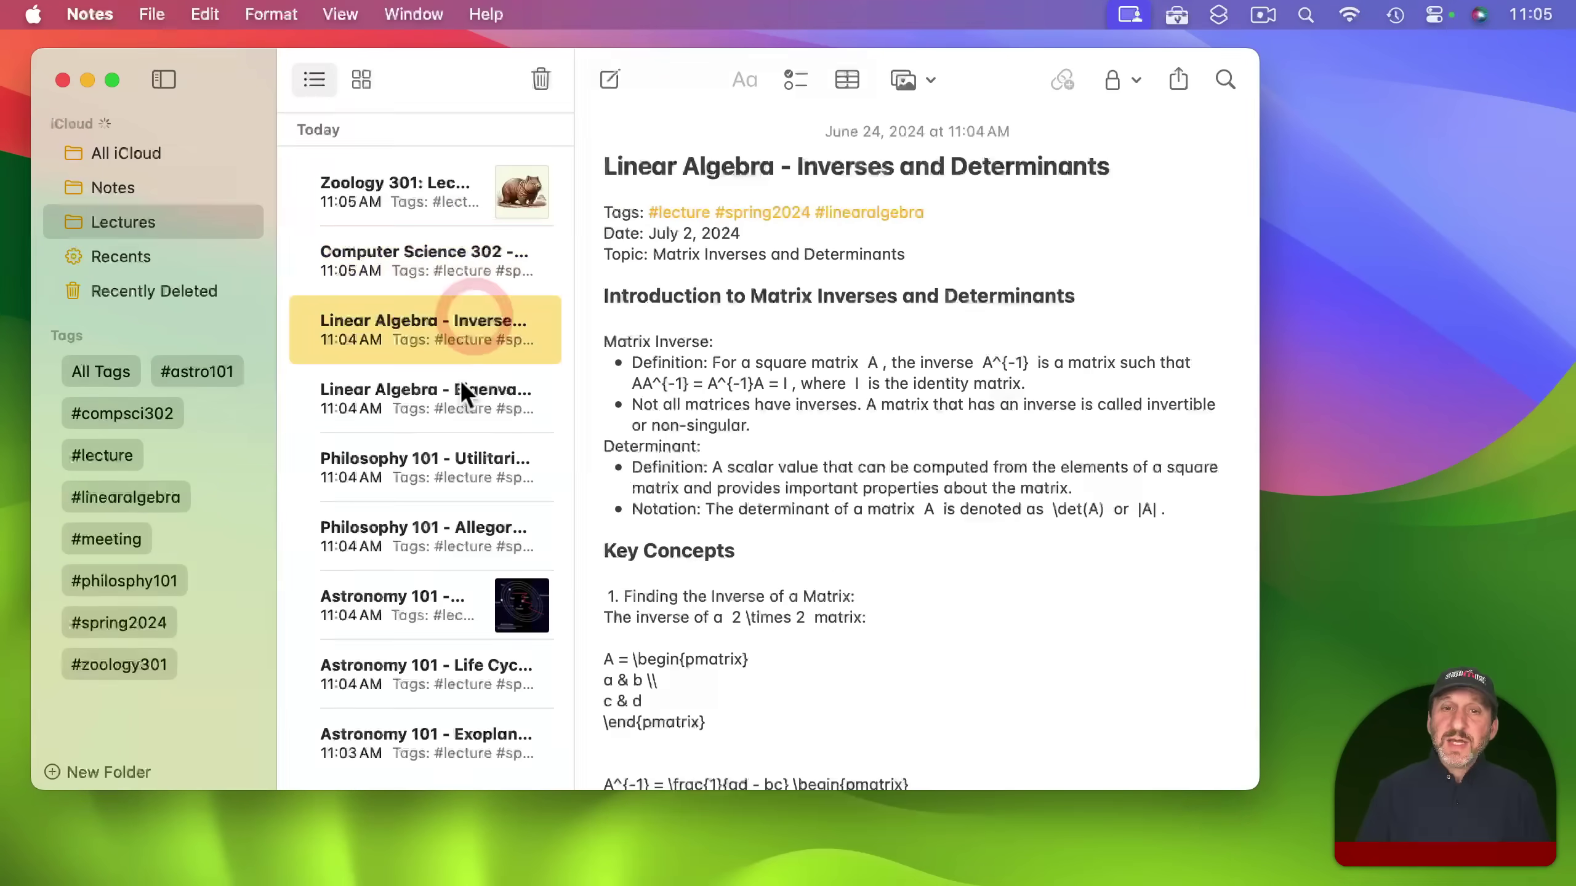
# Check the tag lines in the Linear Algebra, Zoology and Computer Science notes
pyautogui.click(463, 330)
pyautogui.click(460, 273)
pyautogui.click(436, 188)
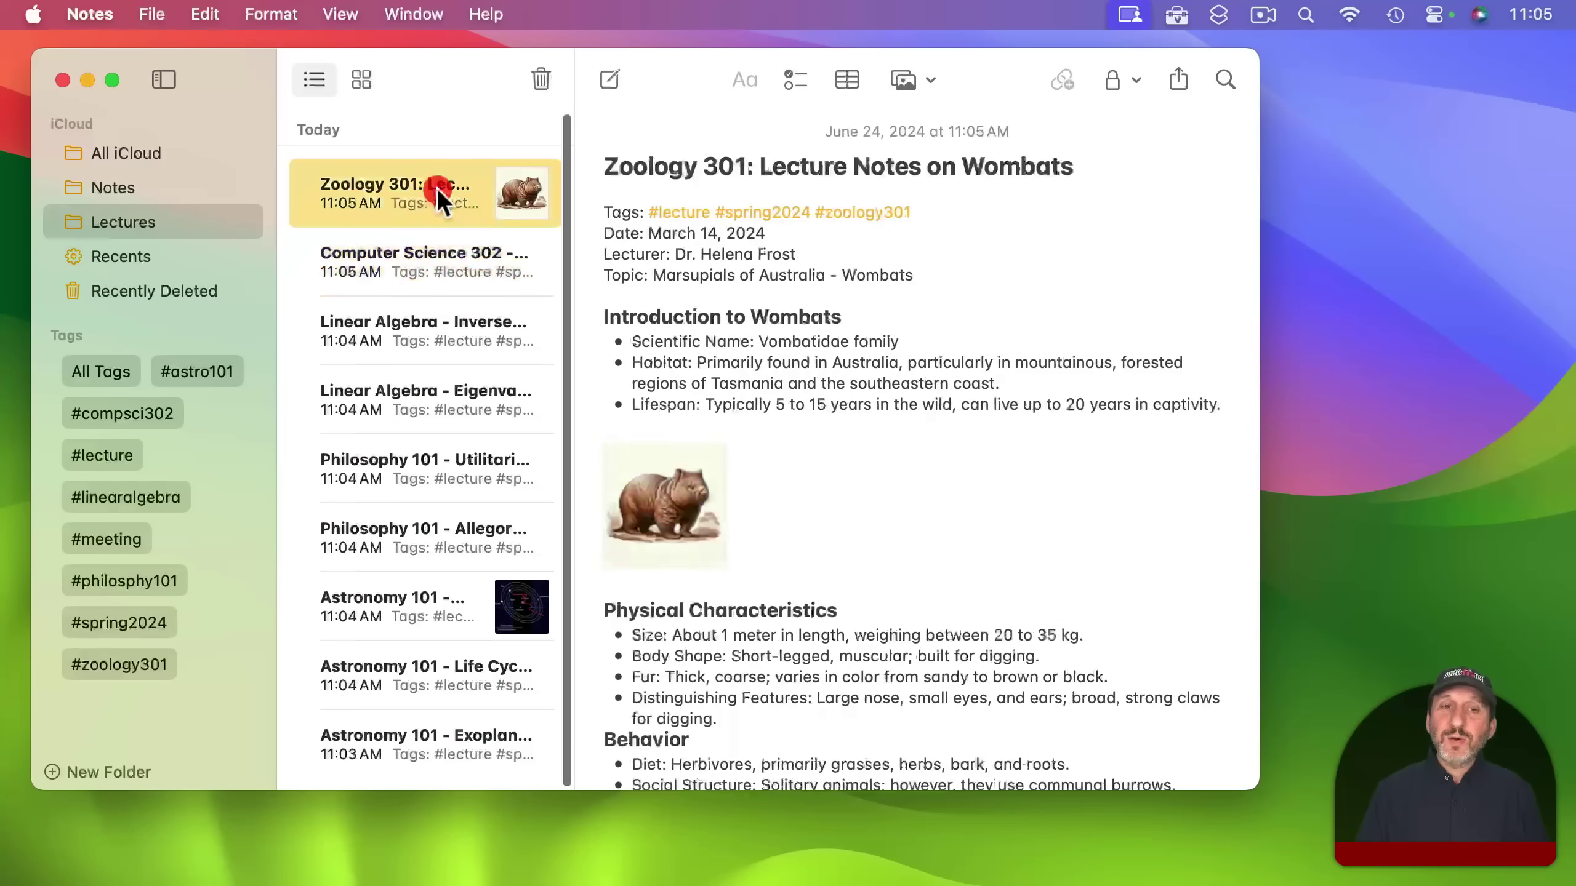
pyautogui.click(426, 235)
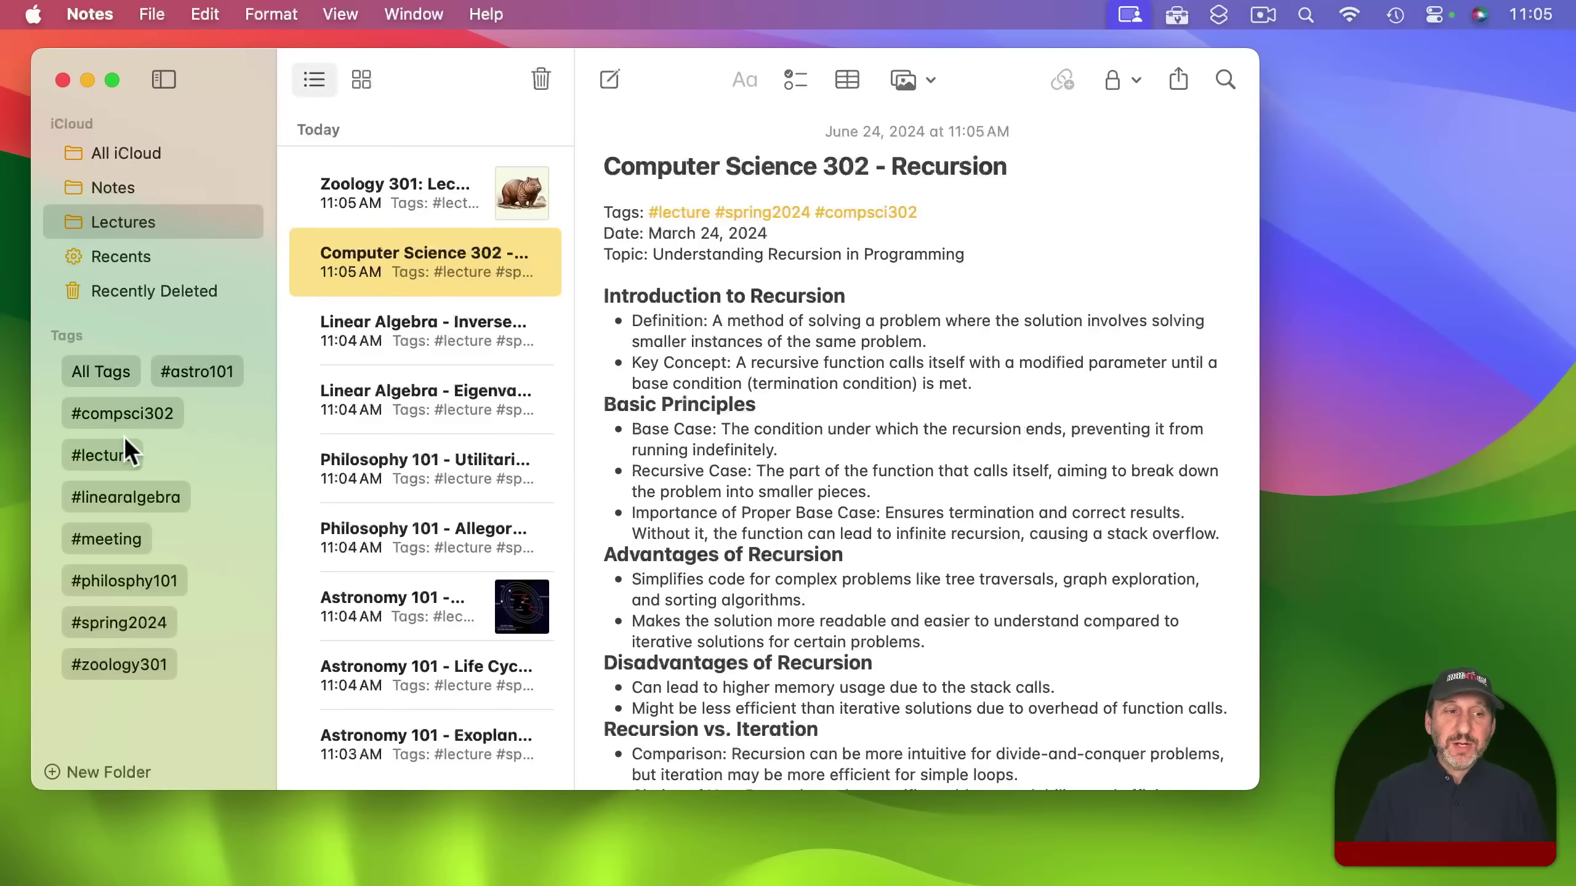
# List the notes tagged #lecture, combine the filter with #spring2024, and reduce it to #spring2024 alone
pyautogui.click(94, 459)
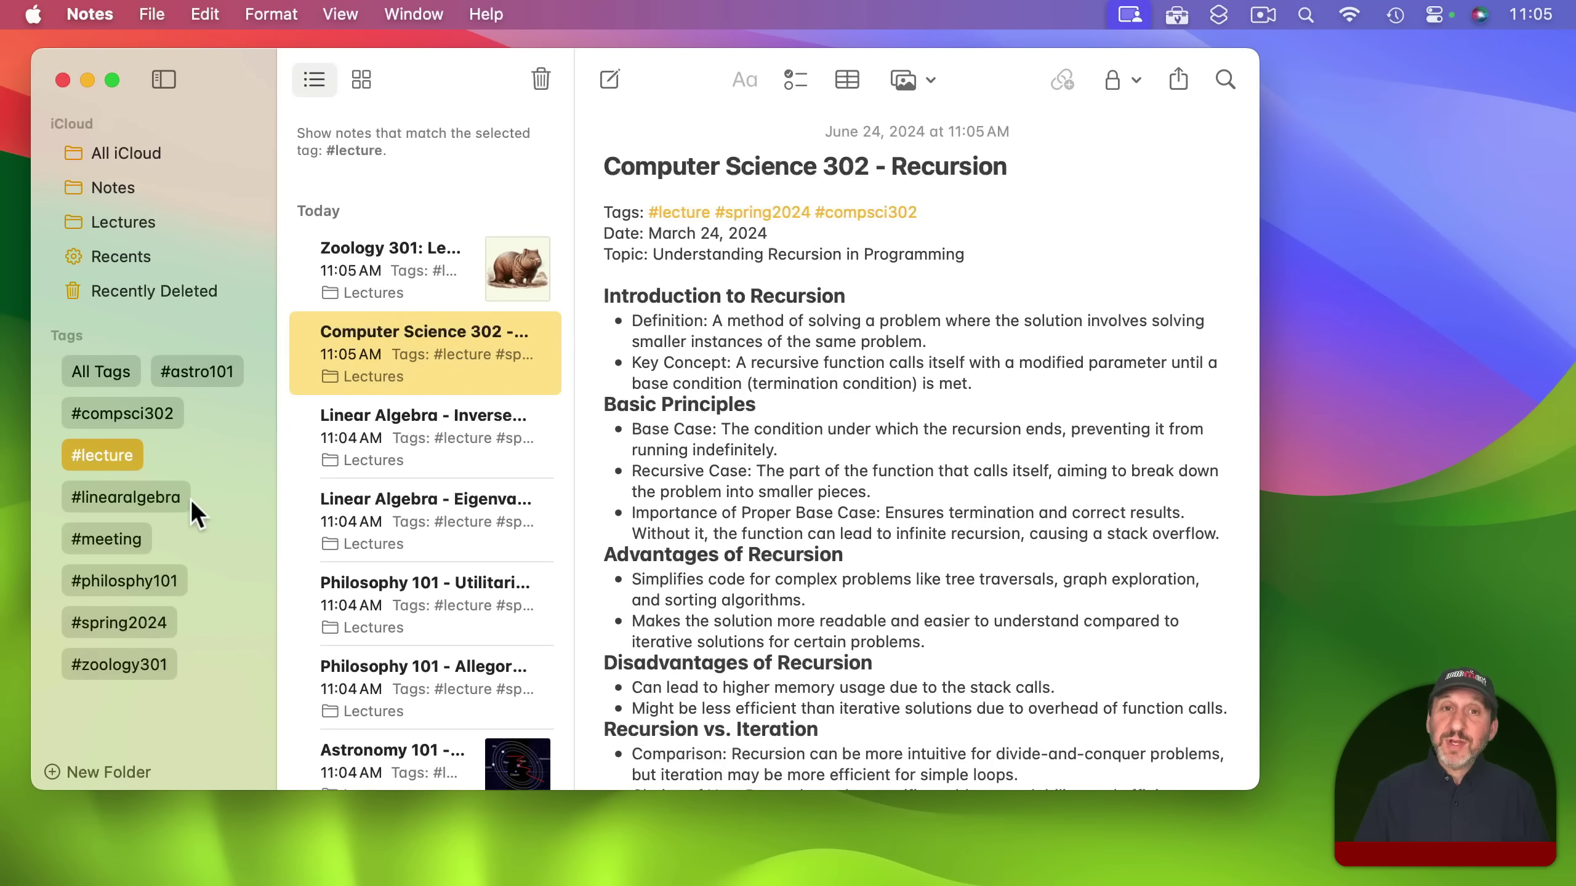
pyautogui.click(141, 632)
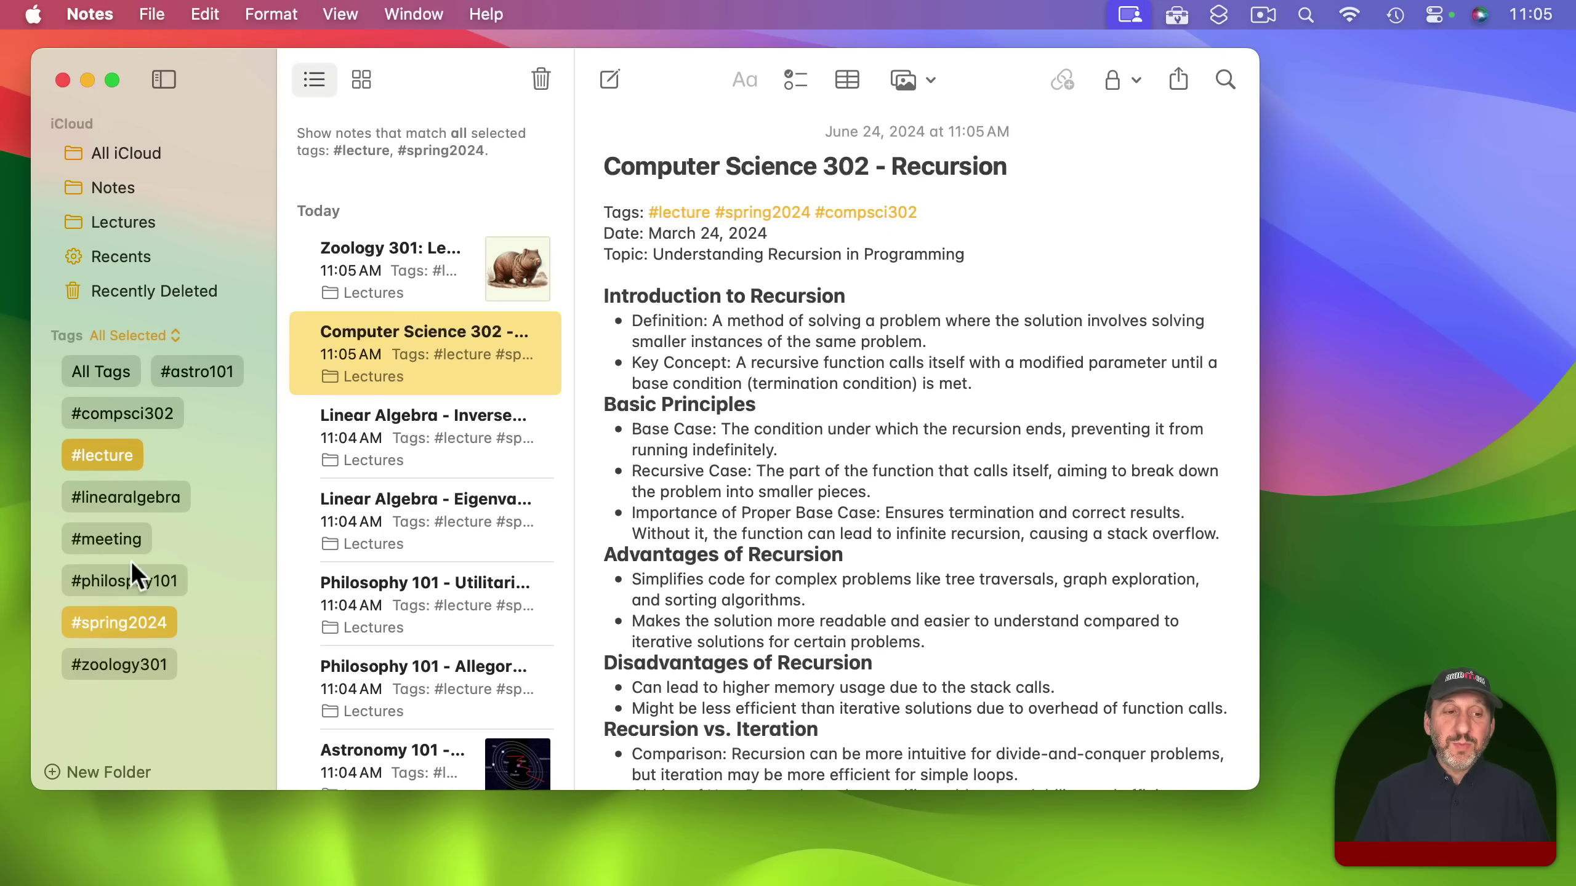
pyautogui.click(105, 455)
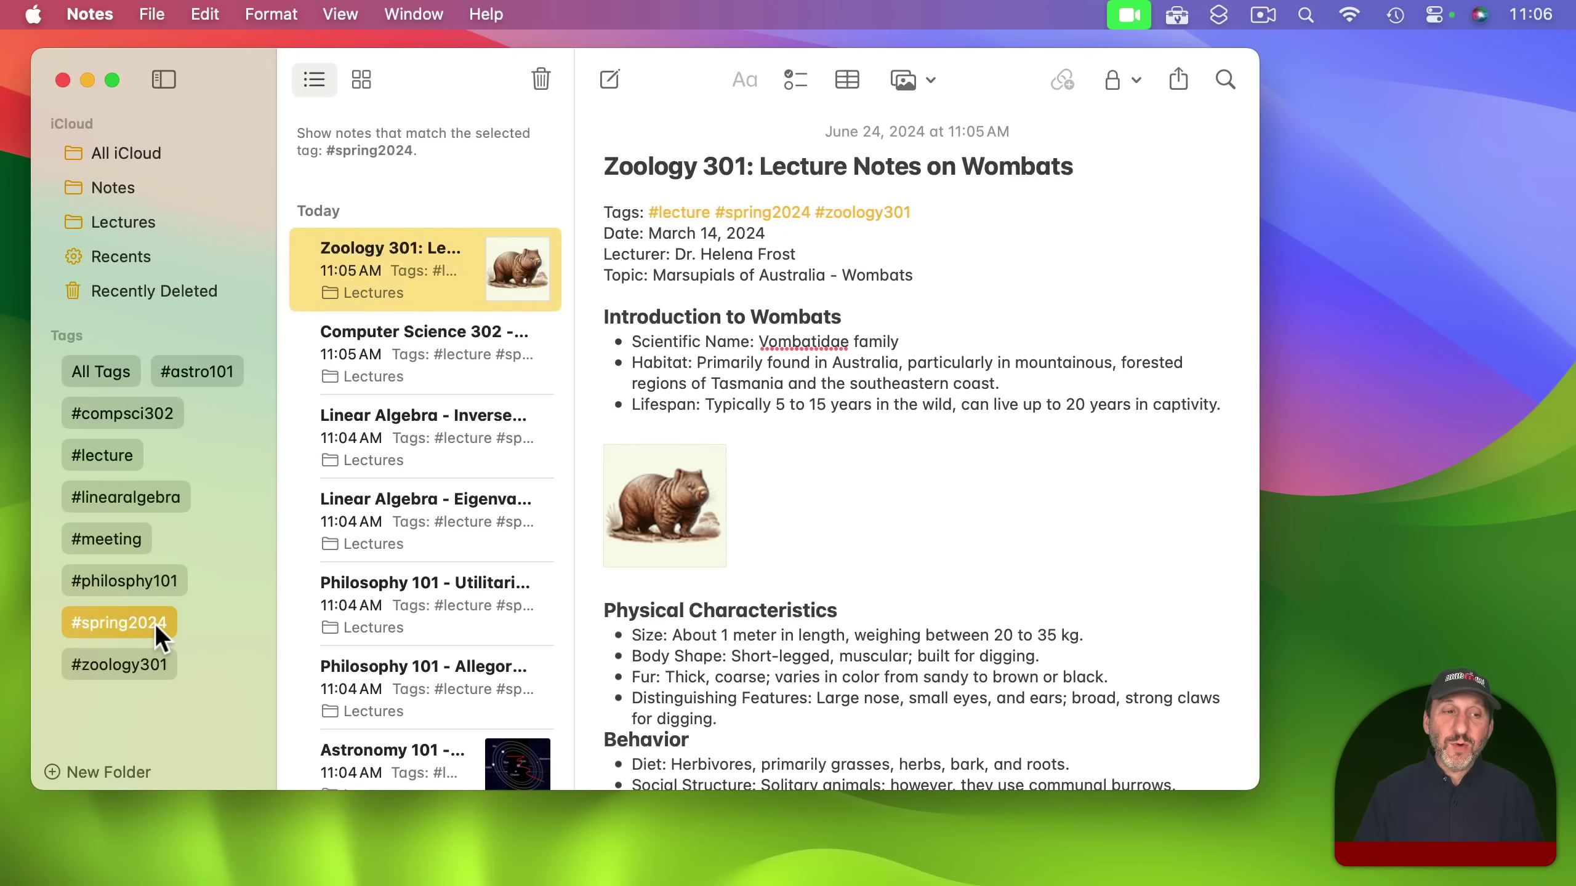
# Narrow the #spring2024 filter with #linearalgebra and view the tag matching options, keeping All Selected
pyautogui.click(124, 498)
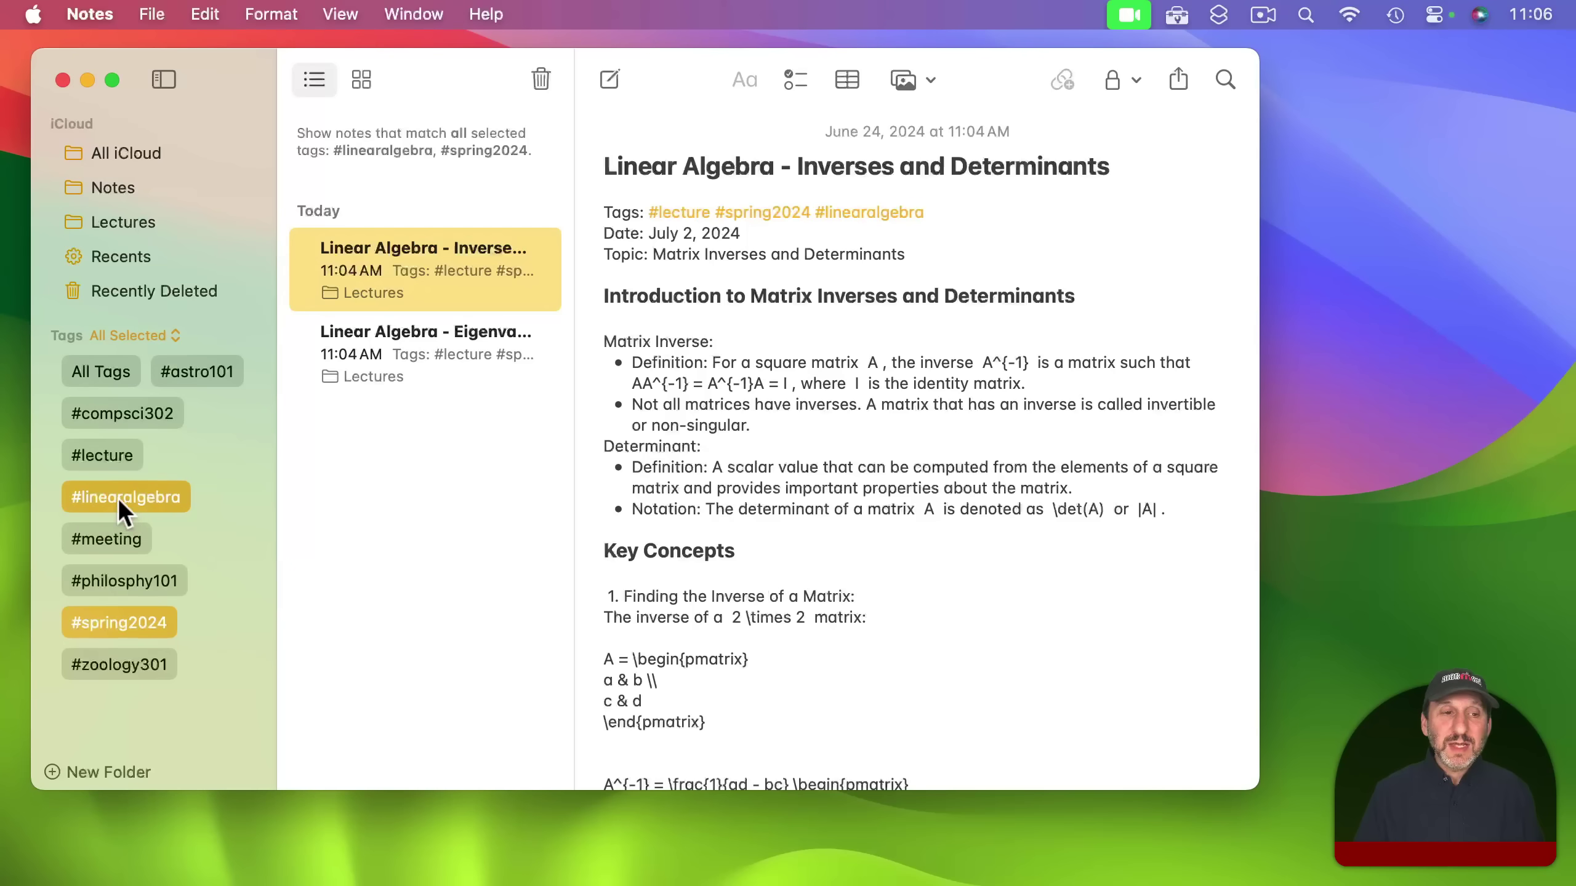
pyautogui.click(137, 338)
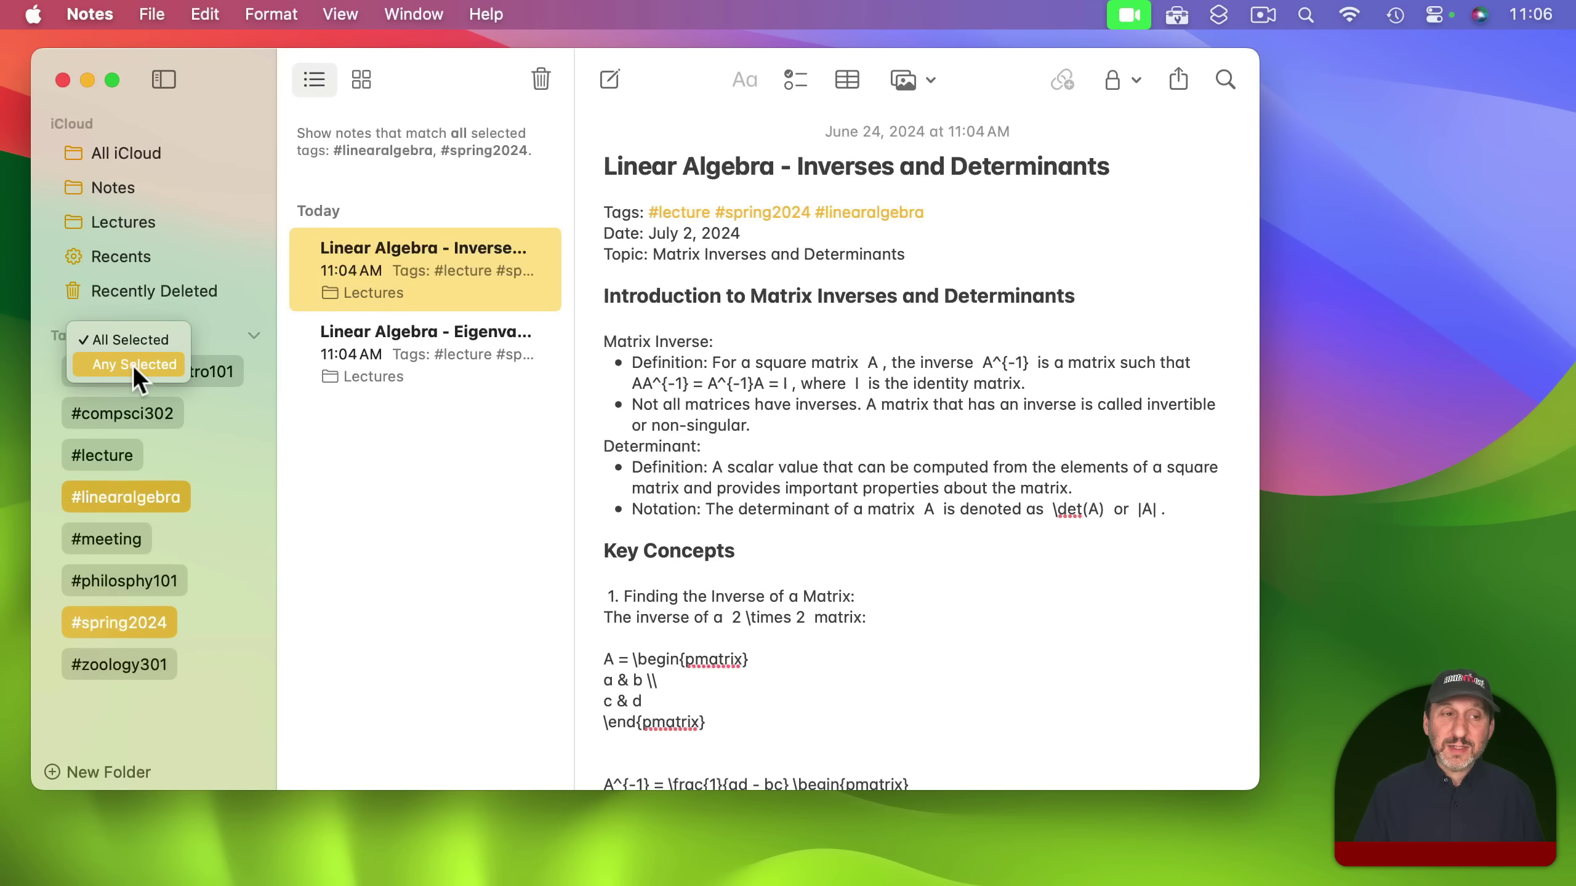
pyautogui.click(214, 300)
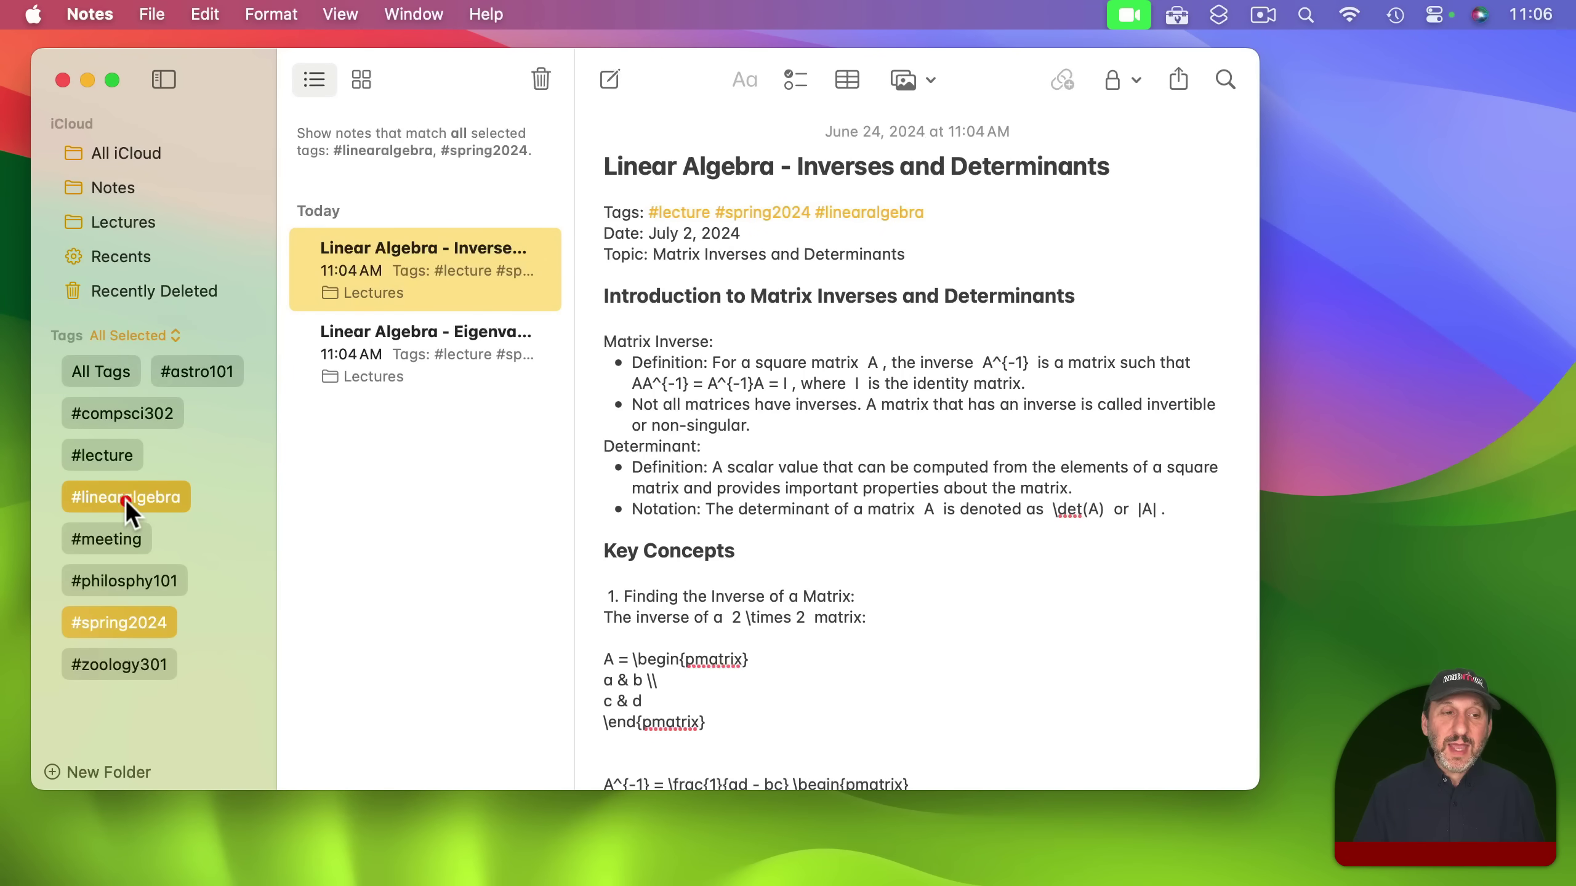
# Exclude #linearalgebra from the #spring2024 filter, look through the matching notes, and return to the Lectures folder
pyautogui.click(125, 499)
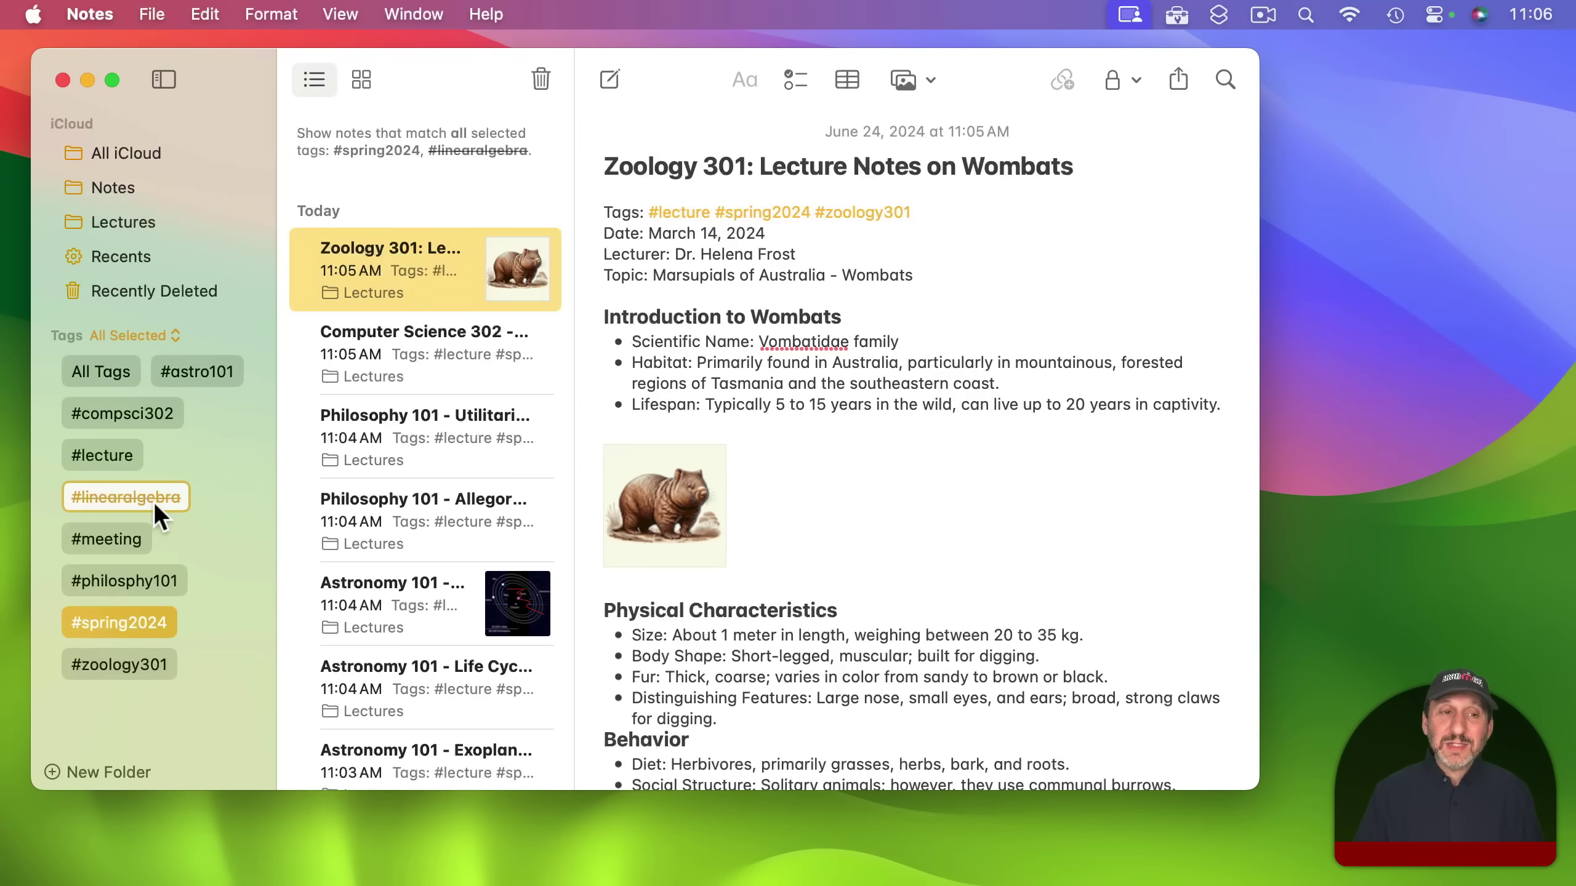
pyautogui.scroll(-2, 384, 461)
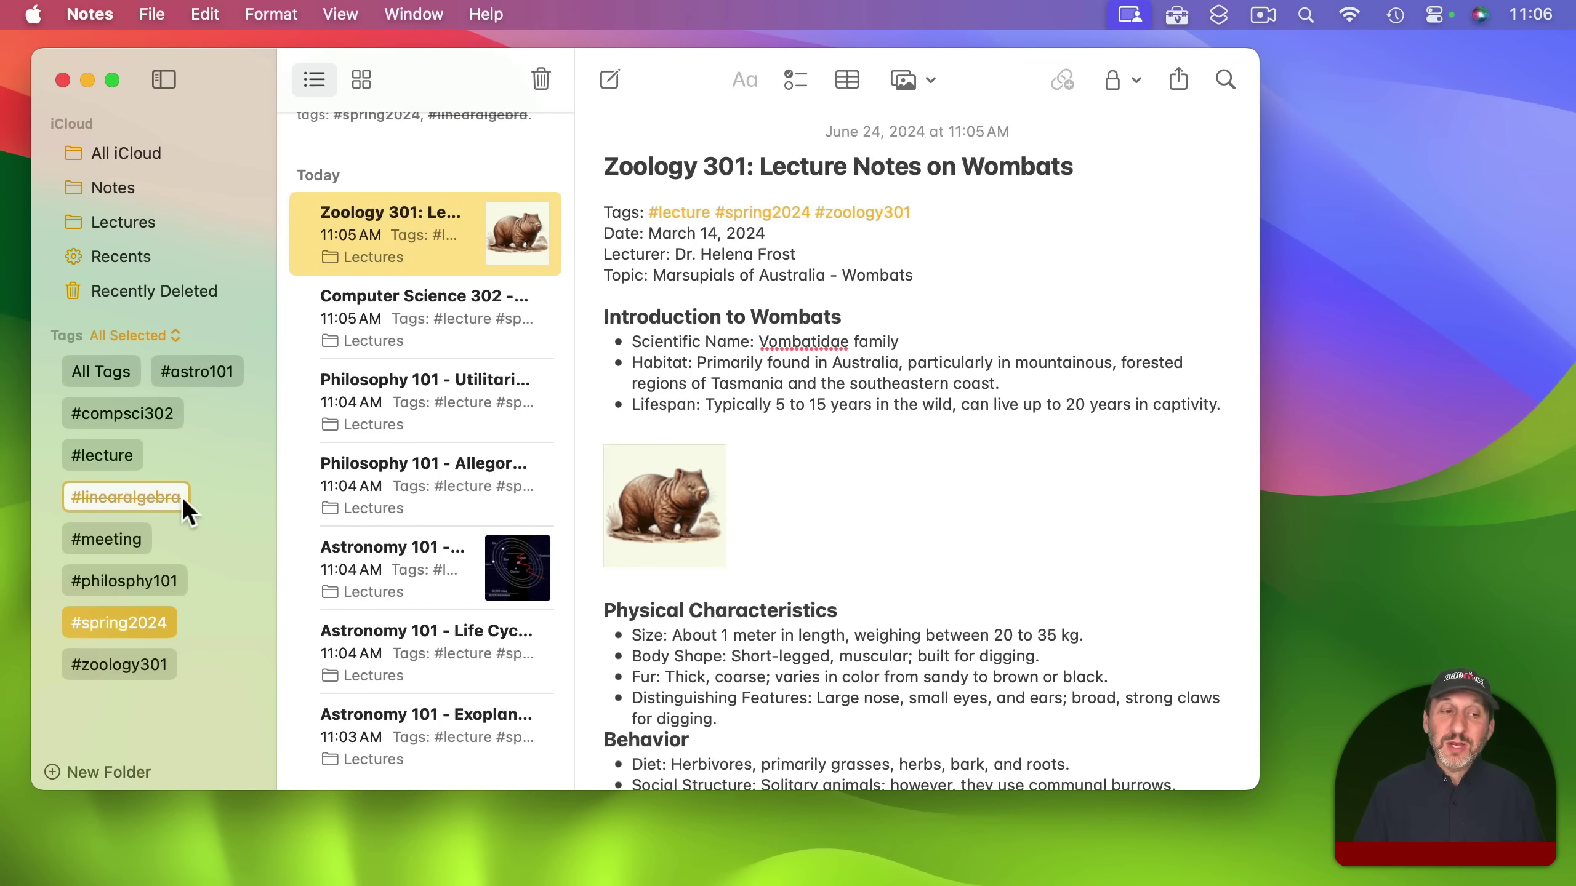
pyautogui.click(207, 501)
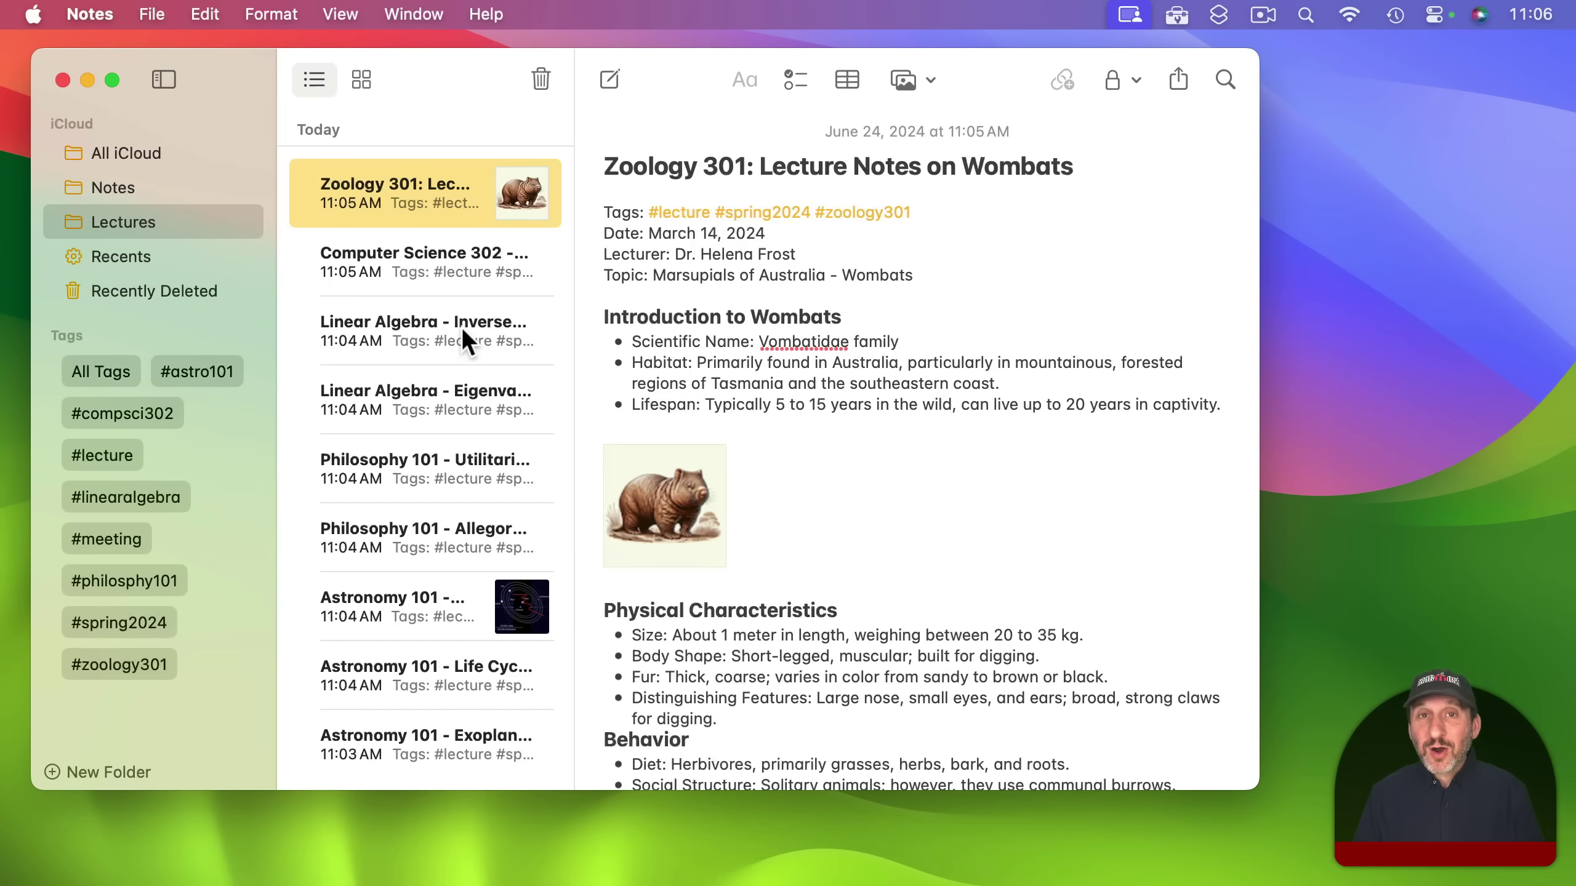
# Replace the #spring2024 tag with #fall2022 in the Computer Science 302 Recursion note
pyautogui.click(411, 267)
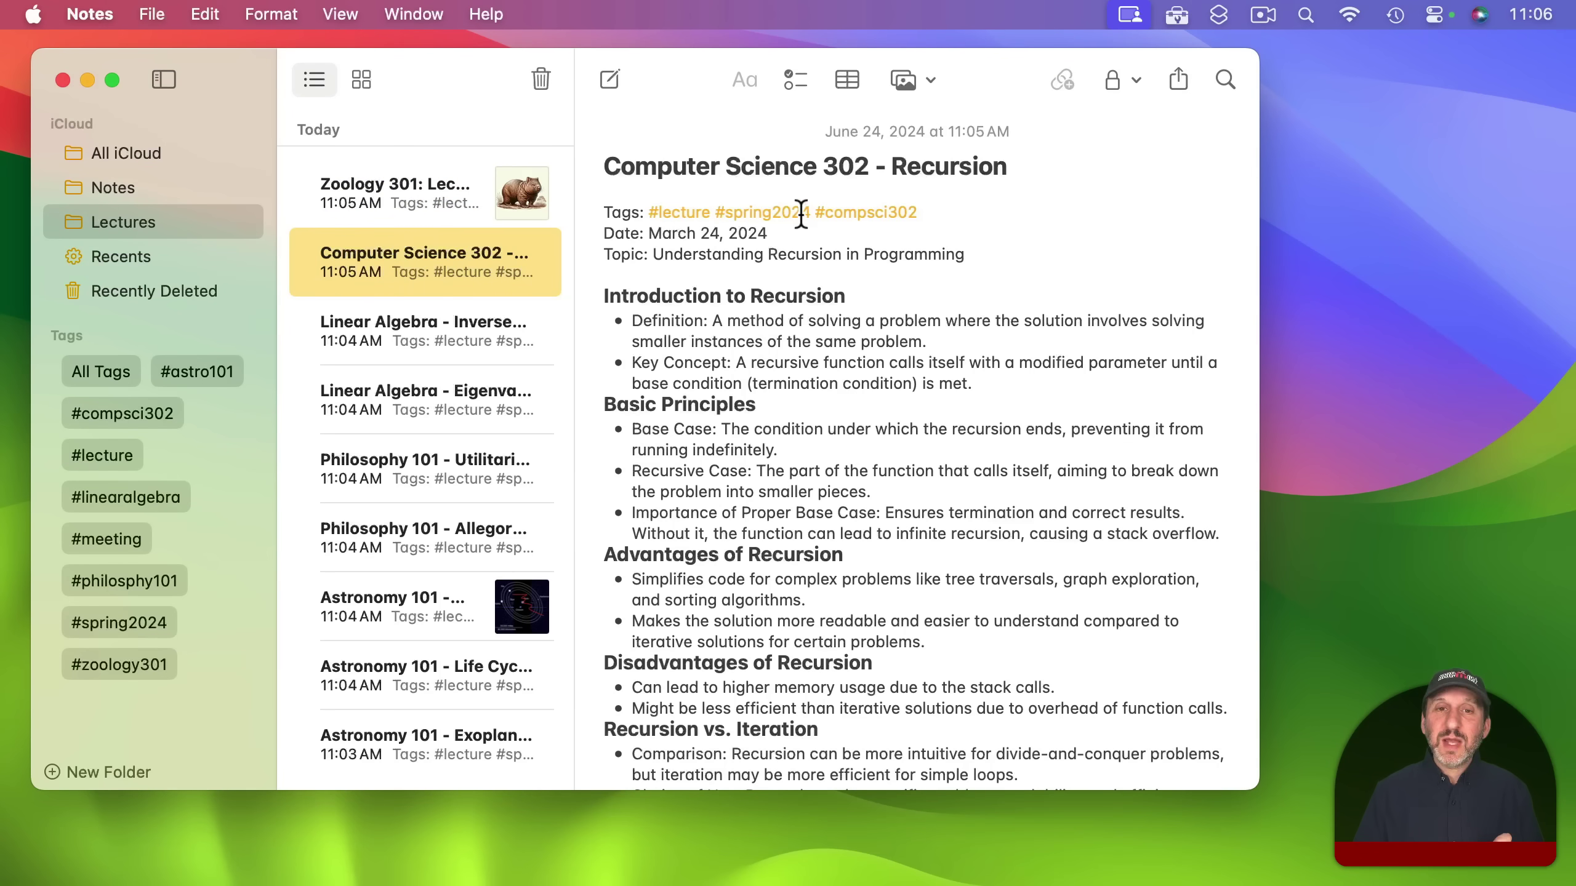
pyautogui.click(770, 213)
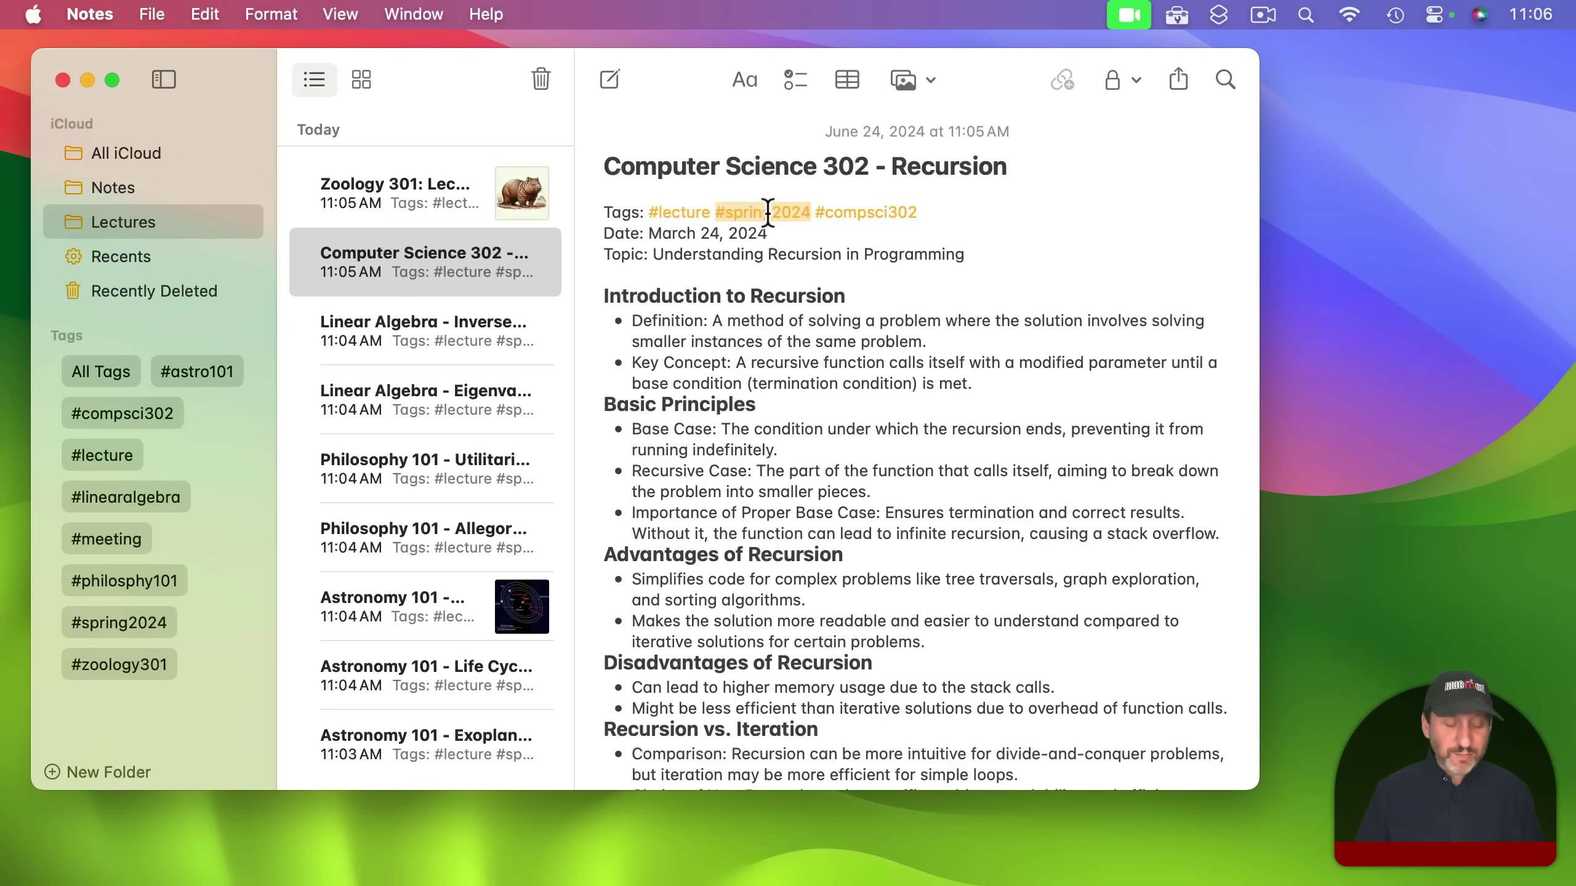
pyautogui.write('#f')
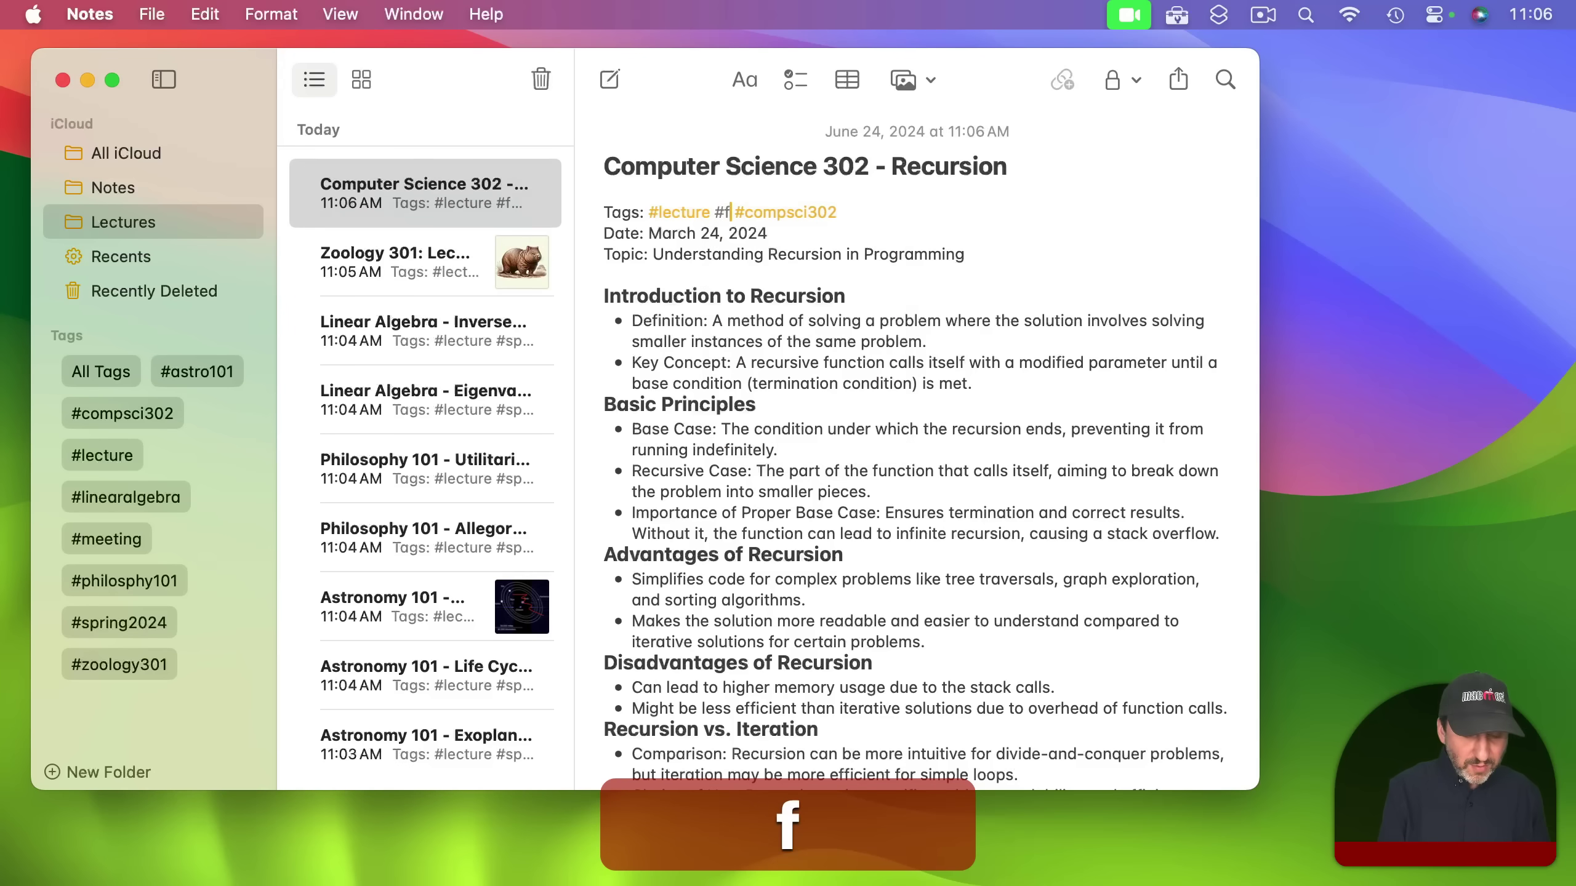
pyautogui.write('all2022')
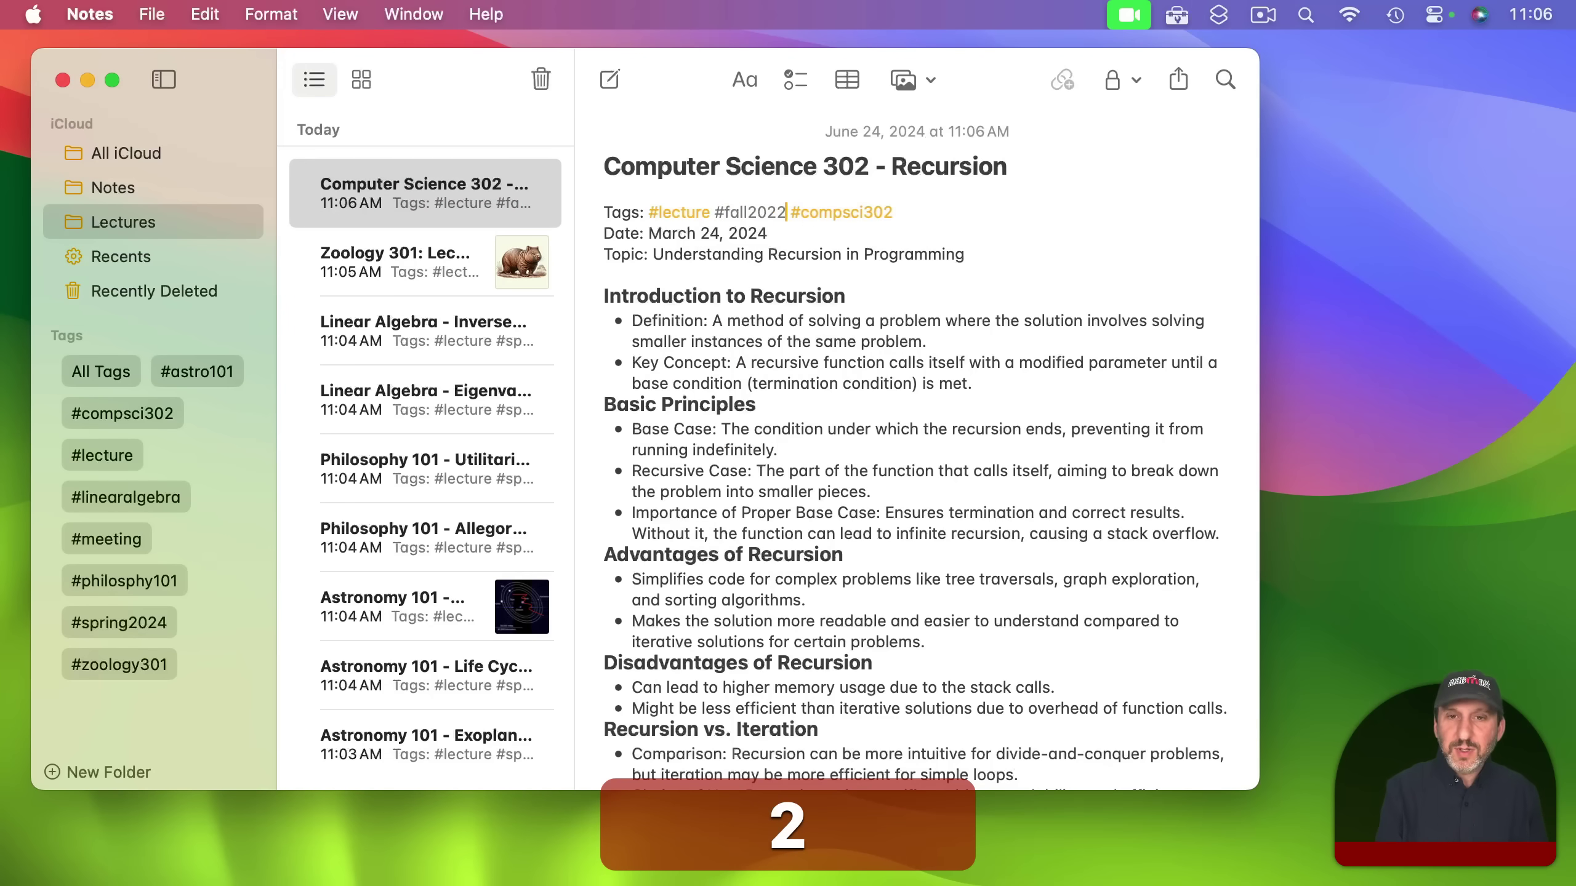
# Add the tag #archive at the end of the Recursion note's tag line
pyautogui.click(962, 211)
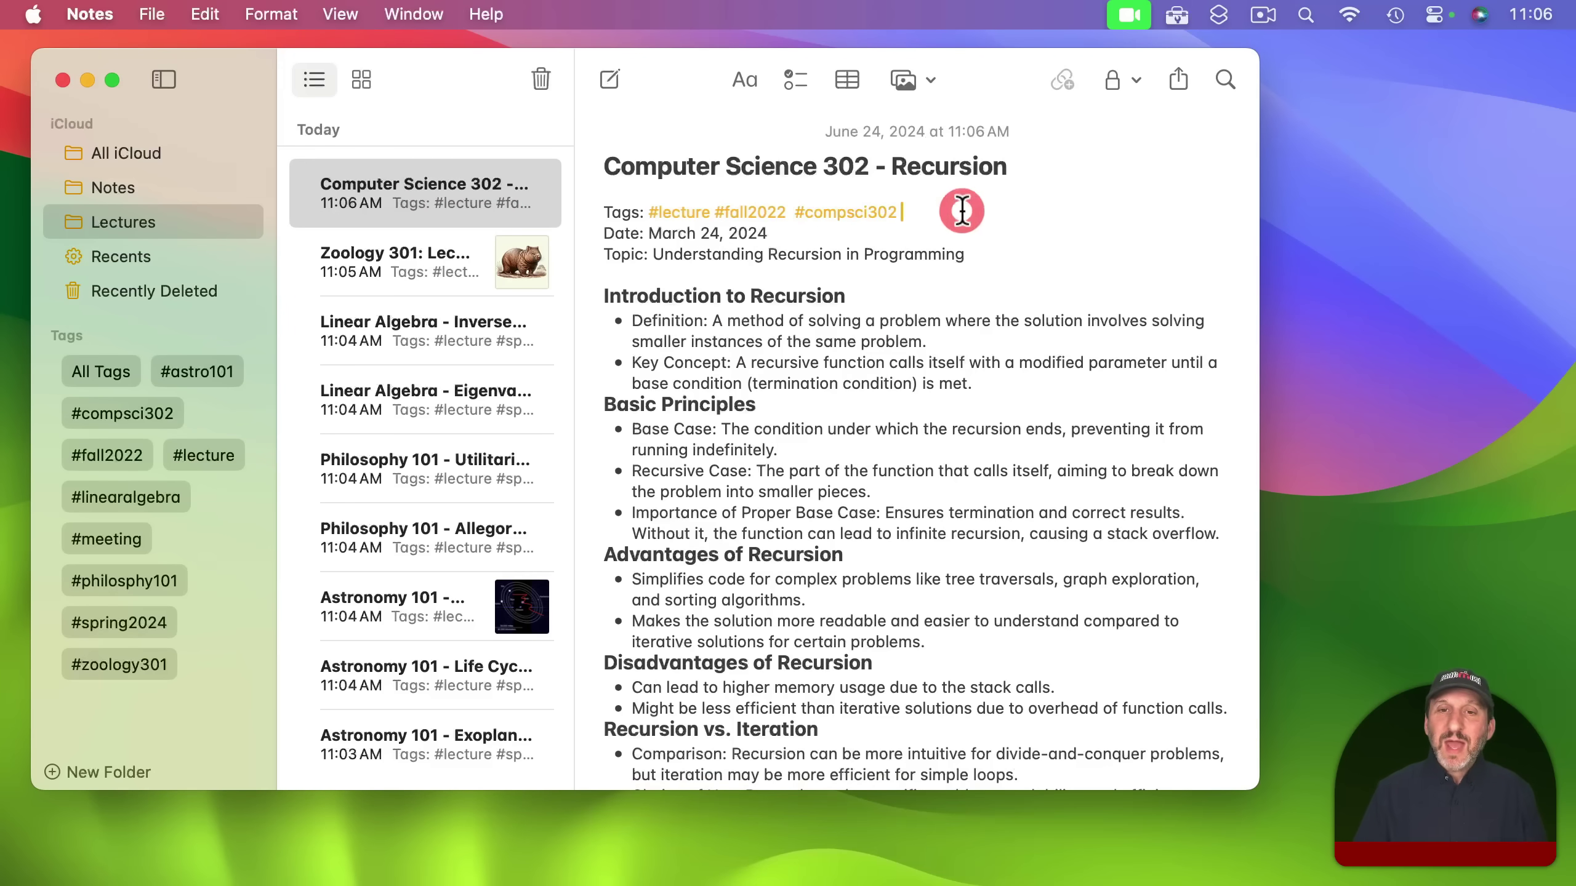
pyautogui.write('#')
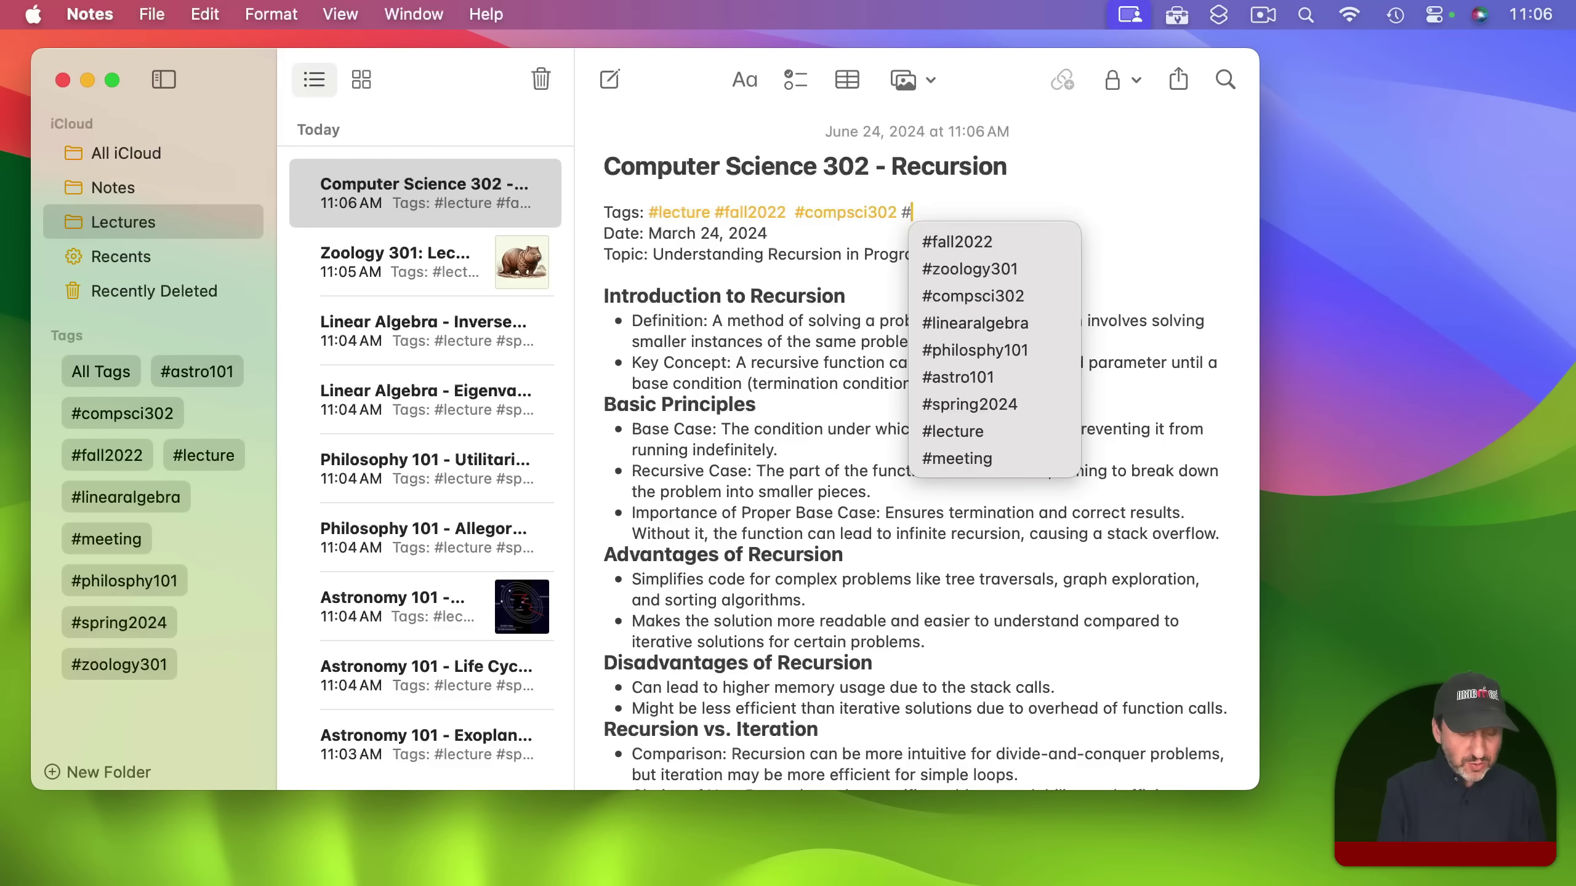
pyautogui.write('archive')
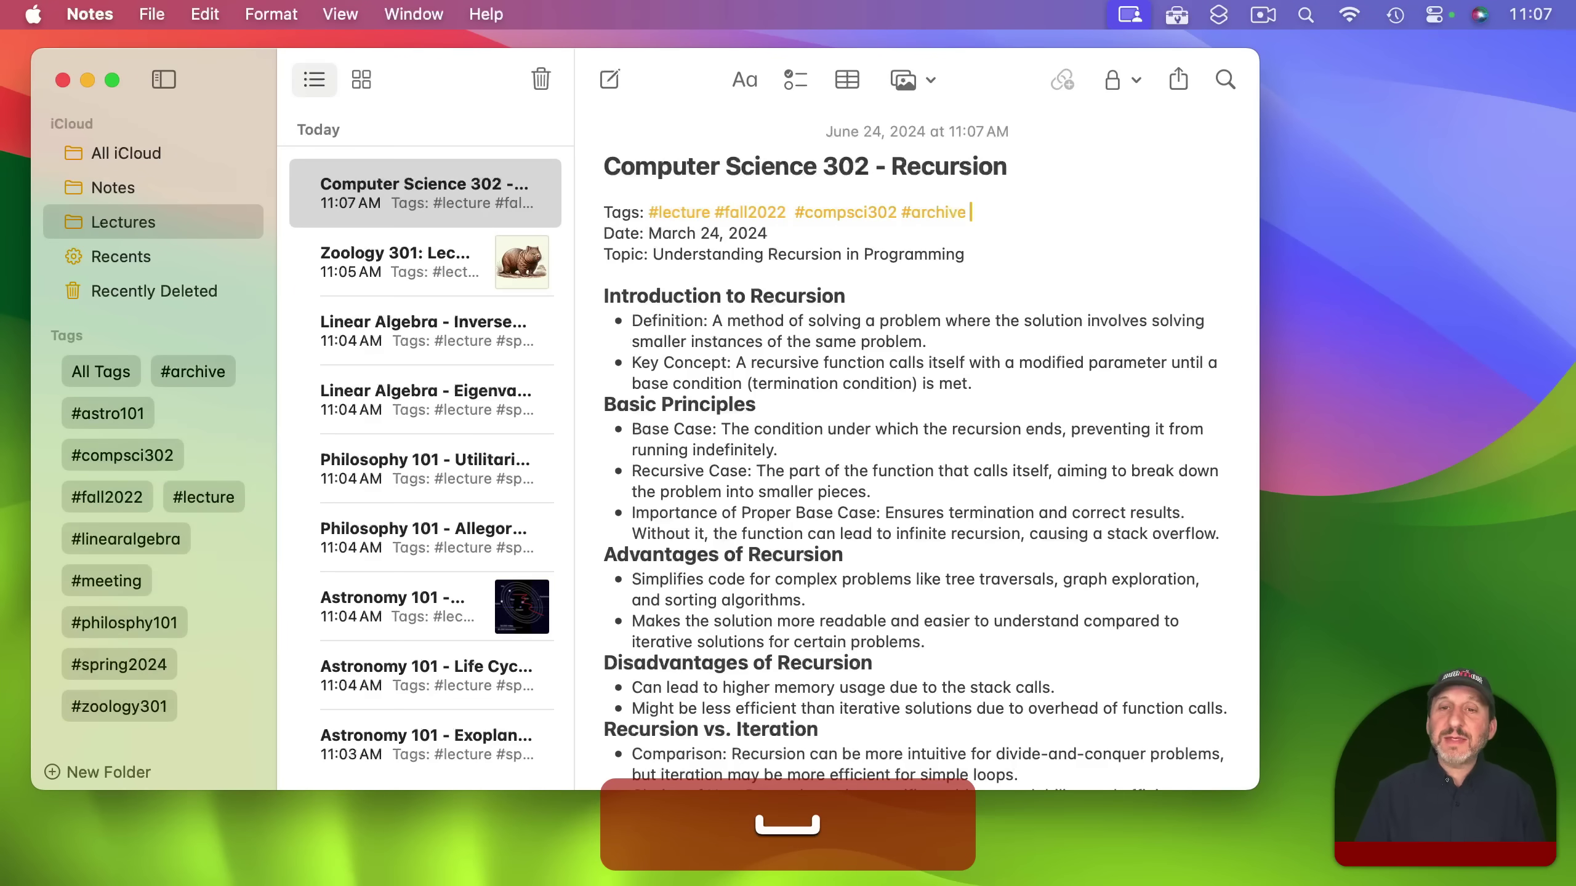
# Filter the notes to those tagged #lecture while excluding those tagged #archive
pyautogui.click(210, 497)
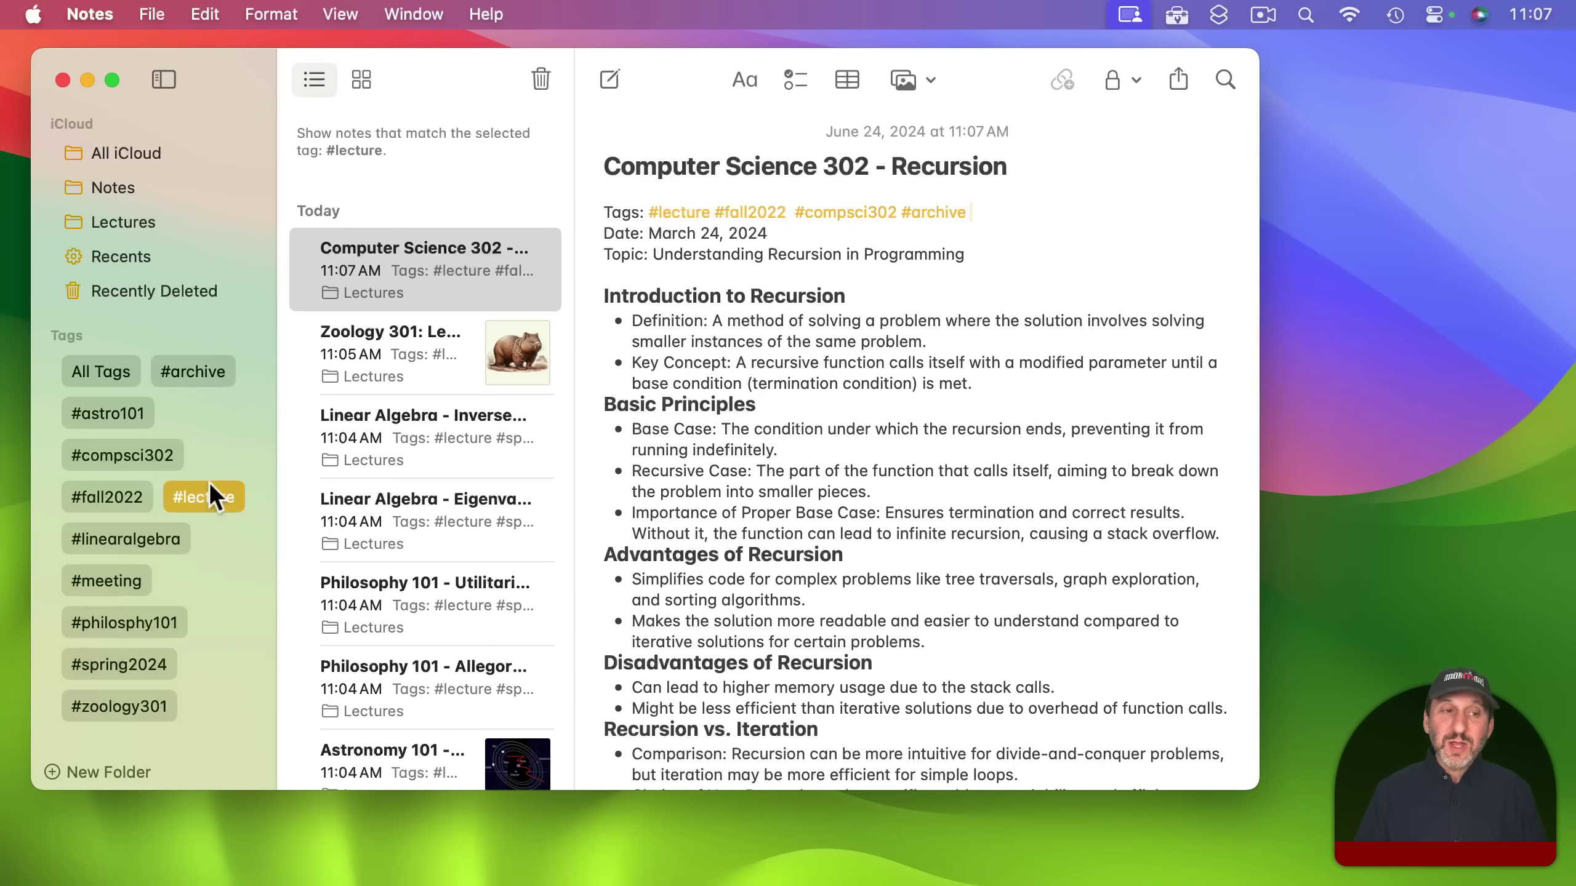
pyautogui.click(207, 371)
pyautogui.click(194, 371)
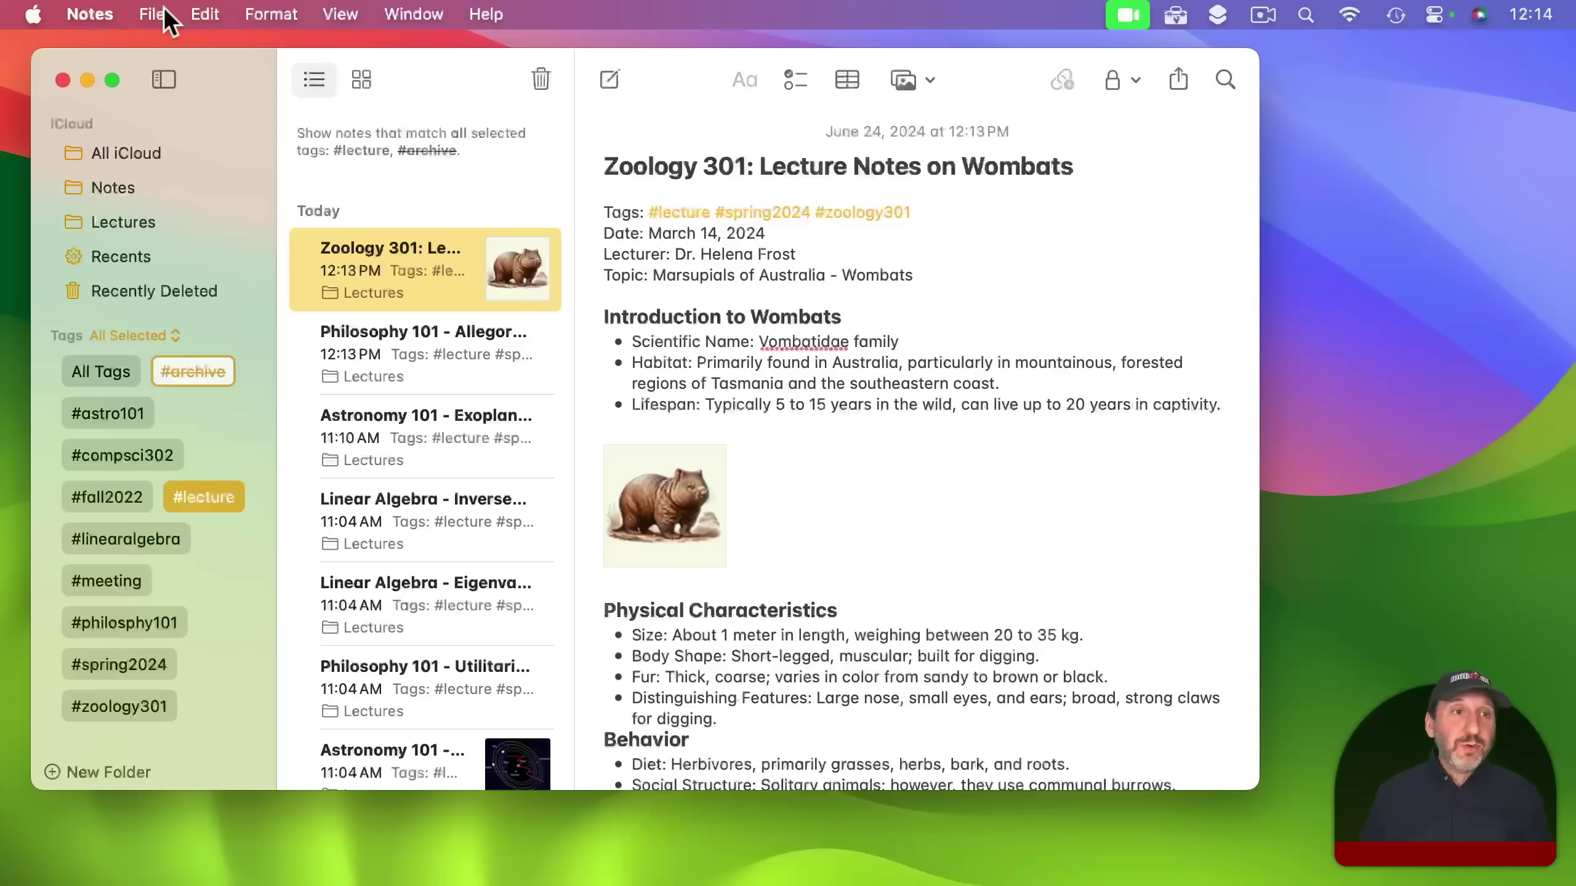
# Create a new smart folder and name it "Current Lectures"
pyautogui.click(162, 14)
pyautogui.click(186, 105)
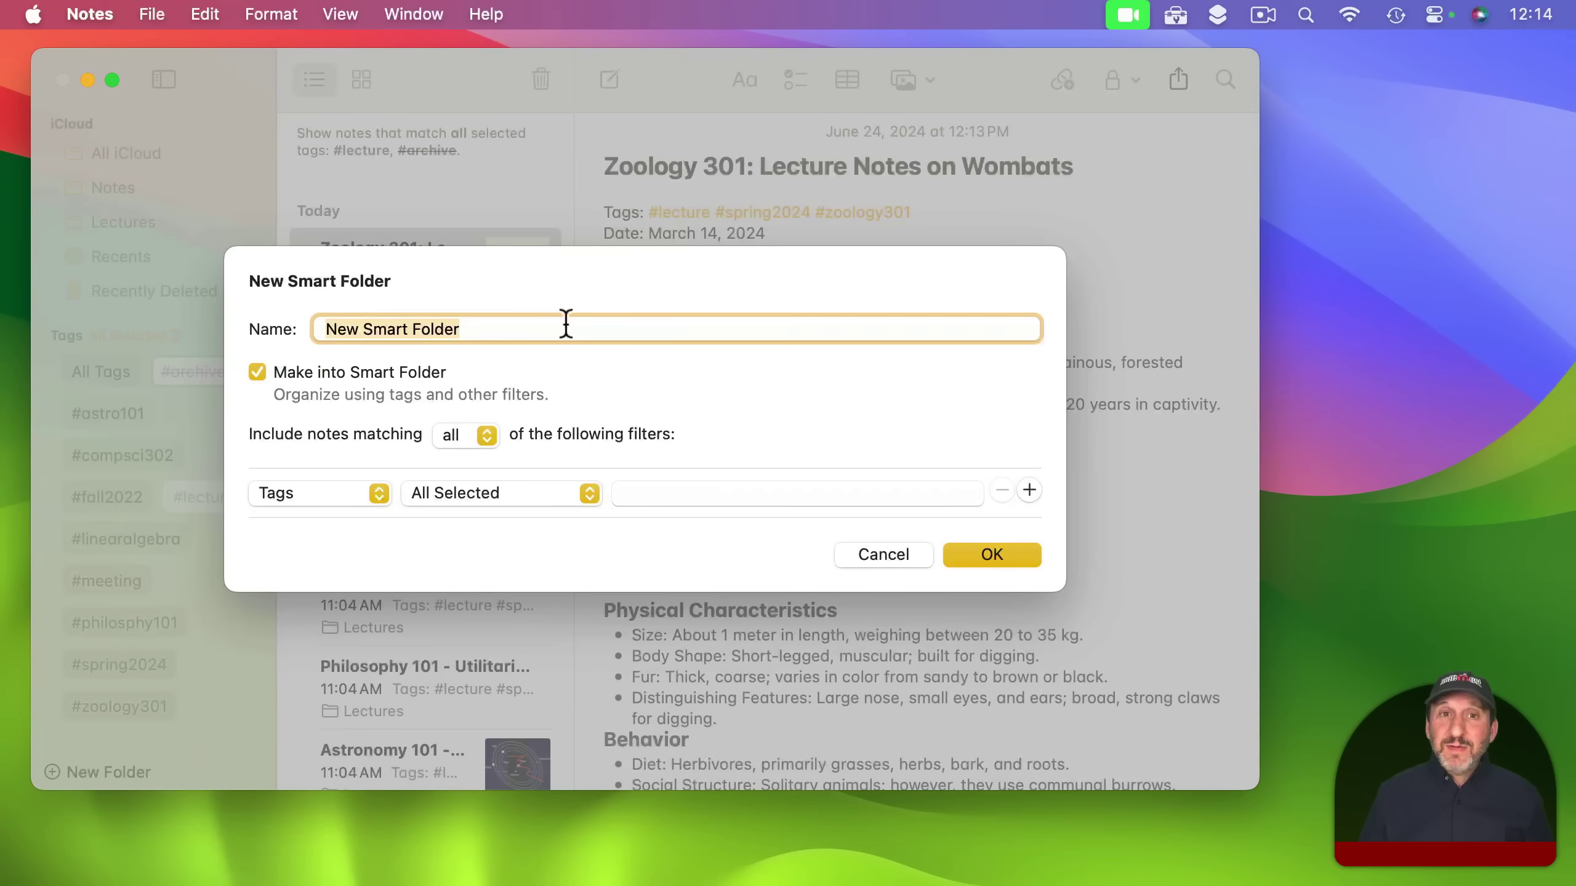
pyautogui.write('Curren')
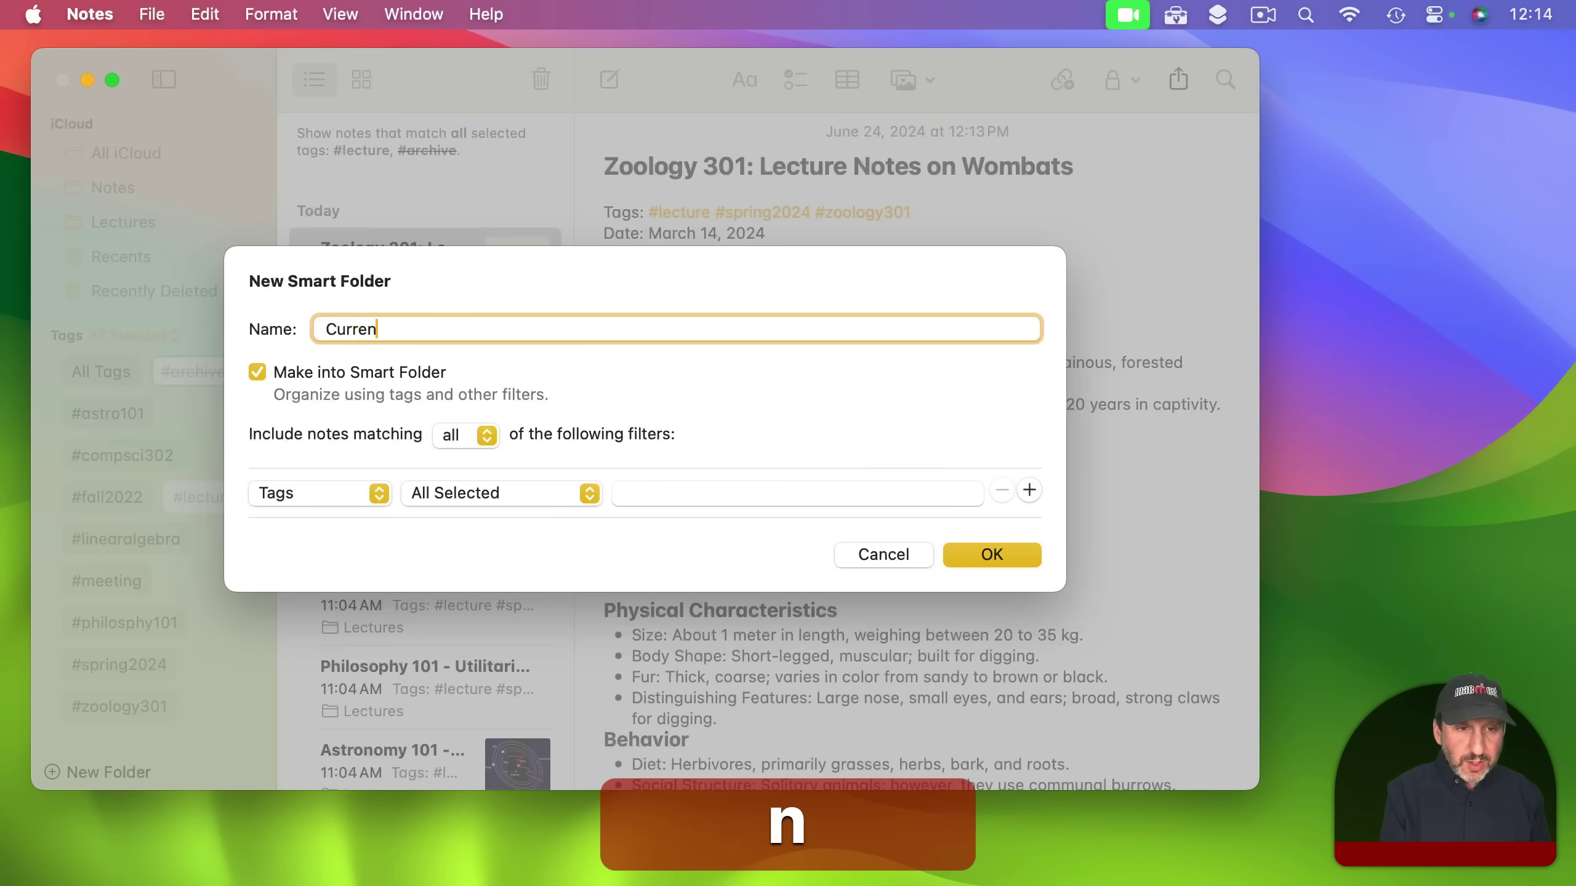
pyautogui.write('t Lectures')
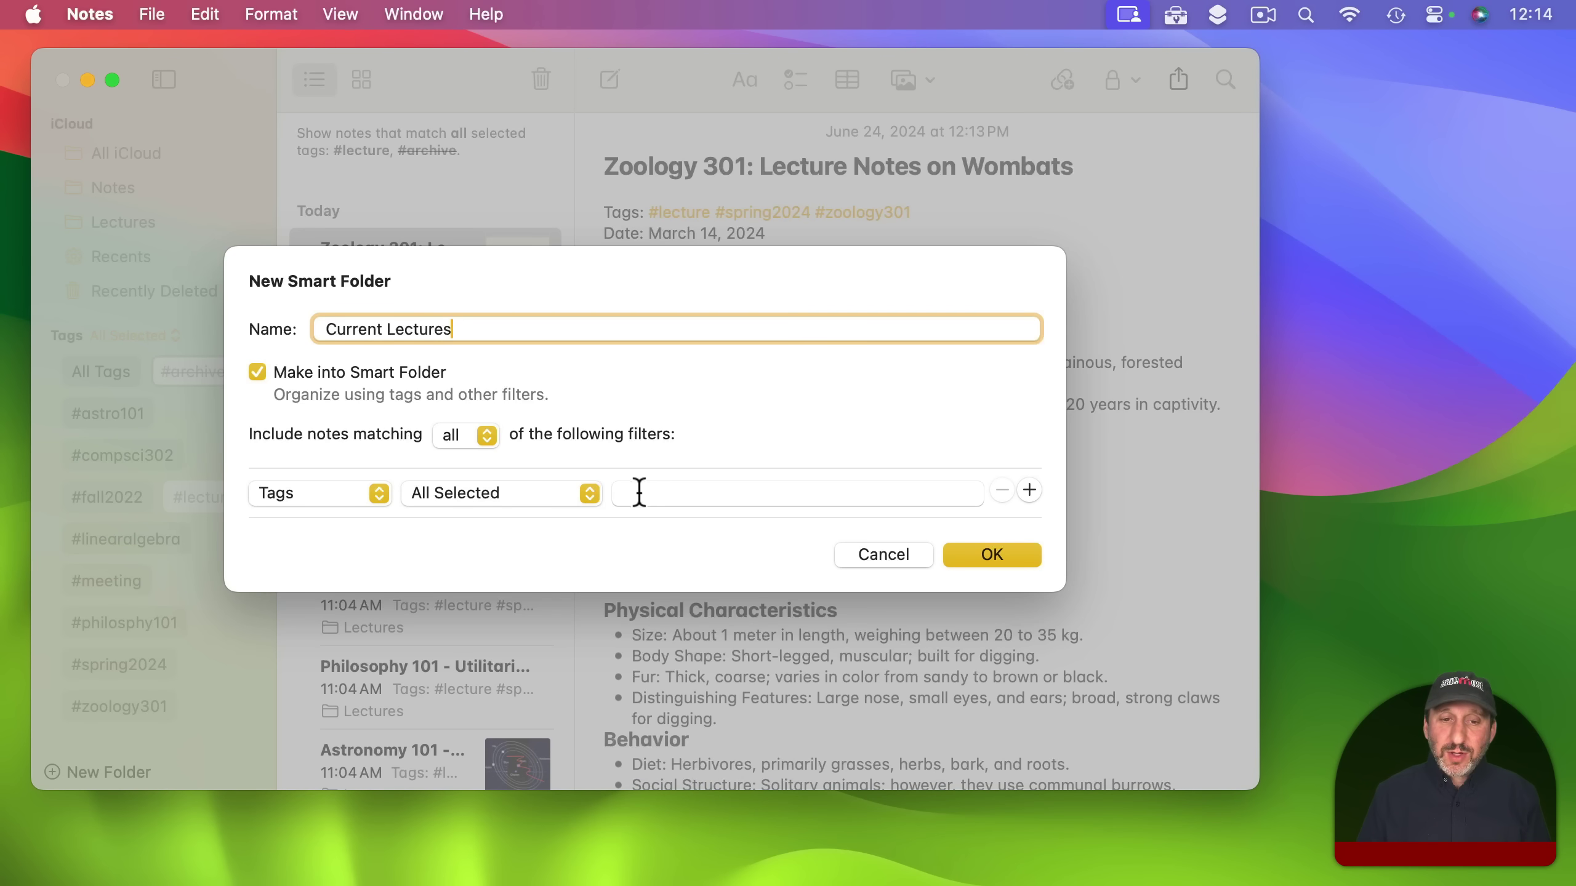
# Set the smart folder's tag filter to include #lecture and exclude #archive, and save the folder
pyautogui.click(662, 495)
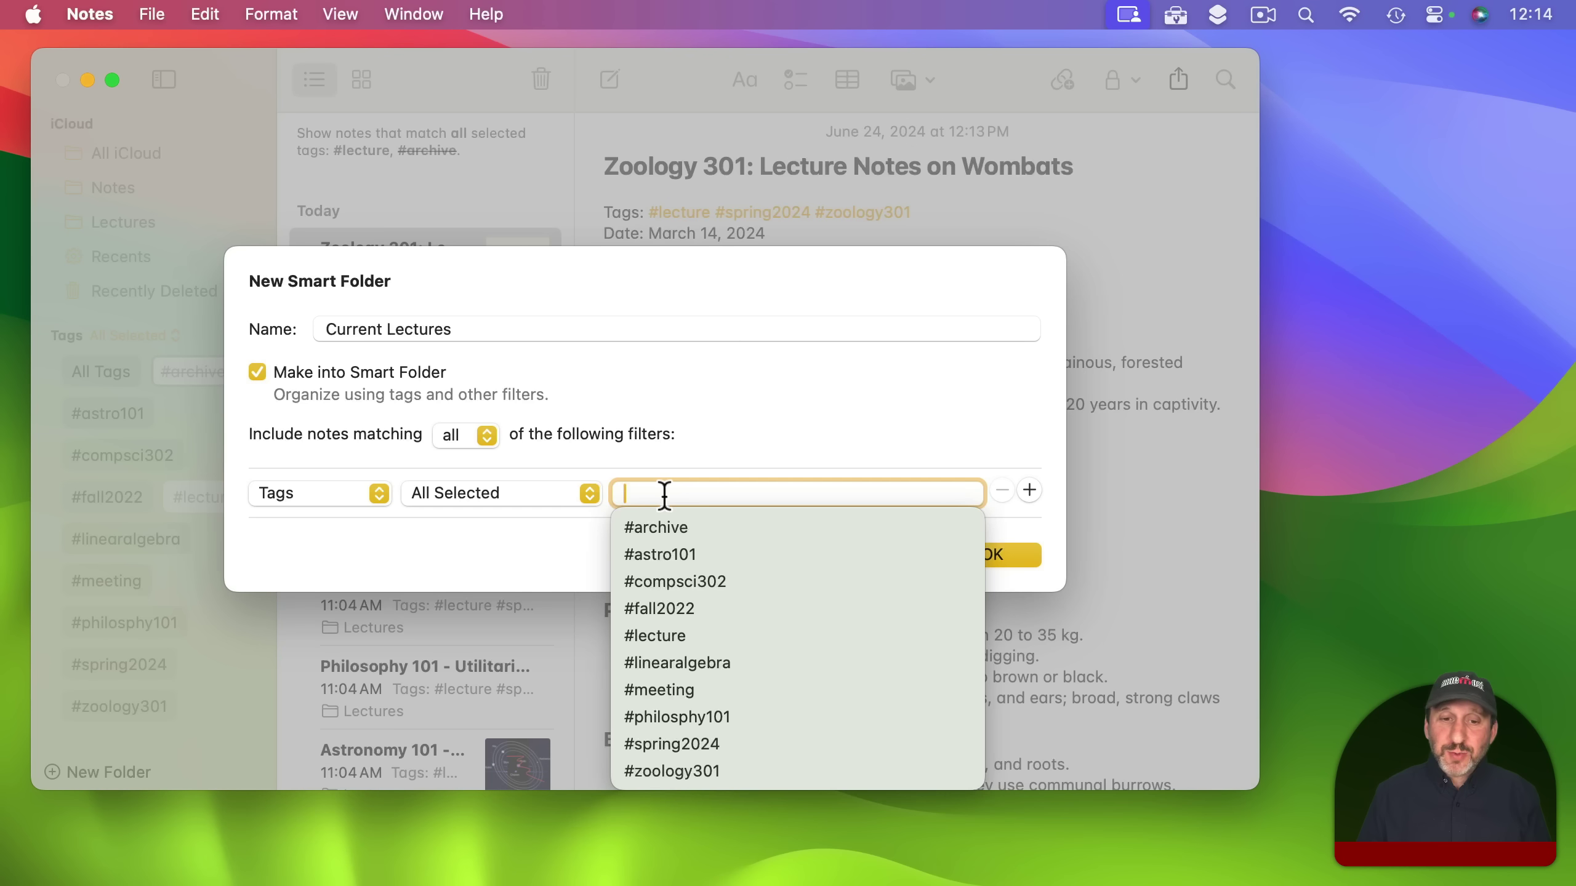
pyautogui.click(657, 633)
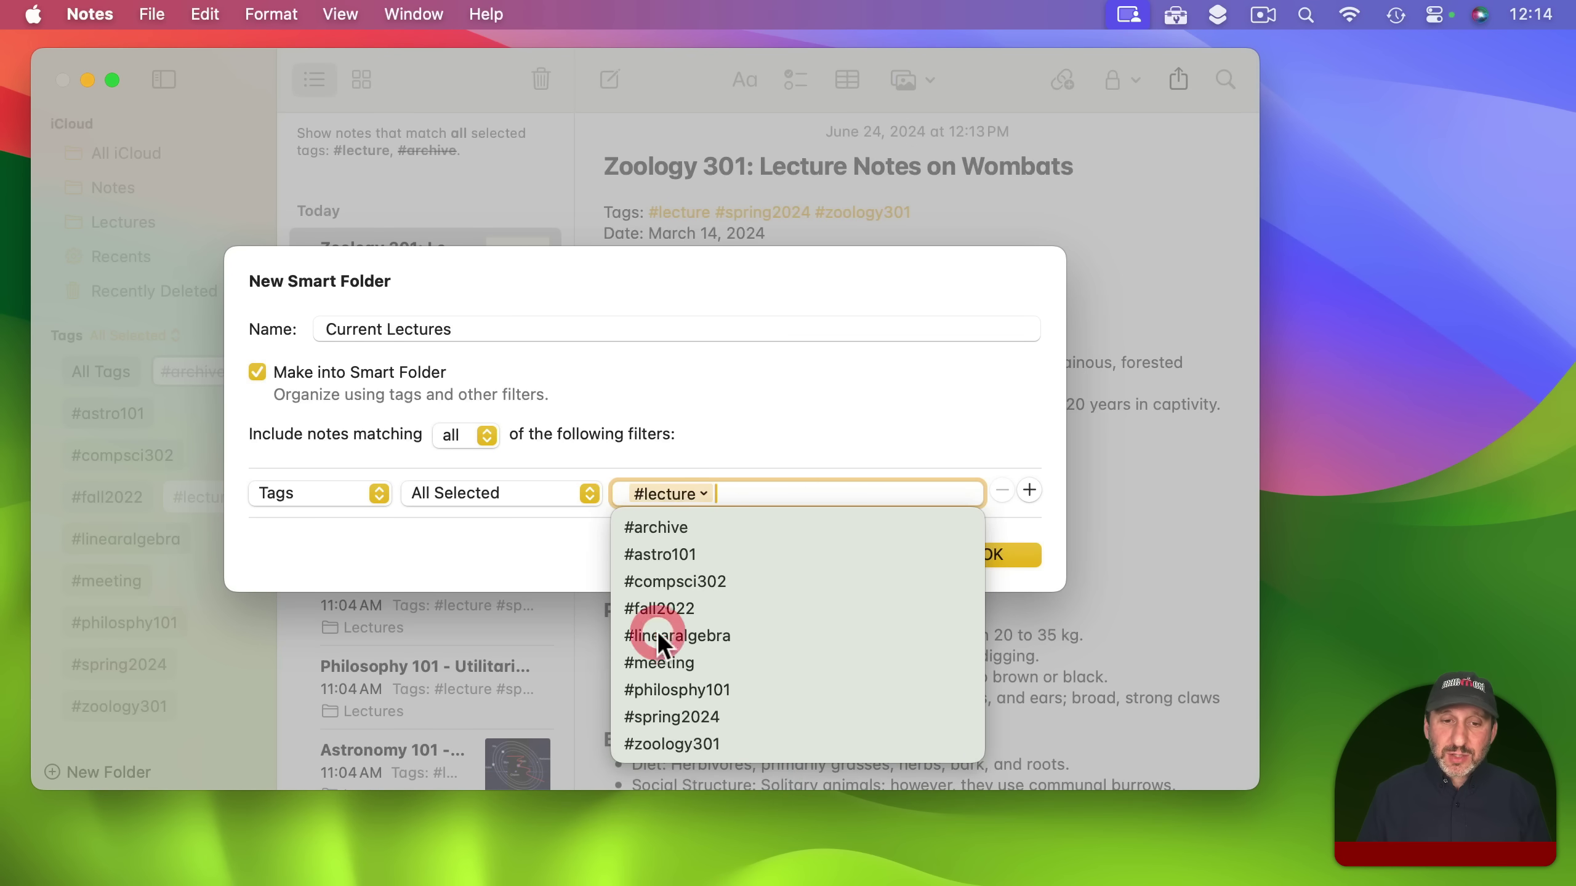
pyautogui.click(675, 527)
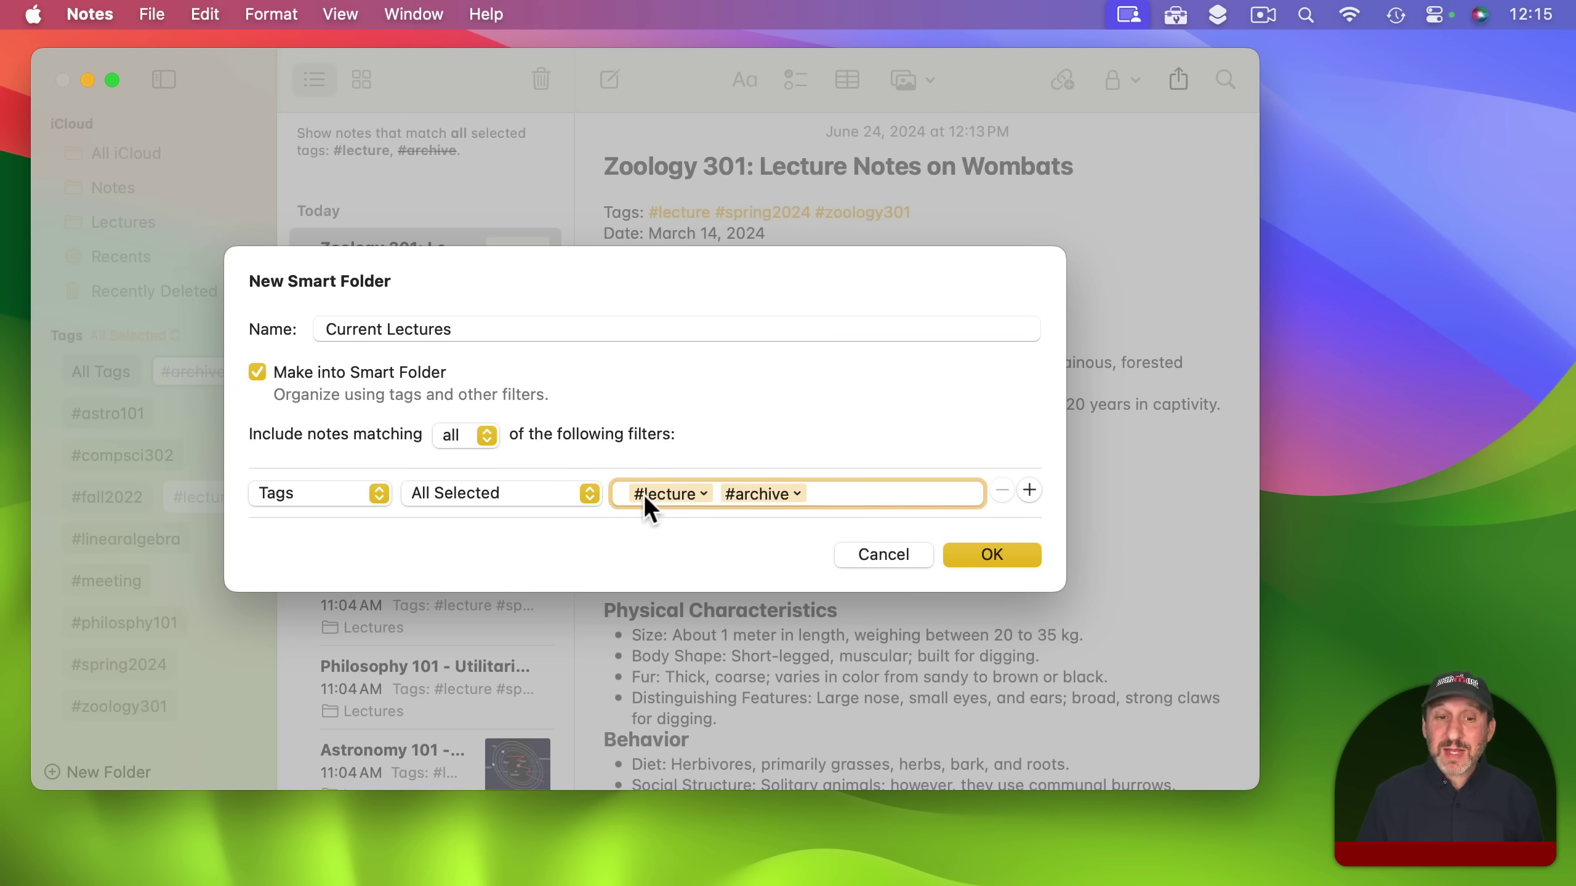
pyautogui.click(539, 490)
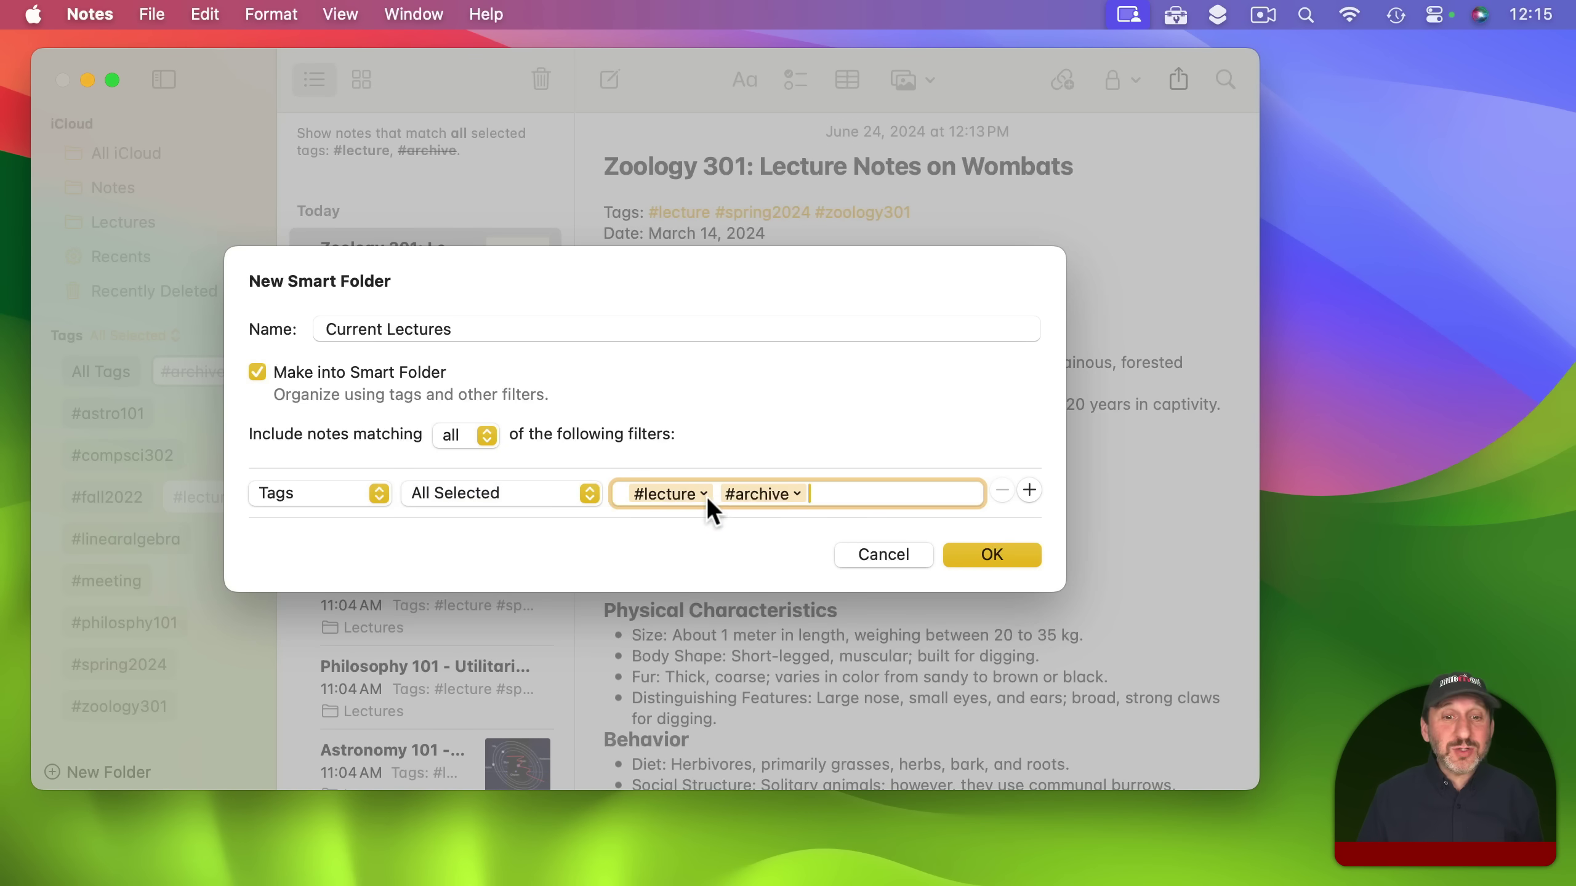
pyautogui.click(794, 493)
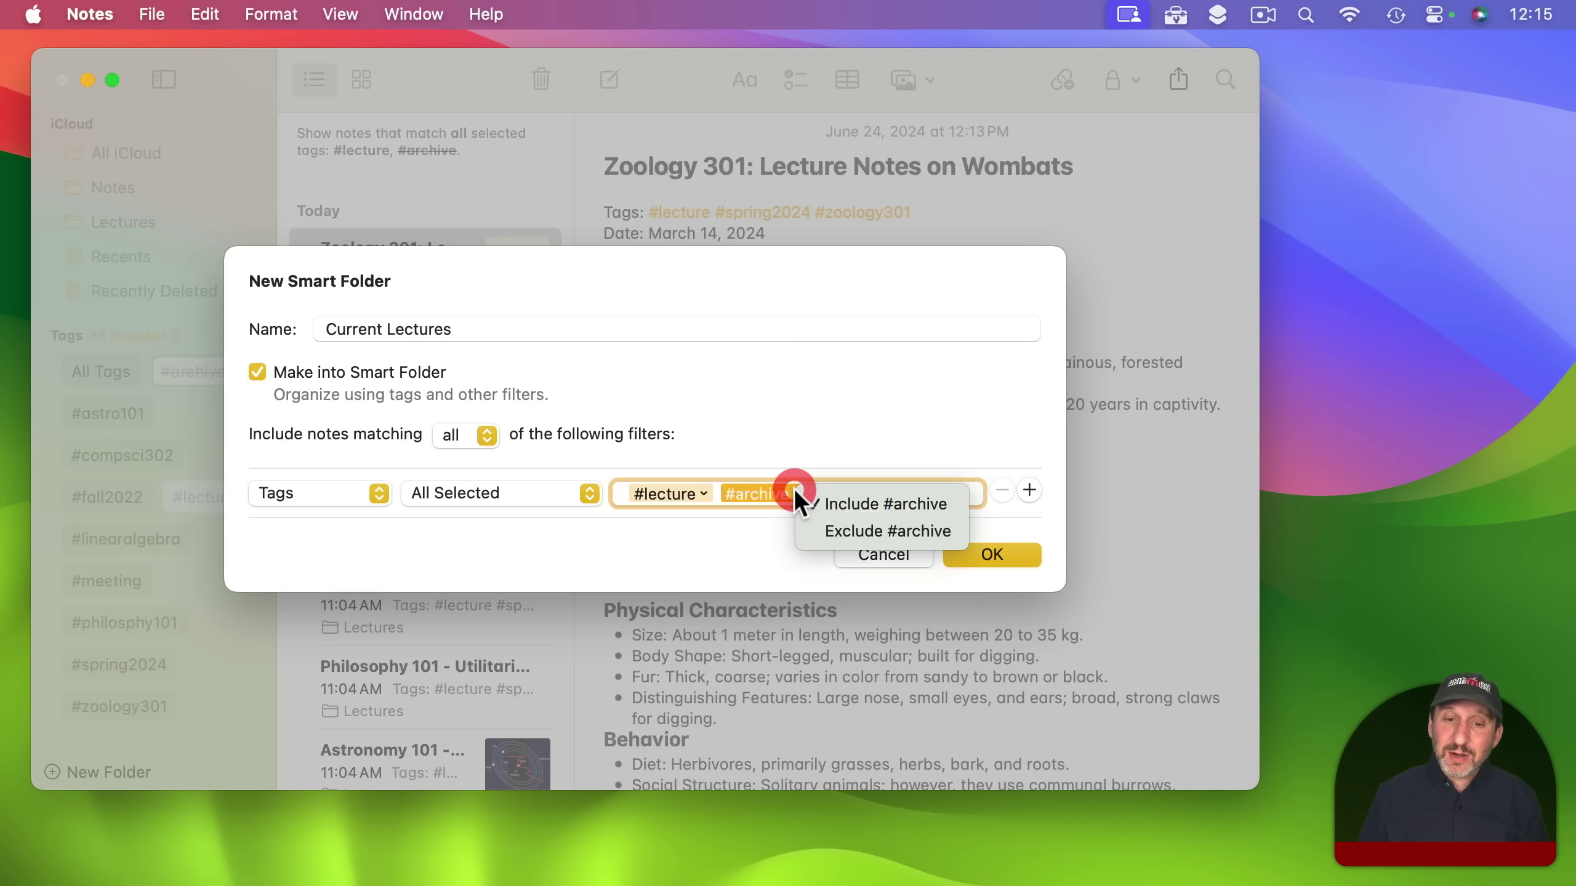
pyautogui.click(844, 529)
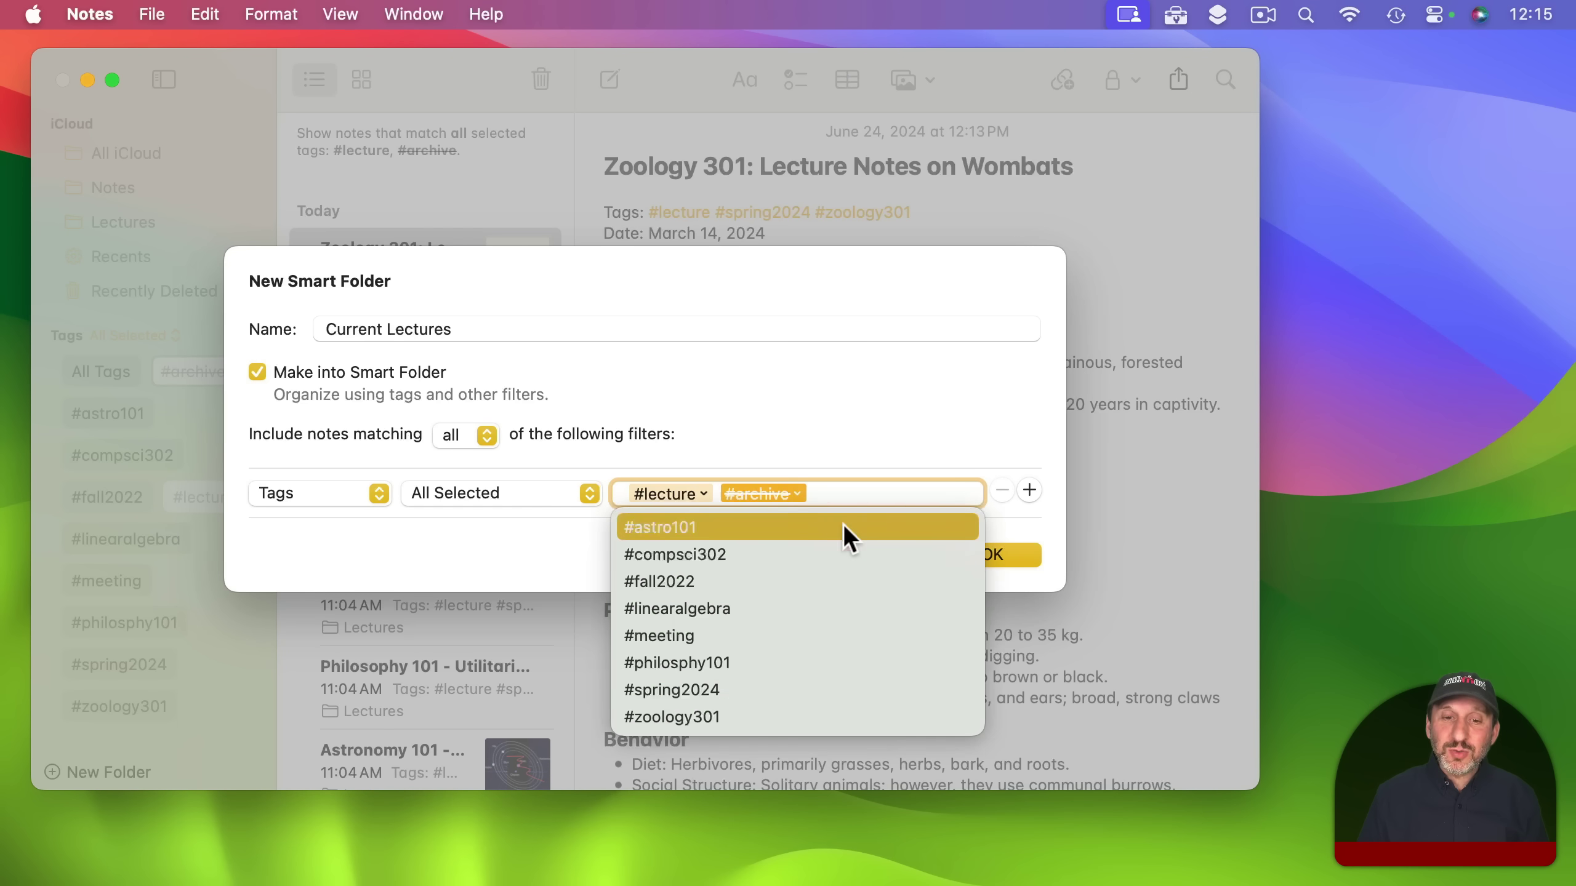
pyautogui.click(724, 461)
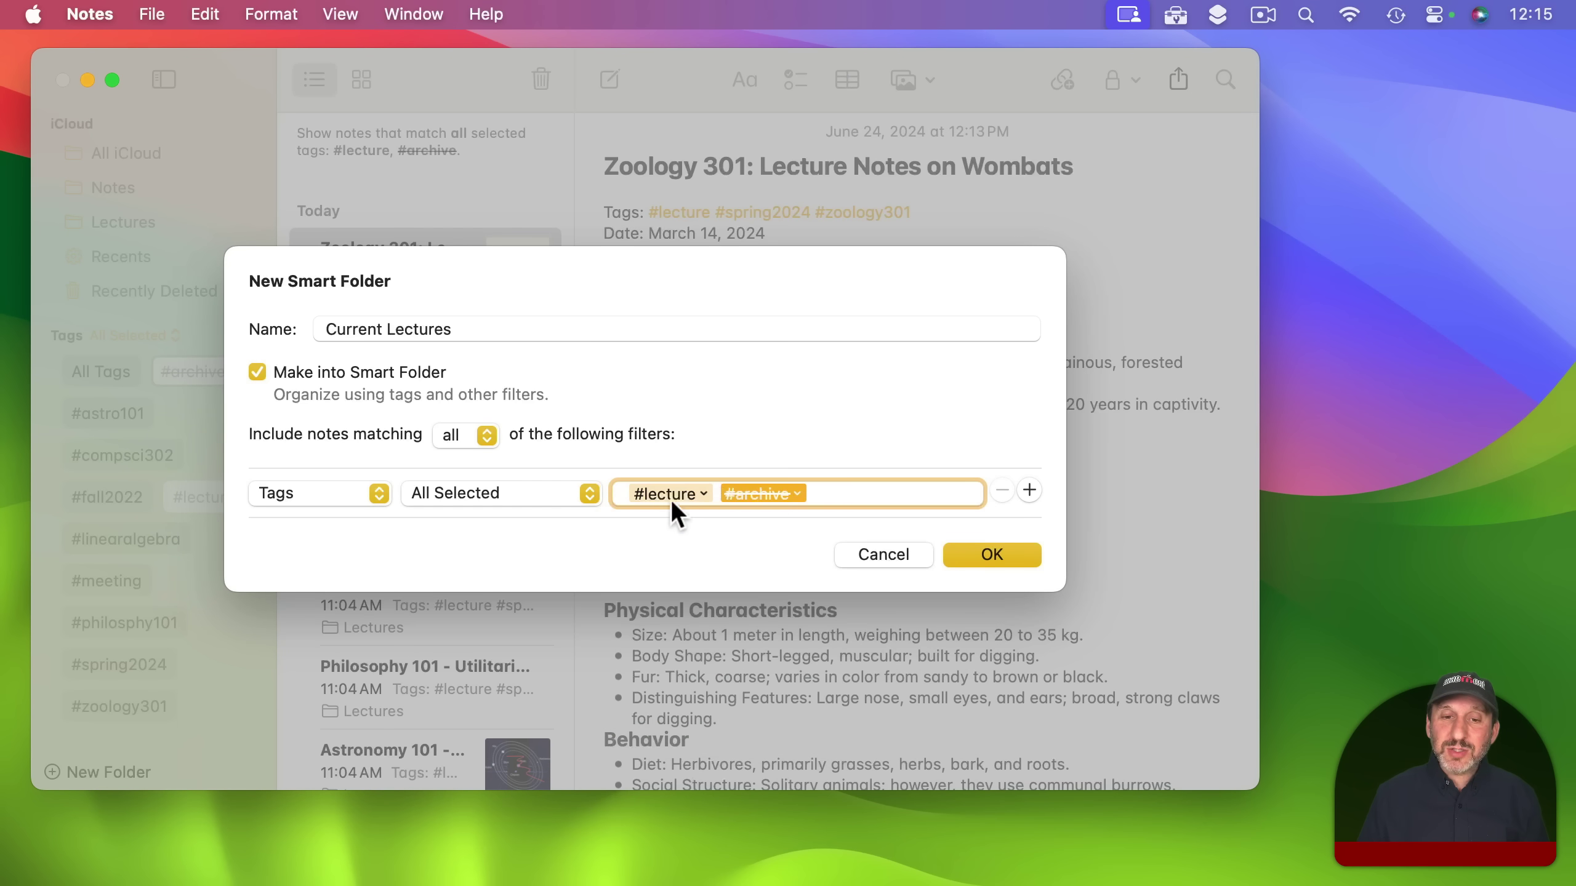
pyautogui.click(1004, 554)
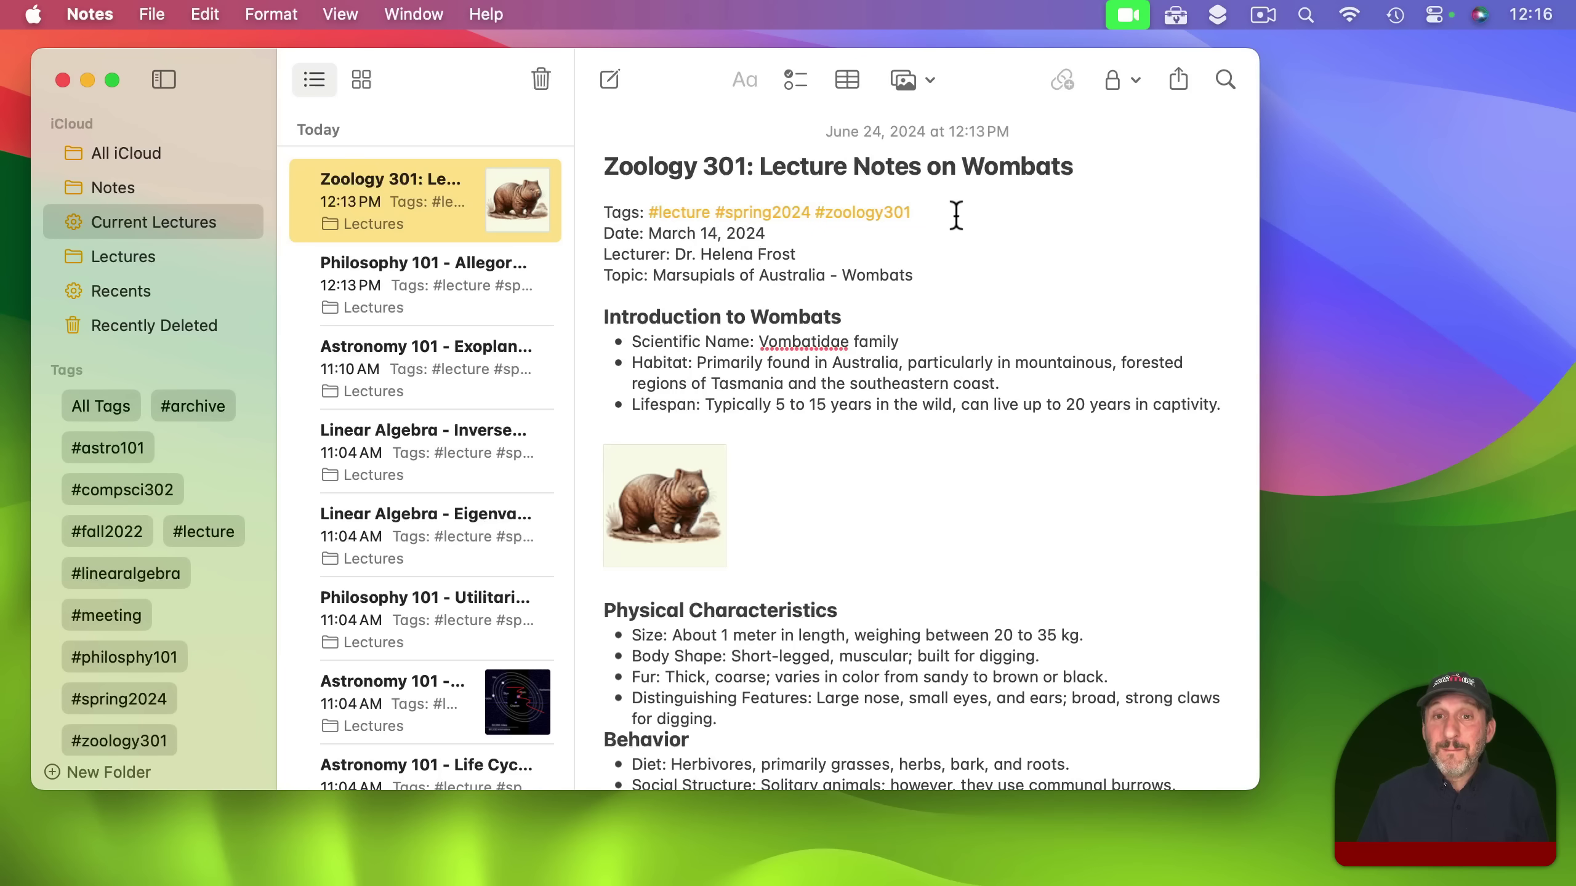
pyautogui.moveTo(118, 231)
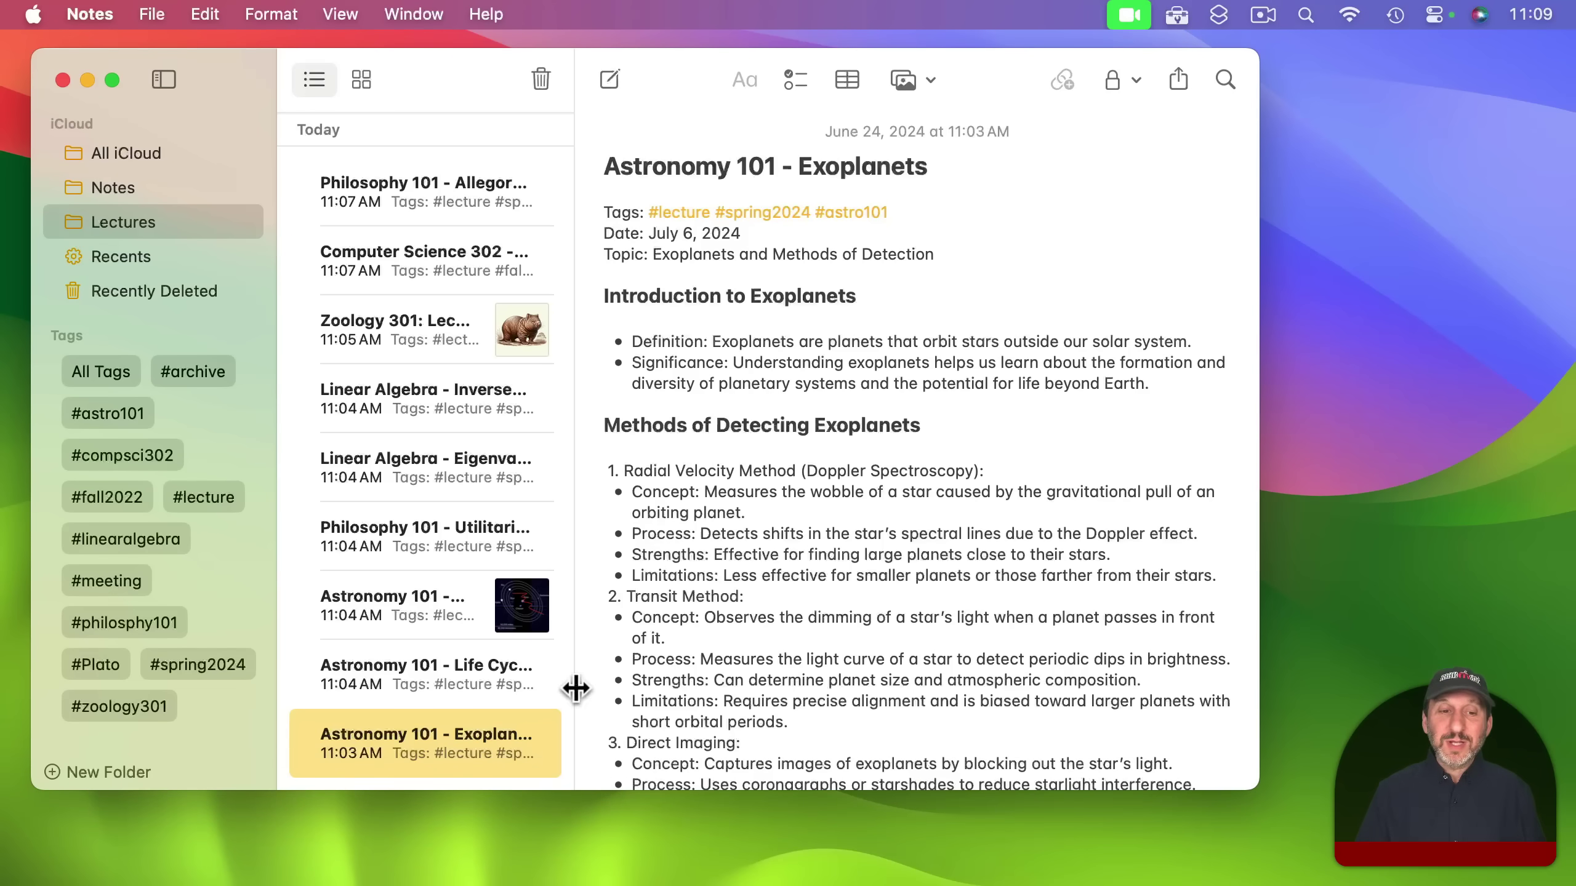
# Add a link to the note "Astronomy 101 - Life Cycle of Stars" after the Definition bullet in the Exoplanets note
pyautogui.click(1203, 343)
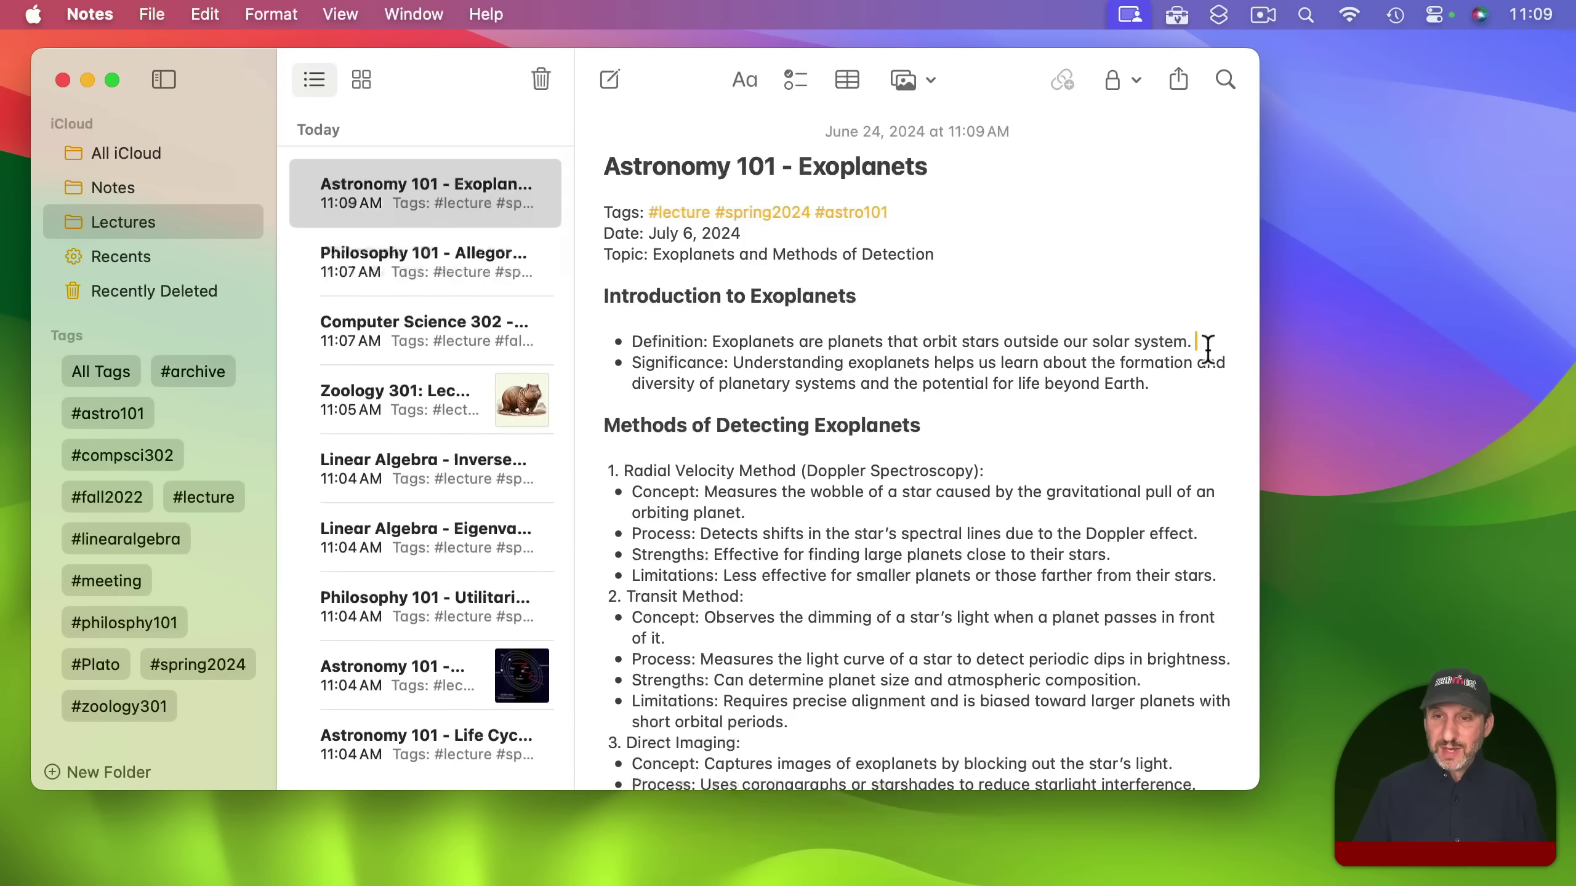
pyautogui.click(205, 15)
pyautogui.click(251, 376)
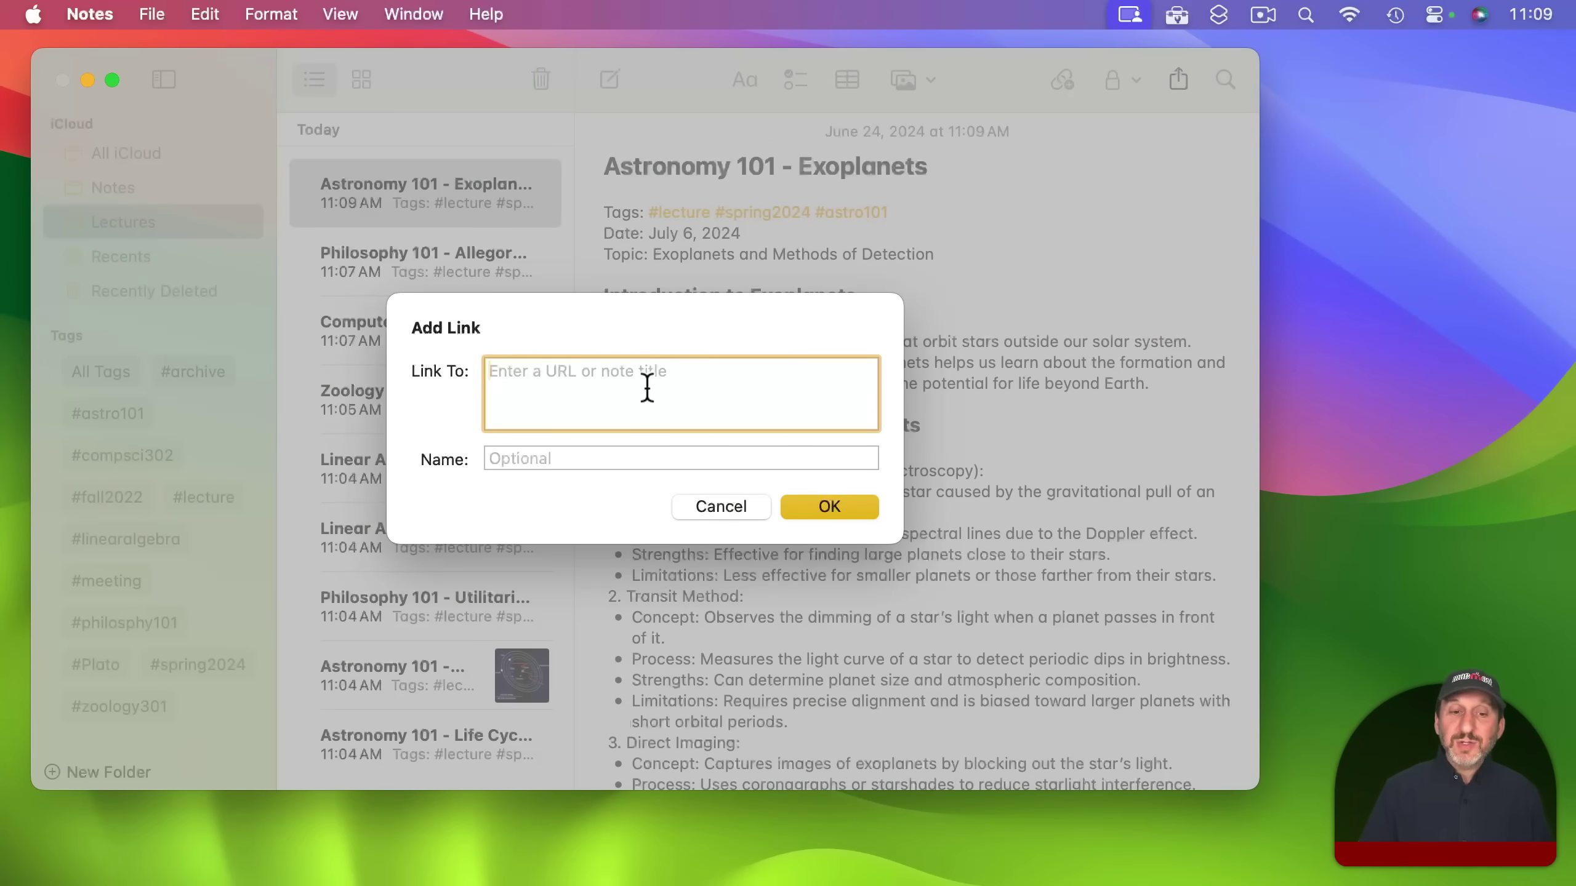
pyautogui.press('shift')
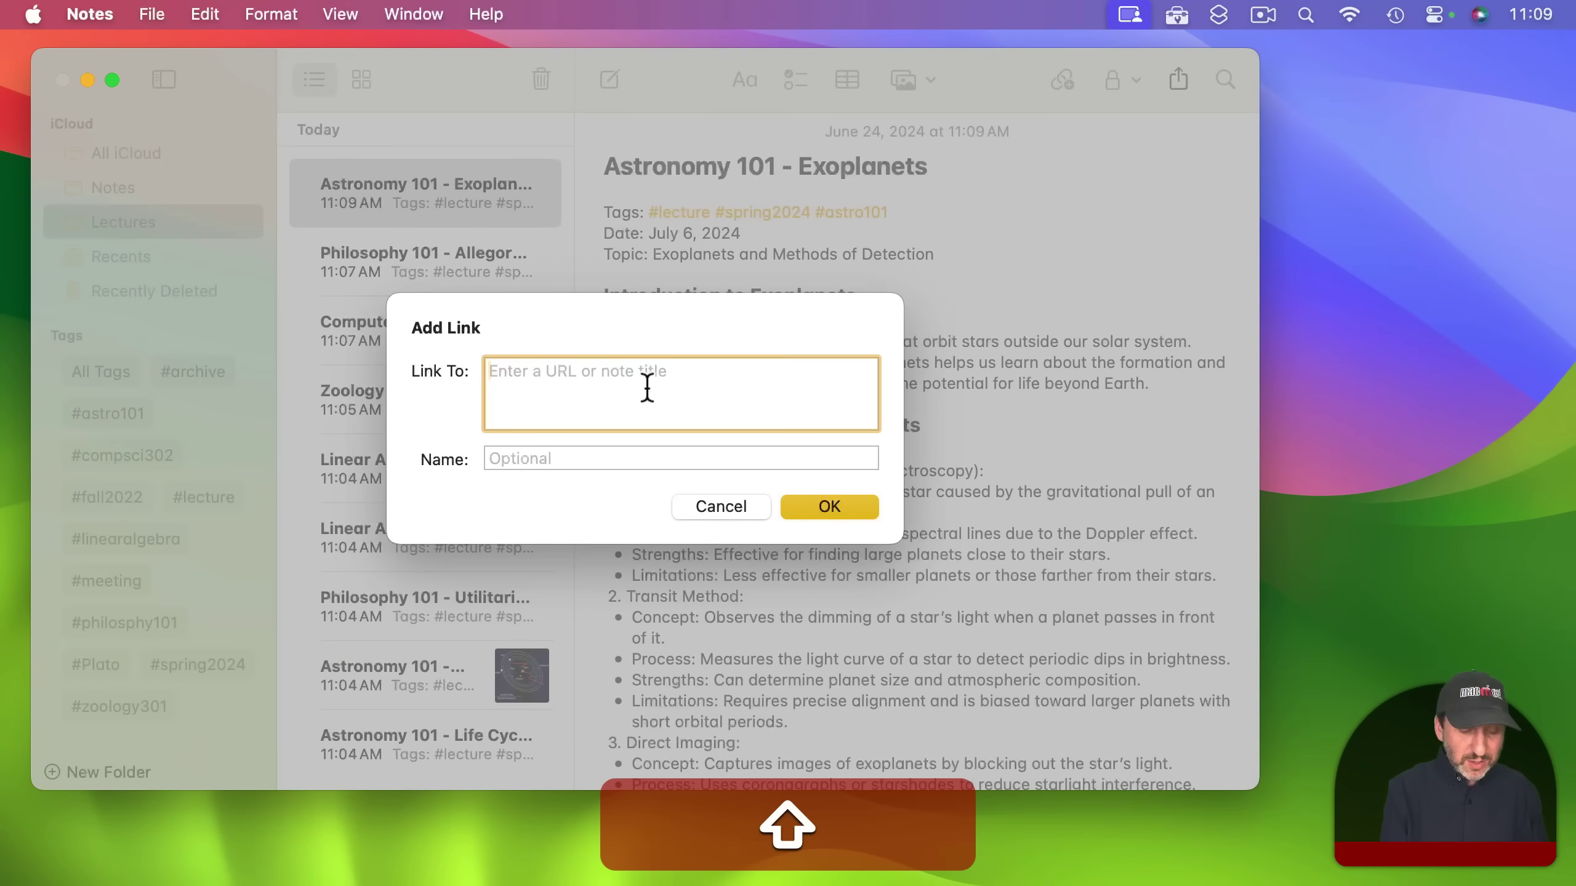
pyautogui.write('Life')
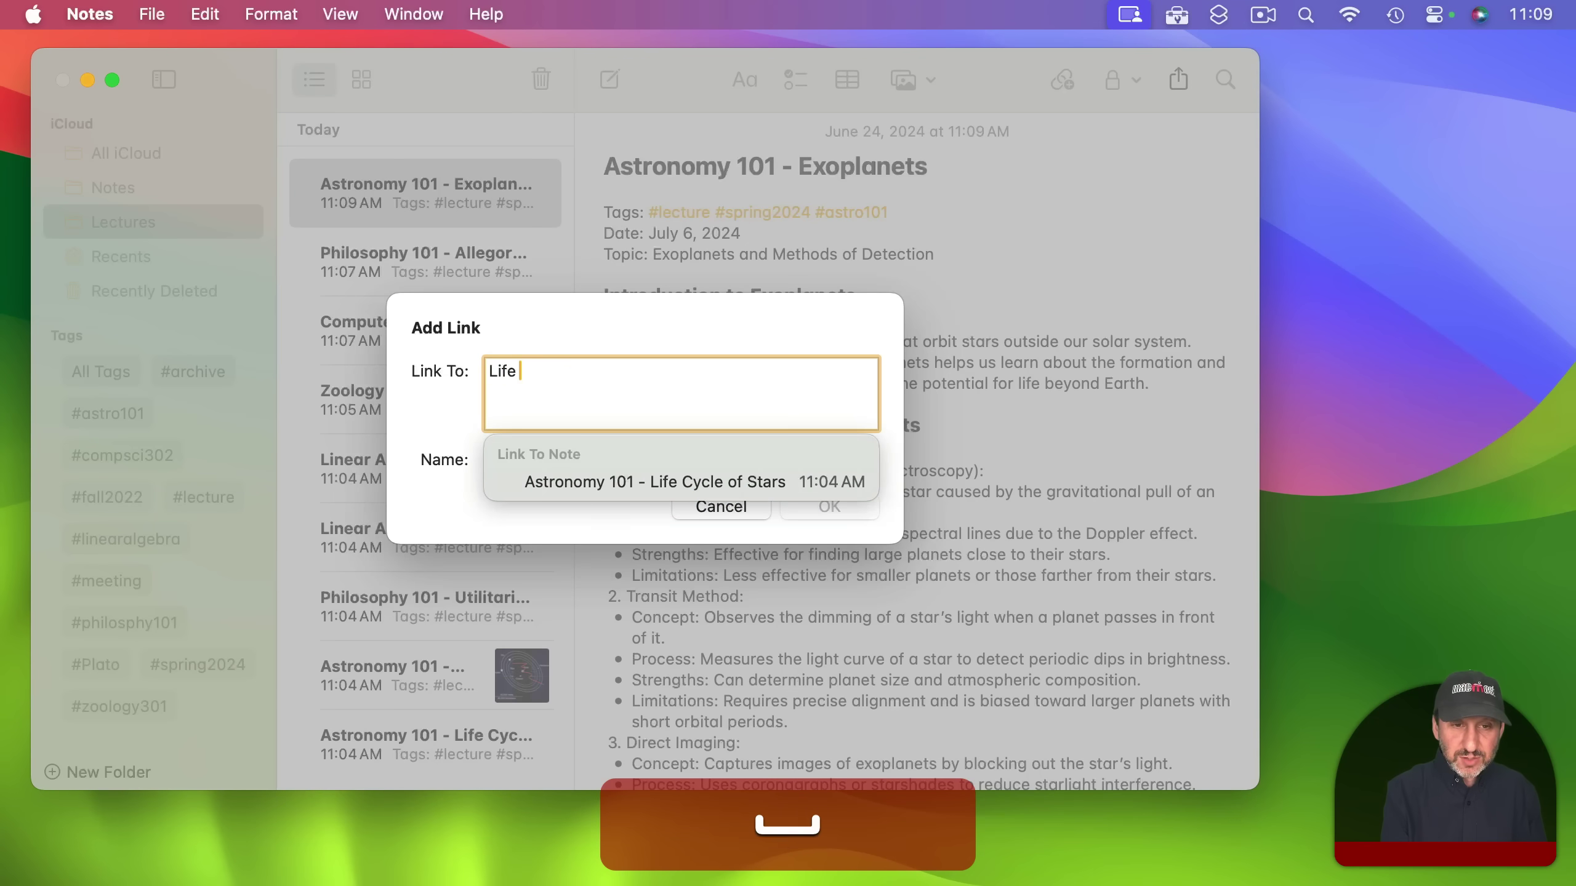
pyautogui.click(714, 481)
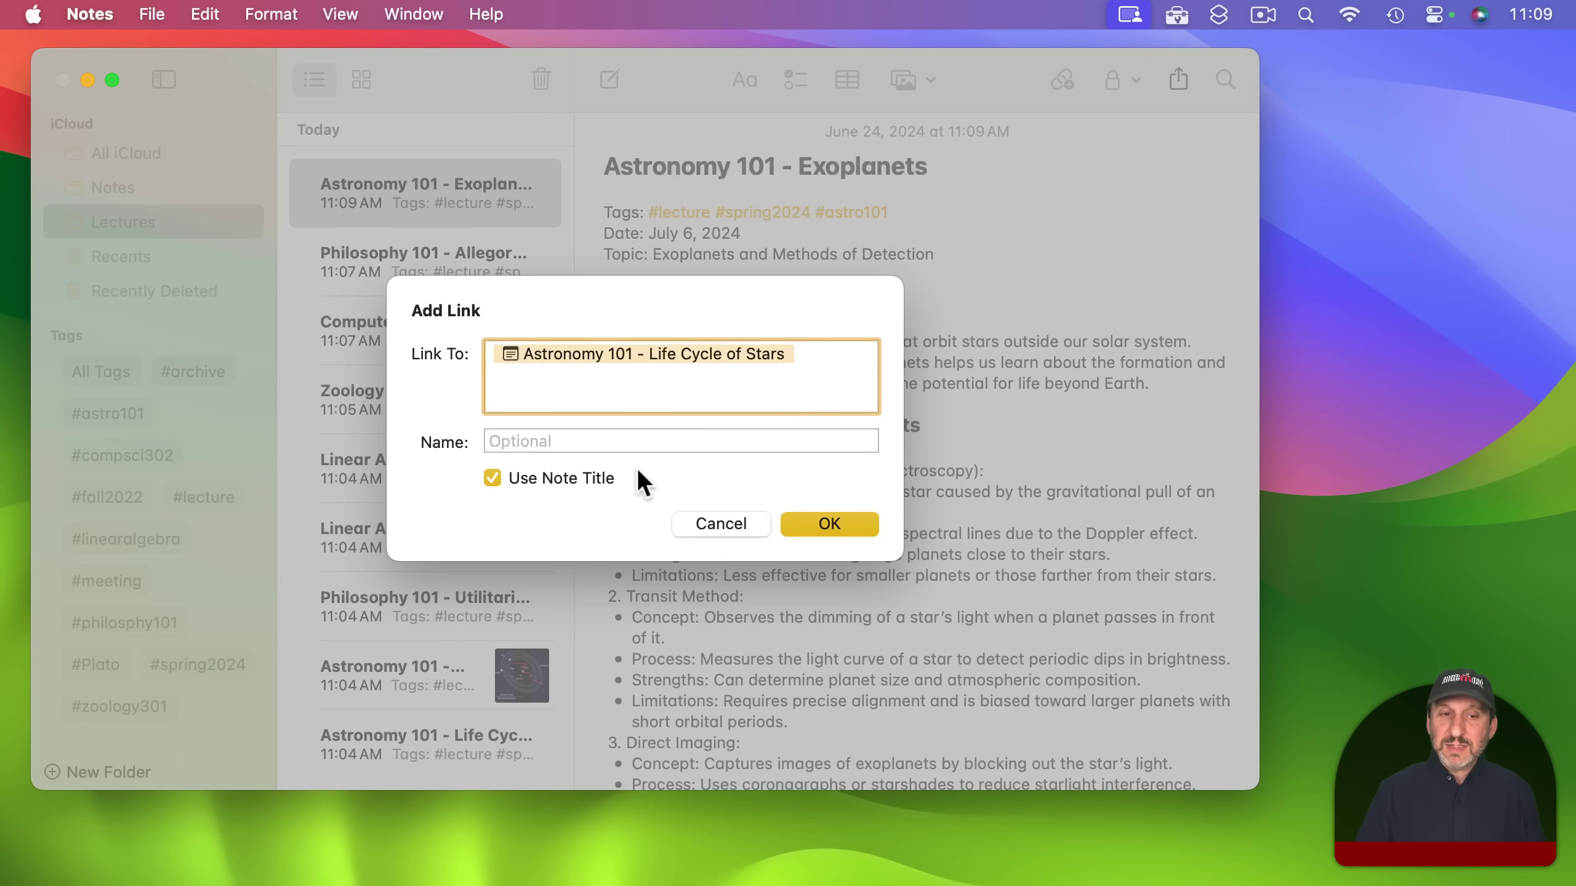
pyautogui.click(830, 524)
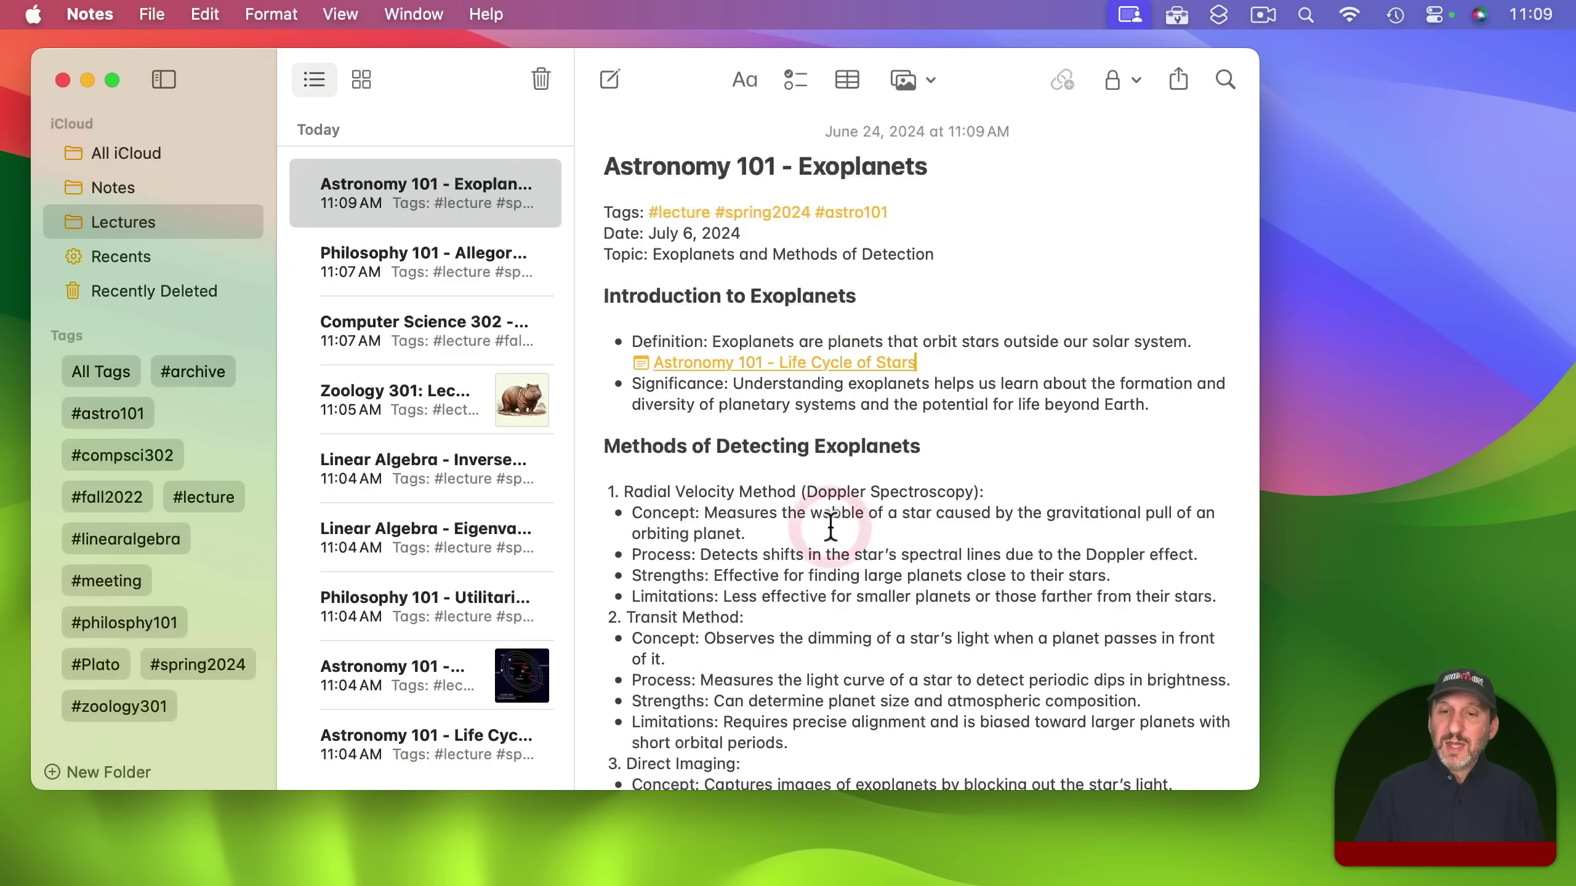
# Follow the link to the Life Cycle of Stars note, return to the Exoplanets note, and delete the link
pyautogui.click(729, 366)
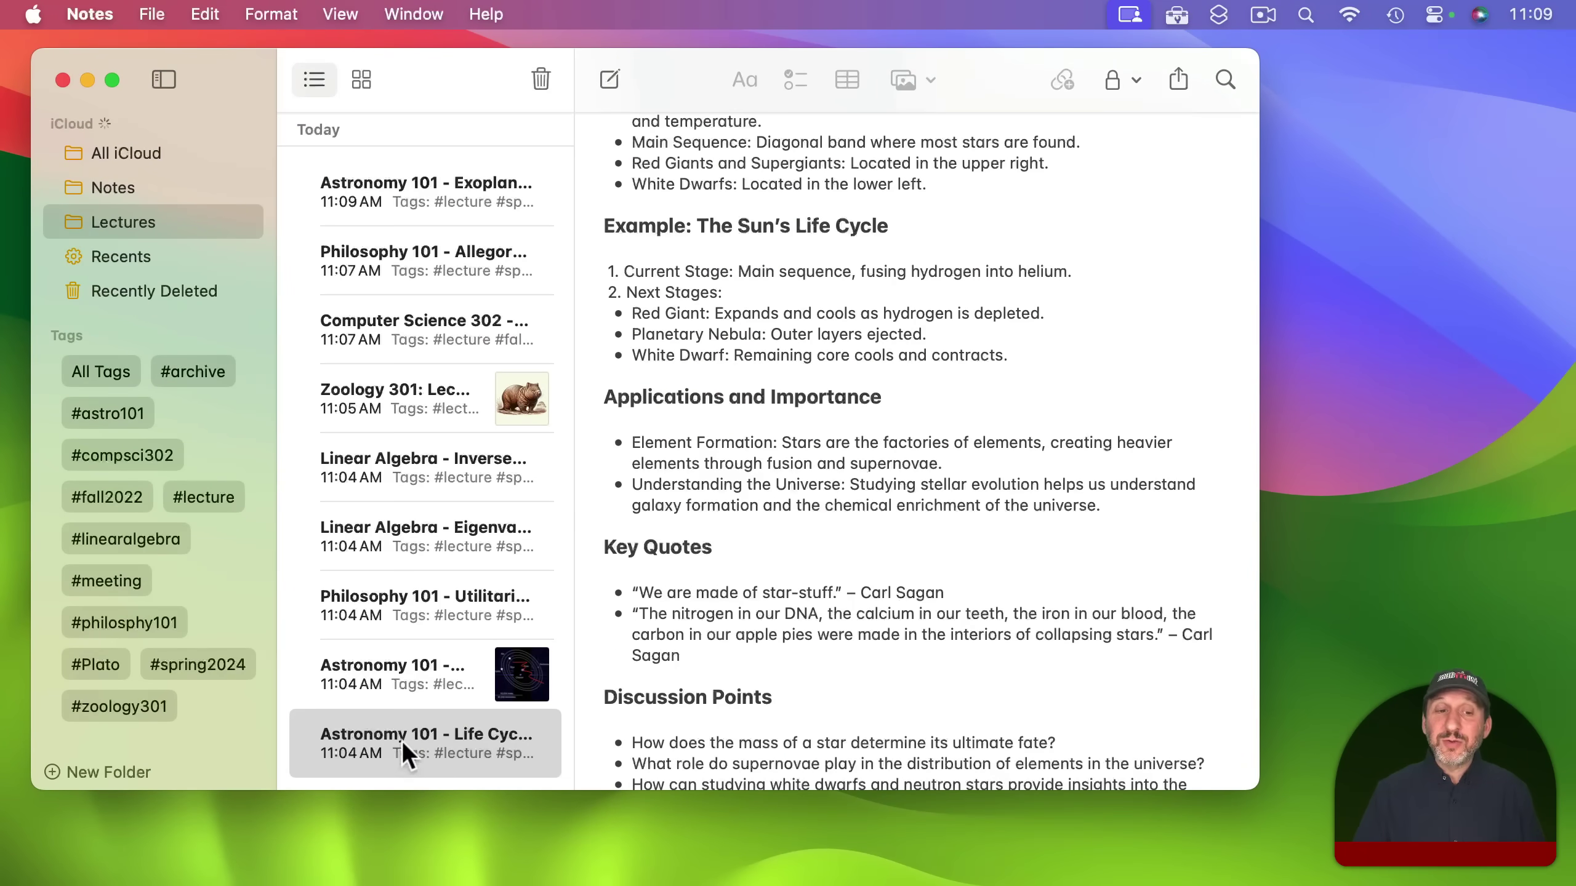
pyautogui.click(428, 193)
pyautogui.press('BackSpace')
pyautogui.press('BackSpace')
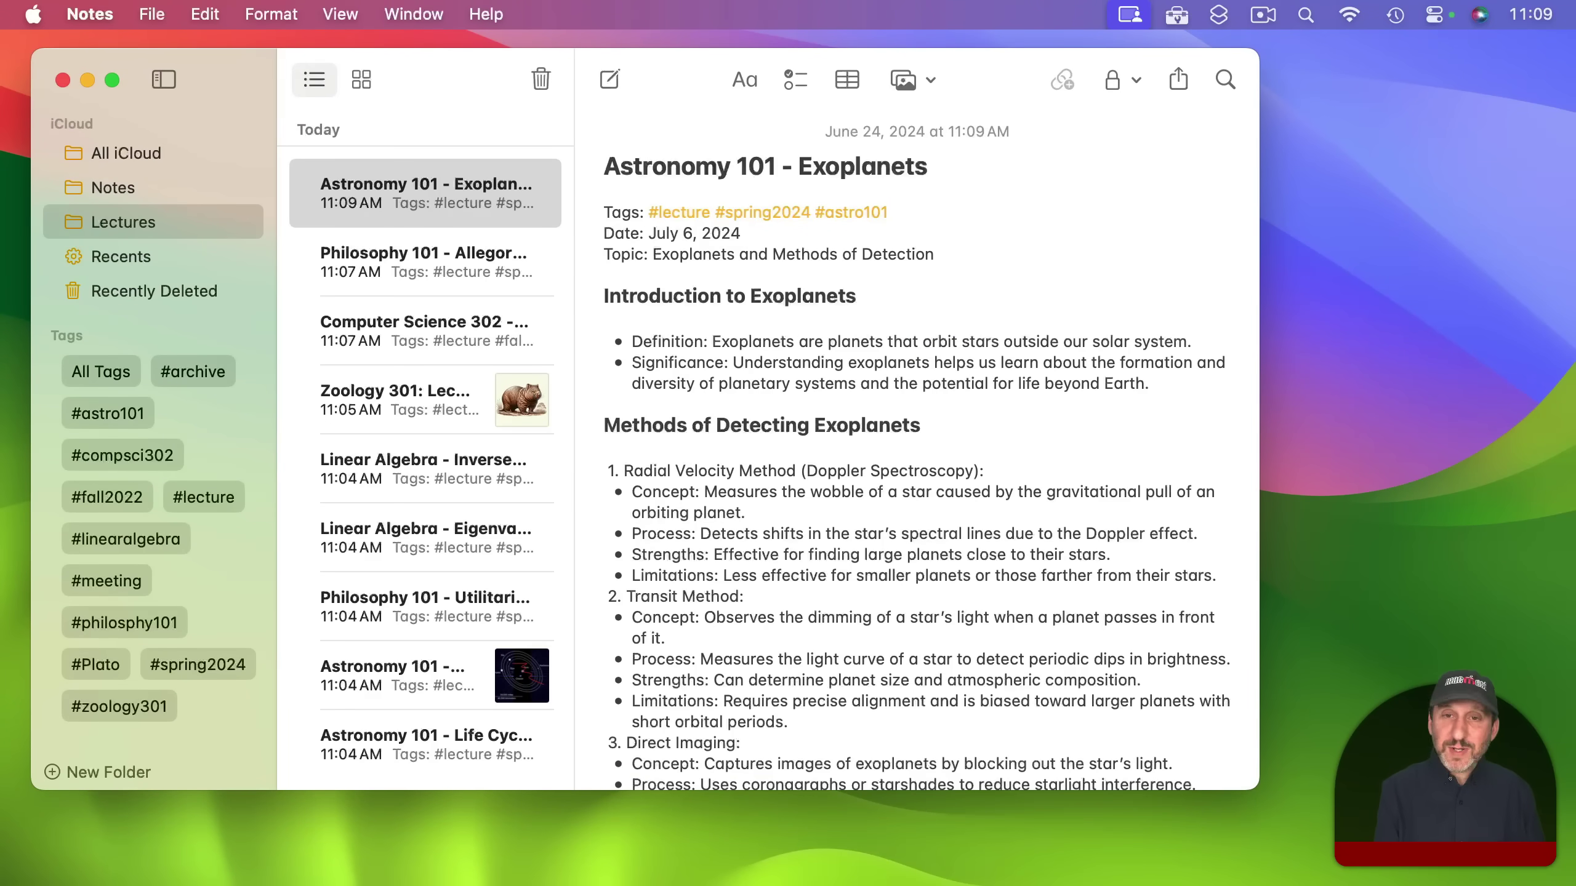
# Insert an inline >> link to "Astronomy 101 - Life Cycle of Stars" after the Definition bullet, and delete it
pyautogui.write('>>')
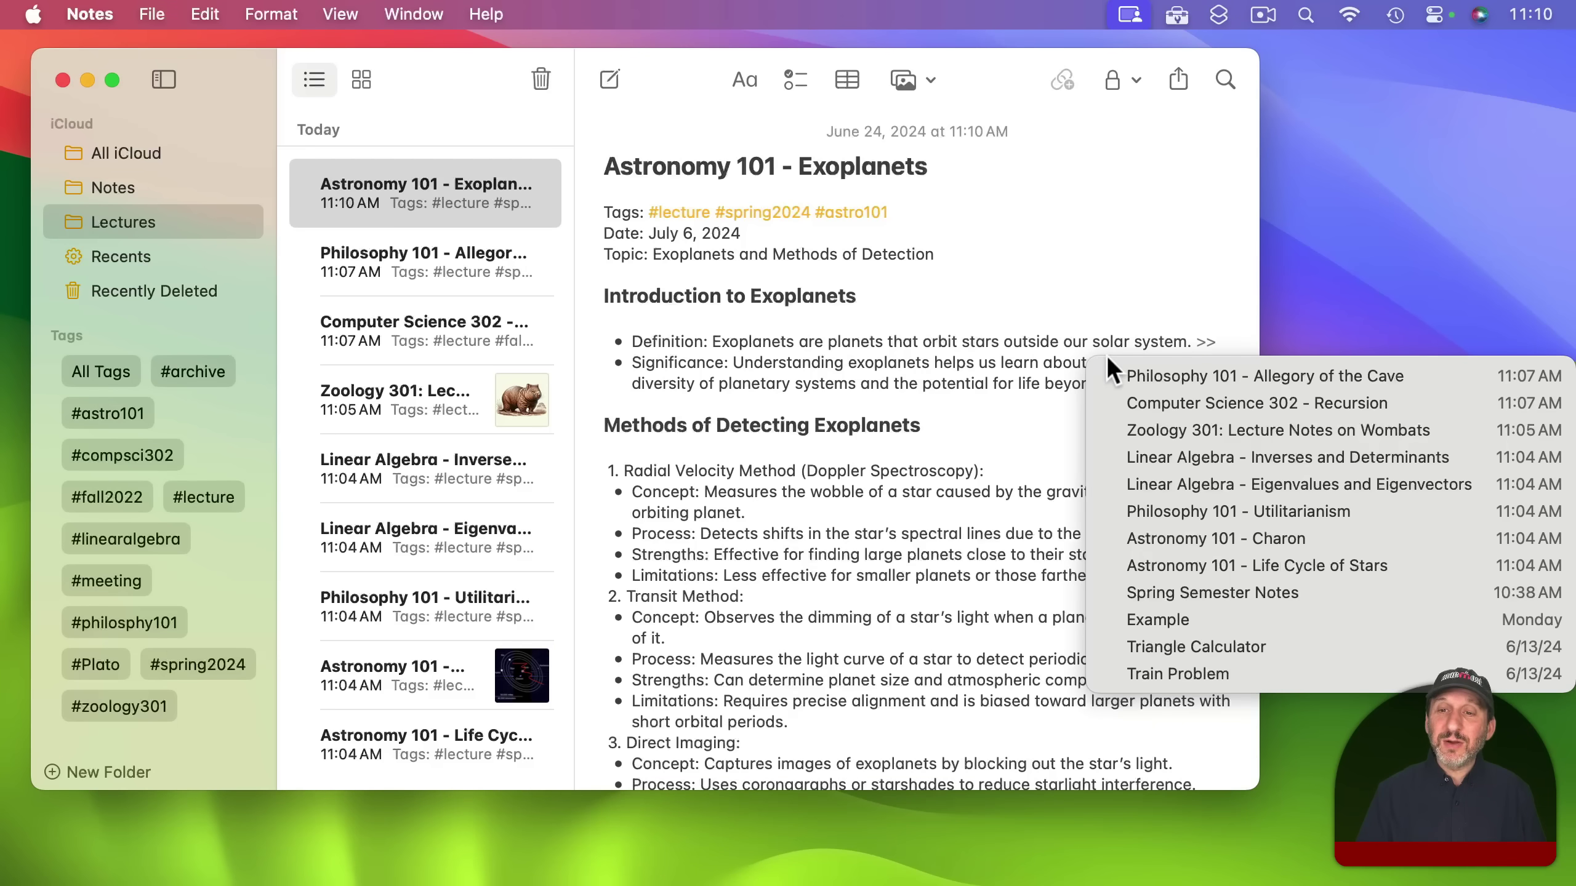
pyautogui.click(1142, 564)
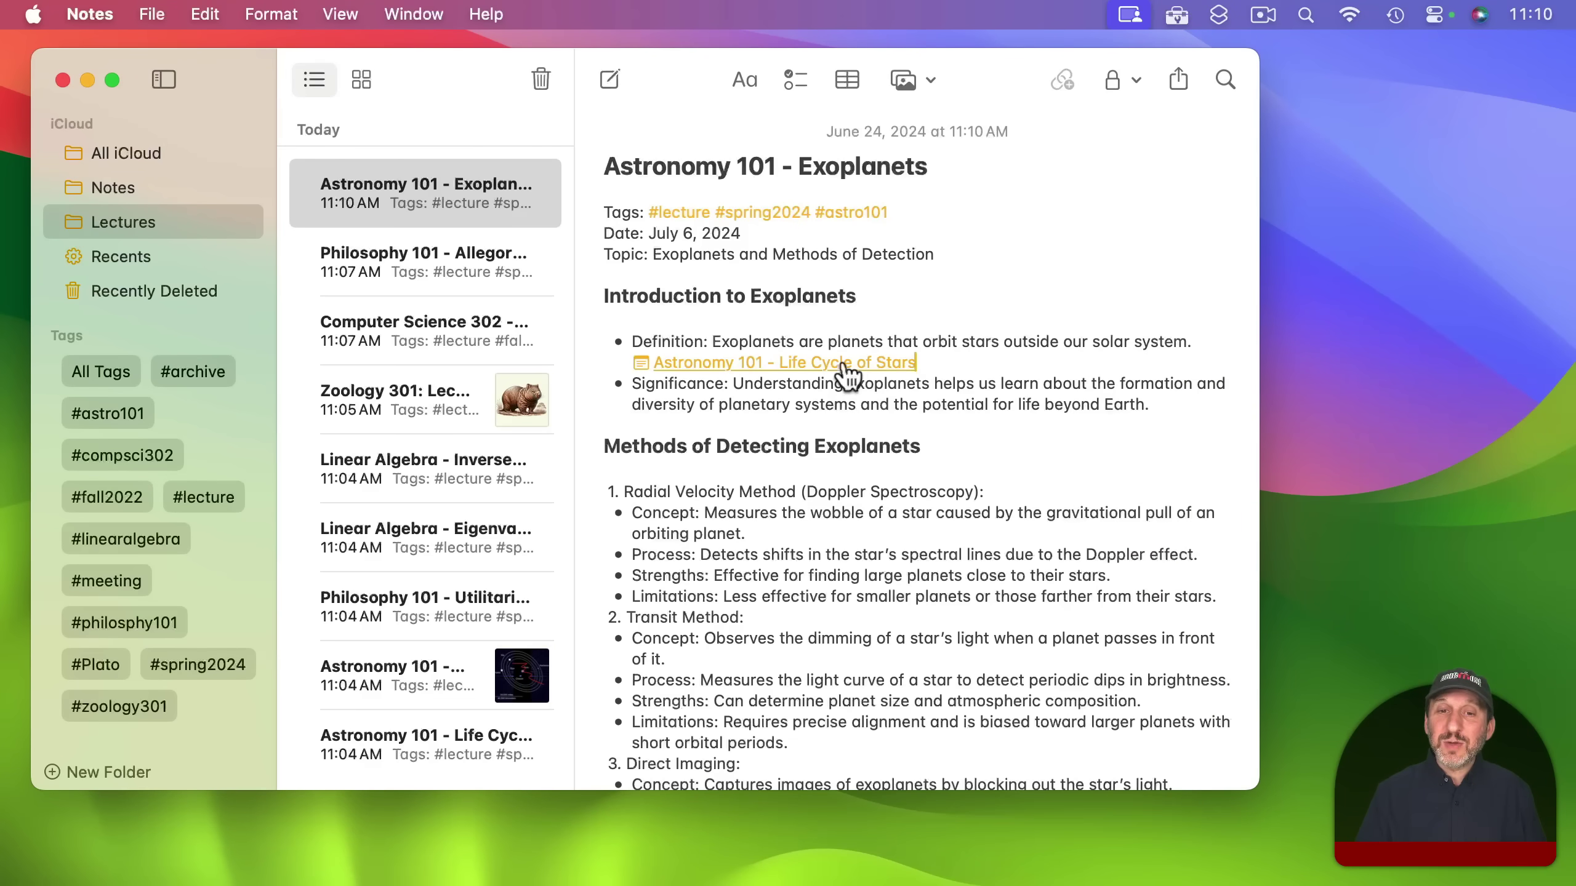
pyautogui.press('BackSpace')
pyautogui.press('BackSpace')
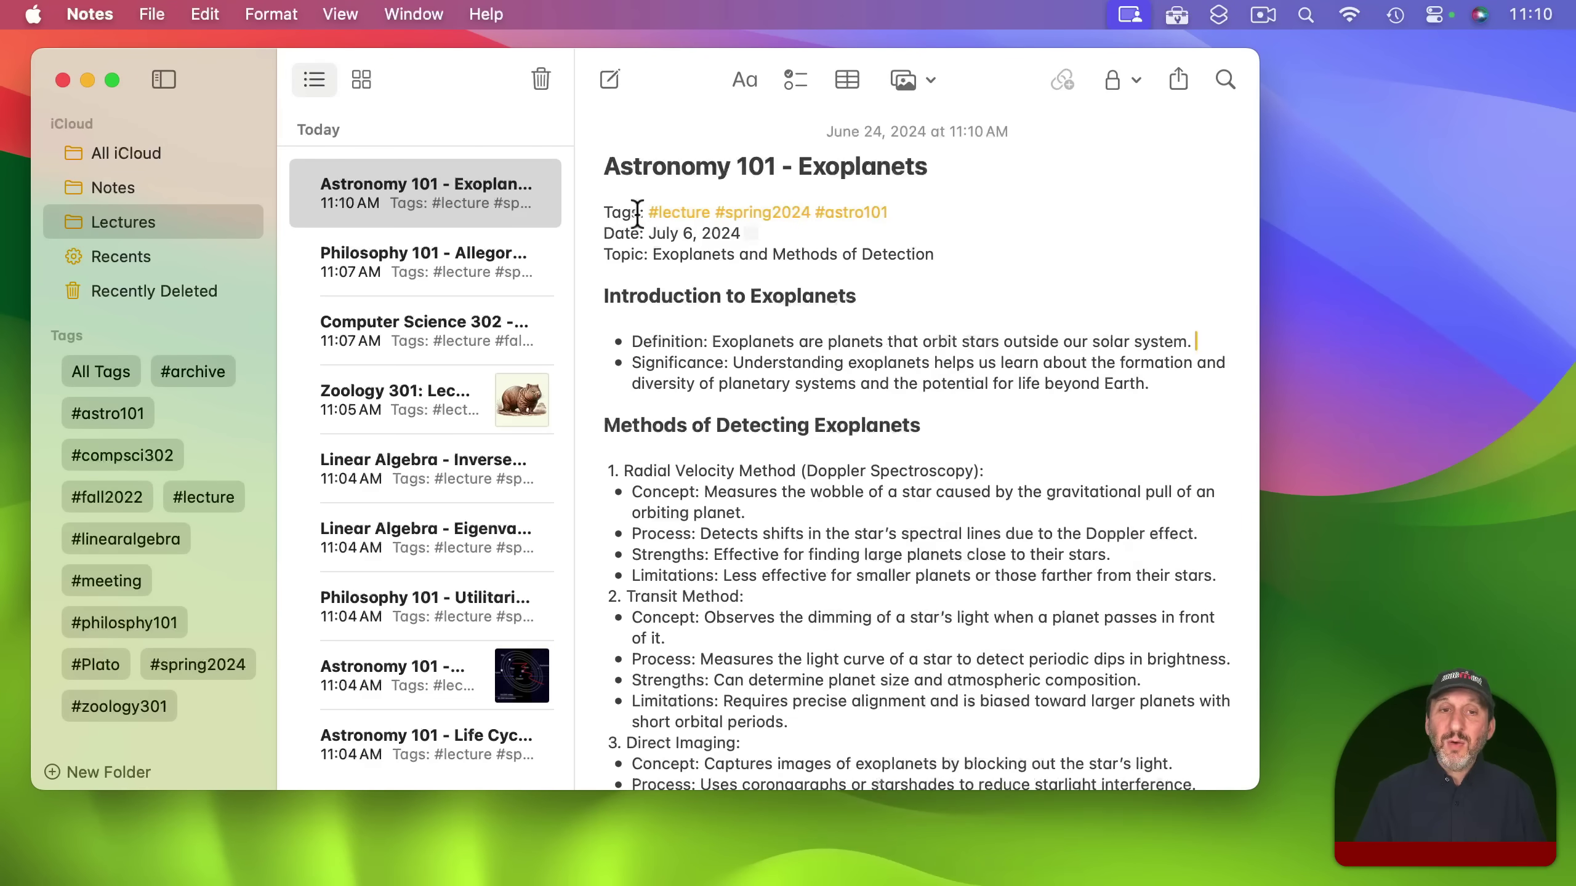
# Add an "Also see:" line below the Exoplanets note's Topic line with a link to "Astronomy 101 - Life Cycle of Stars"
pyautogui.click(967, 250)
pyautogui.press('Return')
pyautogui.write('Al')
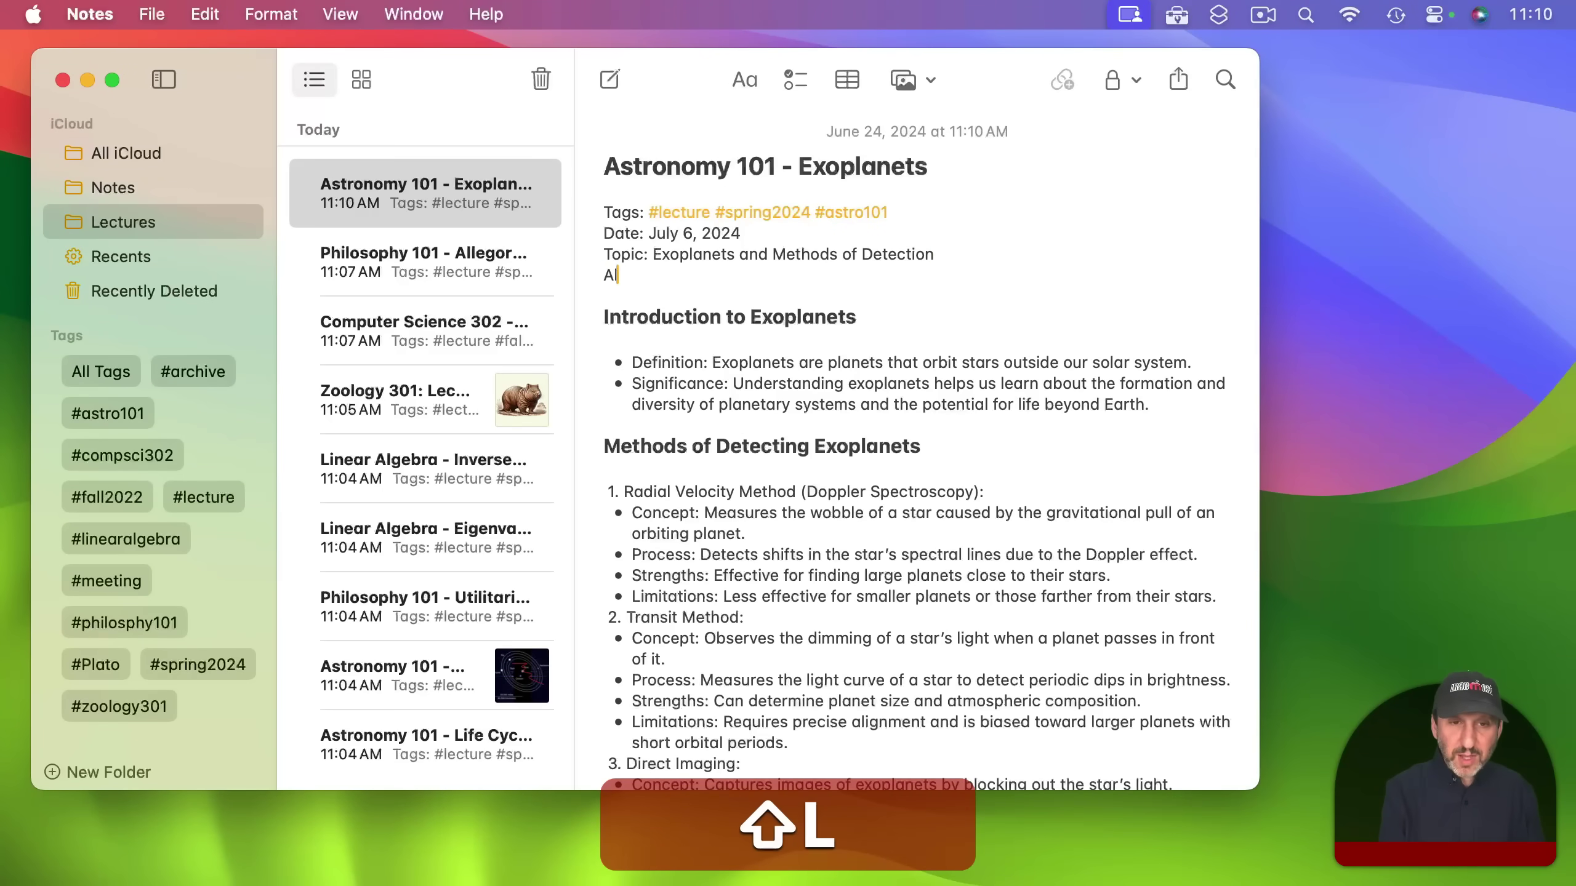
pyautogui.write('so see: ')
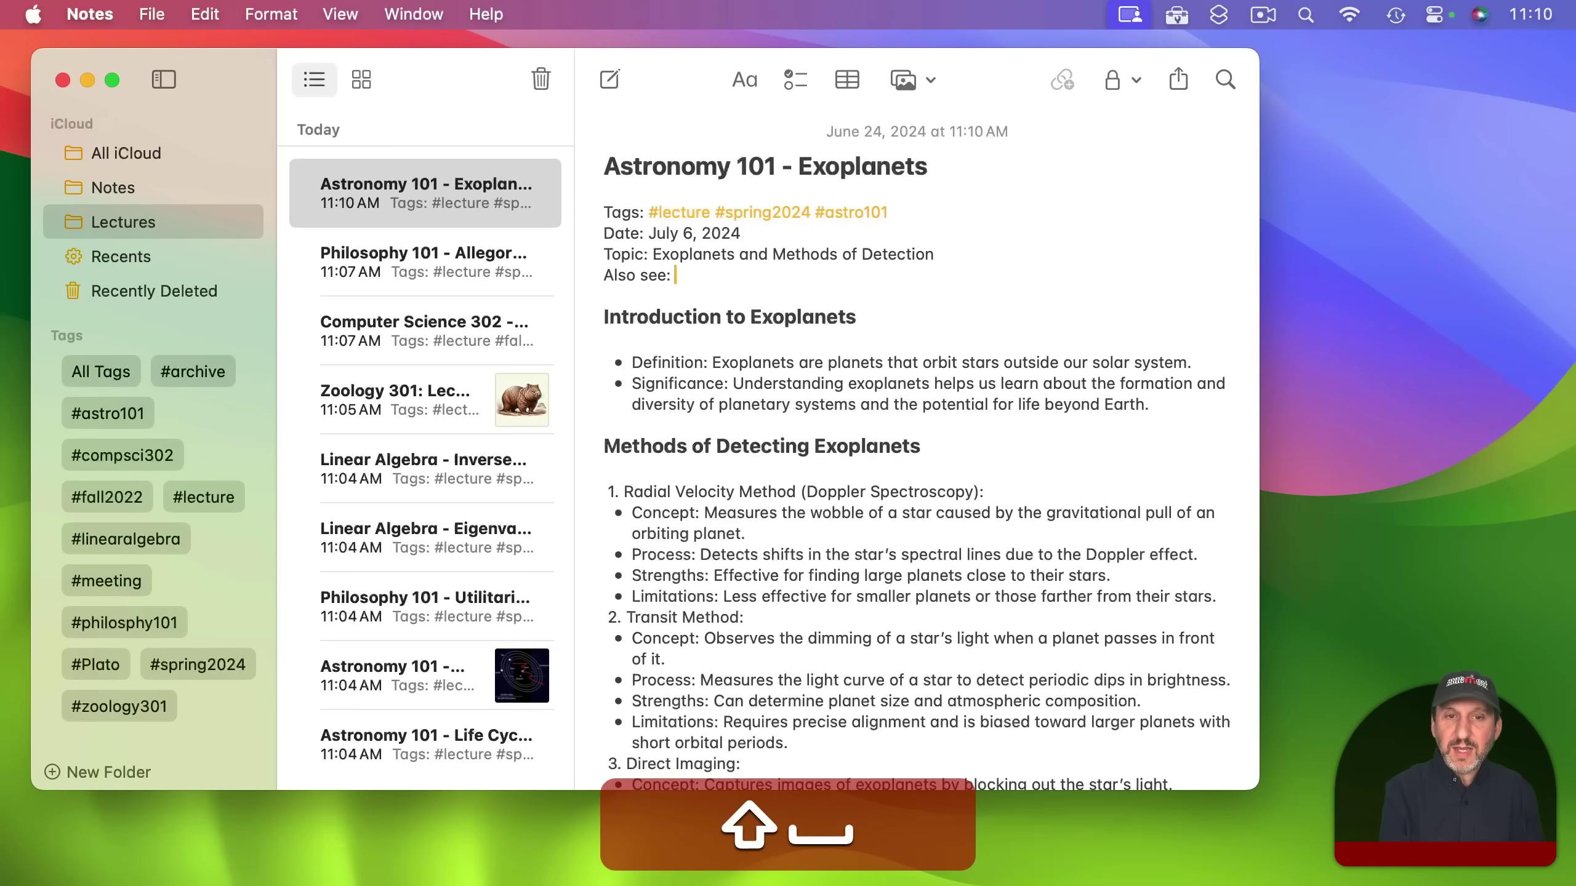
pyautogui.write('>>')
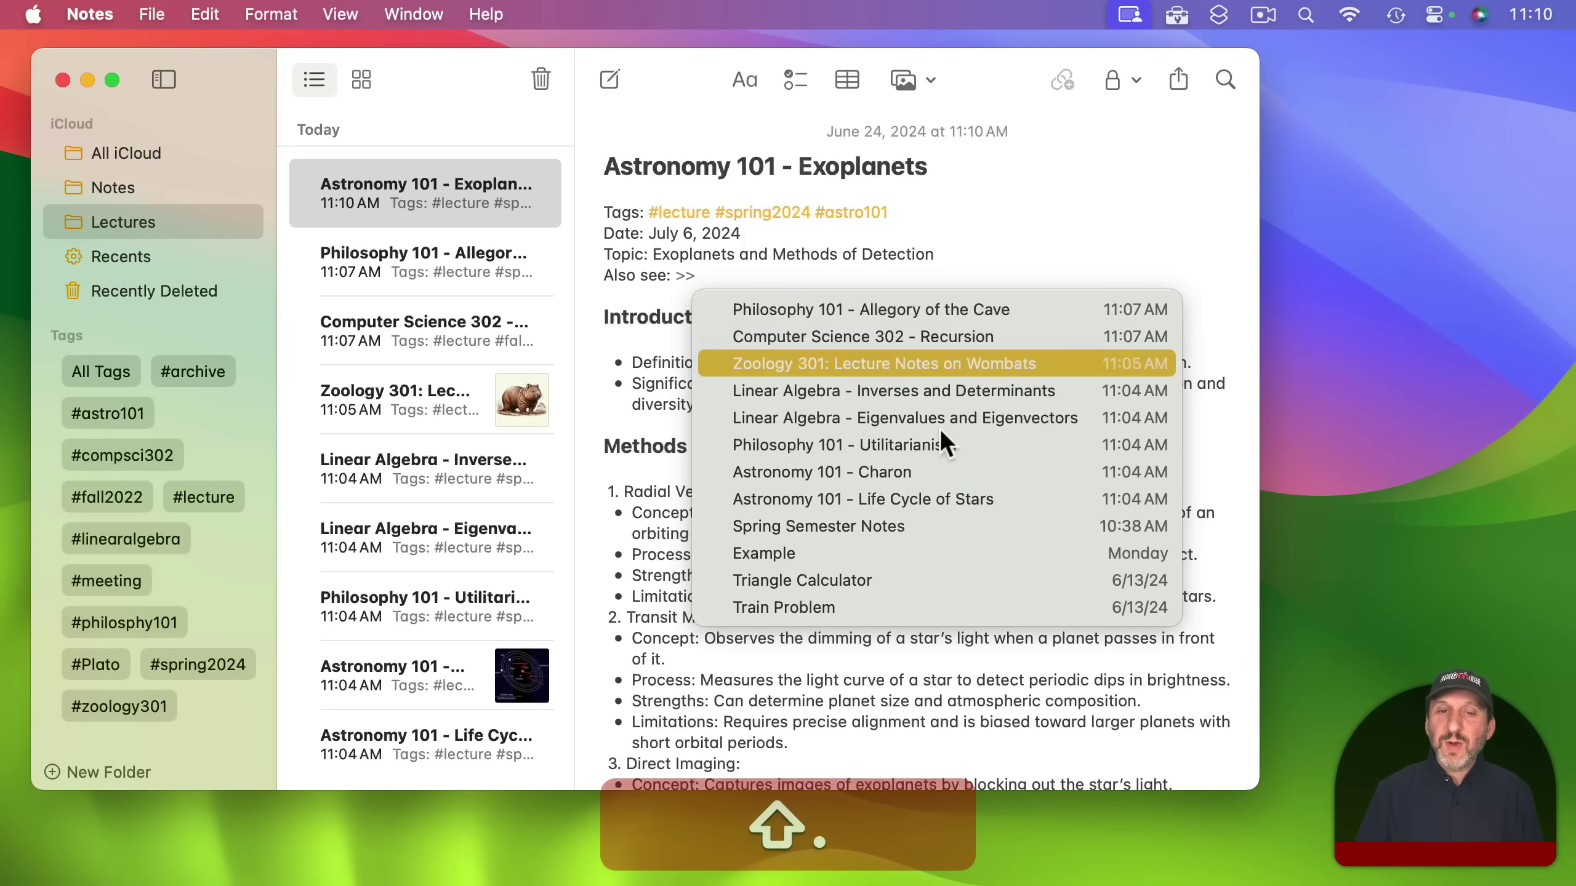
pyautogui.click(877, 493)
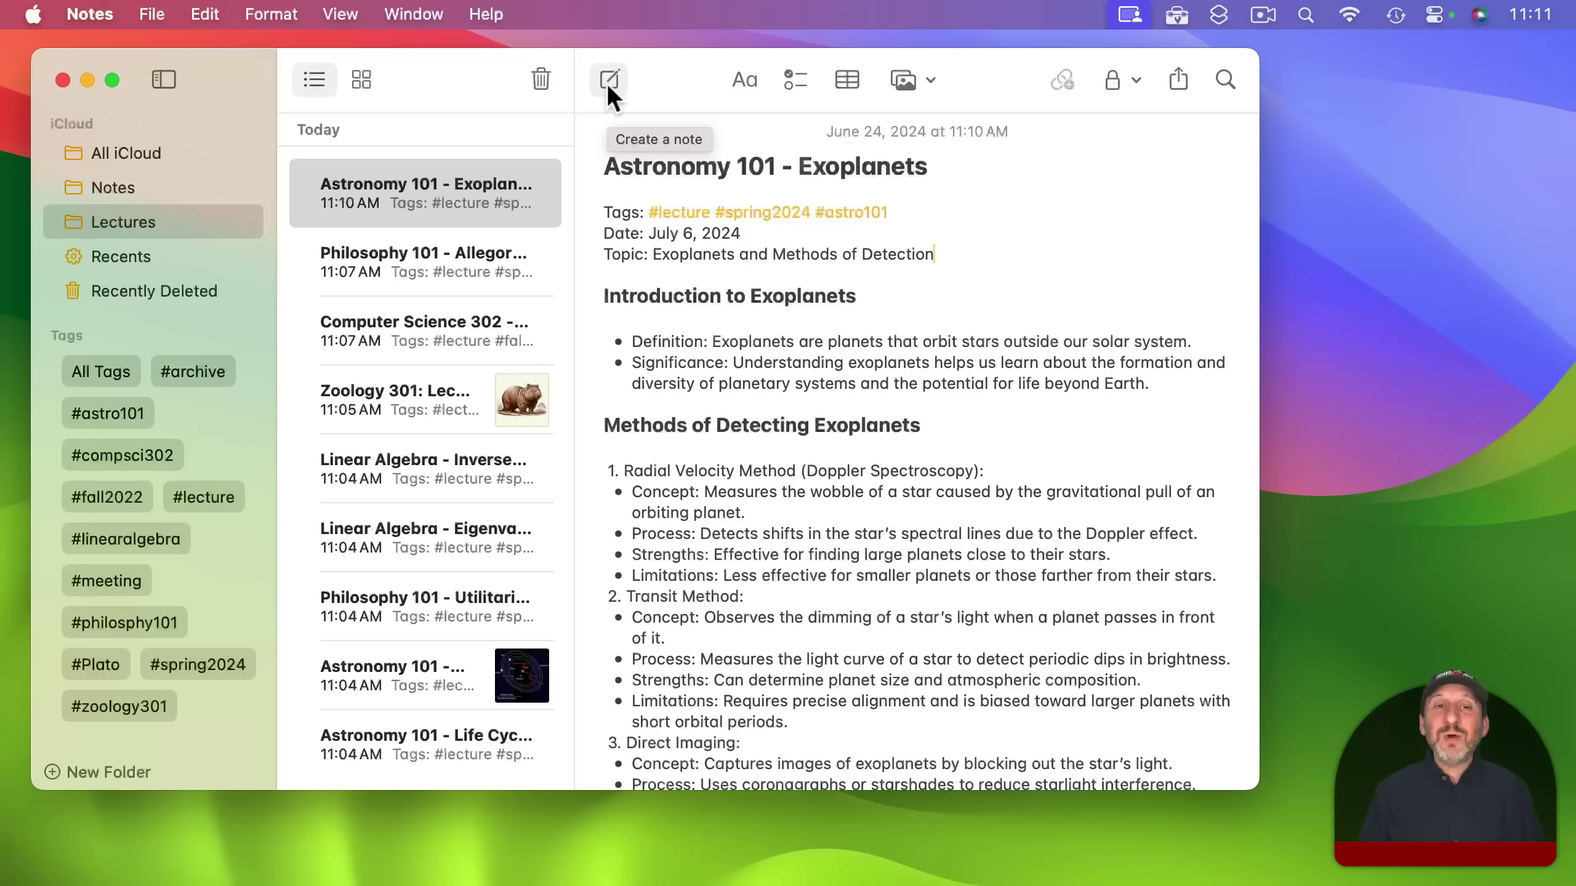
# Create a new note in the Lectures folder titled "Spring 2024 Lectures"
pyautogui.click(605, 82)
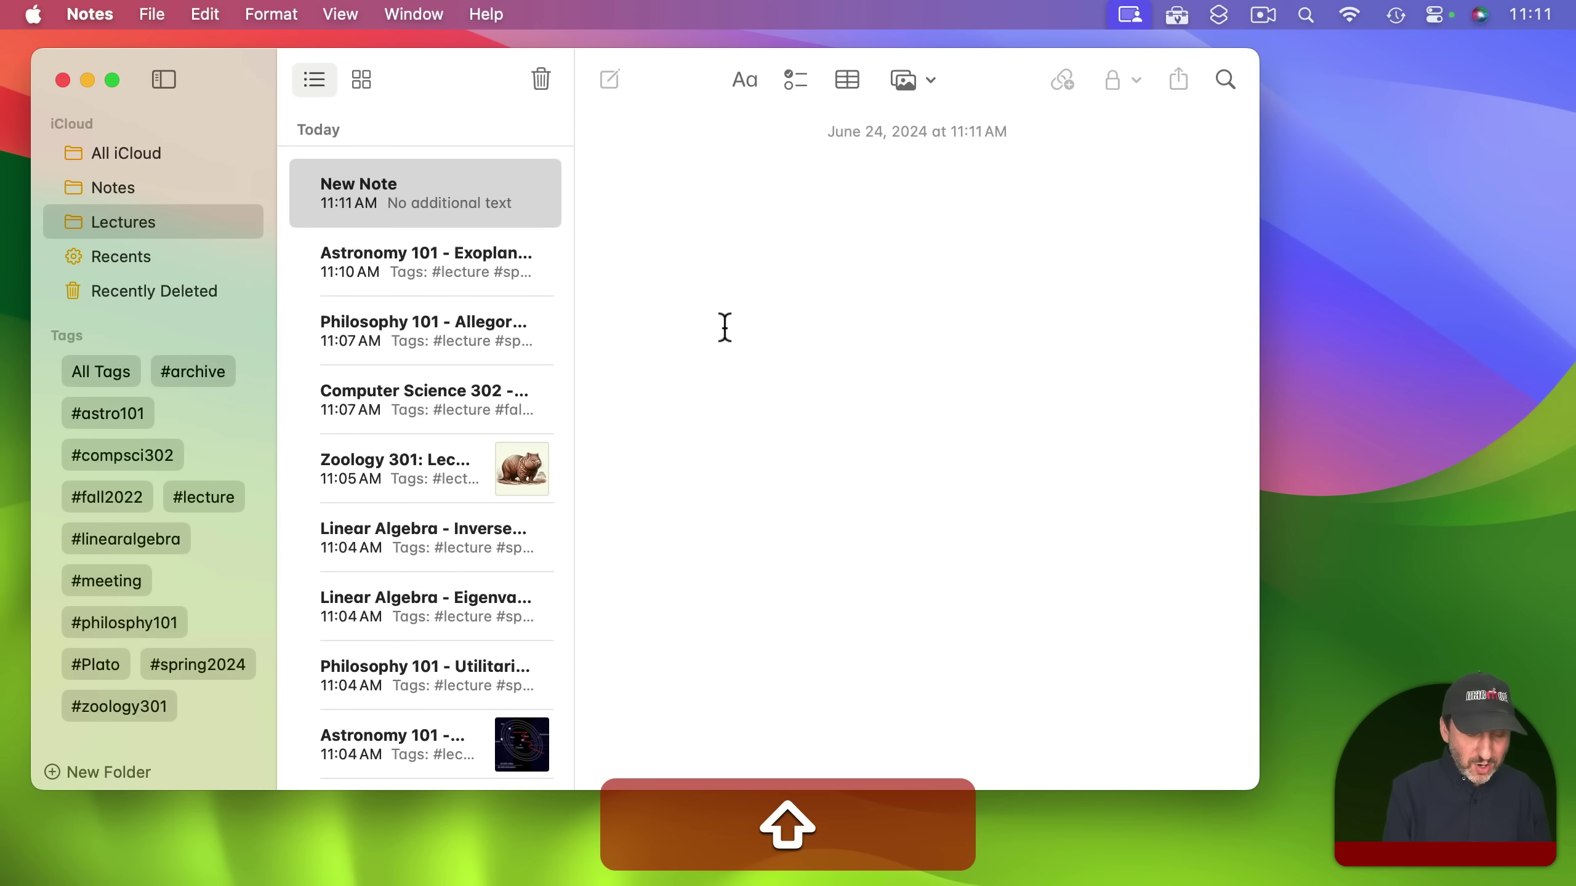
pyautogui.write('Spring 2024')
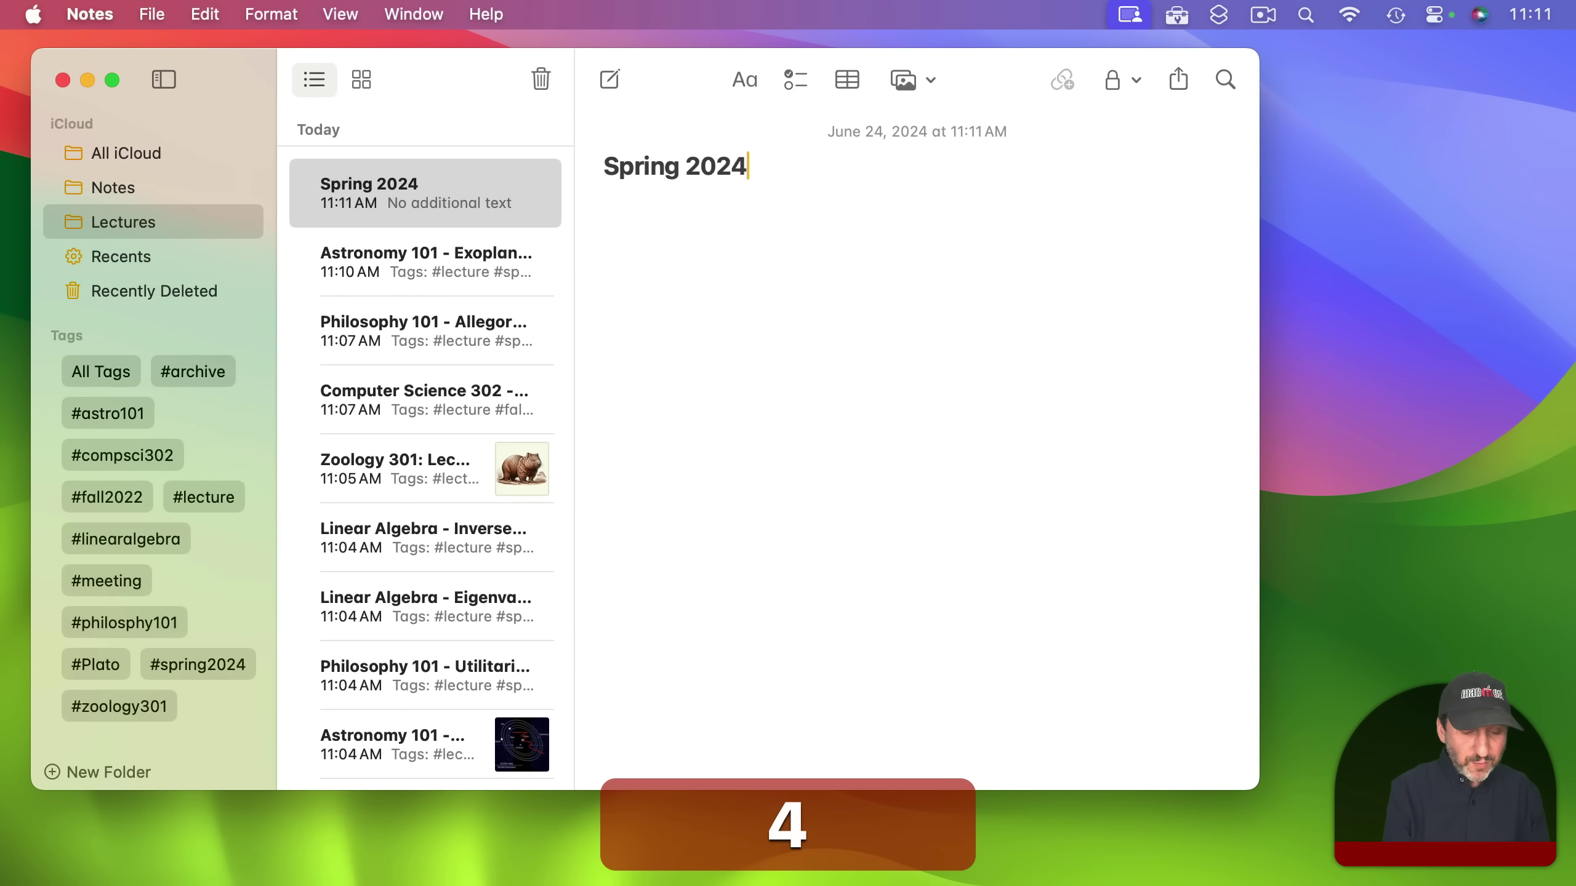
pyautogui.write(' Lectures')
pyautogui.press('Return')
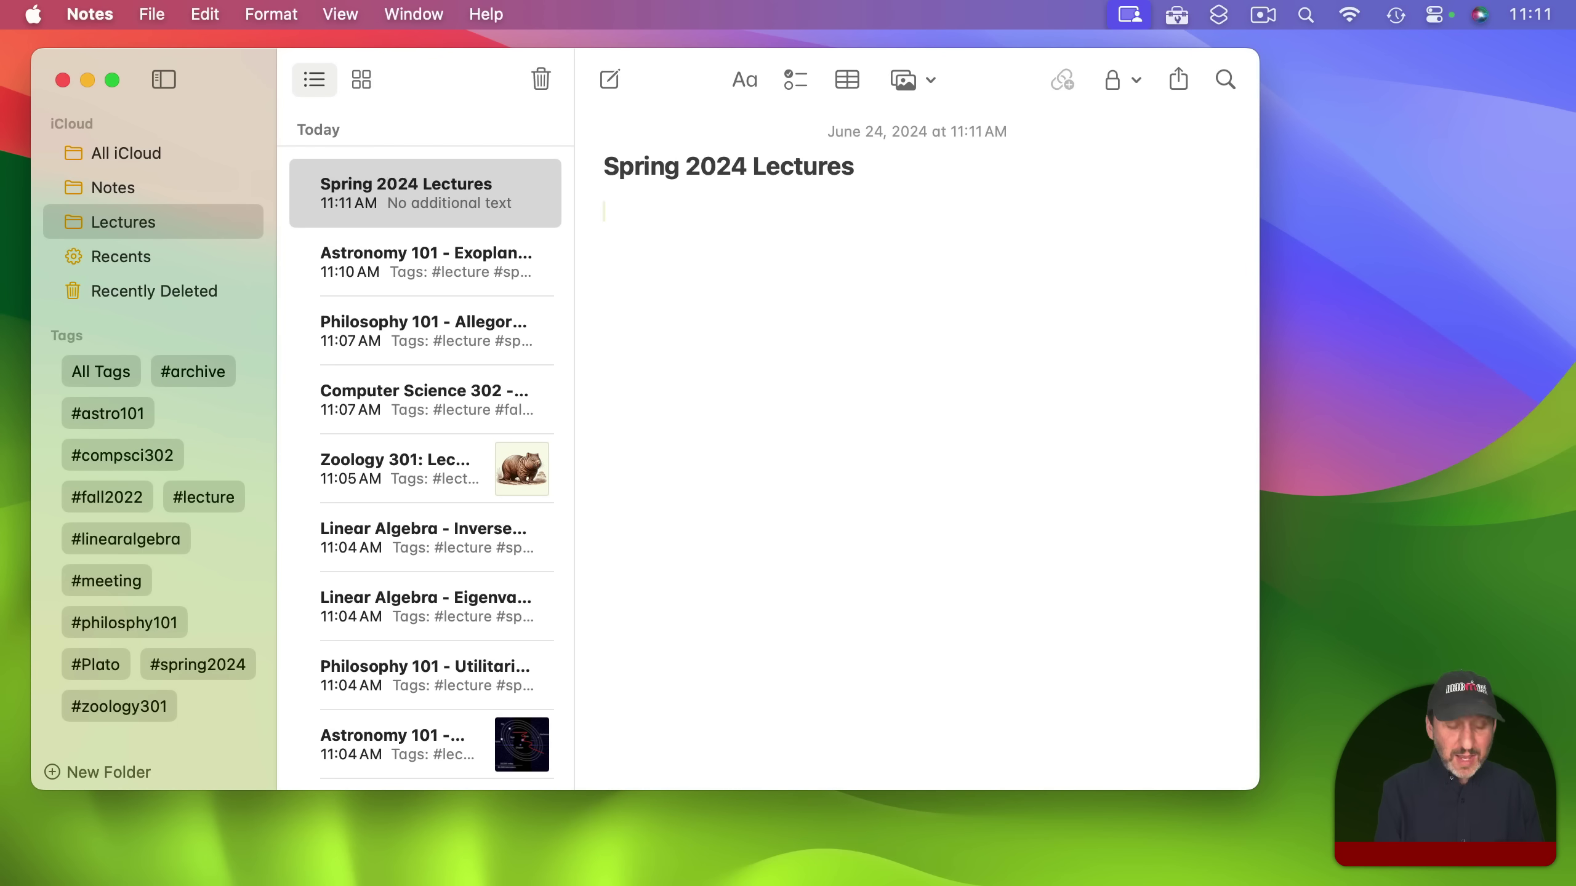
# Add "Astronomy 101" below the note title, format it as a section heading, and start a new line beneath it
pyautogui.write('Astronomy 101')
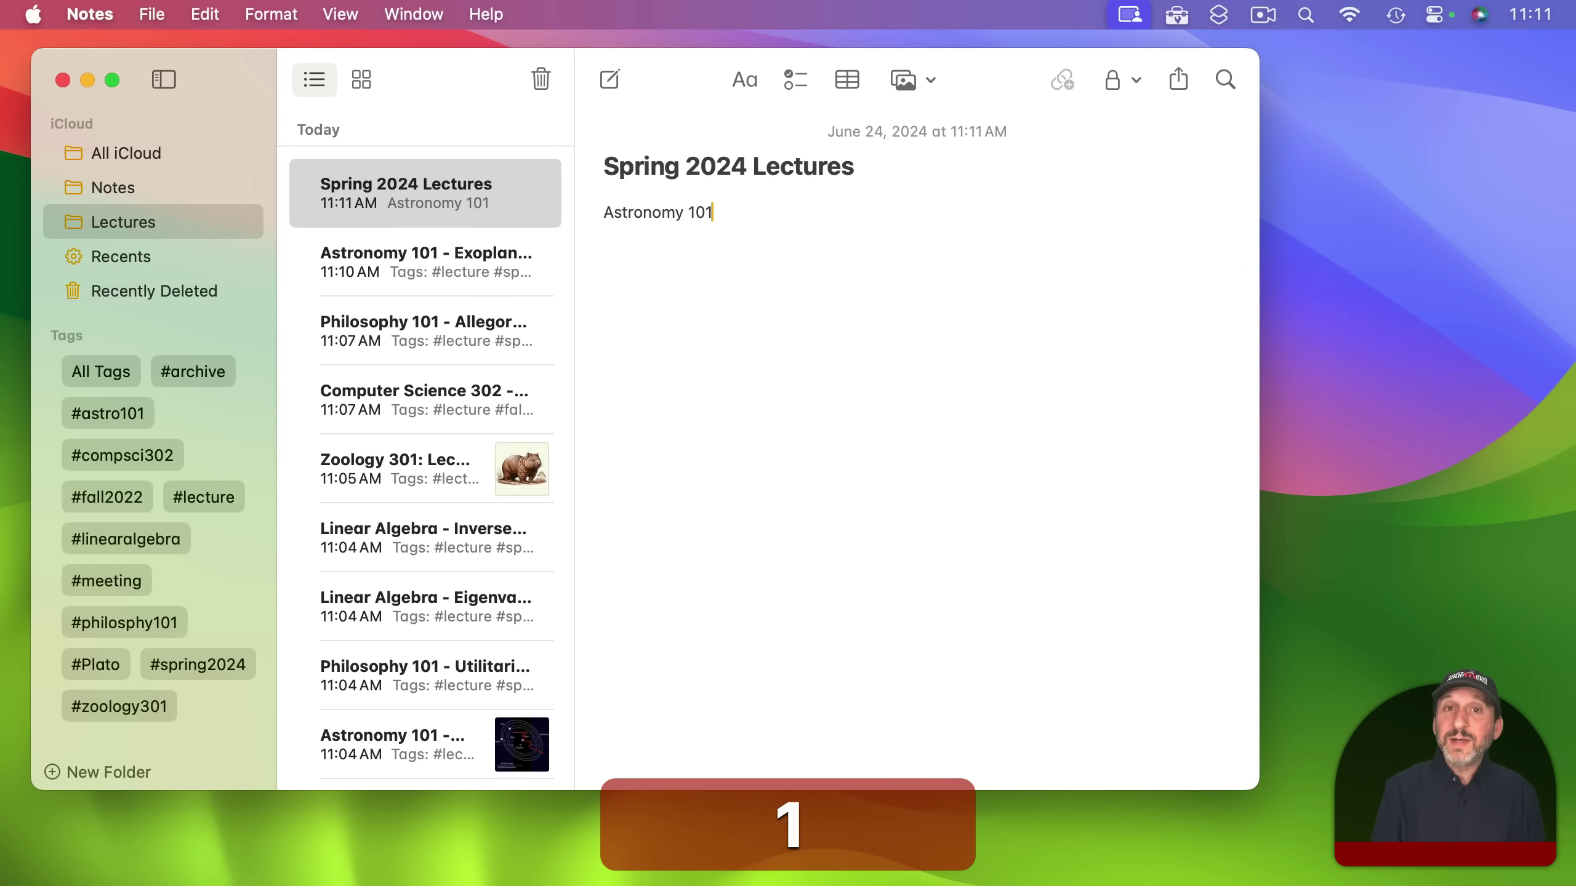
pyautogui.press('shift+cmd+Left')
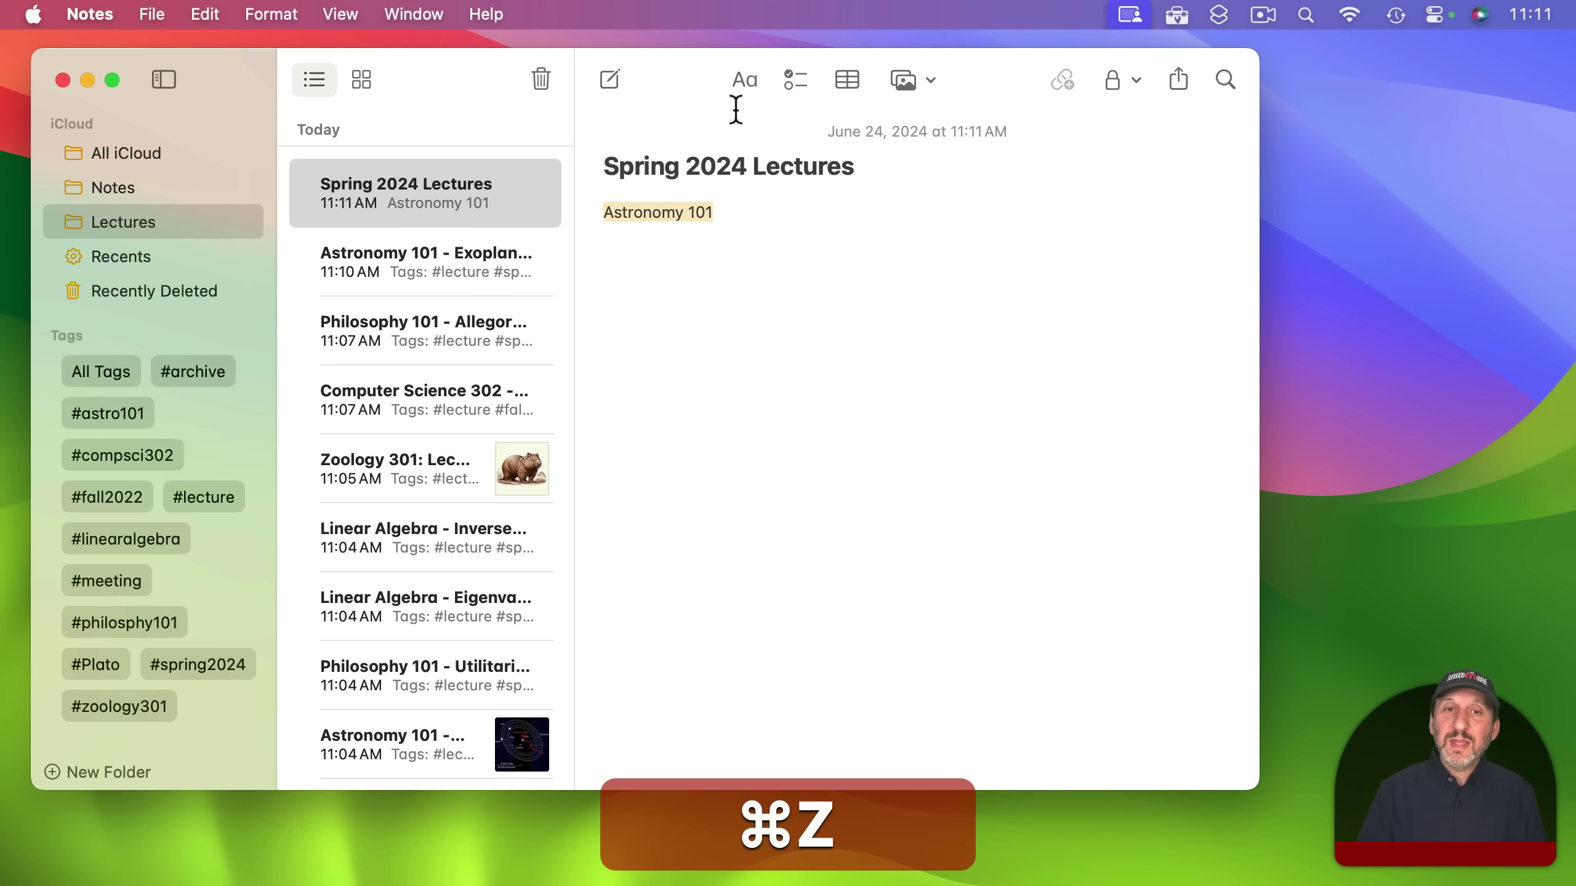
pyautogui.click(744, 79)
pyautogui.click(737, 223)
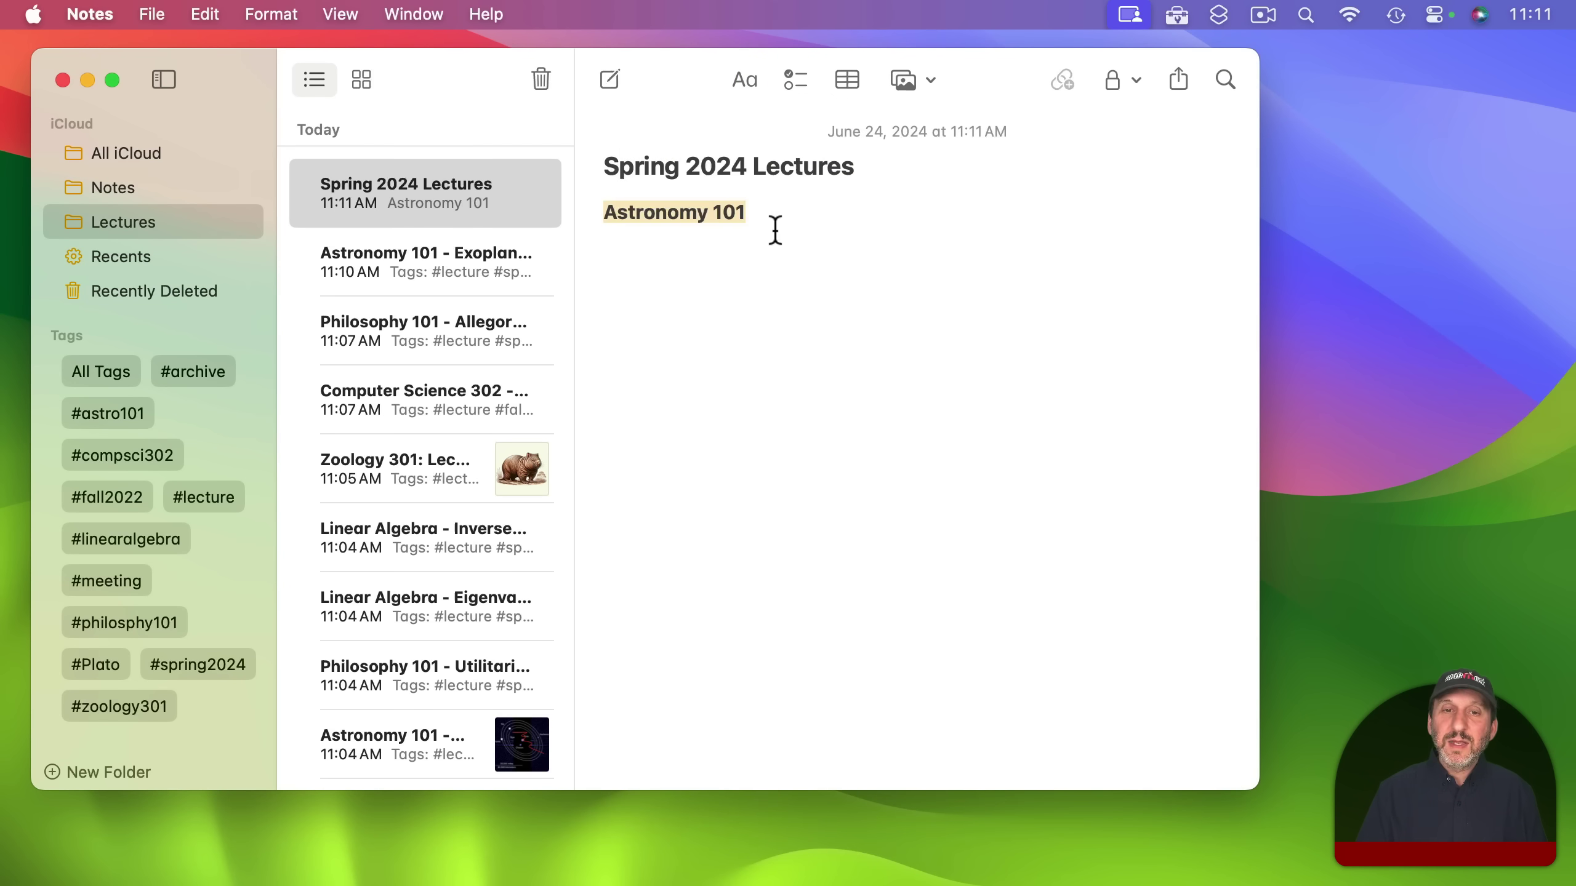
pyautogui.press('cmd+z')
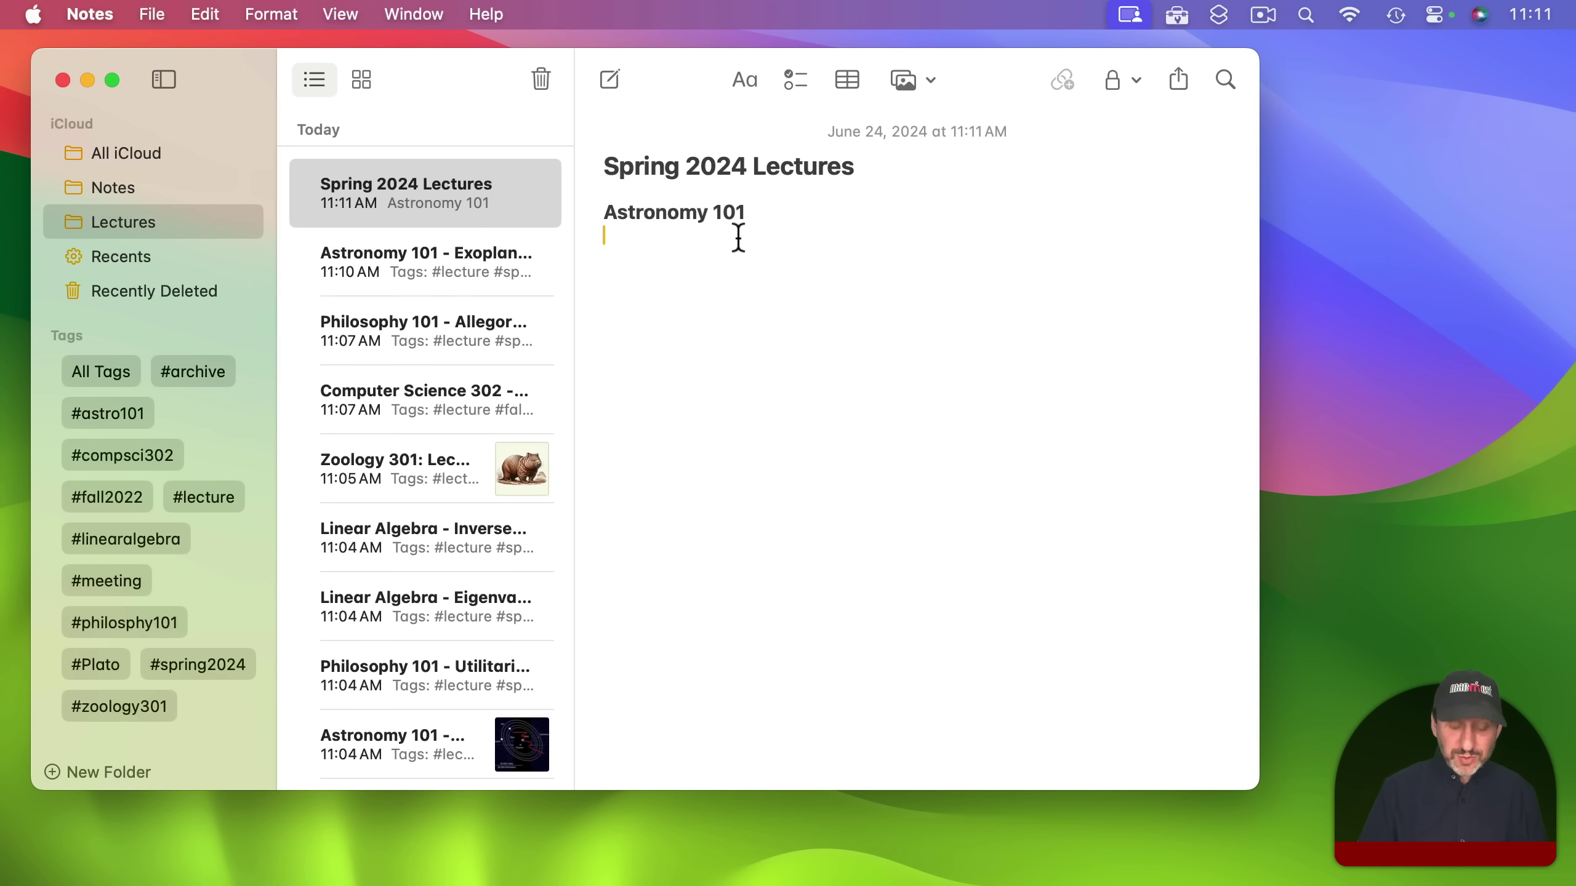
# Add note links to Astronomy 101's Exoplanets, Charon and Life Cycle of Stars lectures on separate lines below the Astronomy 101 heading
pyautogui.press('shift')
pyautogui.write('>>')
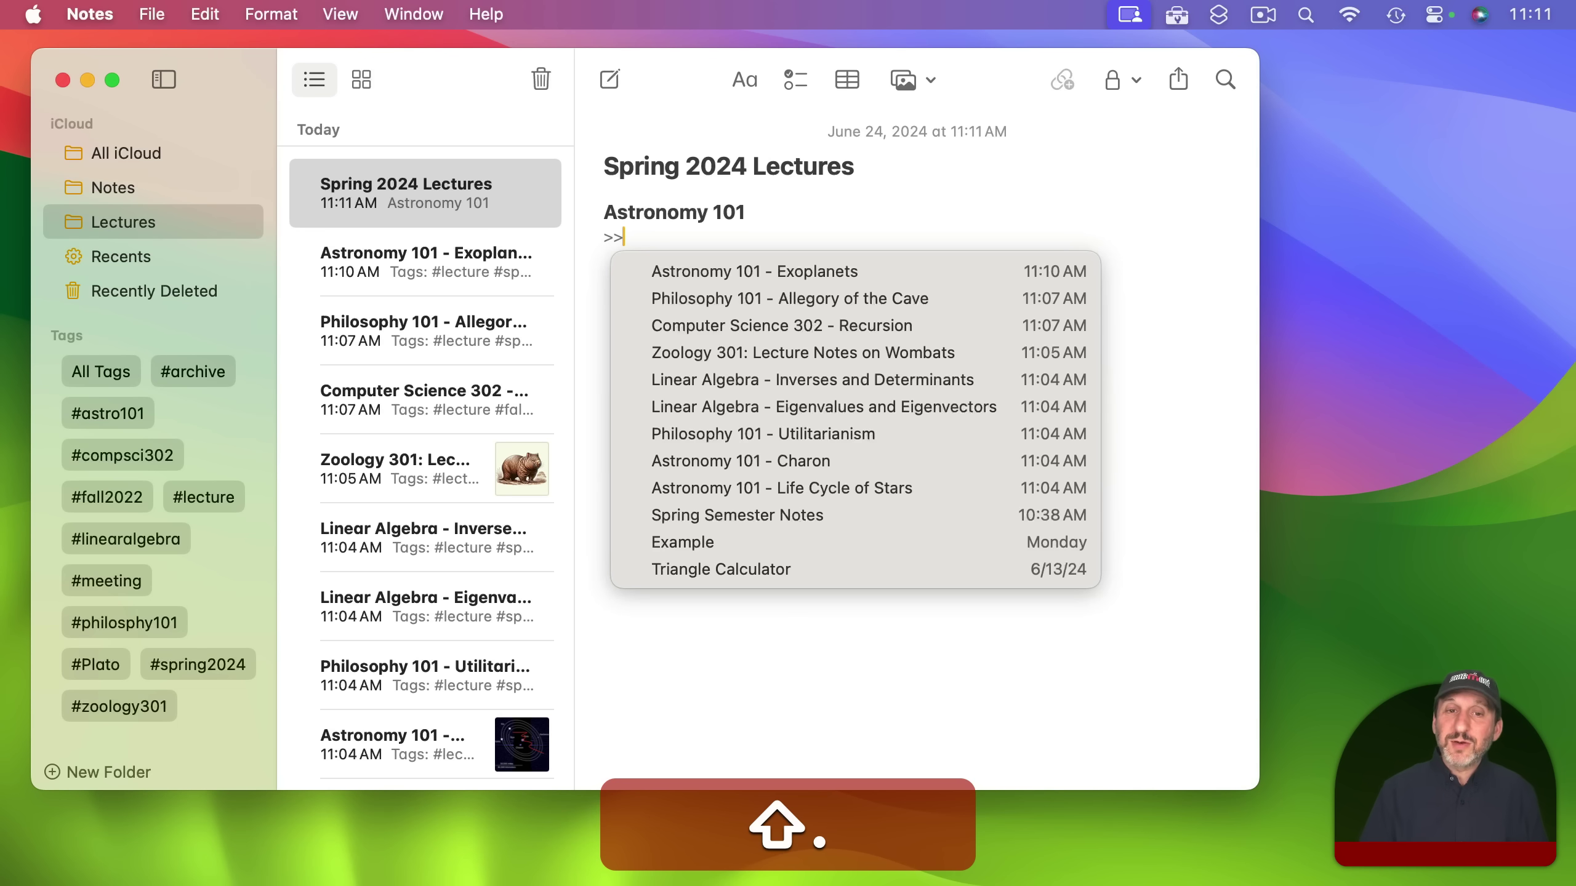
pyautogui.click(750, 271)
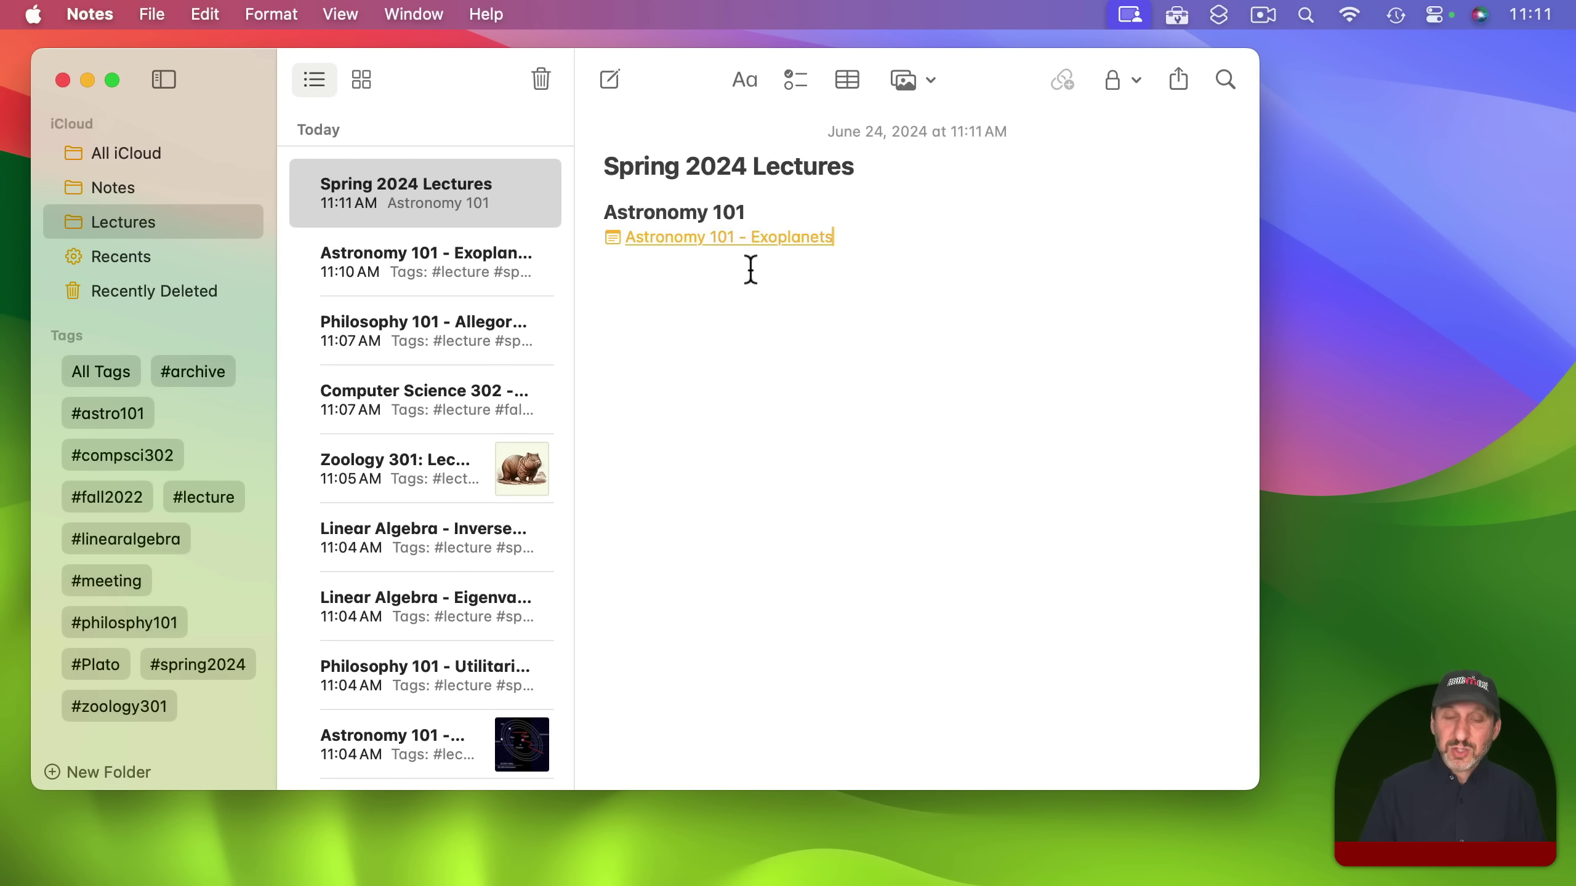
pyautogui.press('Return')
pyautogui.write('>>')
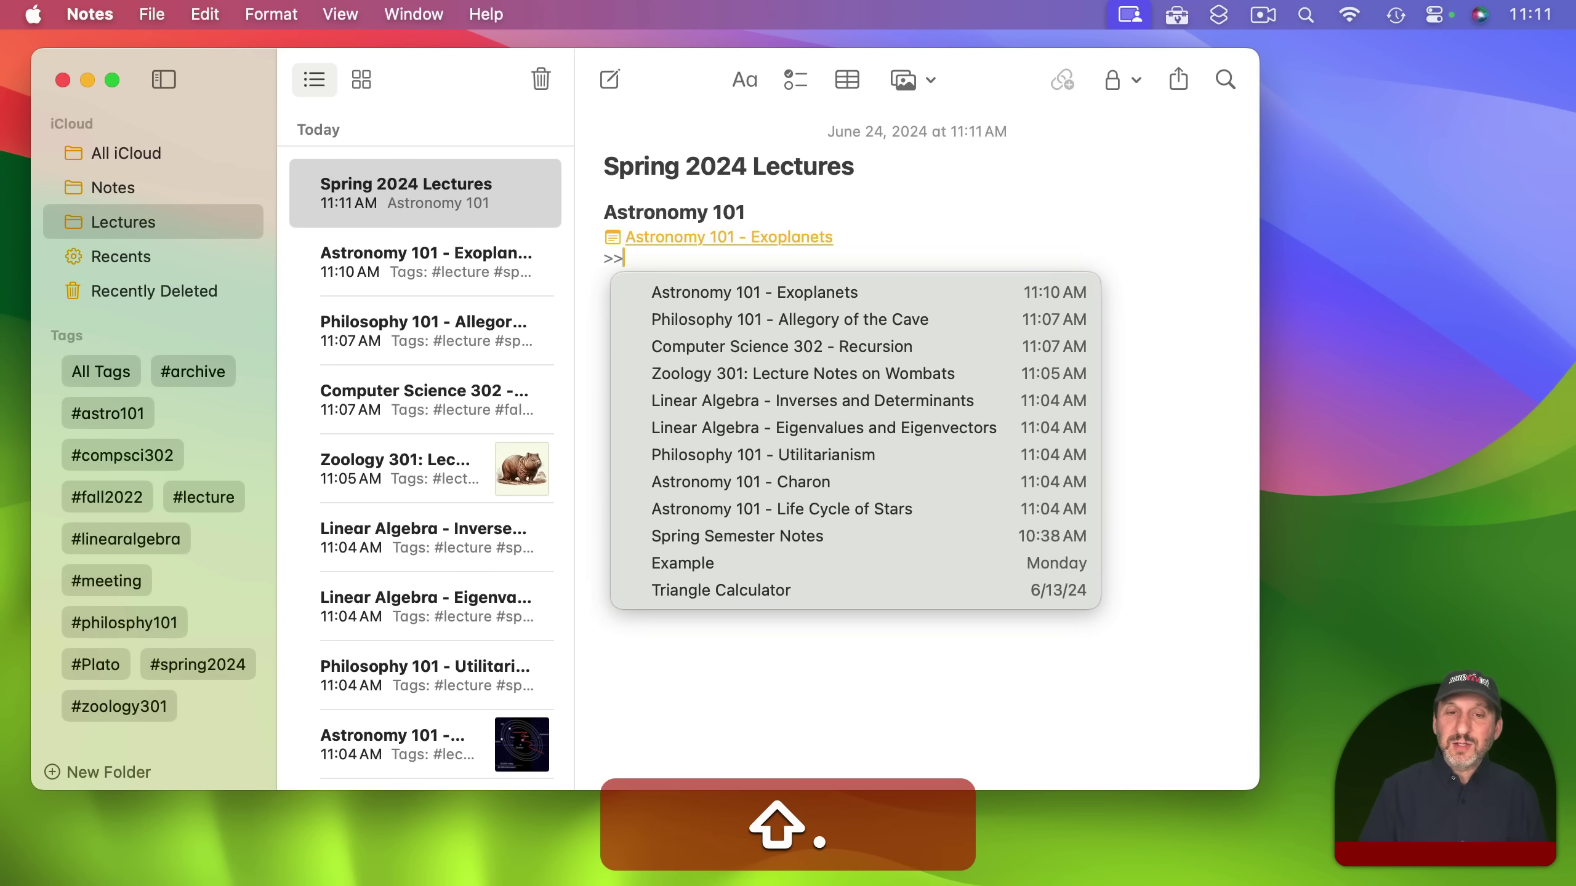
pyautogui.click(770, 482)
pyautogui.press('Return')
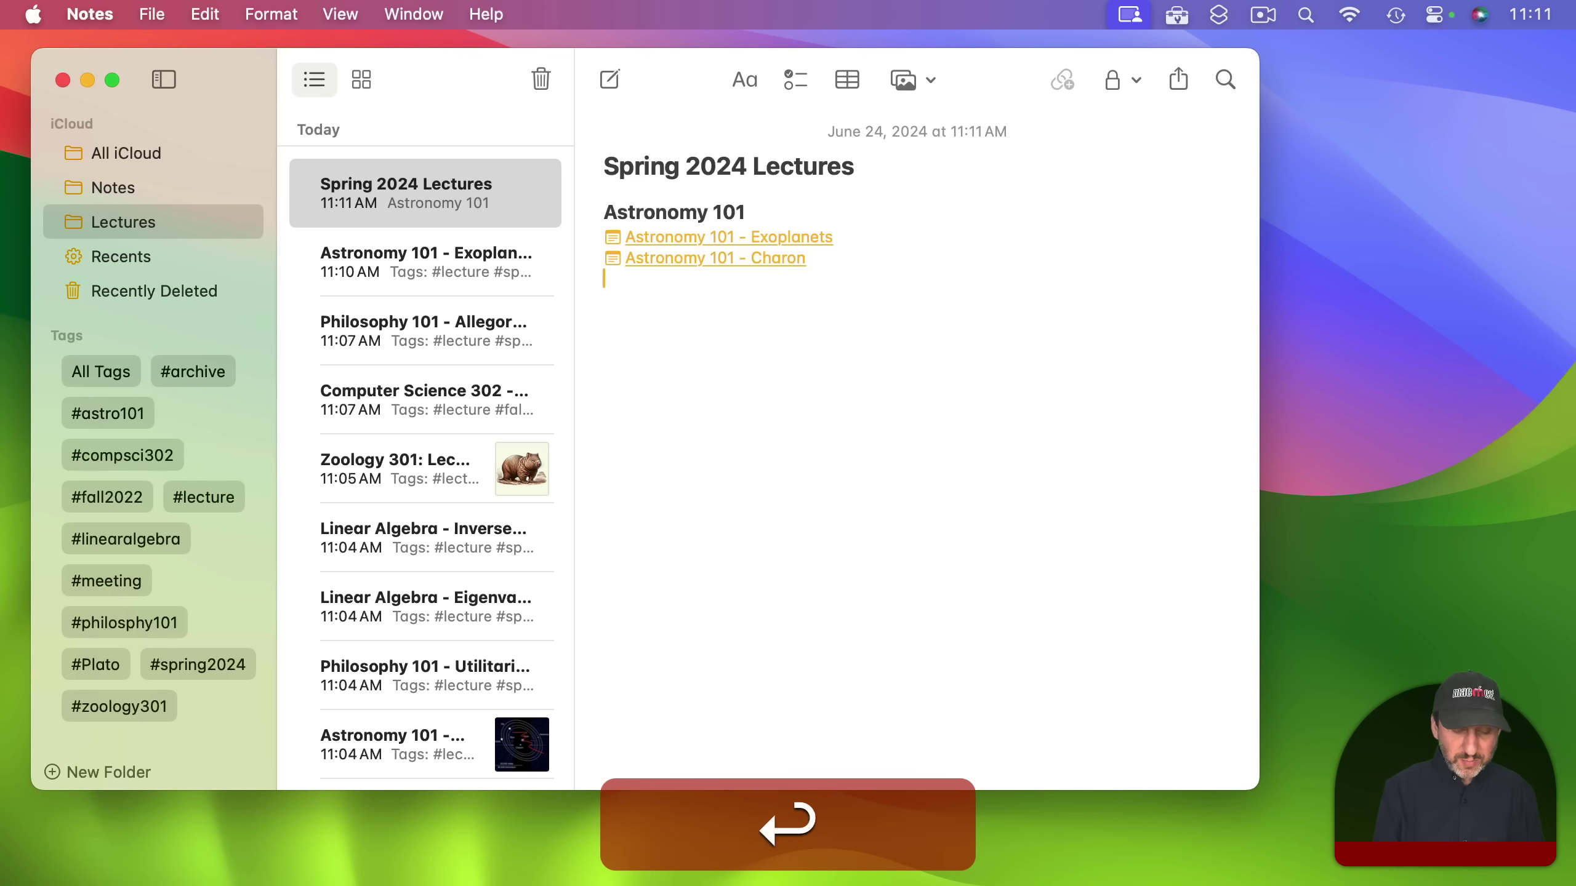
pyautogui.write('>>')
pyautogui.click(803, 533)
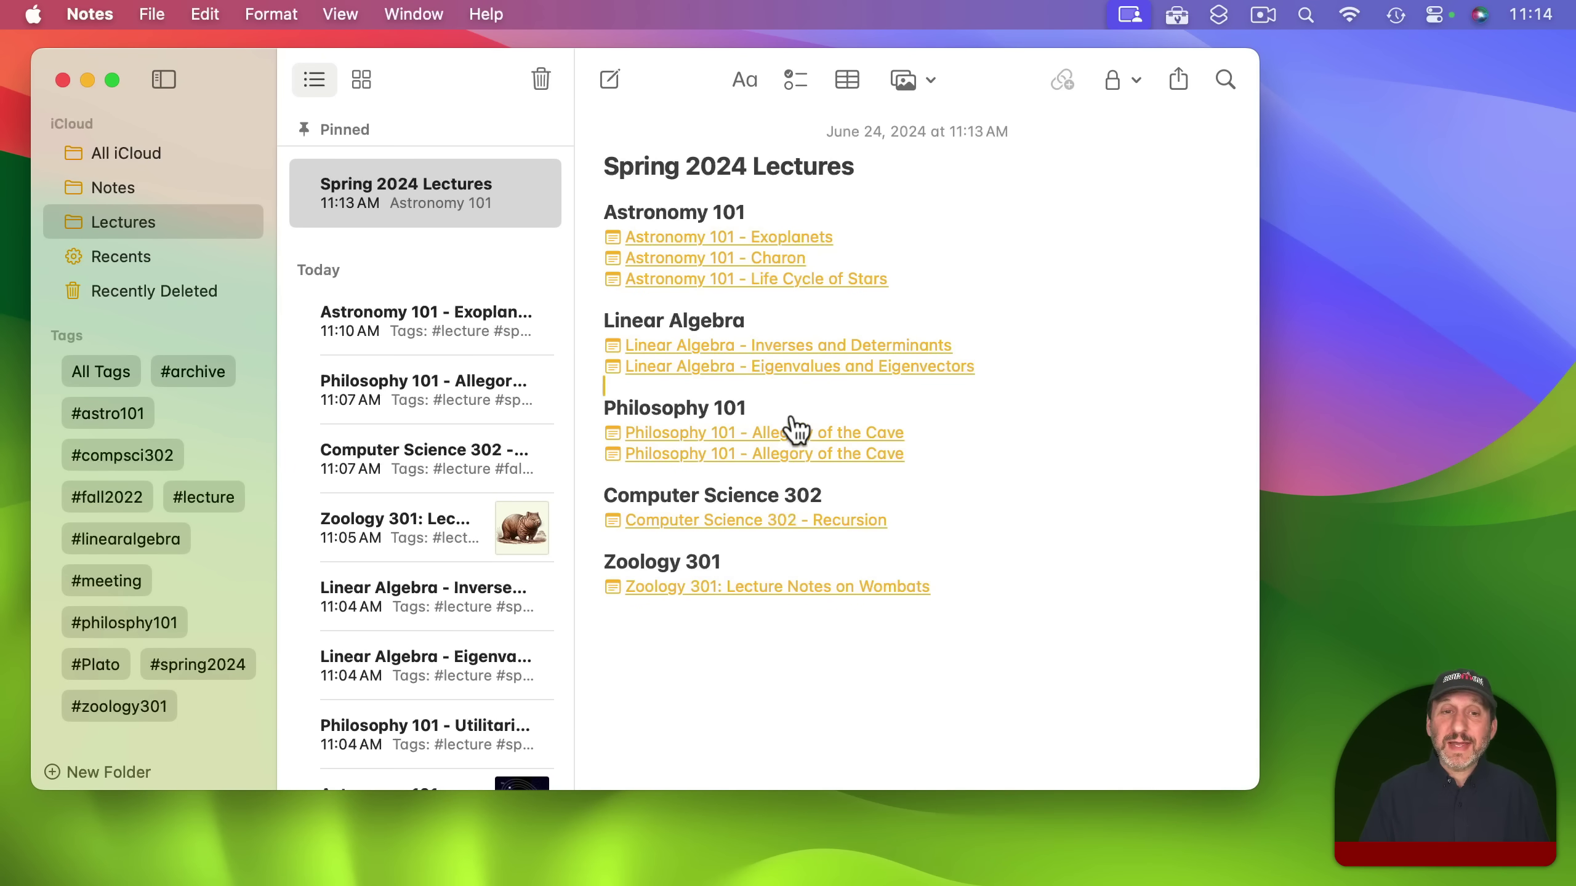
# Move the whole Astronomy 101 section, heading and links, to the end of the note below the Zoology 301 section
pyautogui.moveTo(597, 211); pyautogui.dragTo(594, 305)
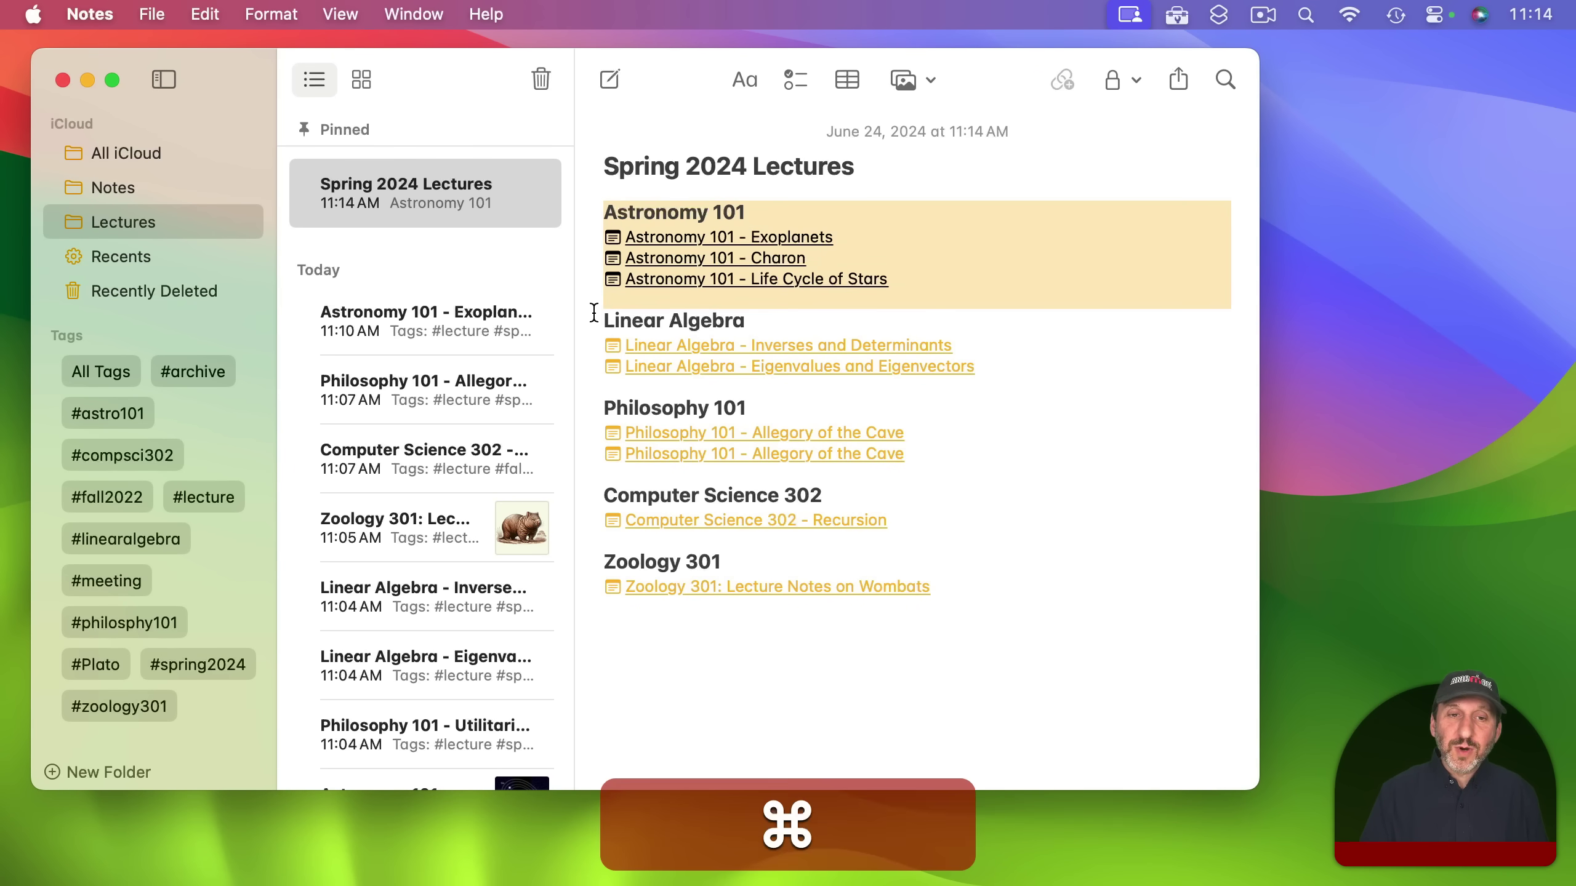
pyautogui.press('cmd+x')
pyautogui.click(633, 546)
pyautogui.press('Return')
pyautogui.press('super+v')
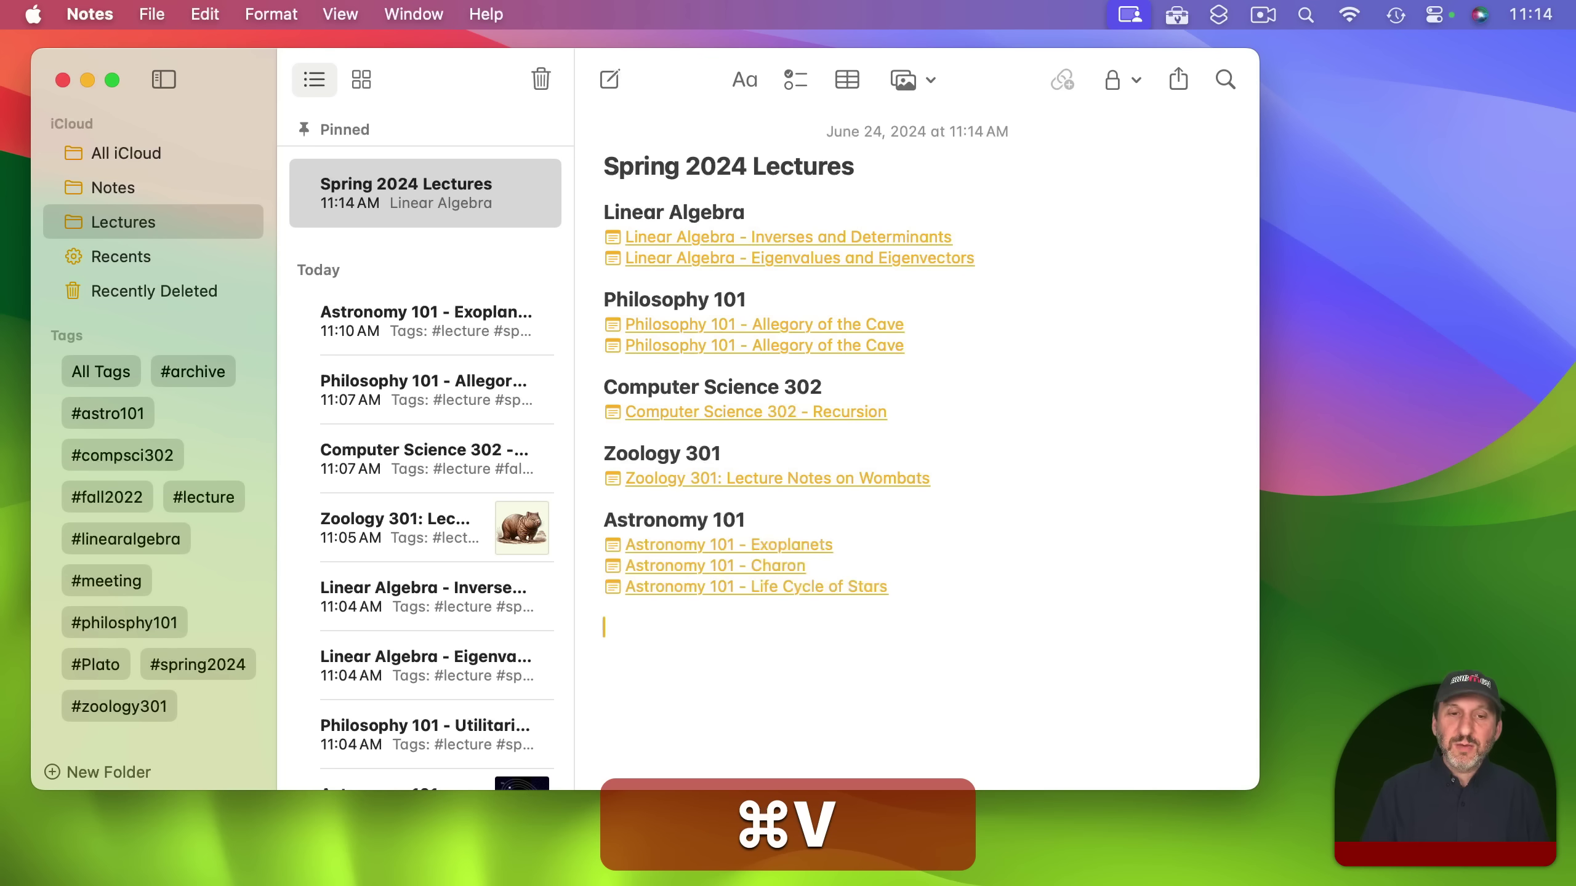
# Insert an abacus emoji in front of the Linear Algebra heading
pyautogui.click(606, 217)
pyautogui.press('ctrl+super+space')
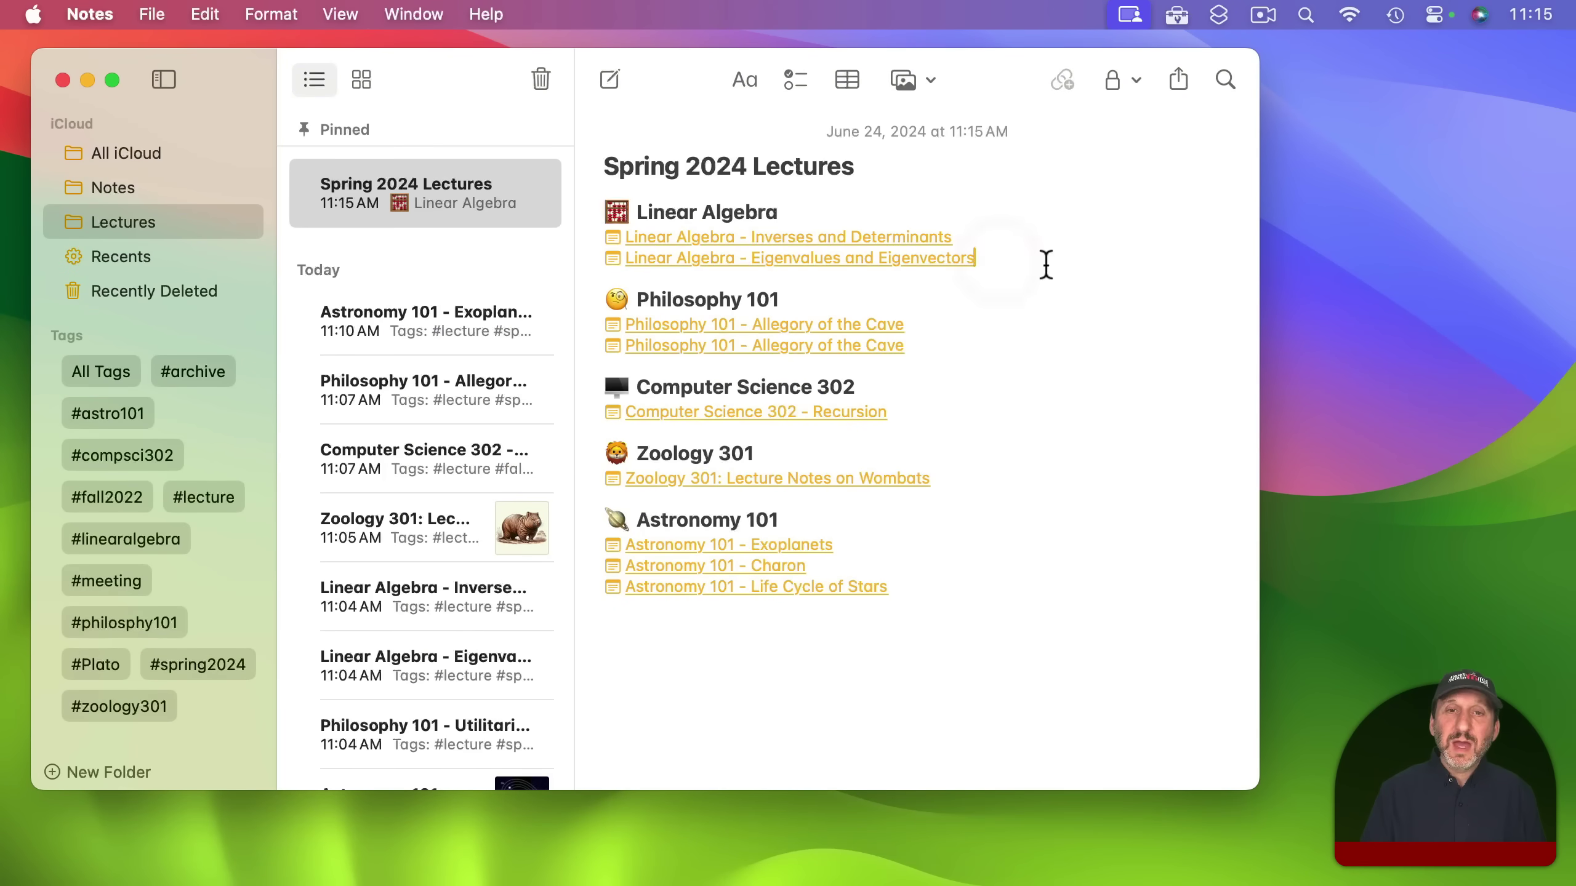
# Format the two note links under the Linear Algebra heading as a bulleted list
pyautogui.moveTo(614, 265); pyautogui.dragTo(586, 232)
pyautogui.click(270, 14)
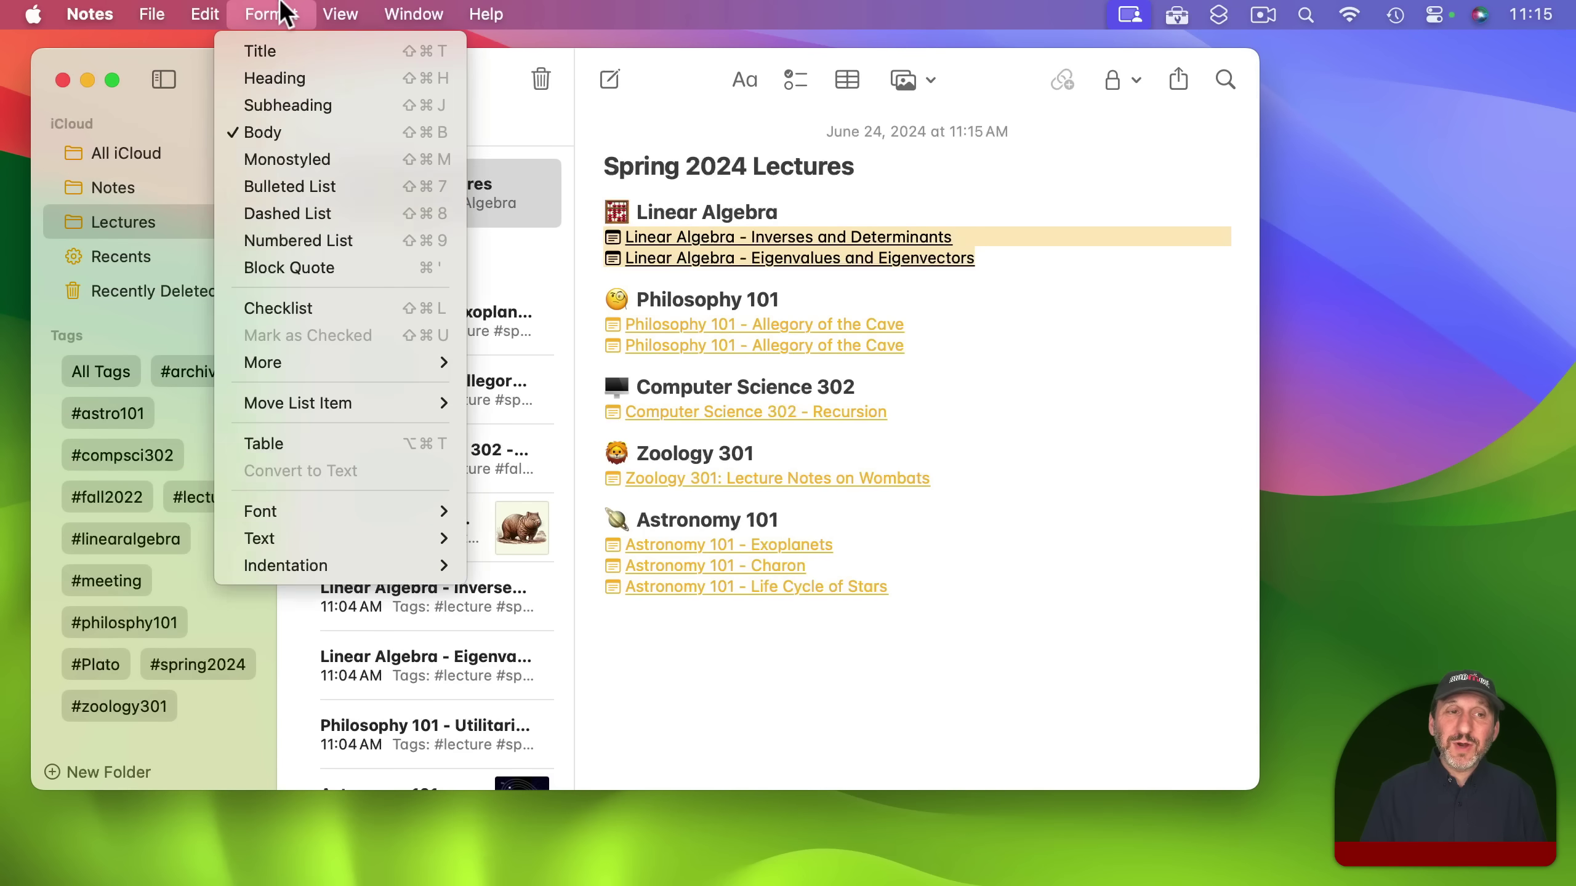
pyautogui.click(308, 186)
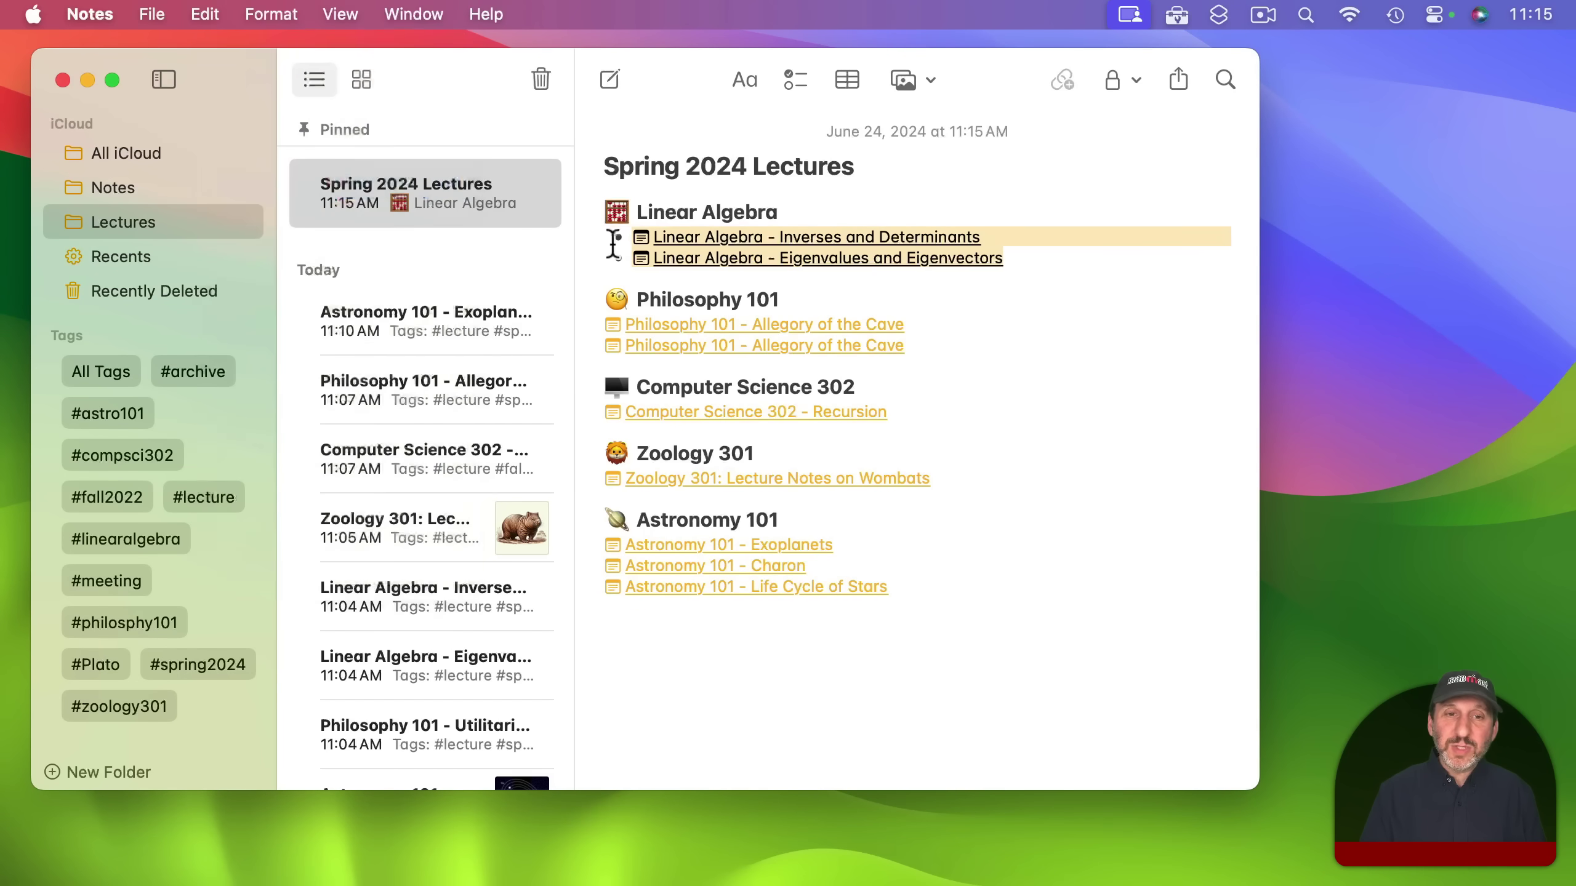
# Indent the Eigenvalues and Eigenvectors link one level beneath the Inverses and Determinants bullet, and undo the indent
pyautogui.click(631, 258)
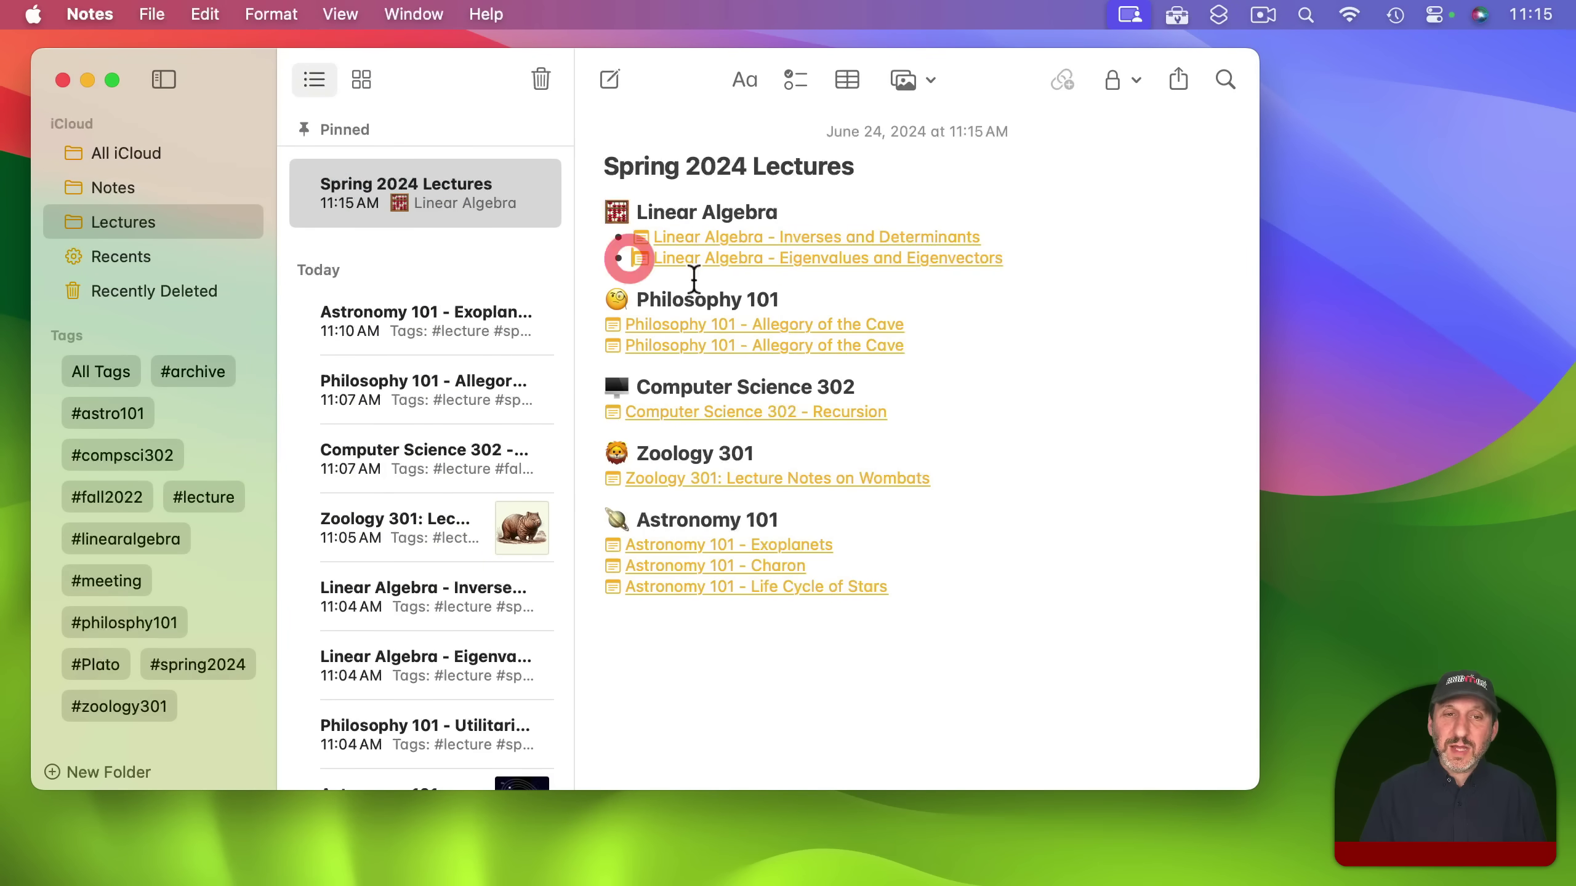
pyautogui.press('super+bracketright')
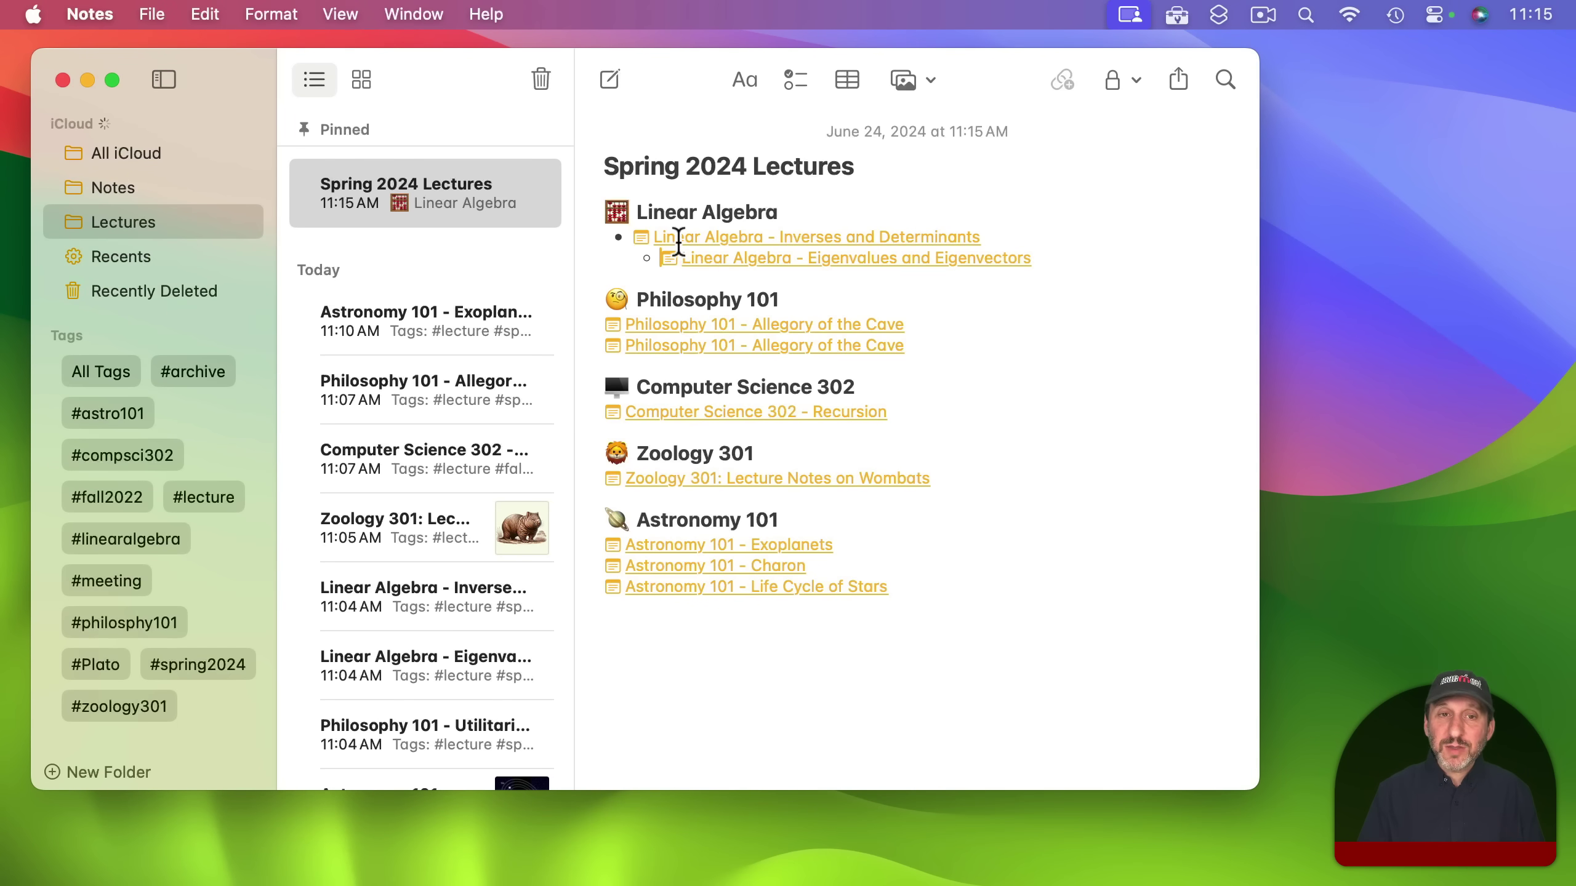
pyautogui.press('super')
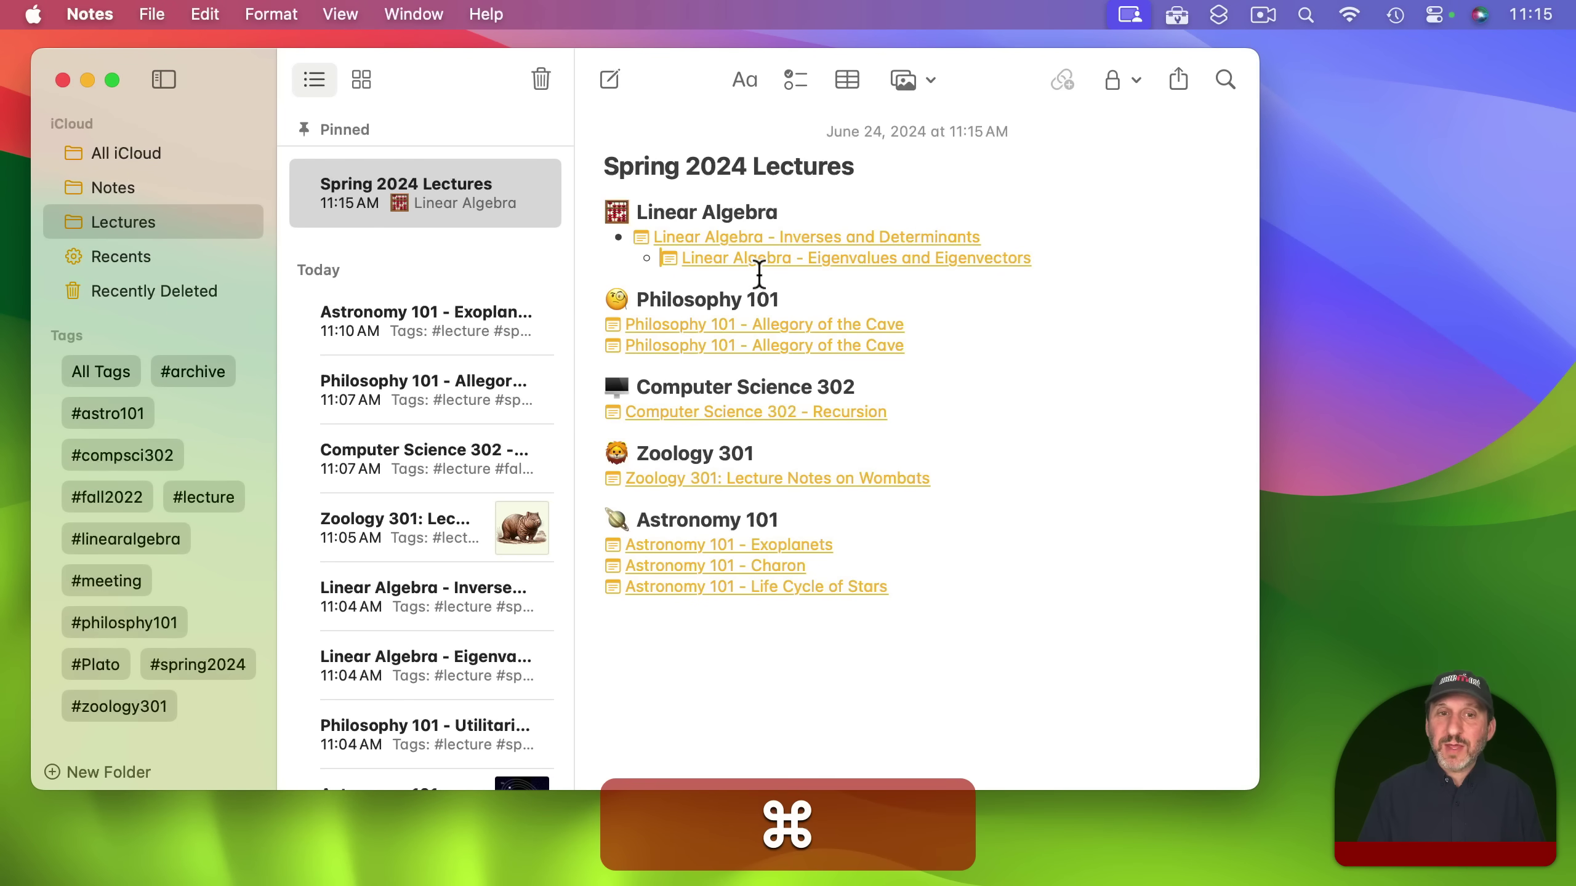
pyautogui.press('super+z')
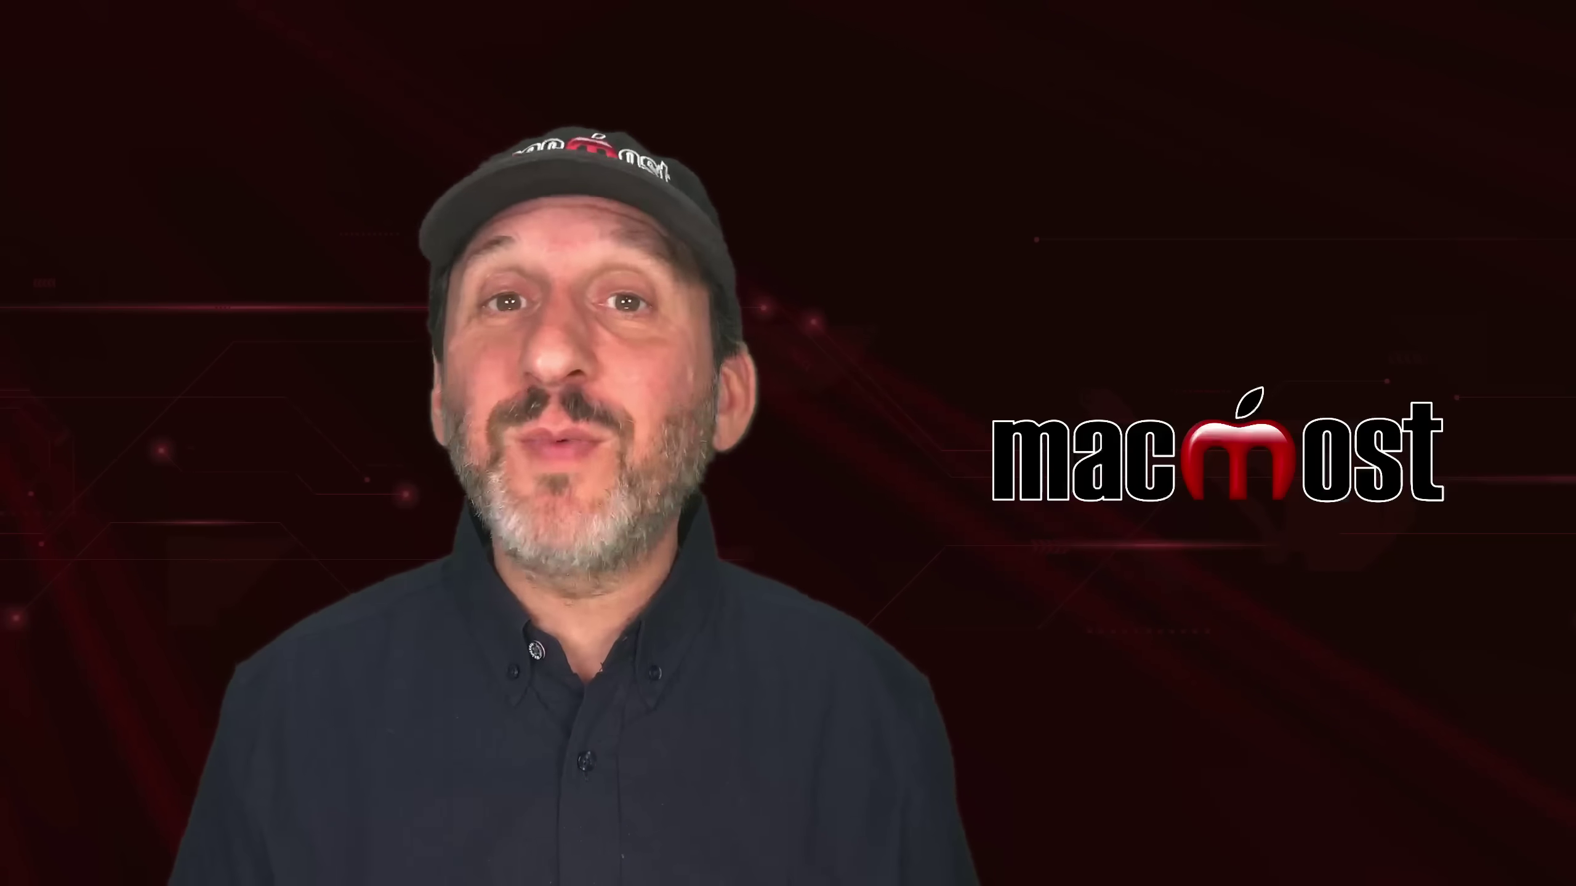